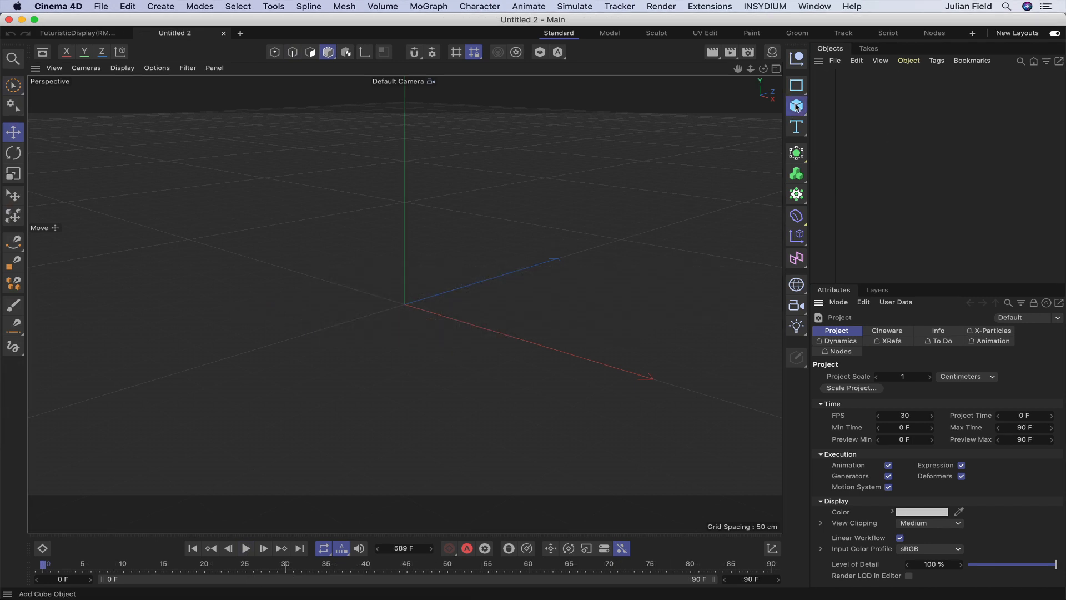
Add a sphere primitive with a 20 cm radius, 40 segments and the Icosahedron type.
click(797, 106)
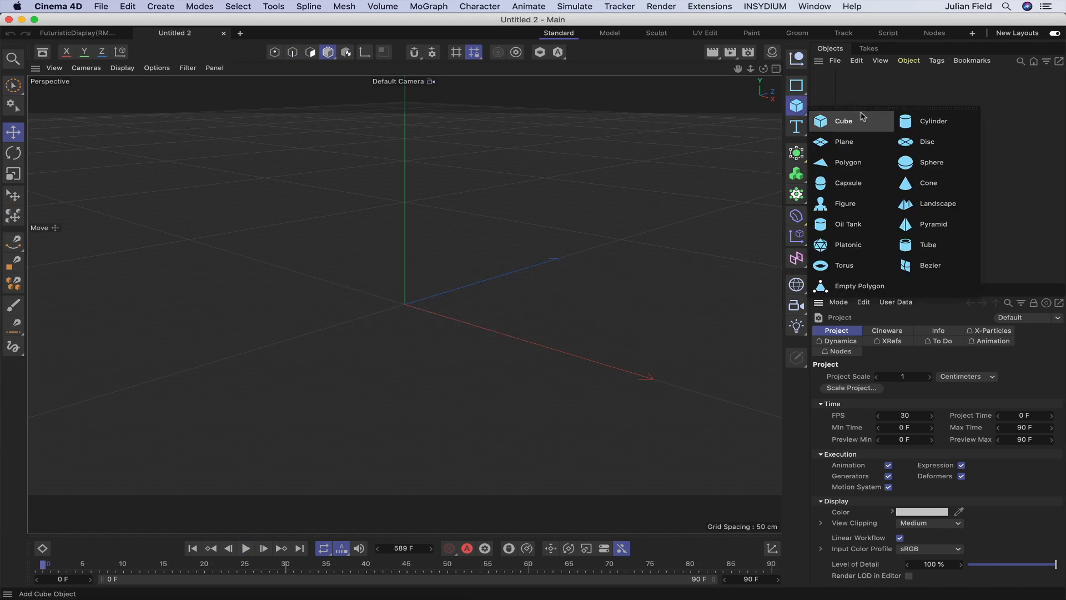
click(905, 162)
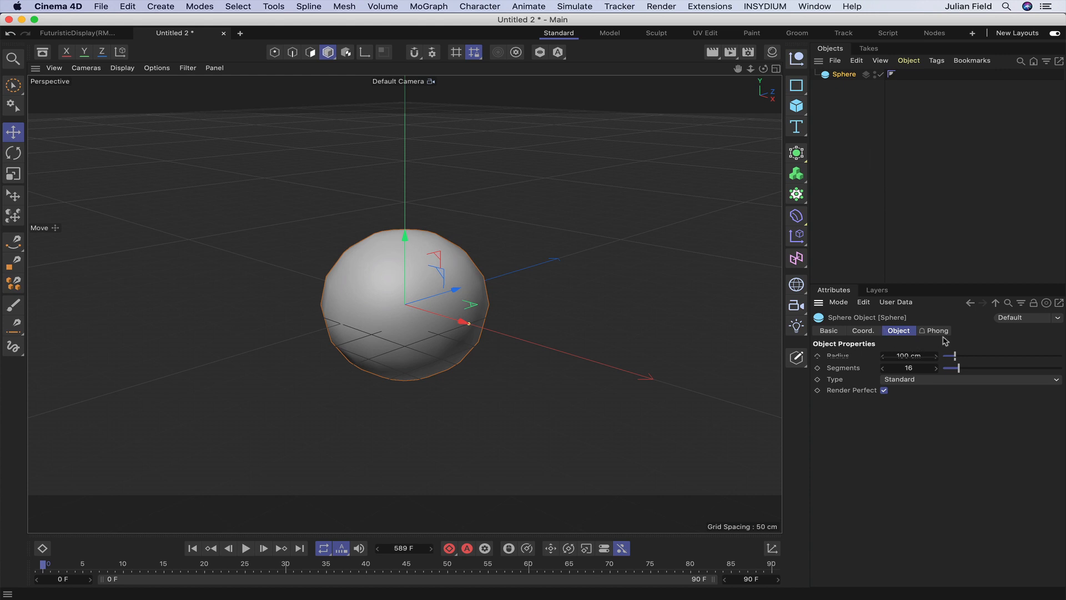
double_click(917, 357)
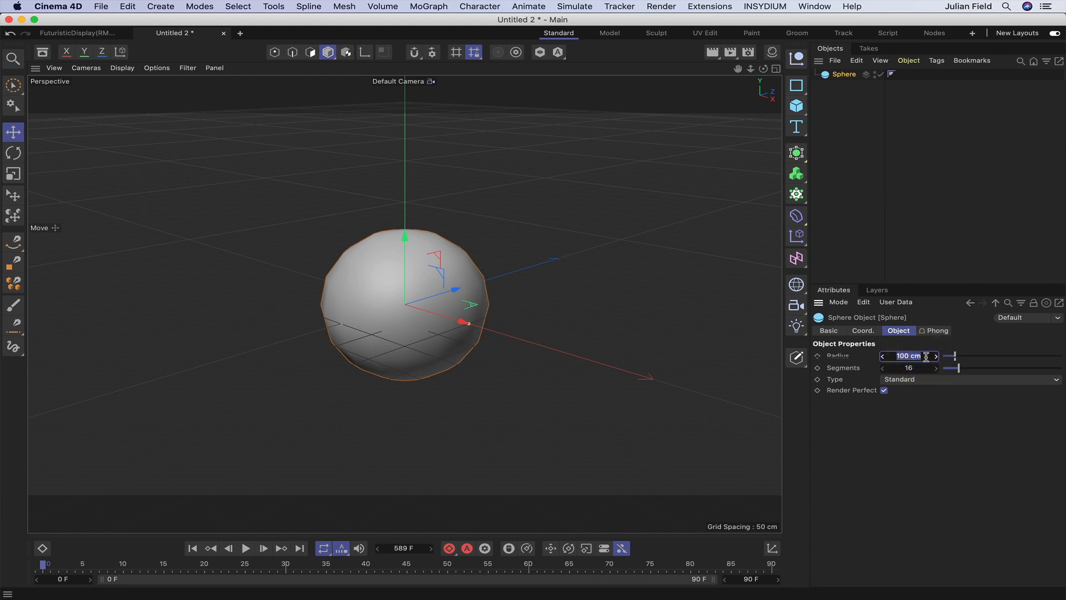
text(20)
key(Return)
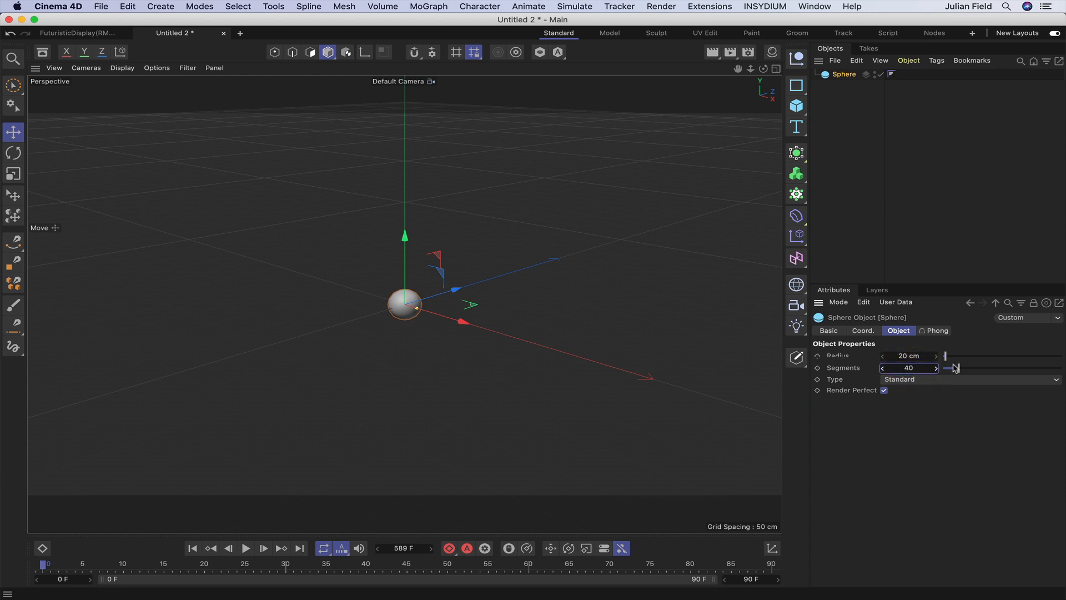
click(894, 381)
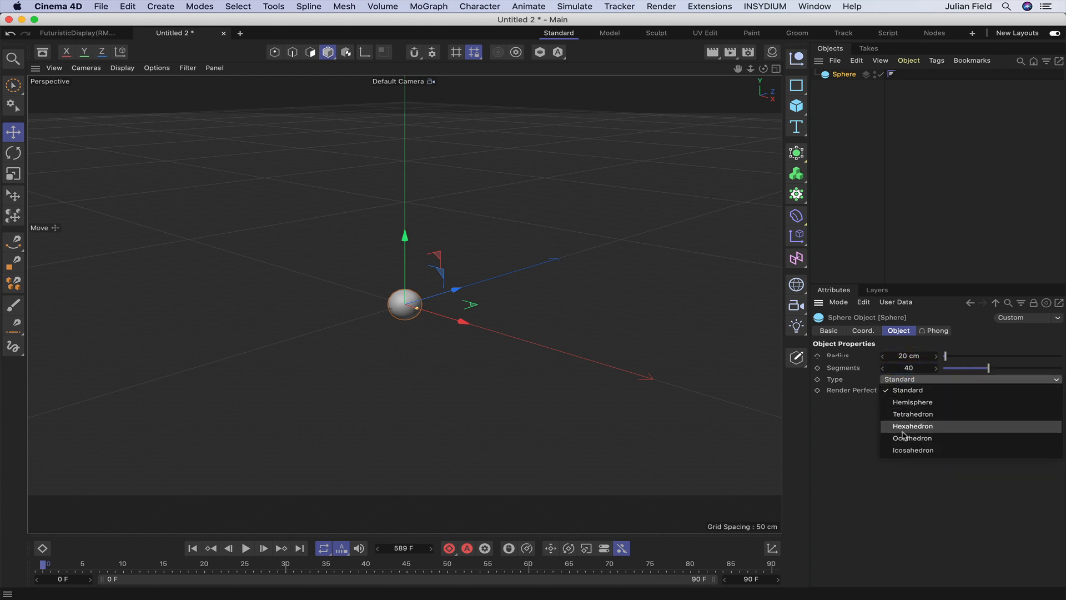
click(903, 449)
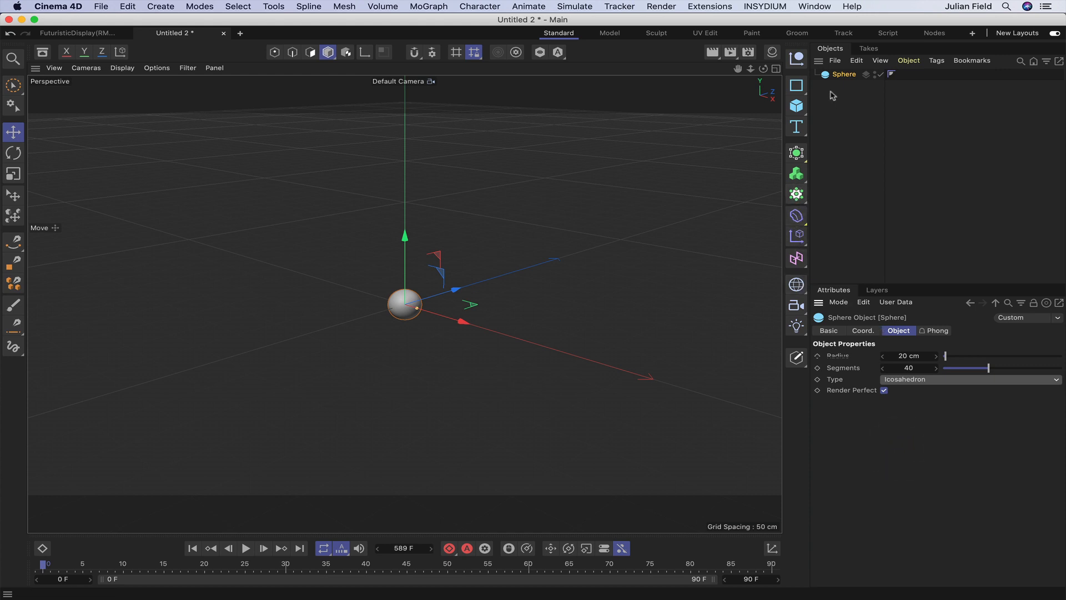
Add a null object to the scene and rename it Xpresso.
click(870, 91)
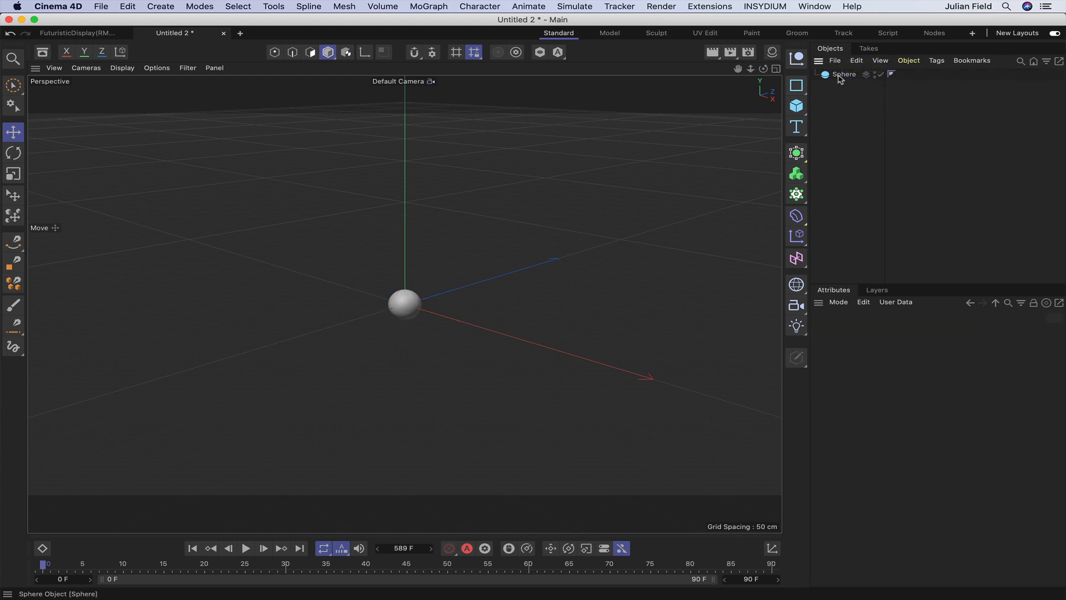
click(840, 79)
click(796, 57)
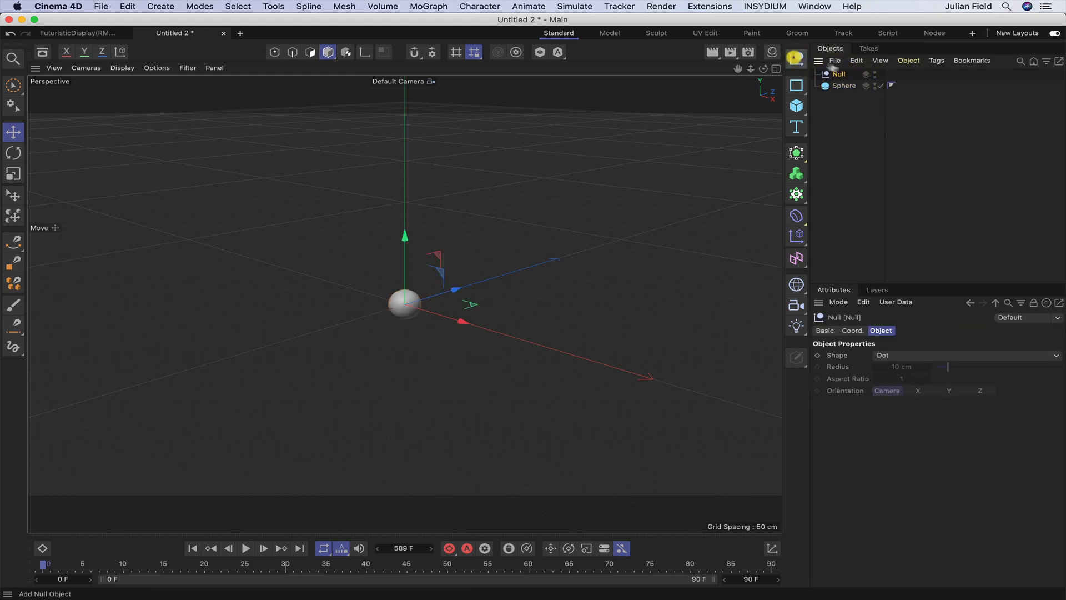
double_click(838, 74)
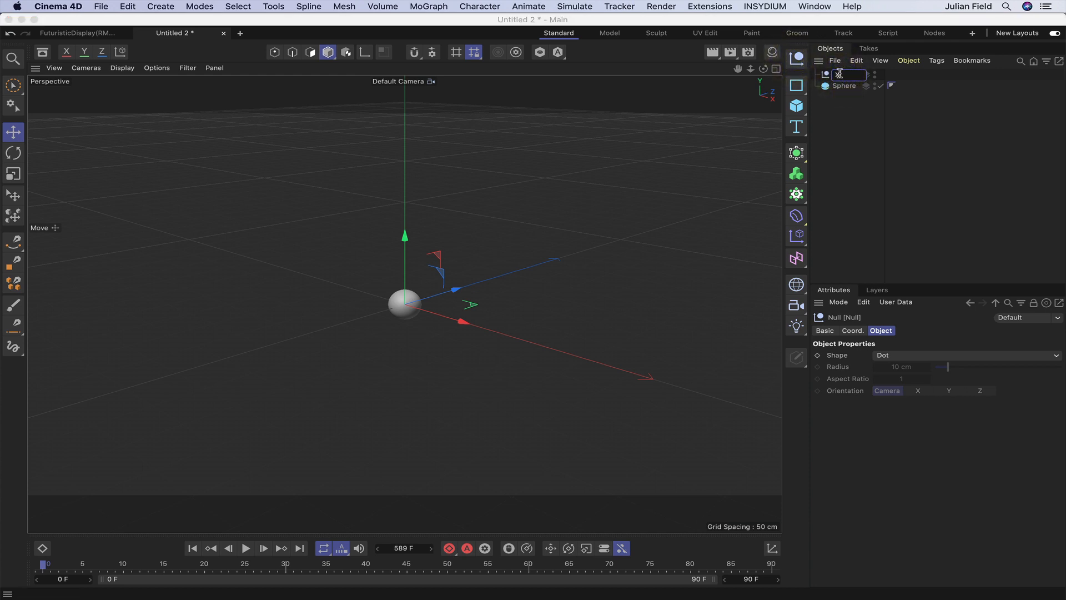
text(Xpresso)
key(Return)
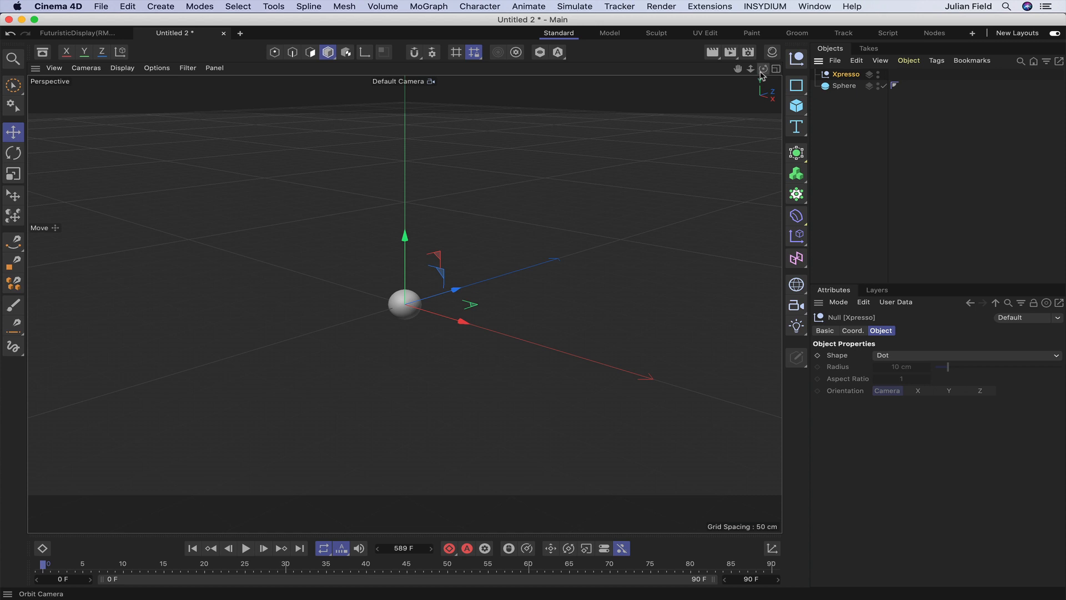
Attach an XPresso tag to the Xpresso null and place its editor window clear of the object list.
drag(737, 68, 682, 50)
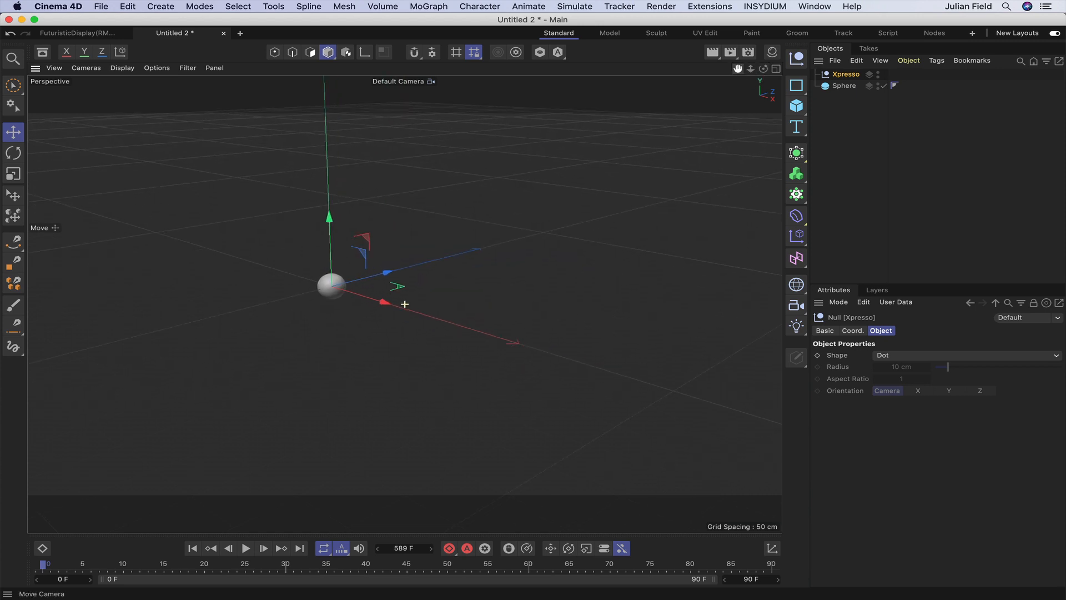
drag(737, 69, 704, 70)
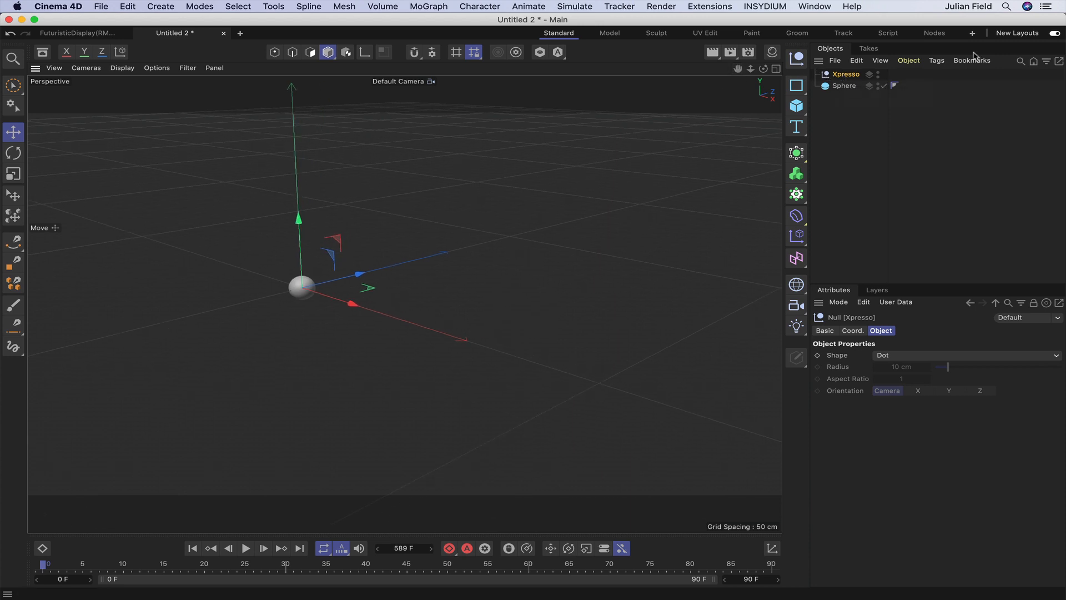
click(937, 61)
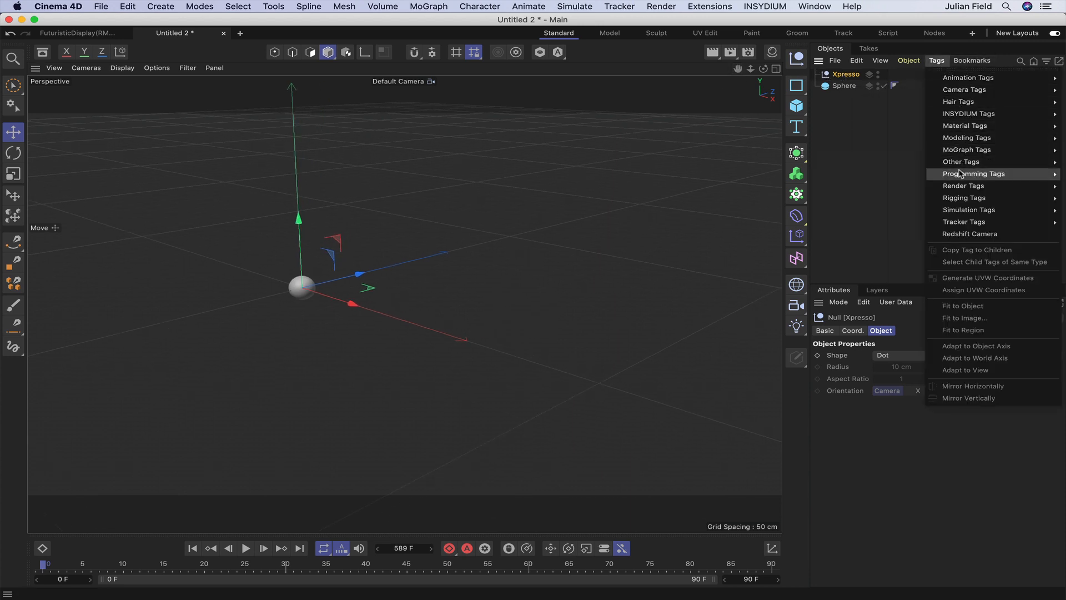
mouse_move(938, 174)
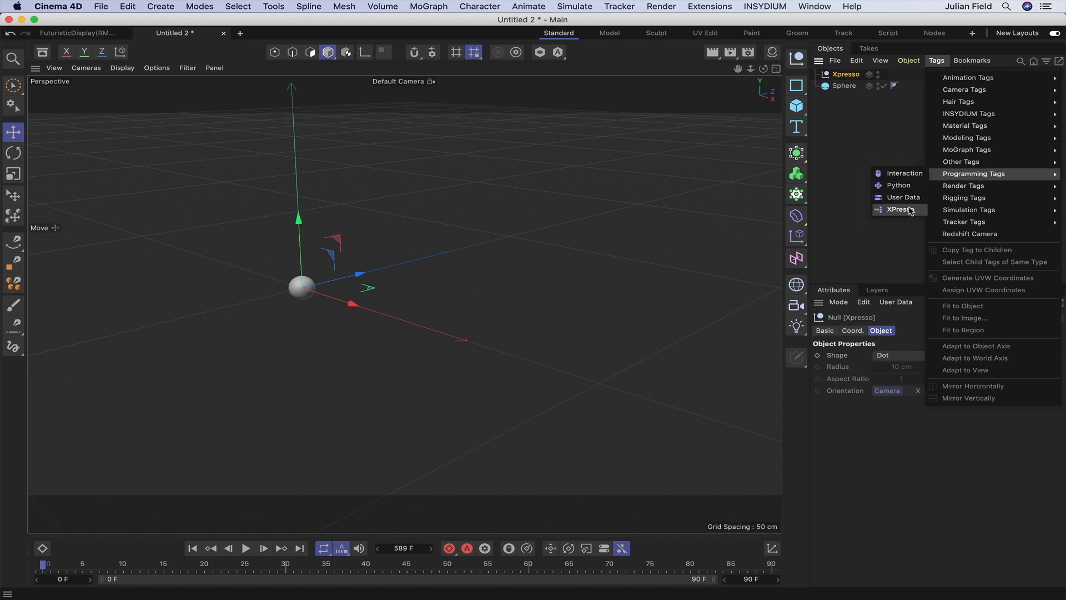
click(900, 209)
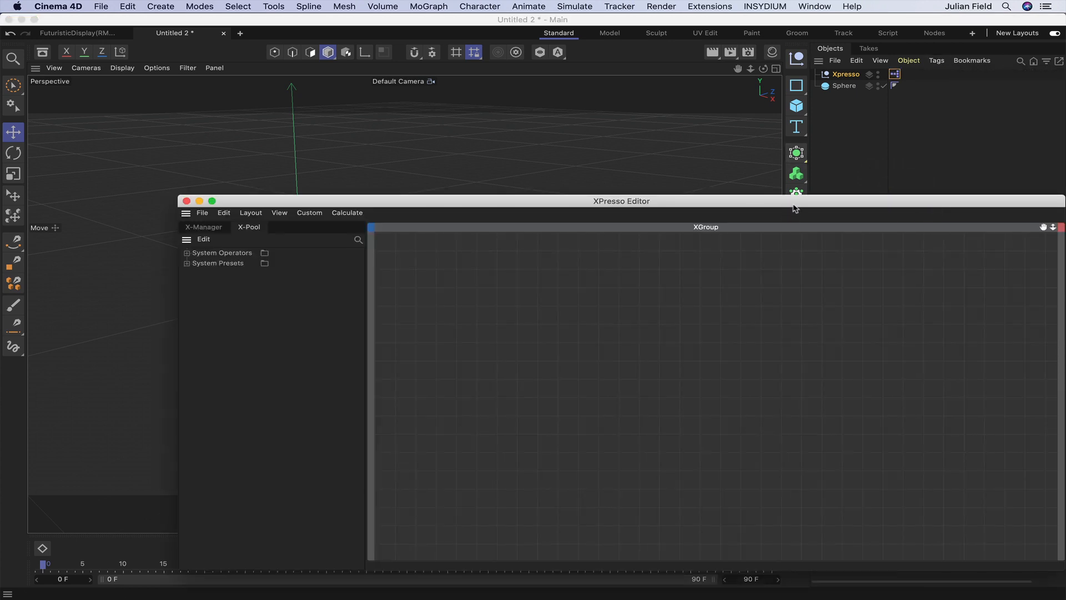
drag(793, 203, 636, 162)
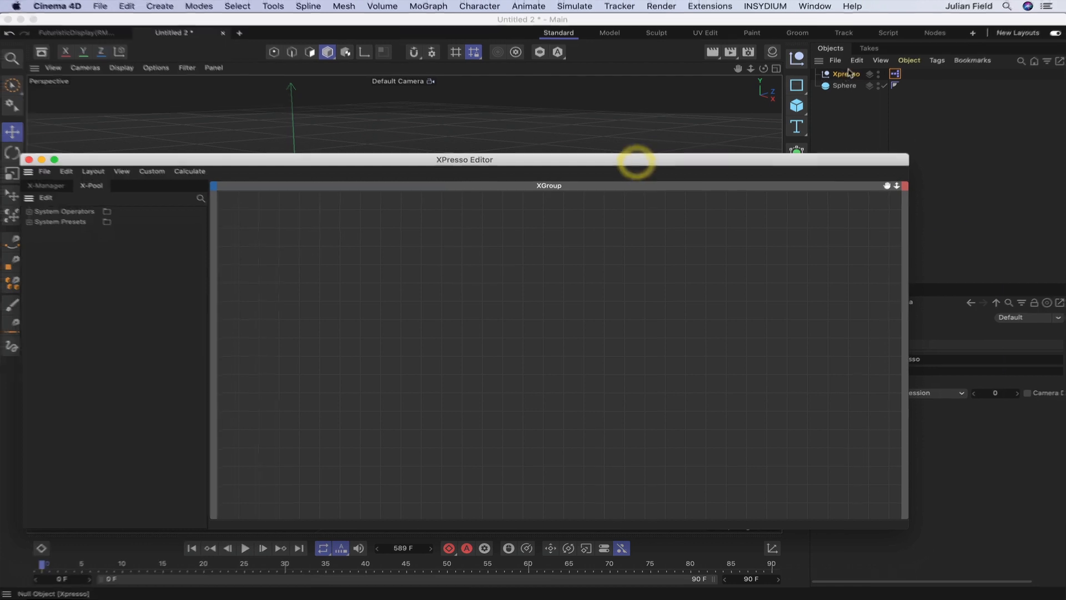
Bring the sphere into the XPresso graph as a node and give it a Position . X input port.
drag(844, 86, 757, 287)
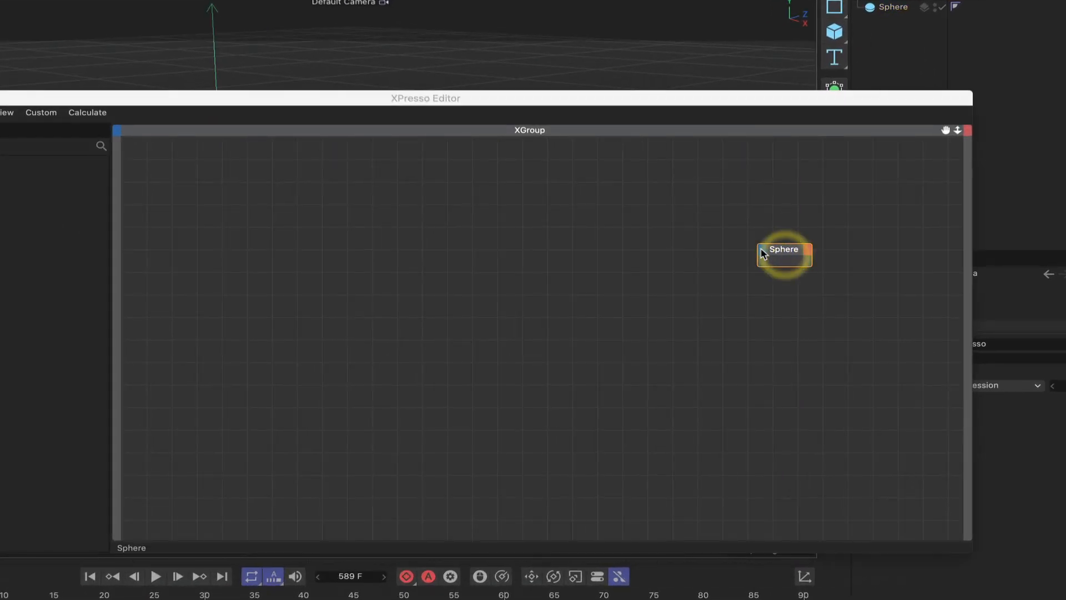
click(762, 250)
mouse_move(770, 295)
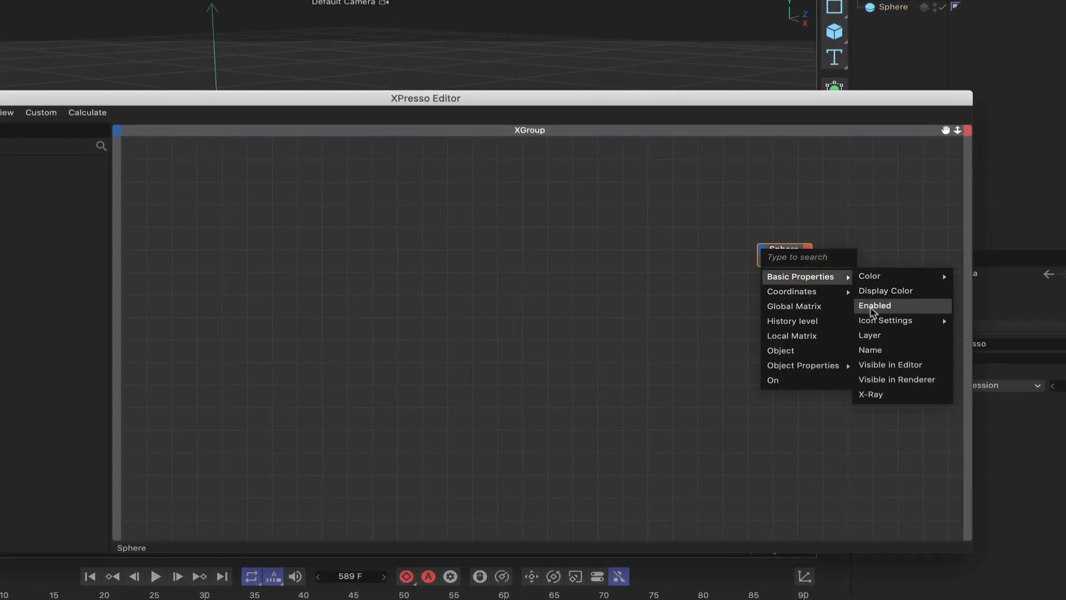
mouse_move(876, 338)
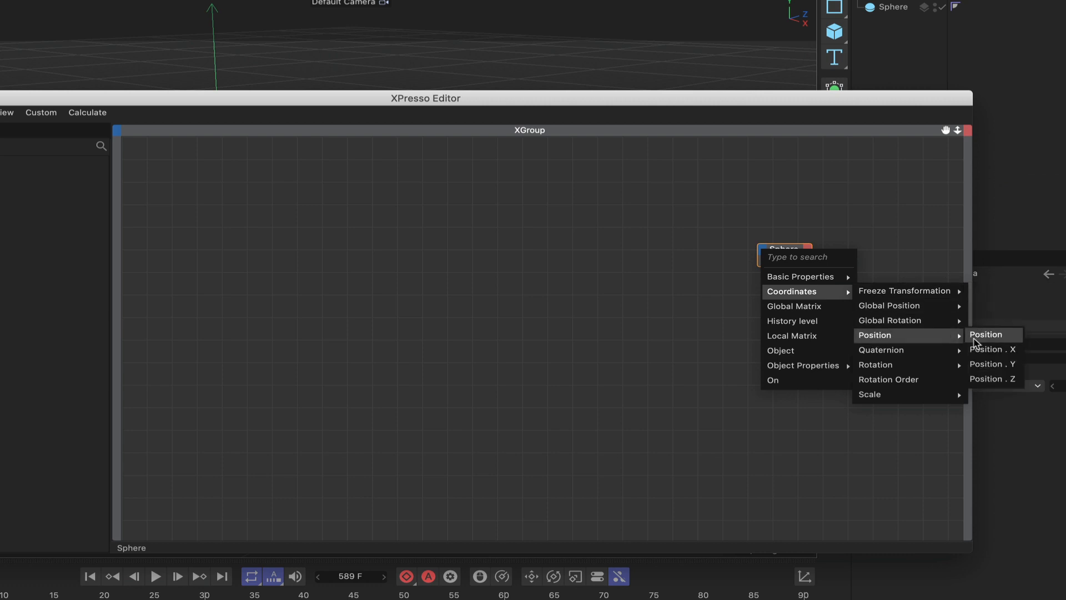
click(986, 335)
click(805, 282)
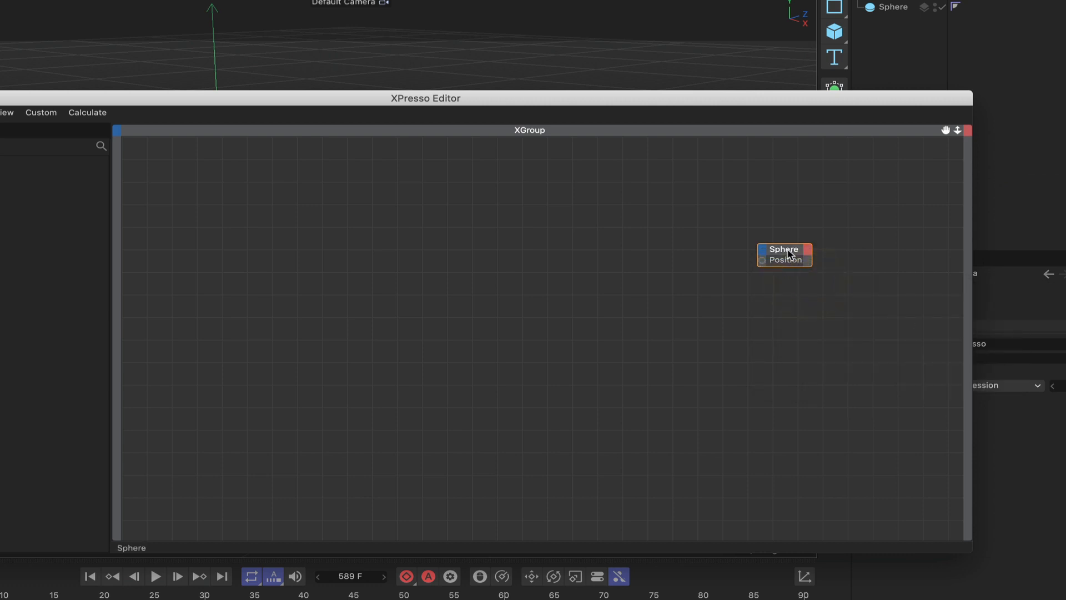
drag(788, 253, 817, 235)
drag(837, 98, 914, 124)
Add a Time node to the XPresso graph, well to the left of the Sphere node.
right_click(251, 278)
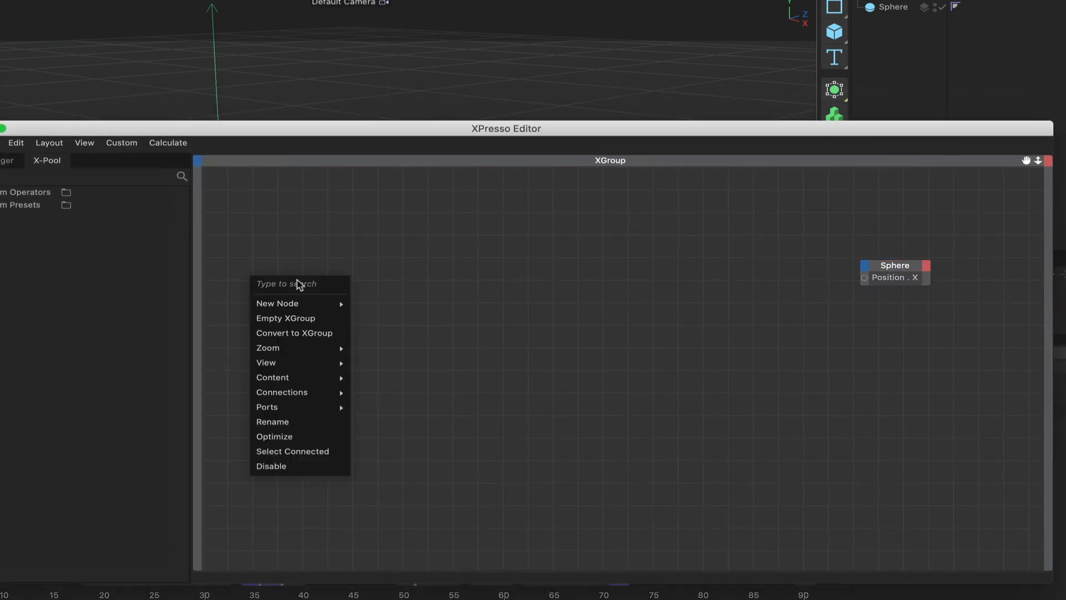
mouse_move(307, 302)
mouse_move(385, 304)
mouse_move(467, 302)
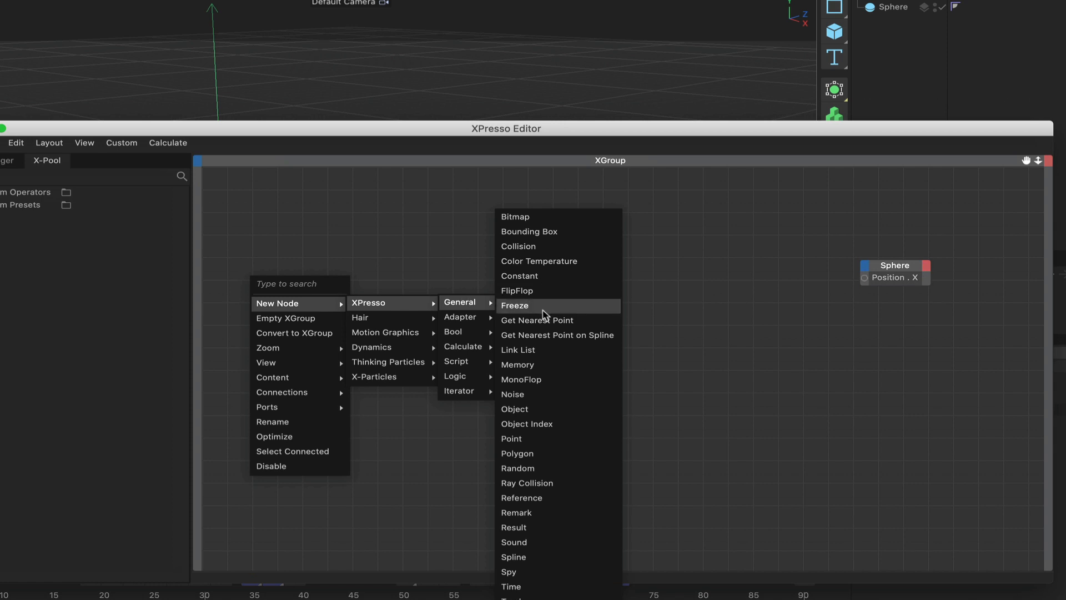
click(534, 586)
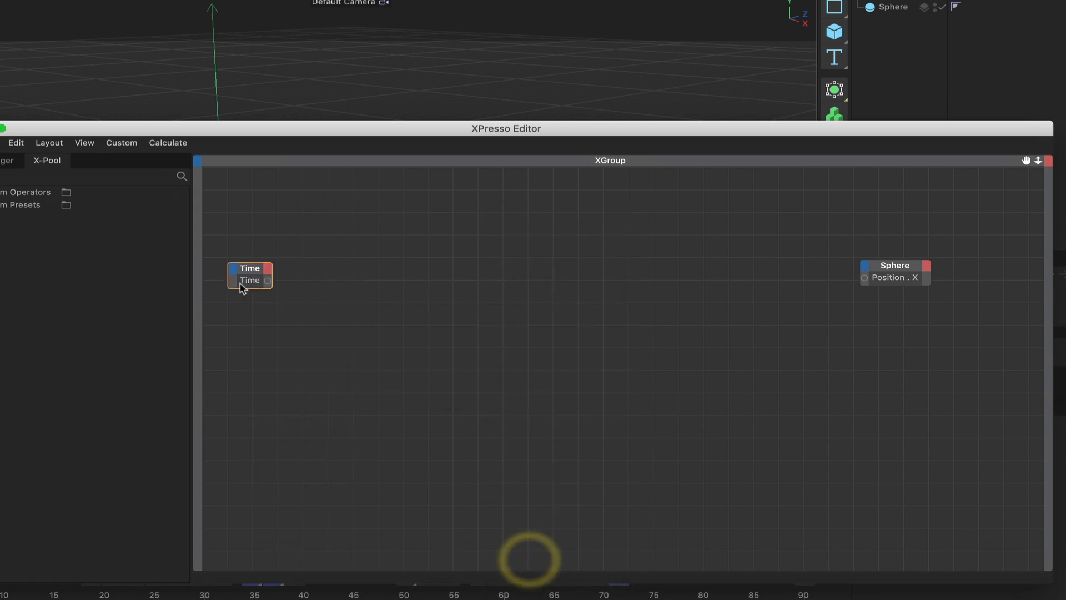
drag(248, 270, 297, 226)
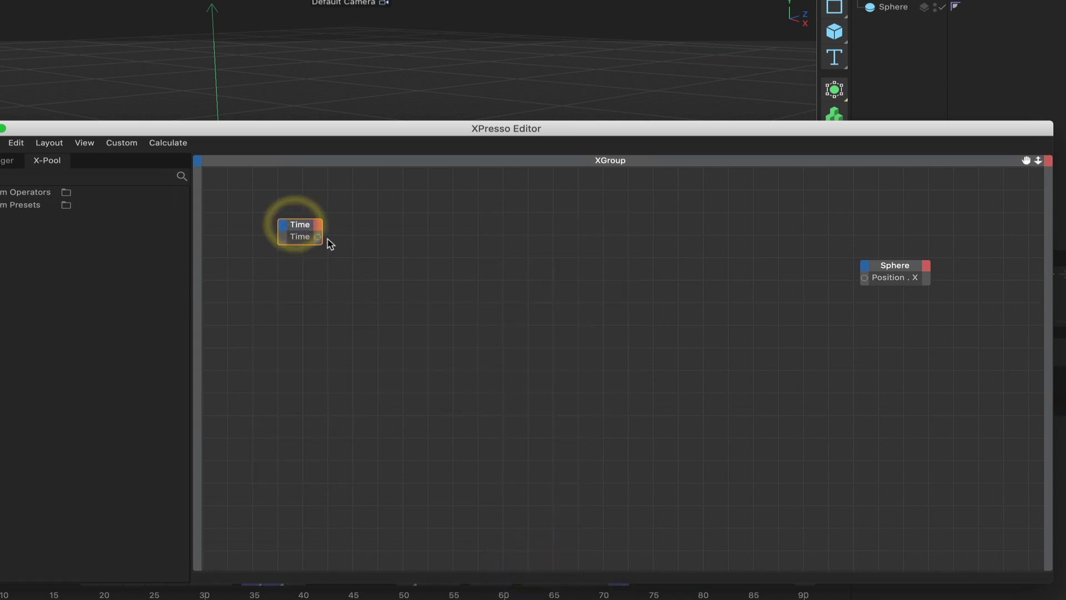
Replace the Time node's Time output port with a Frame output port.
right_click(319, 239)
click(336, 290)
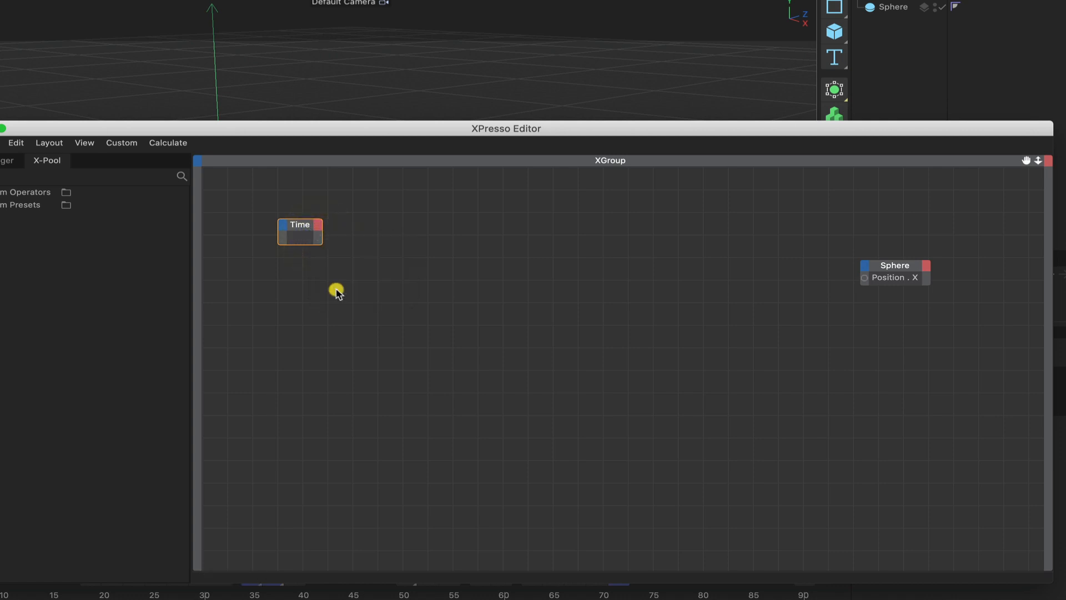
click(318, 224)
click(345, 279)
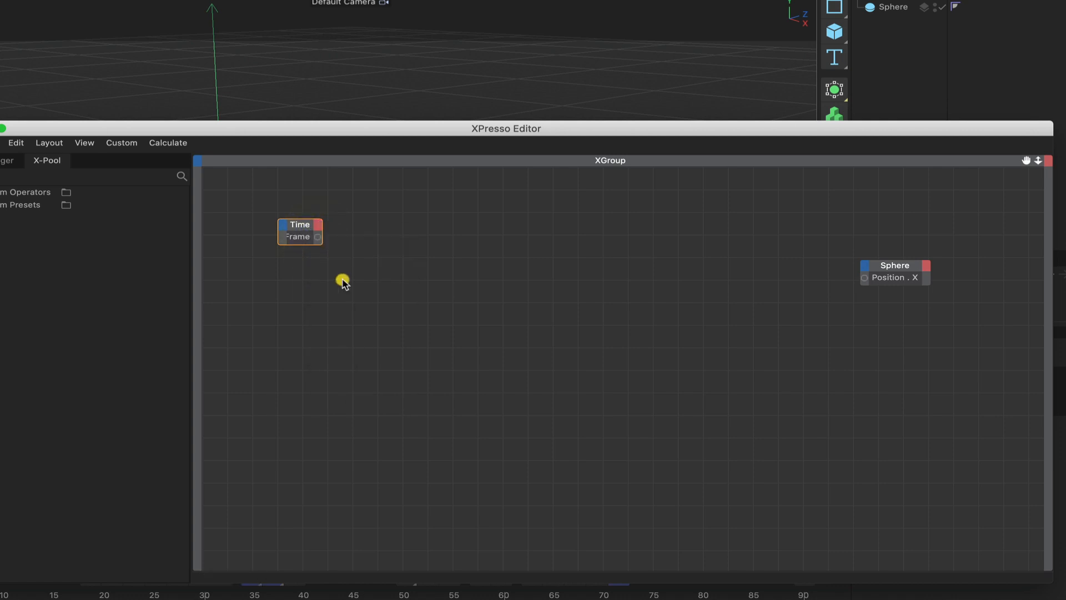
click(309, 229)
drag(308, 229, 294, 234)
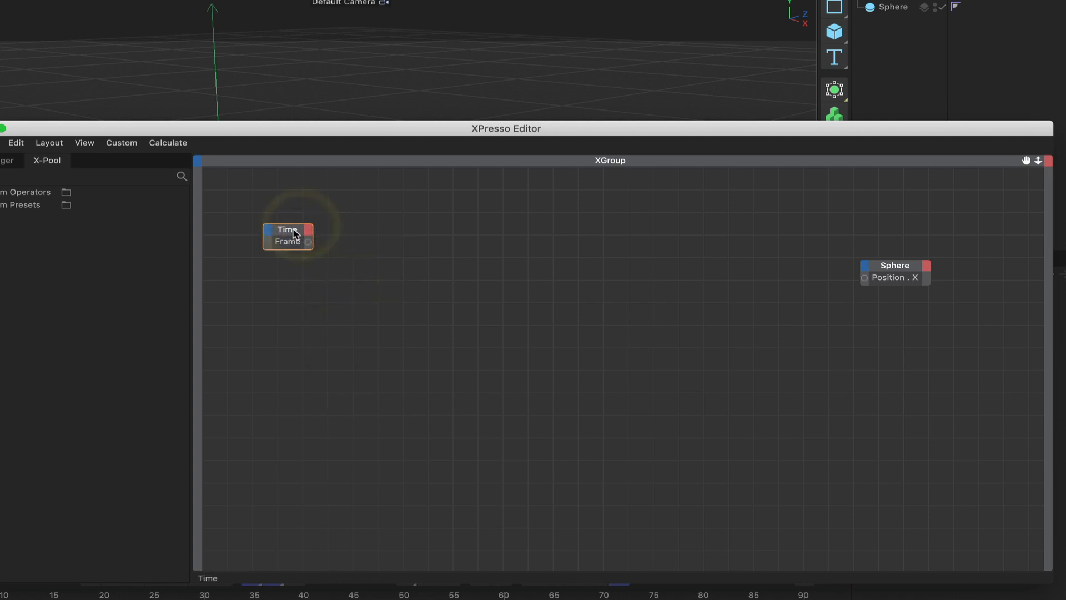
Add a Range Mapper node and place it between the Time and Sphere nodes.
right_click(497, 281)
mouse_move(589, 314)
mouse_move(681, 307)
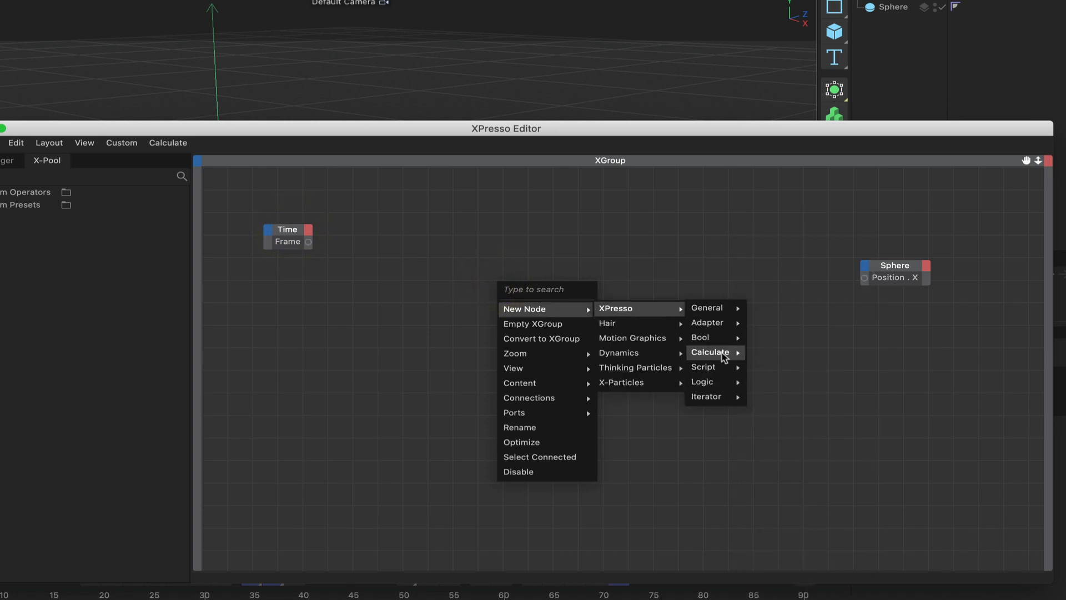
mouse_move(722, 352)
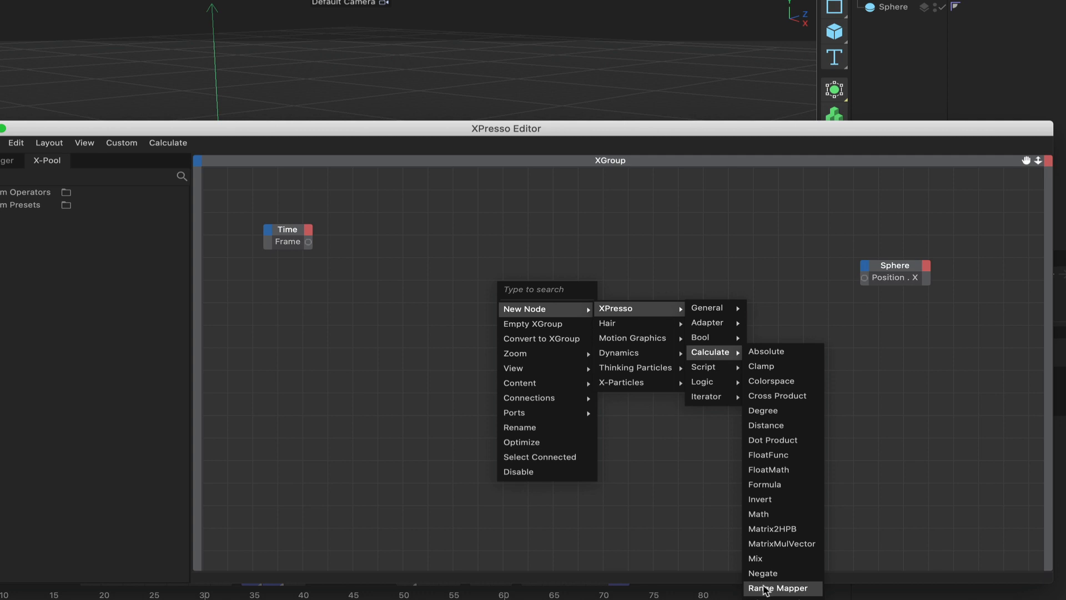
click(764, 590)
drag(505, 276, 722, 267)
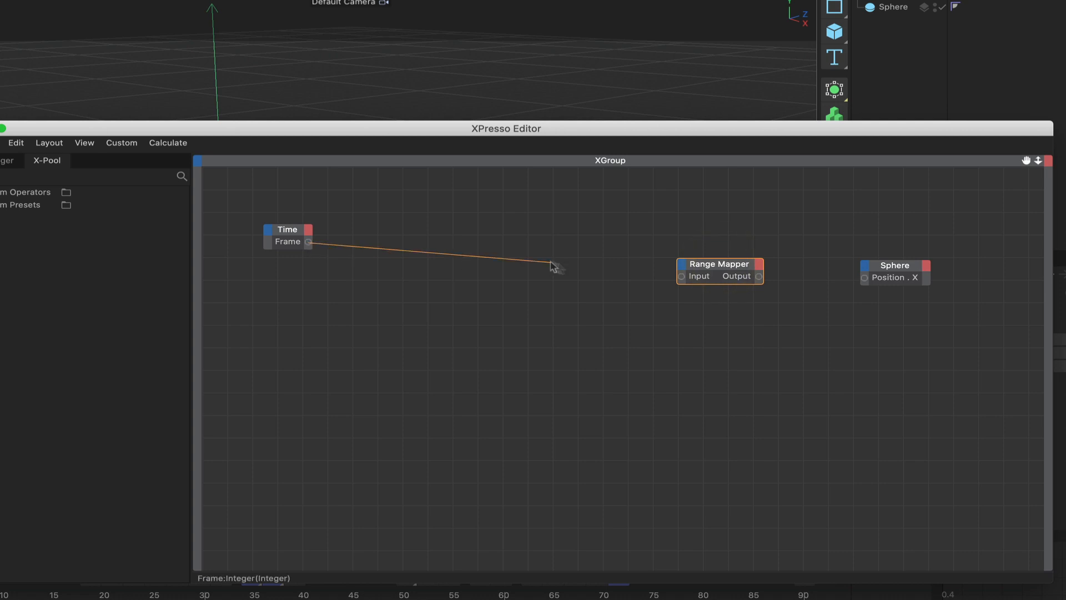
Connect Time's Frame output to the Range Mapper's input and its output to the Sphere's Position . X, and tidy the node spacing.
drag(551, 263, 681, 278)
drag(804, 134, 553, 114)
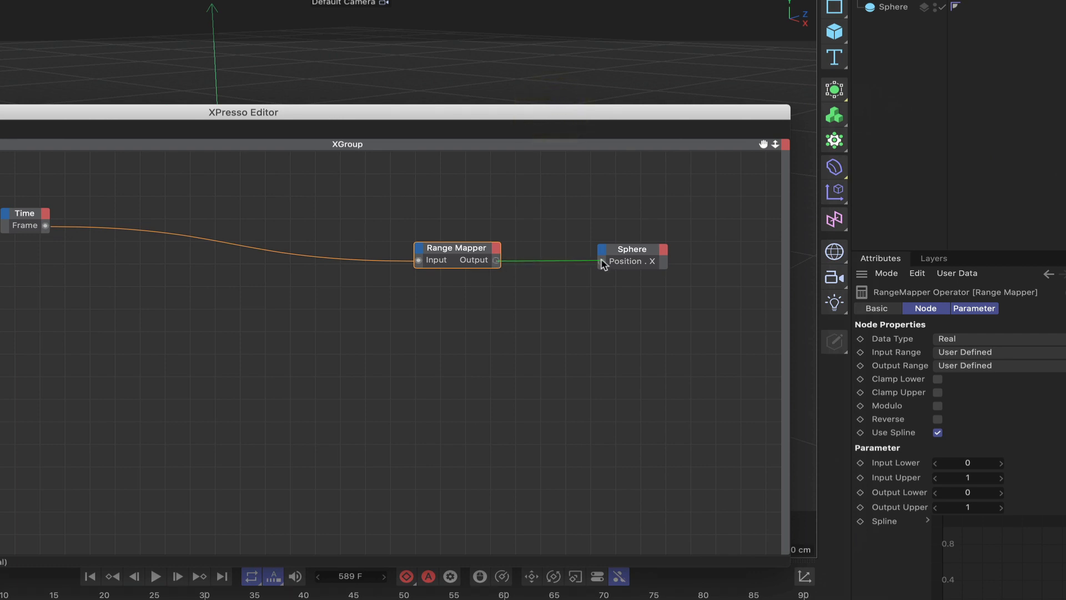
drag(640, 245, 651, 251)
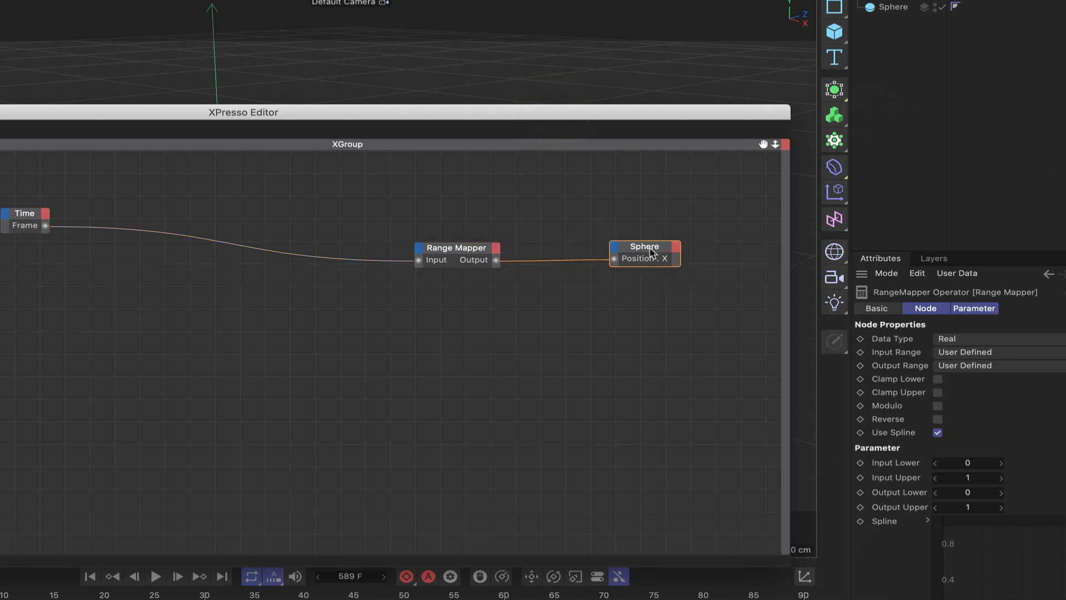
click(652, 253)
drag(475, 256, 539, 254)
click(539, 254)
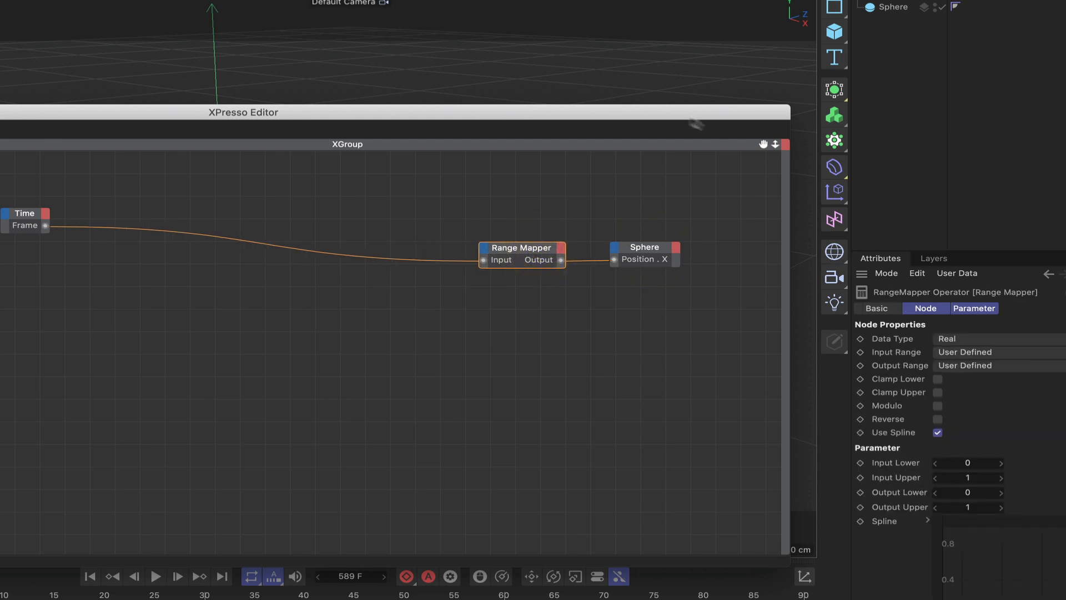
Set the Range Mapper's Input Upper to 60 and its Output Upper to 300.
drag(685, 118, 686, 0)
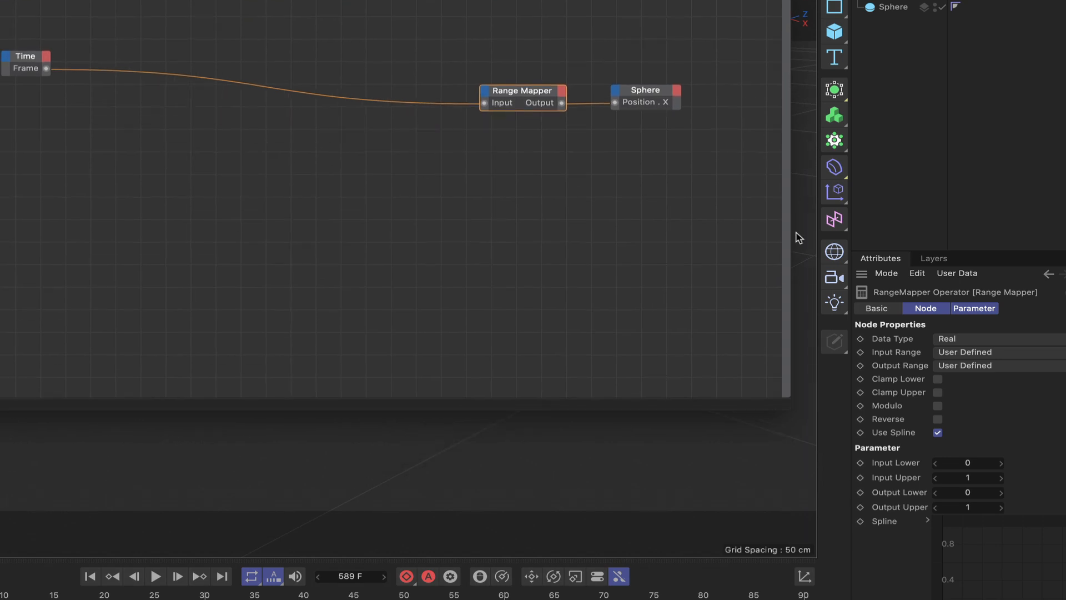
click(972, 481)
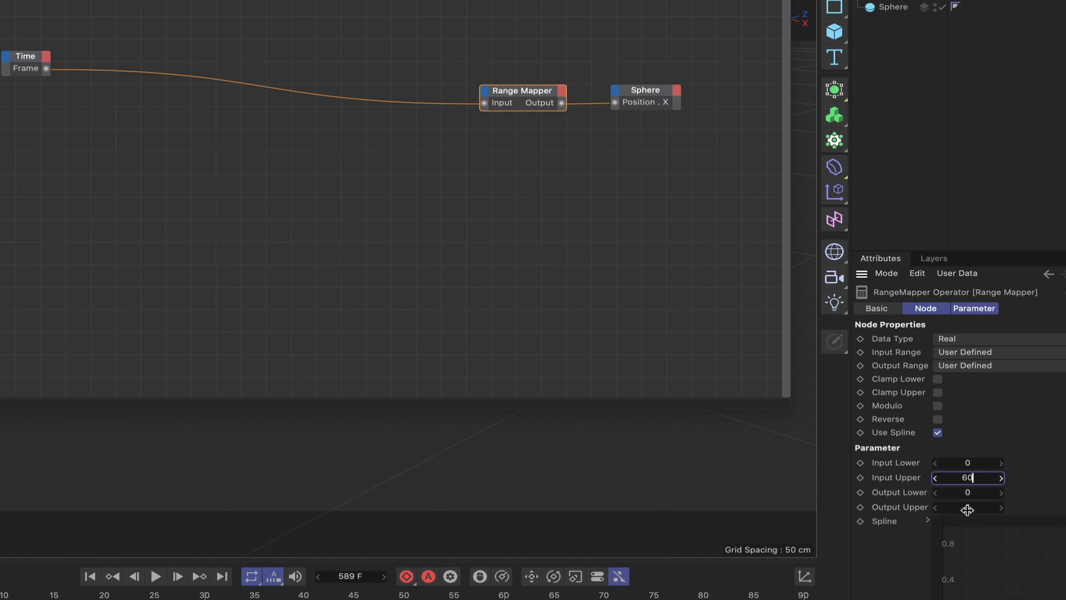
key(BackSpace)
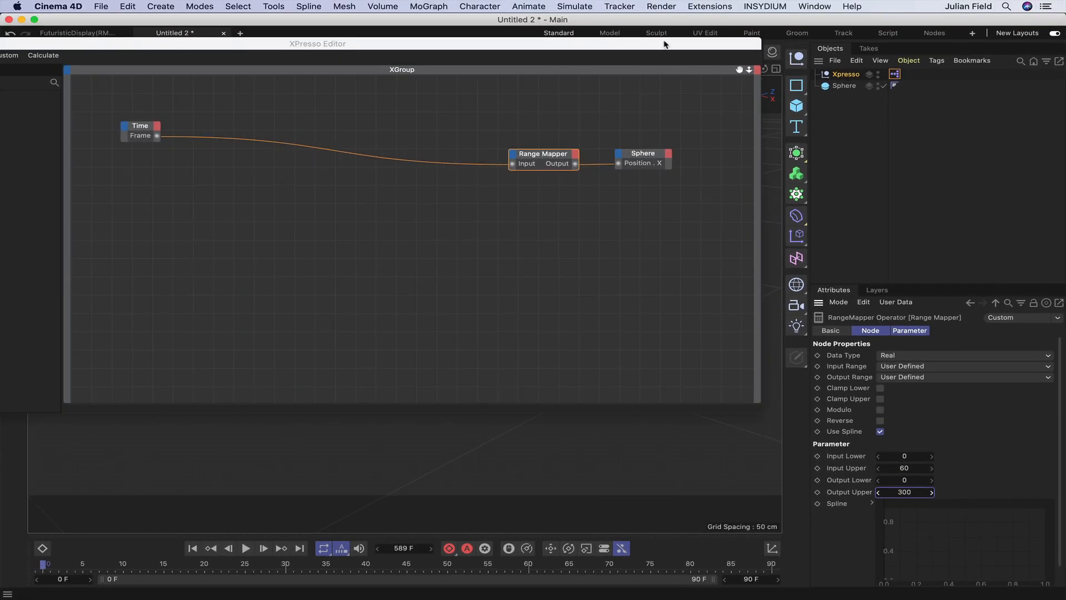
Move the XPresso Editor clear of the viewport and set the project's end frame to 600.
drag(664, 43, 3, 328)
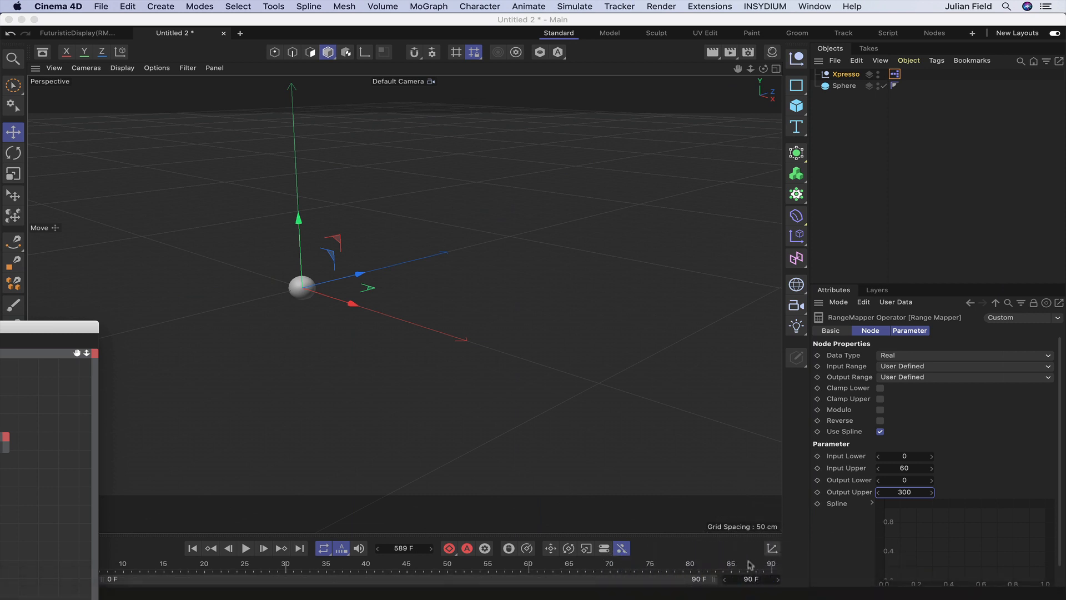
click(750, 579)
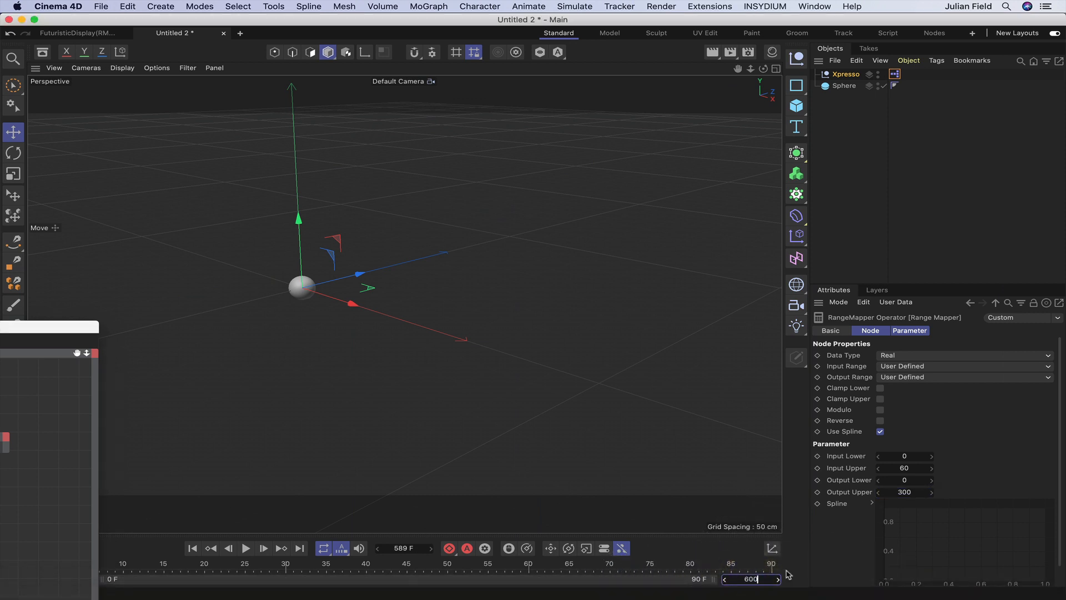
key(Return)
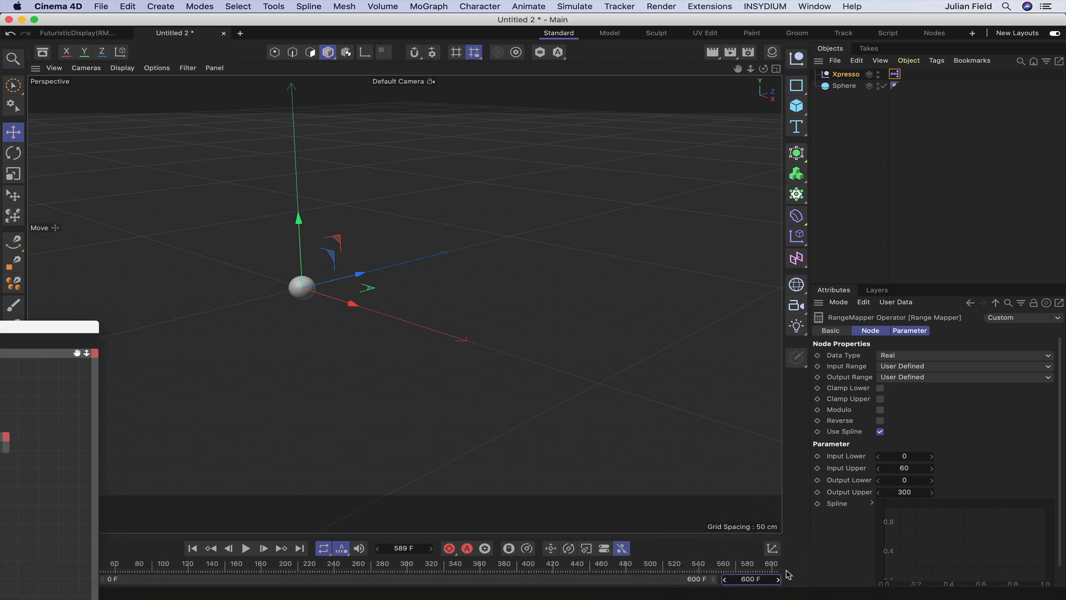
Play the animation to check the sphere's movement along X, stop it and return to the first frame.
click(245, 549)
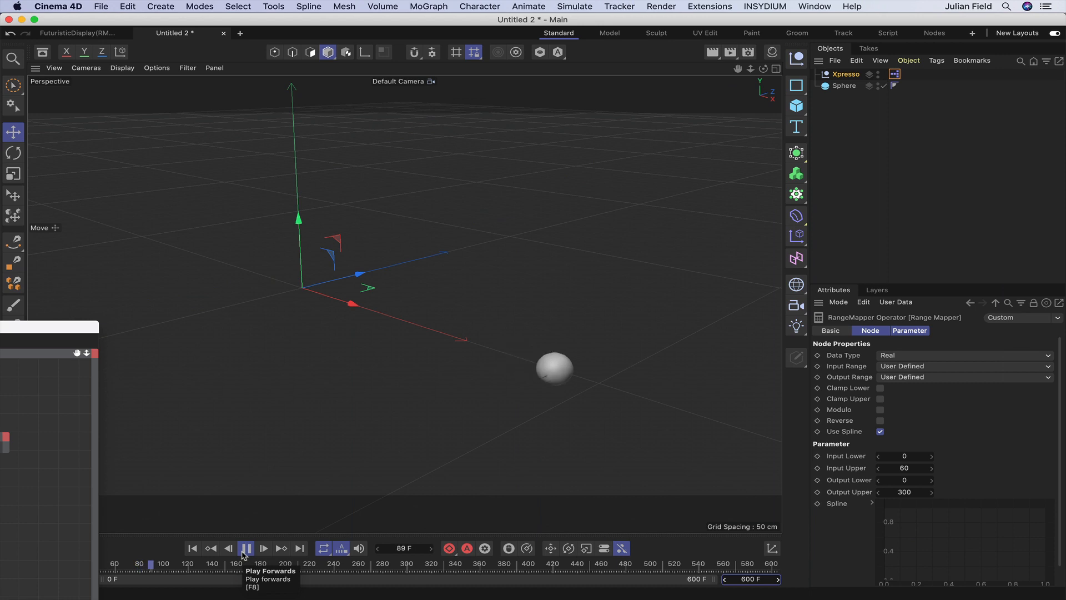
click(244, 550)
click(192, 549)
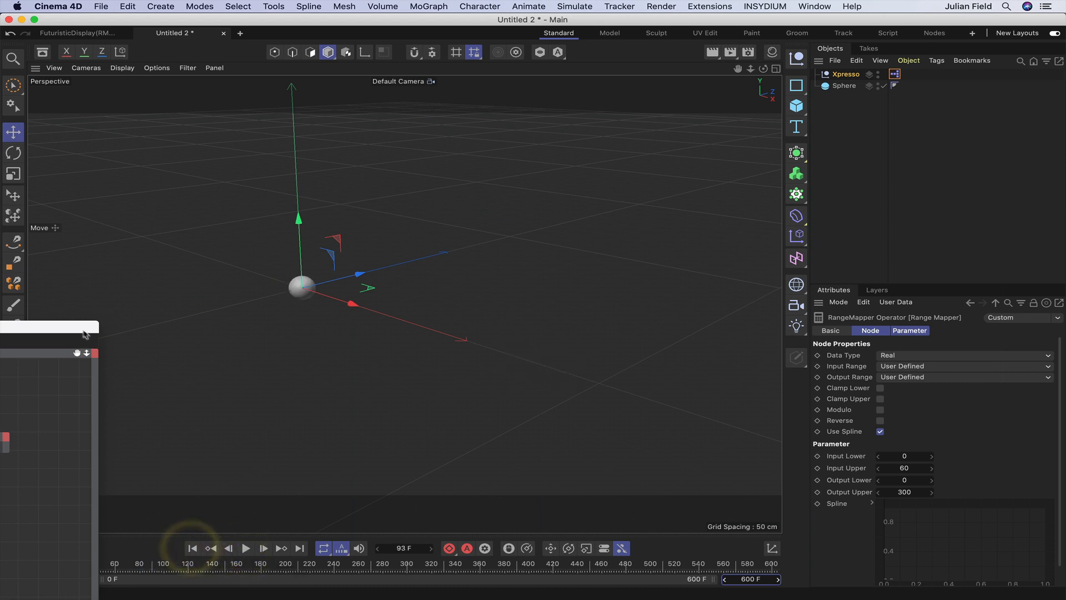
Bring the XPresso Editor back, enable Modulo on the Range Mapper and move the editor out of the way again.
drag(98, 322, 734, 83)
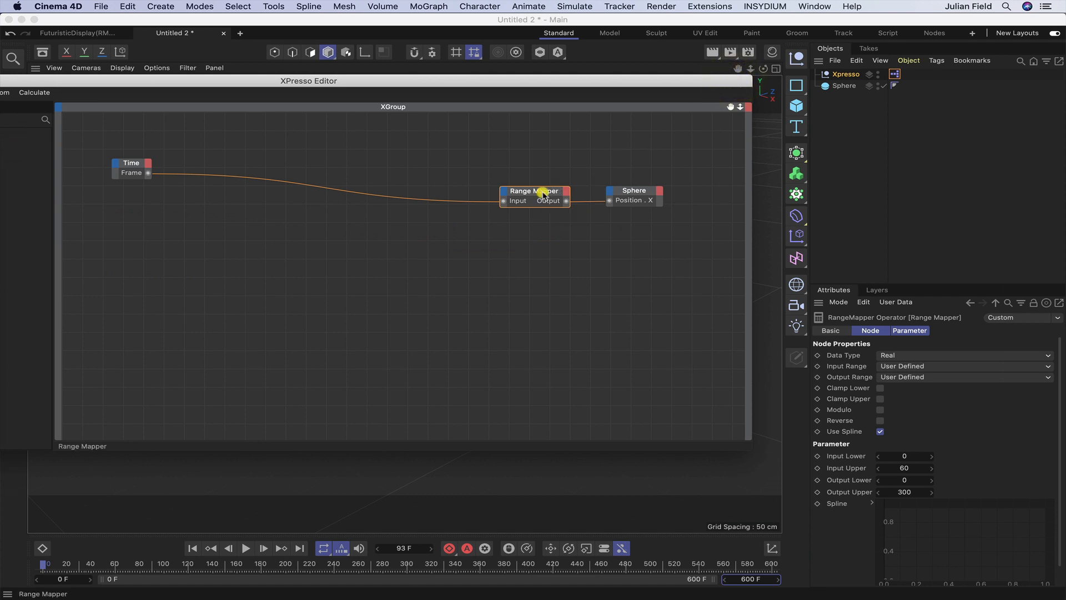
click(880, 409)
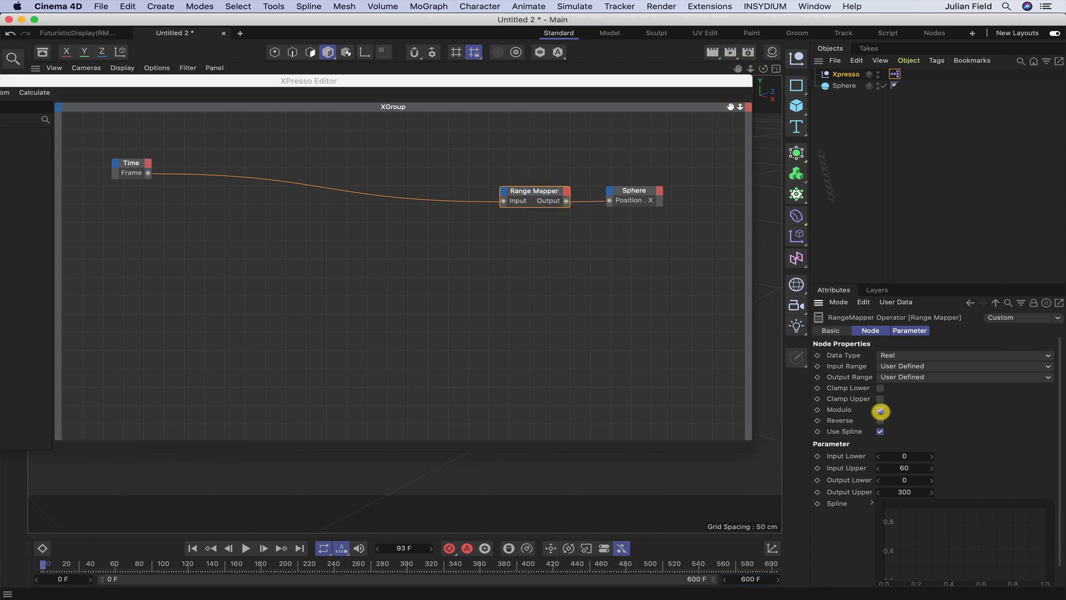
drag(703, 81, 32, 412)
Play the animation to check the sphere's repeating cycles, stop it and go back to frame 0.
click(244, 548)
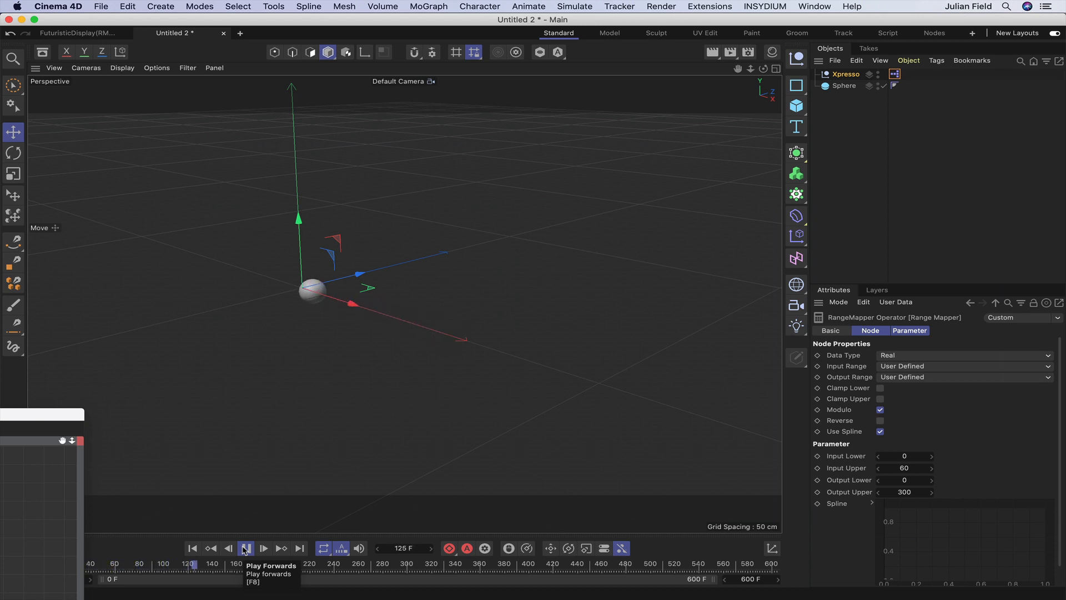
click(245, 549)
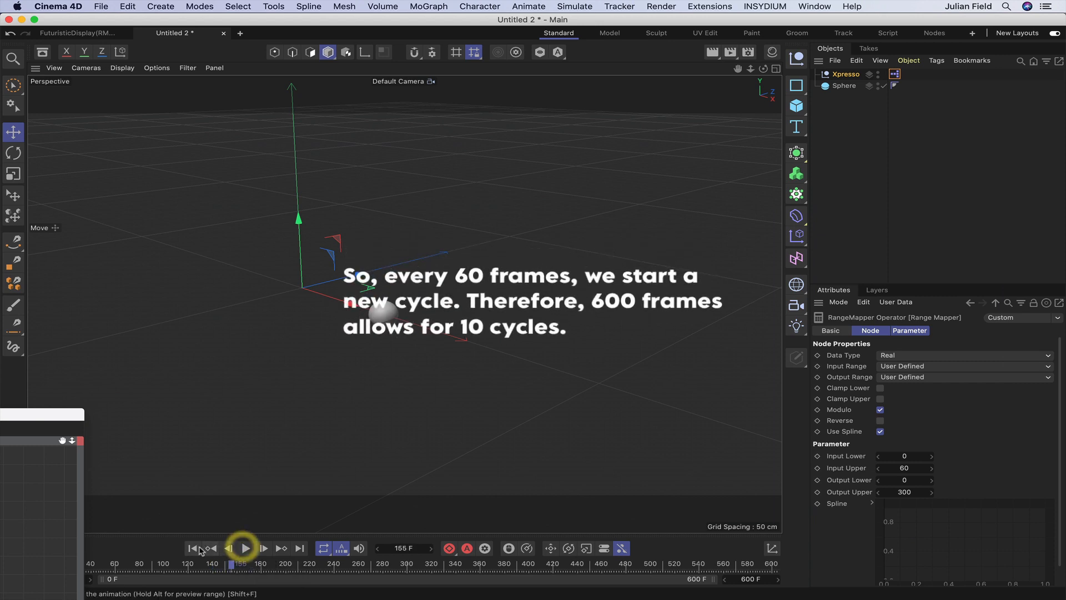
click(192, 550)
Bring back the XPresso Editor and create a rising Range Mapper spline with points at (0, 0) and (1, 1).
drag(68, 416, 687, 302)
drag(687, 303, 726, 295)
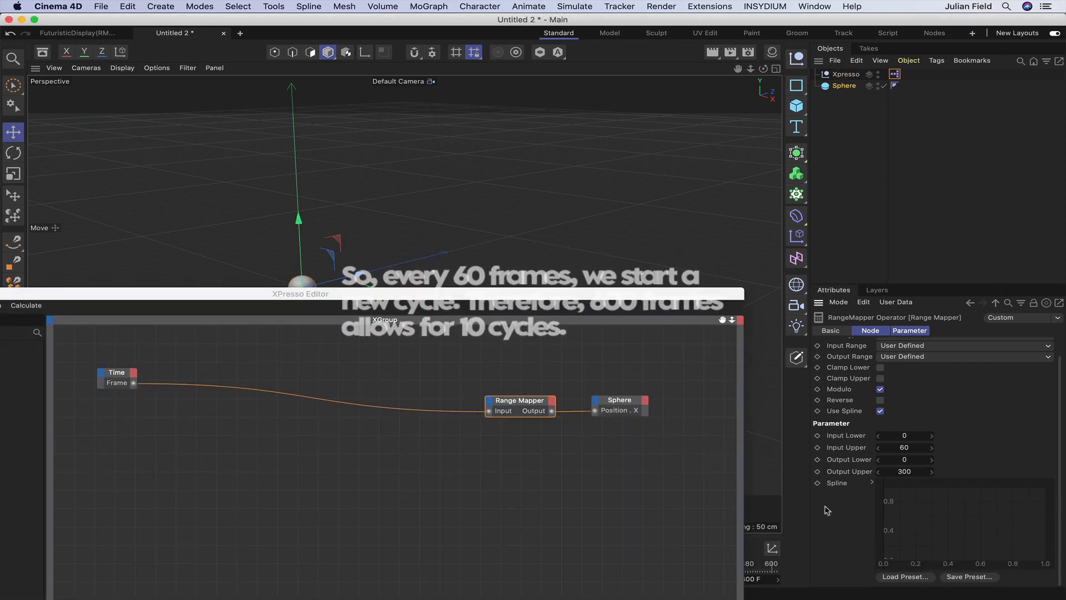
click(889, 559)
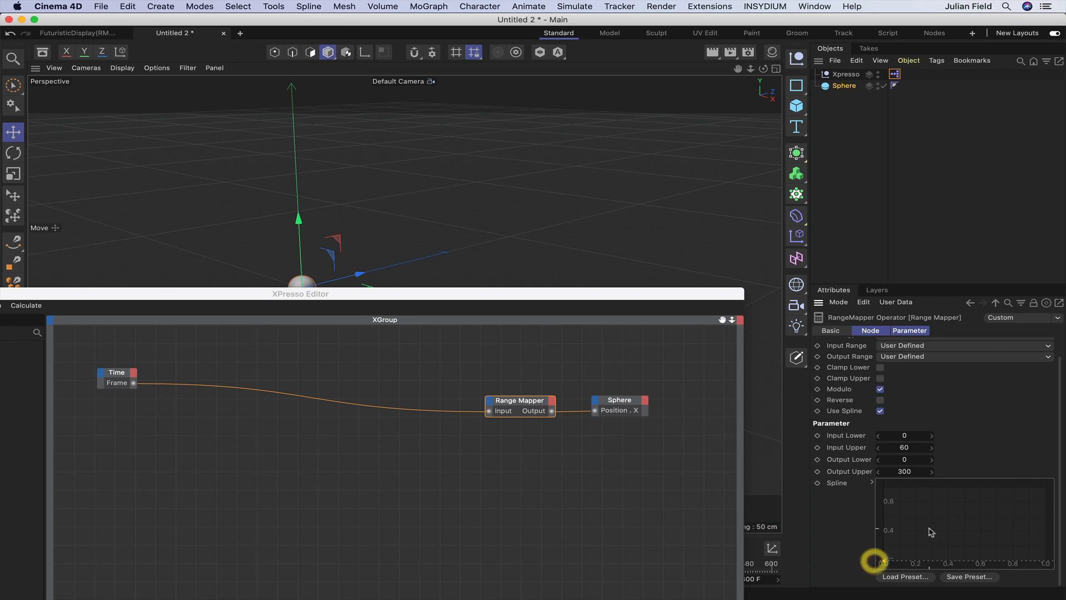
drag(1010, 519, 1057, 482)
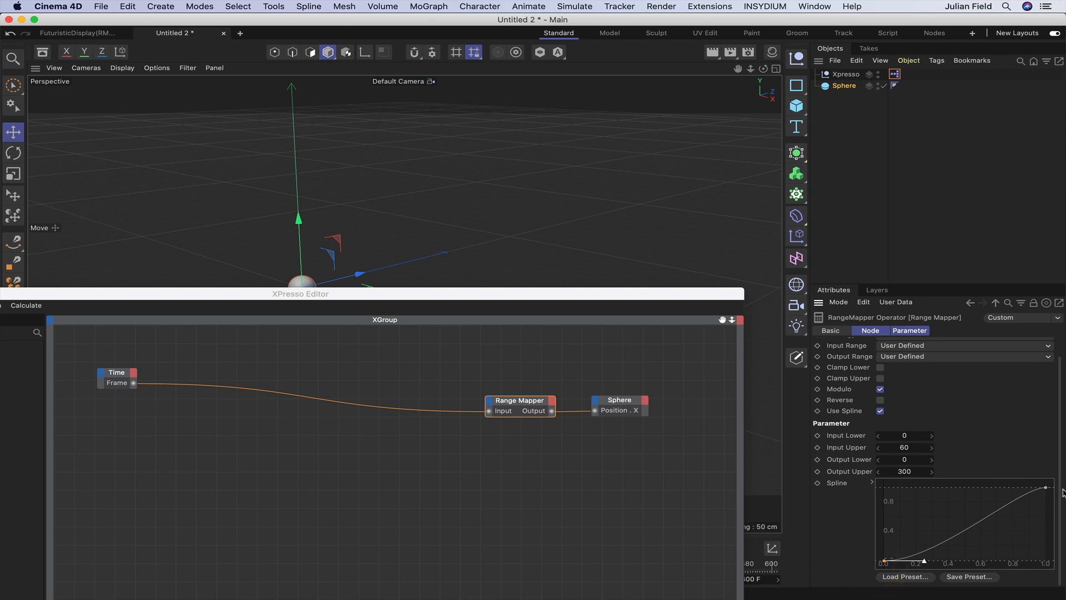
Expand the Range Mapper's spline settings and set the end point's Tangent Left X to -0.25.
click(872, 483)
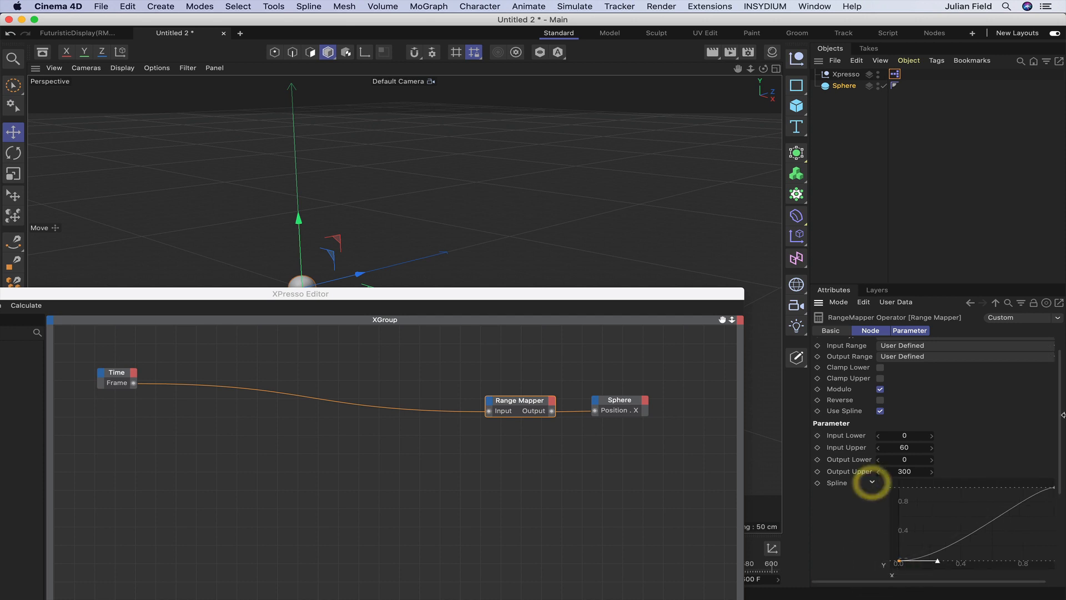
scroll(1058, 466, down, 3)
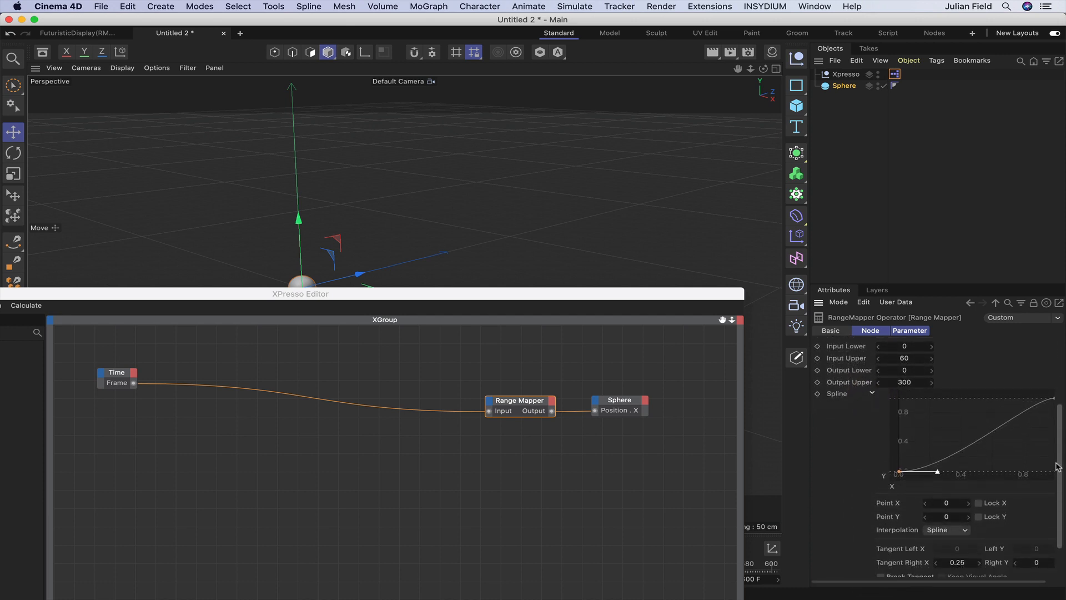
click(1056, 464)
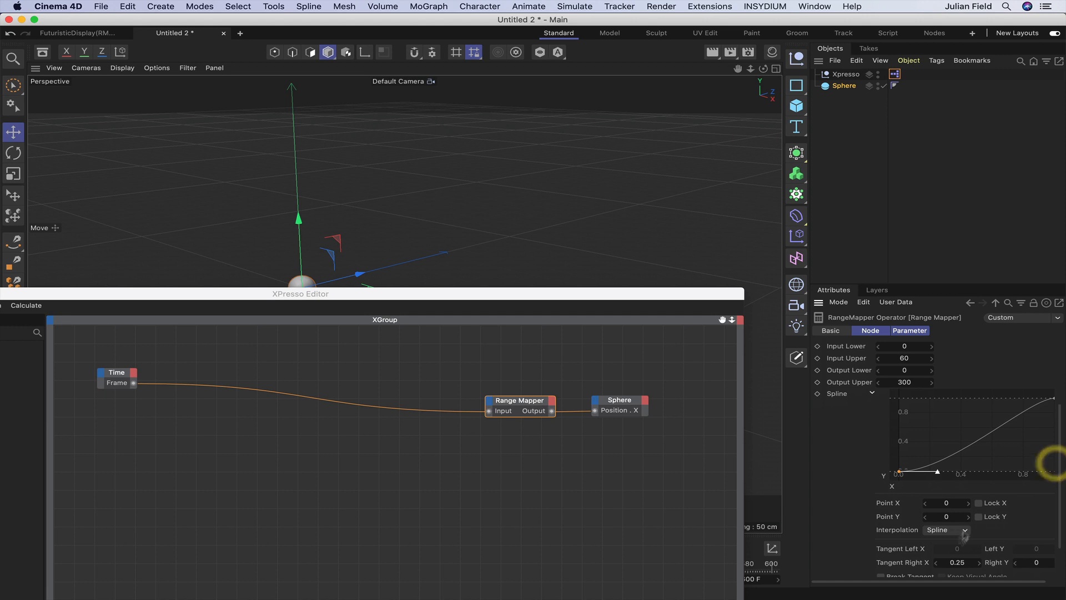
click(1055, 398)
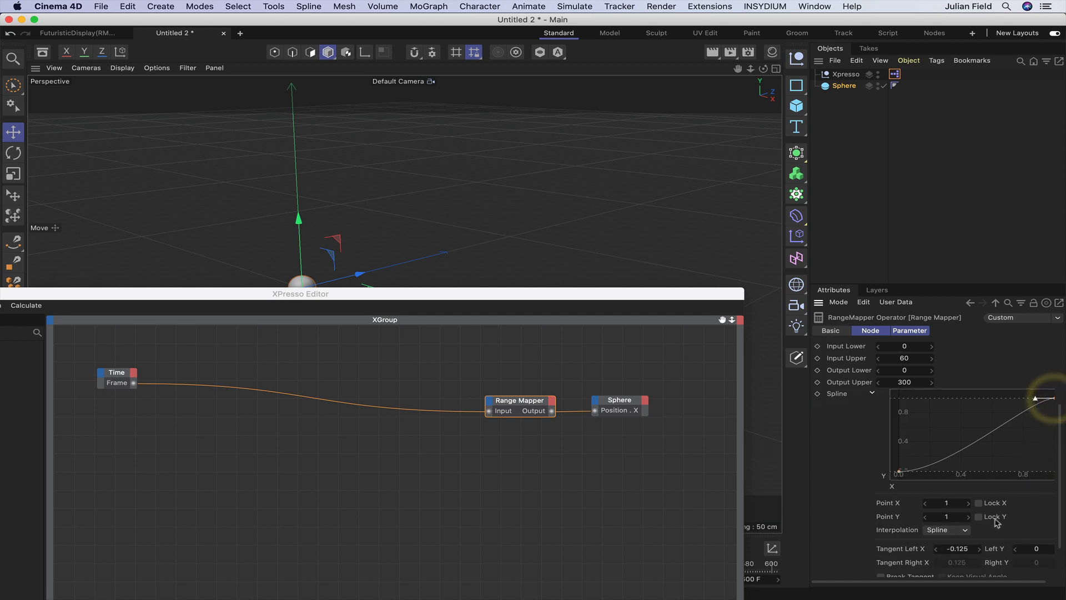
click(961, 549)
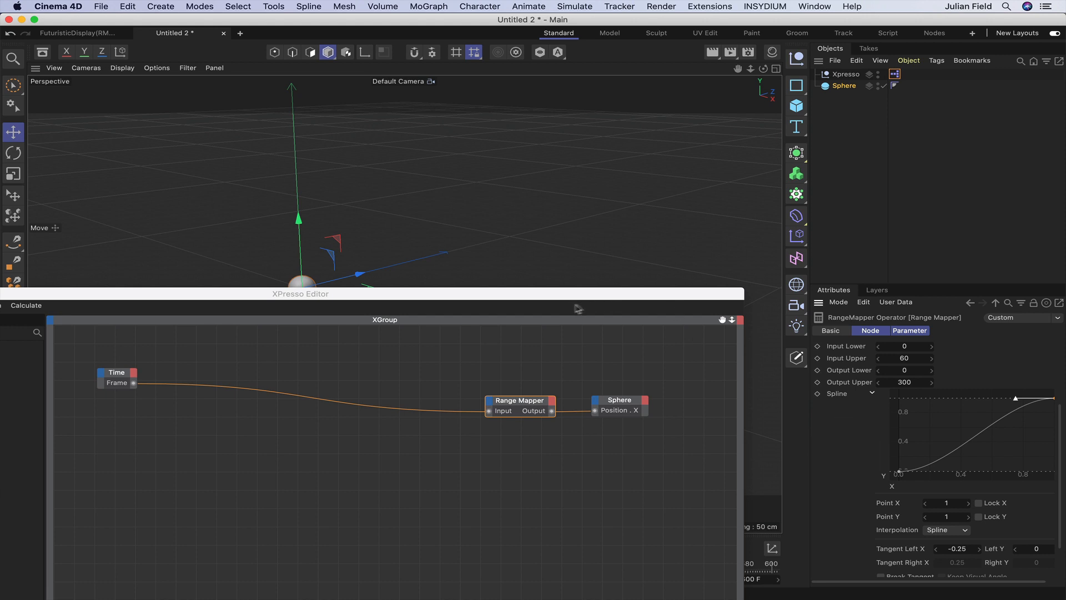
Close the XPresso Editor, play the animation to check the sphere's eased motion, and return to the first frame.
drag(568, 294, 734, 268)
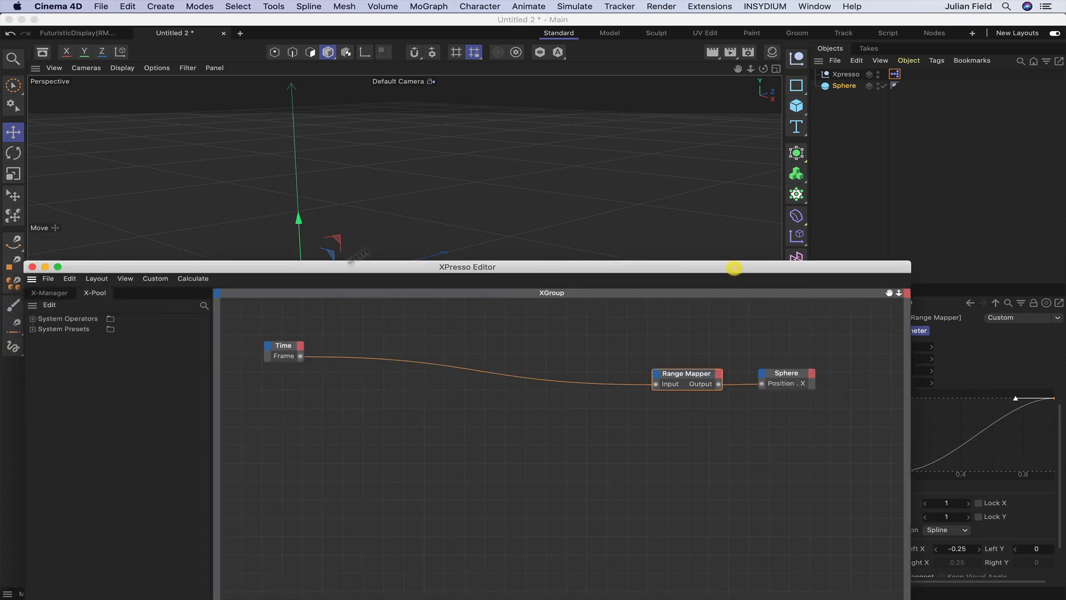
click(32, 267)
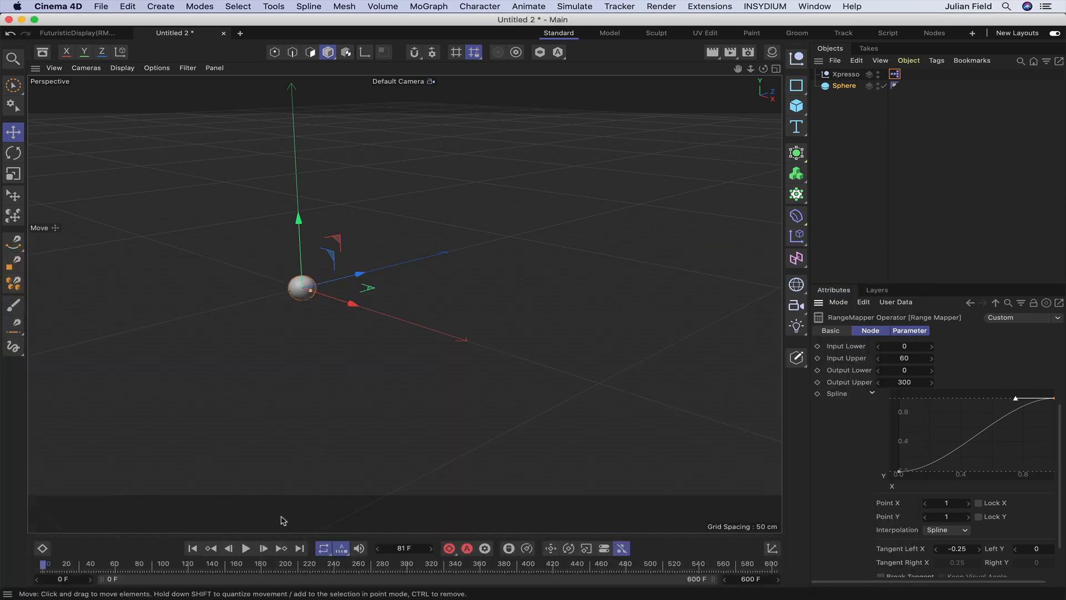
click(247, 548)
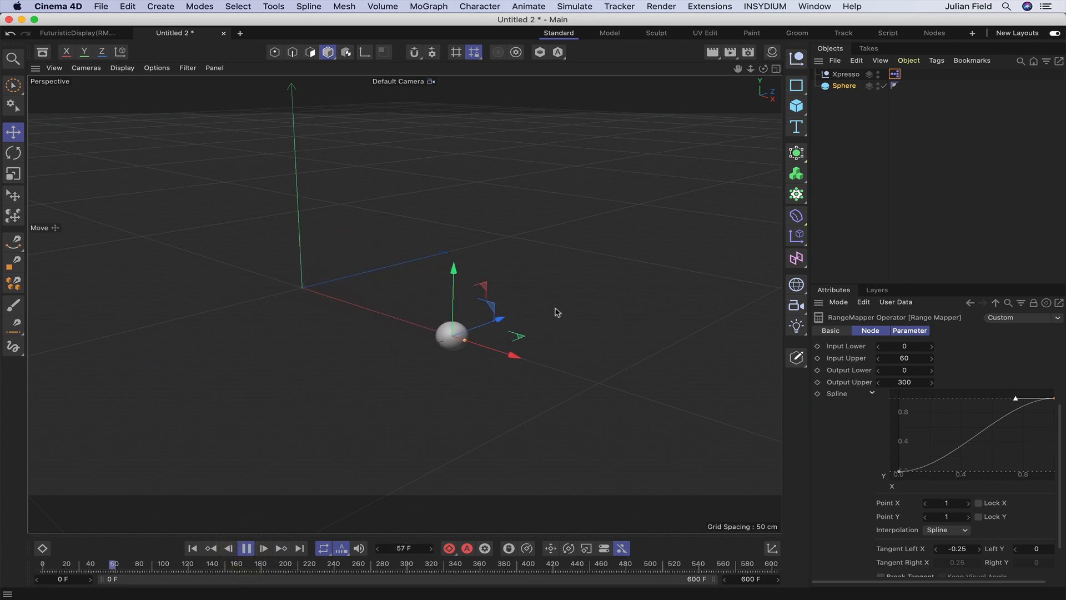
click(246, 548)
click(192, 548)
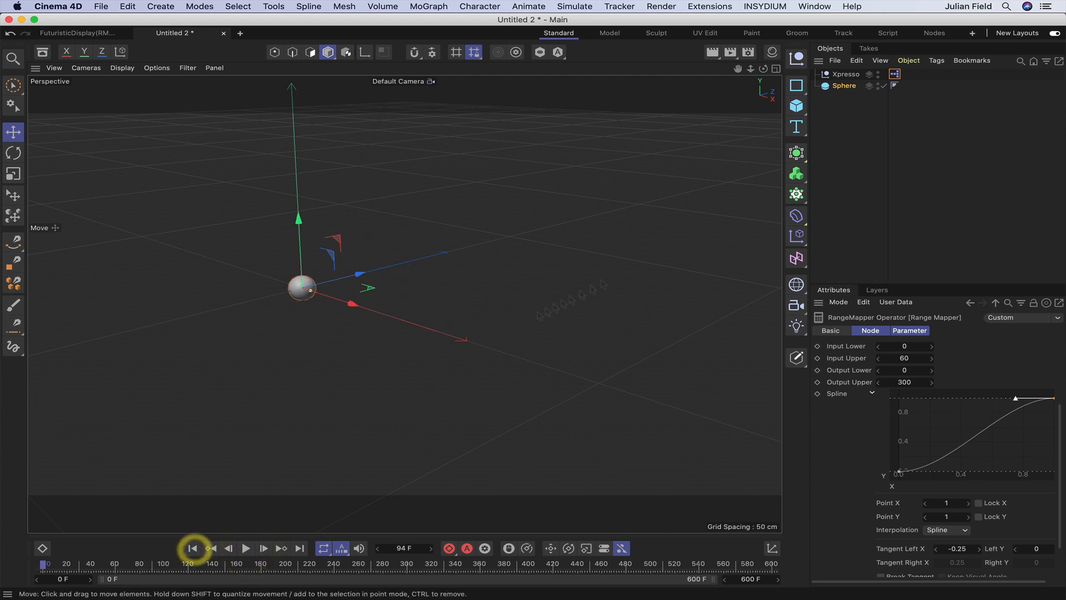
Deselect all objects and add a Plane primitive to the scene.
click(832, 129)
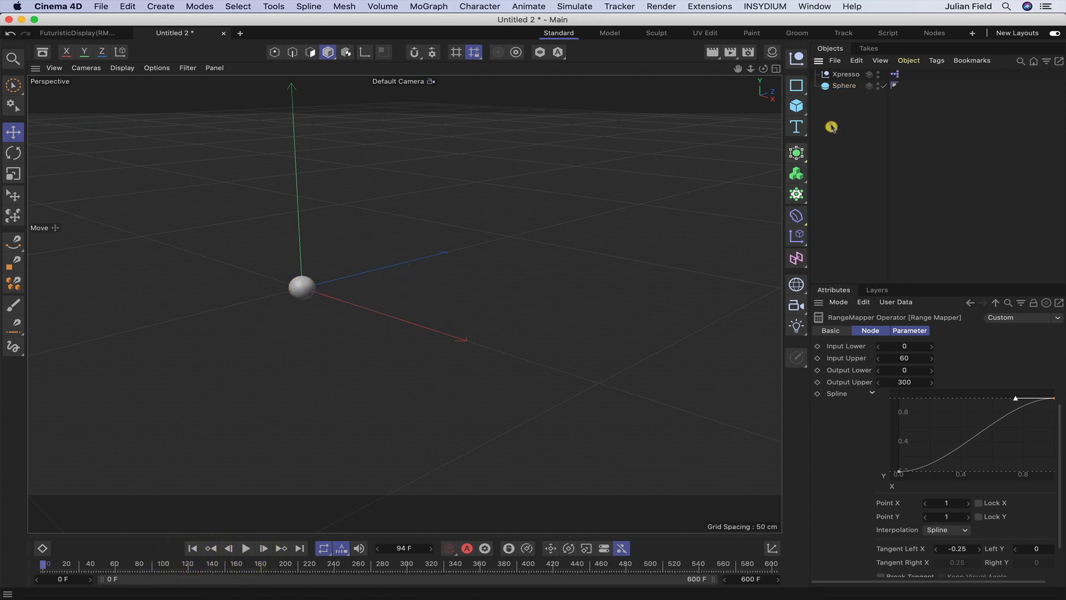
click(802, 115)
click(846, 145)
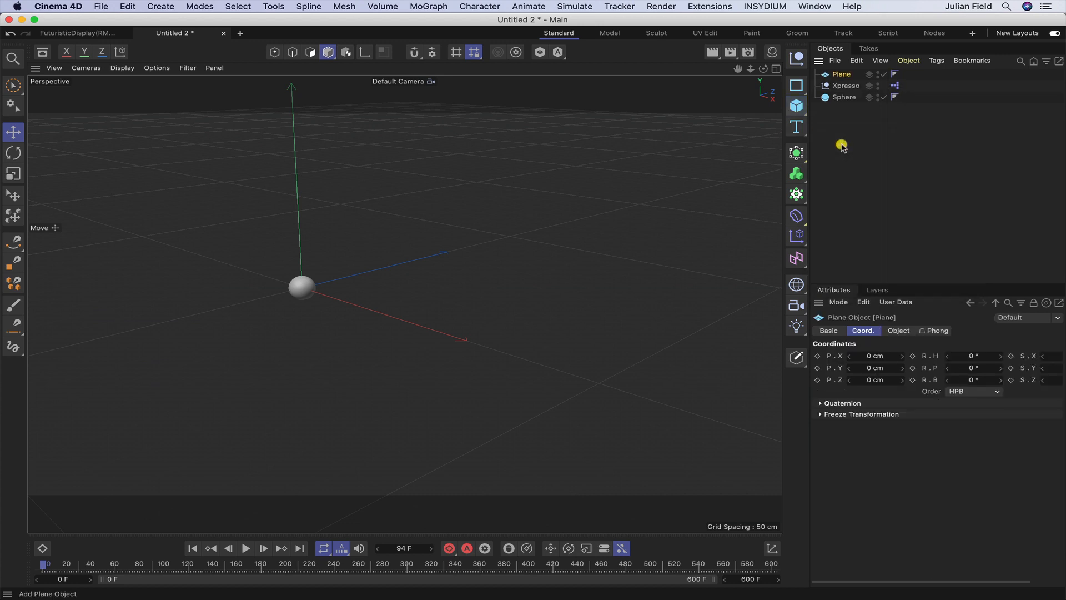
Set the Plane's width and height to 300 cm each.
click(899, 330)
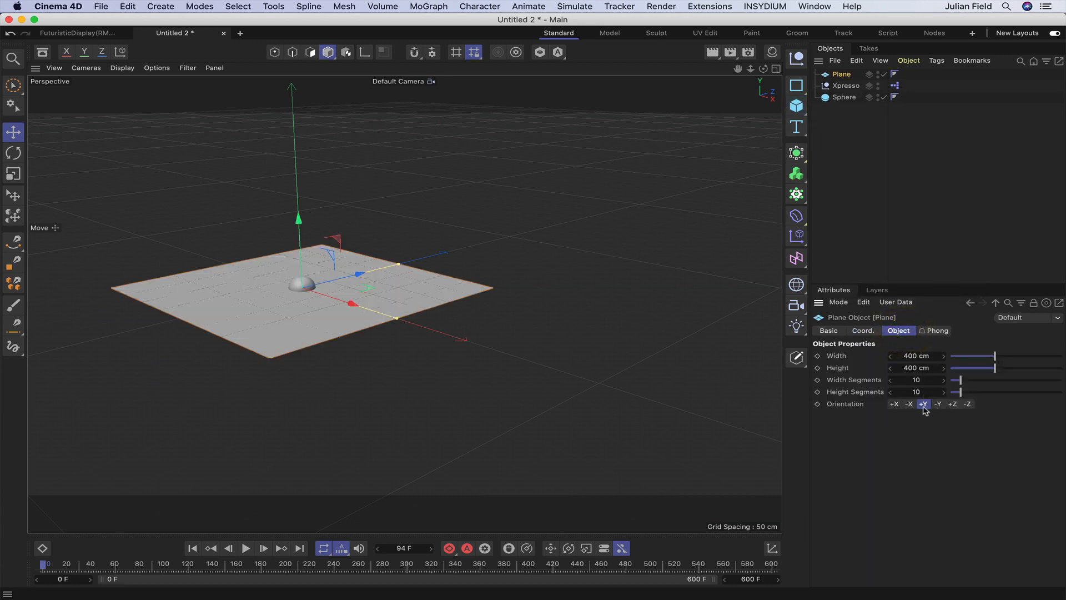
double_click(915, 356)
key(Return)
double_click(913, 368)
text(300)
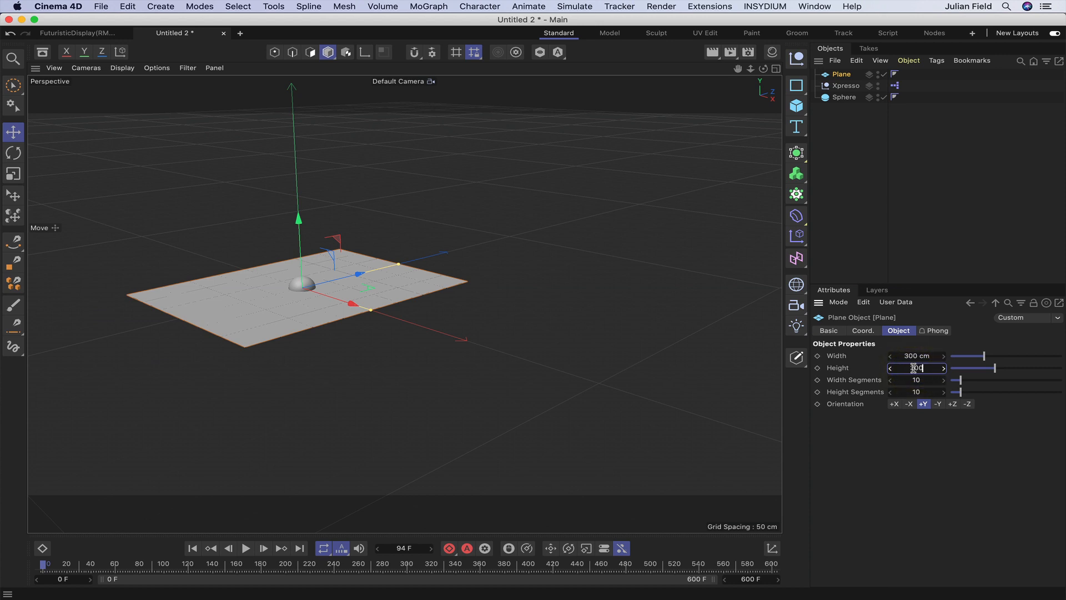
key(Return)
Set the Plane's width segments and height segments to 6 each.
double_click(921, 380)
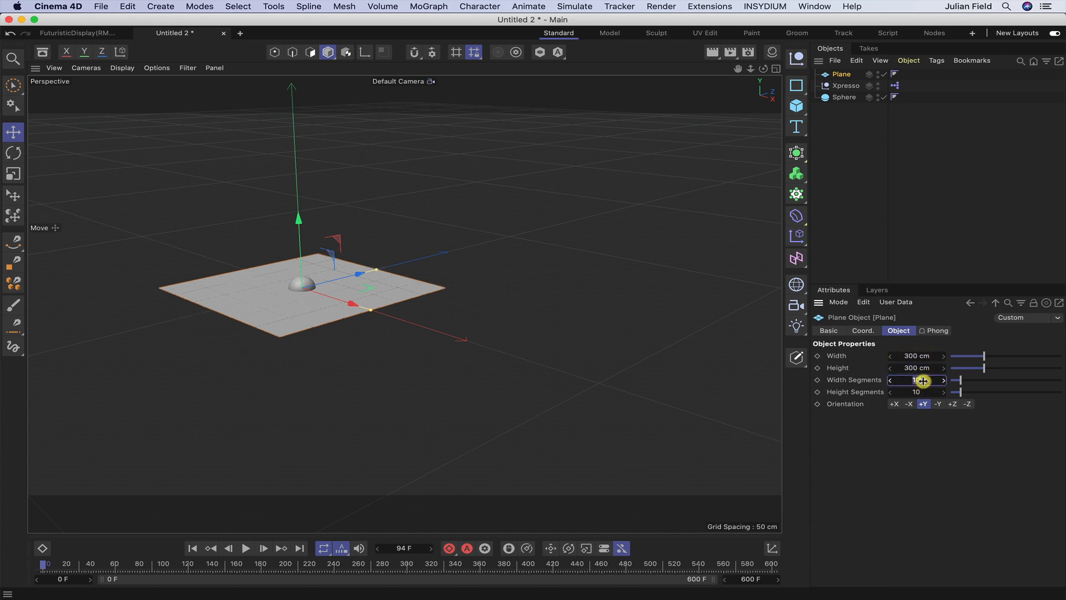
text(6)
key(Return)
double_click(920, 392)
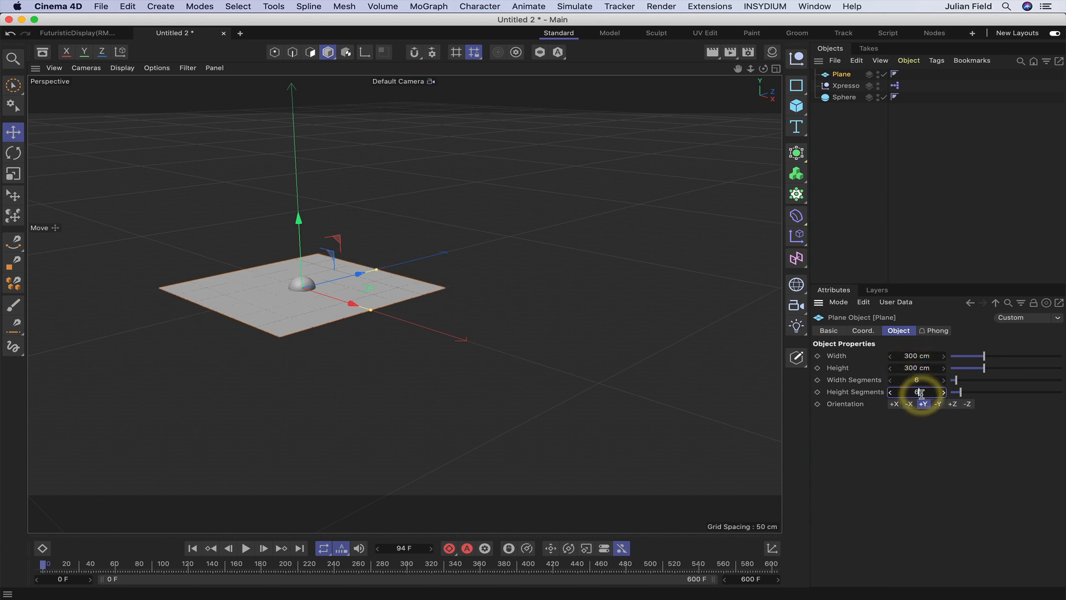
text(6)
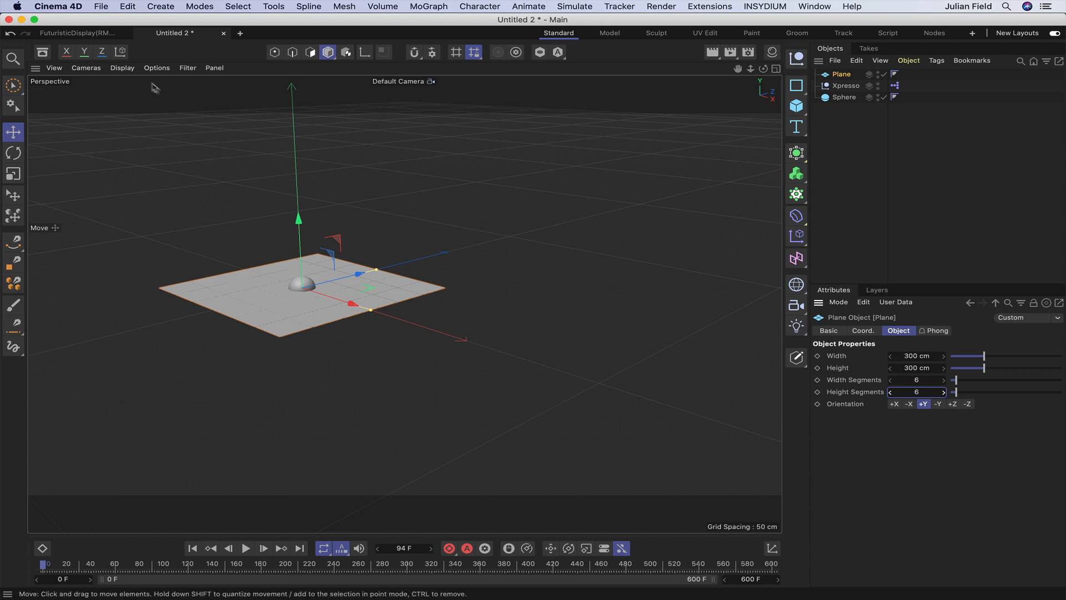
Switch the perspective viewport to Gouraud Shading (Lines) to display the Plane's segments.
click(122, 68)
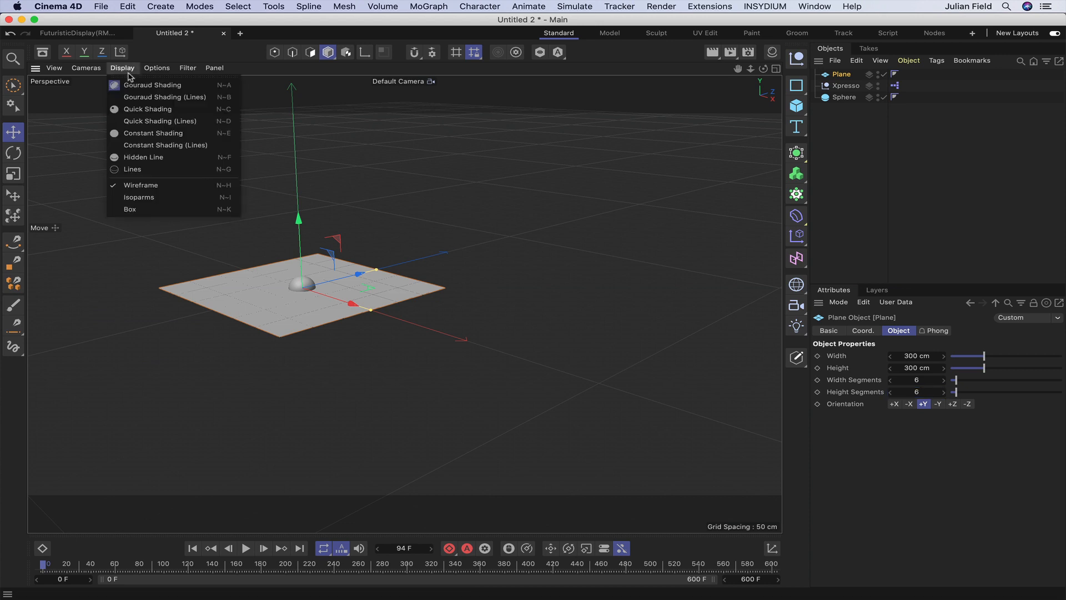
click(129, 97)
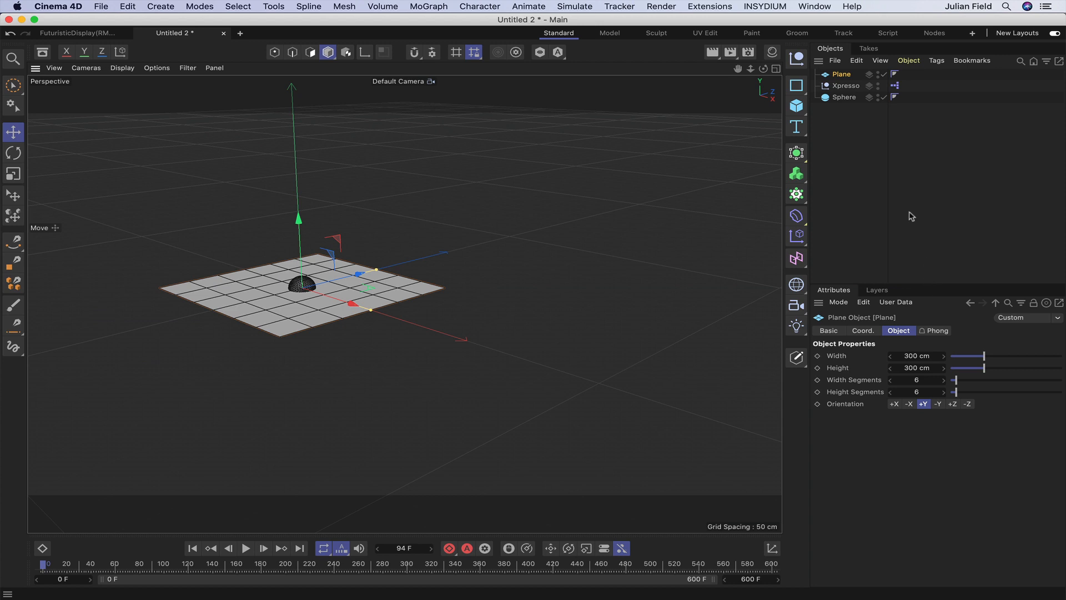
Set the Plane's X position to 150 cm and deselect it.
click(840, 74)
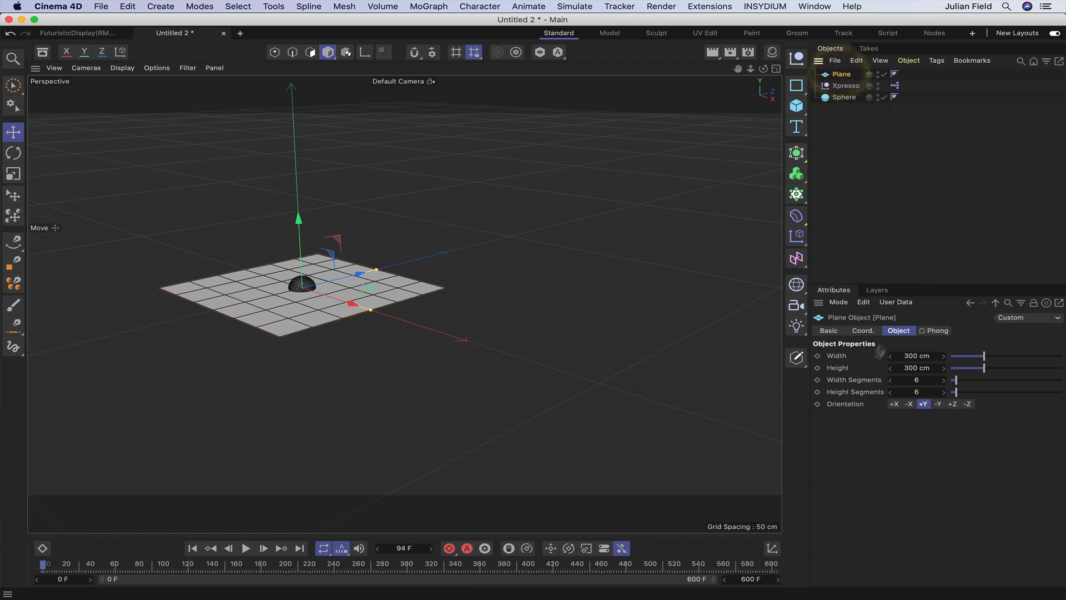
click(862, 330)
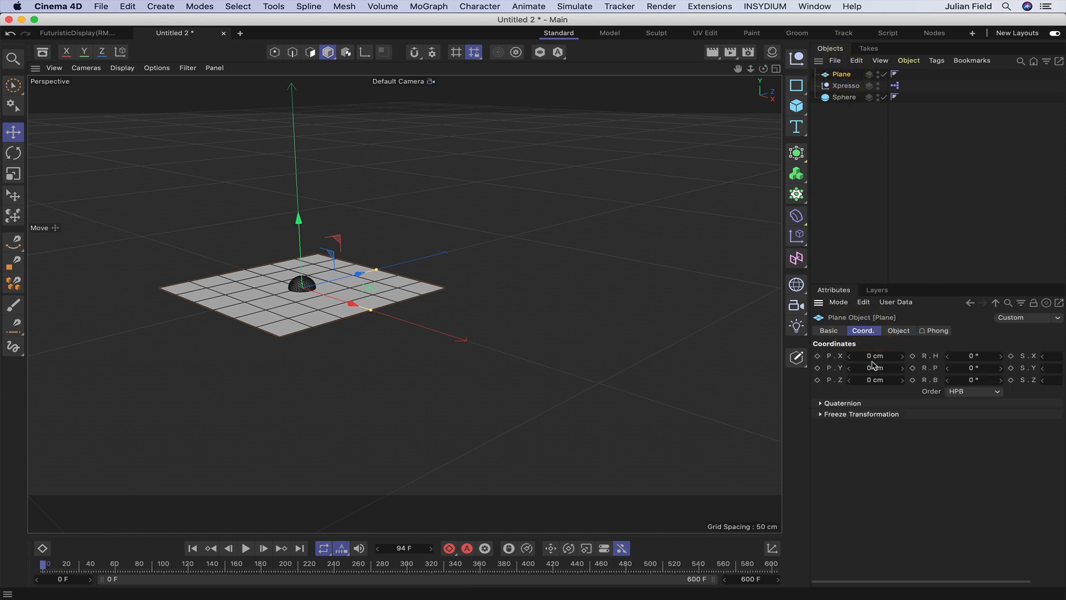
click(869, 356)
text(150)
key(Return)
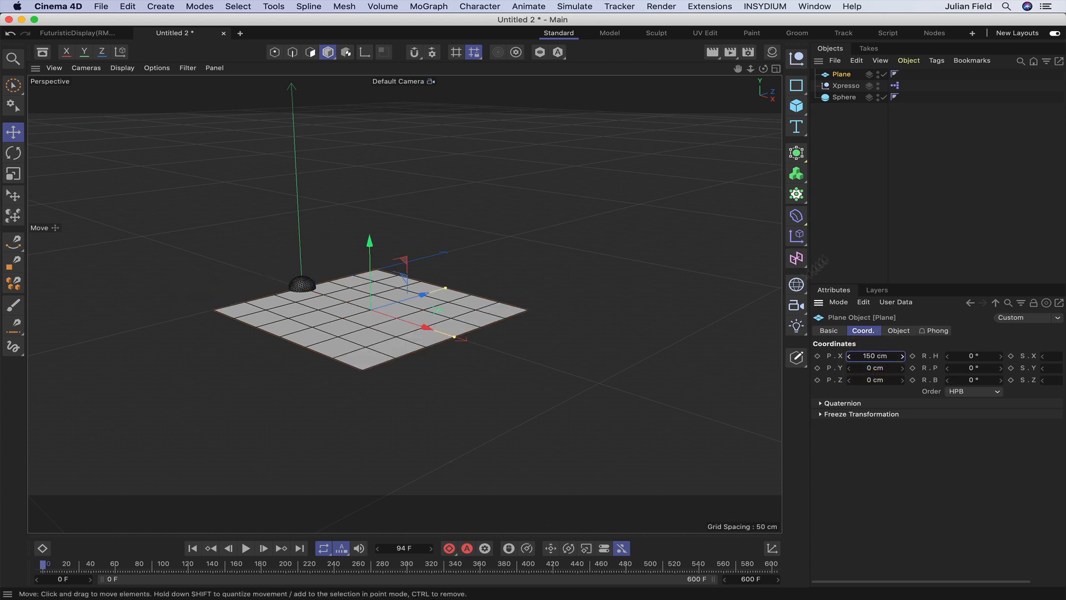
click(868, 191)
Play back the animation to check the sphere's travel across the plane, and return to the first frame.
click(246, 548)
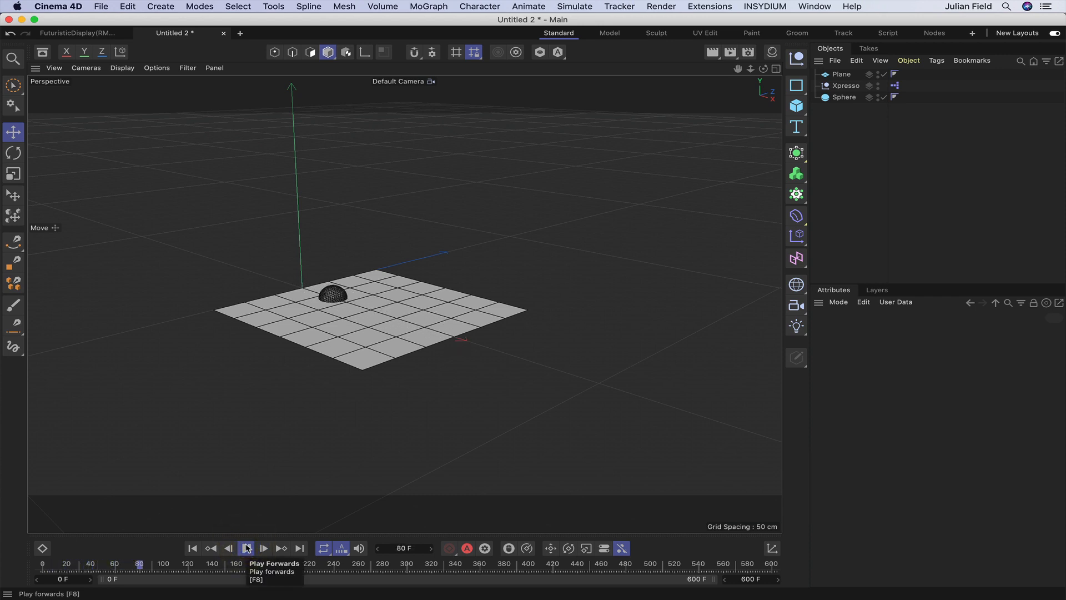
click(246, 548)
click(193, 548)
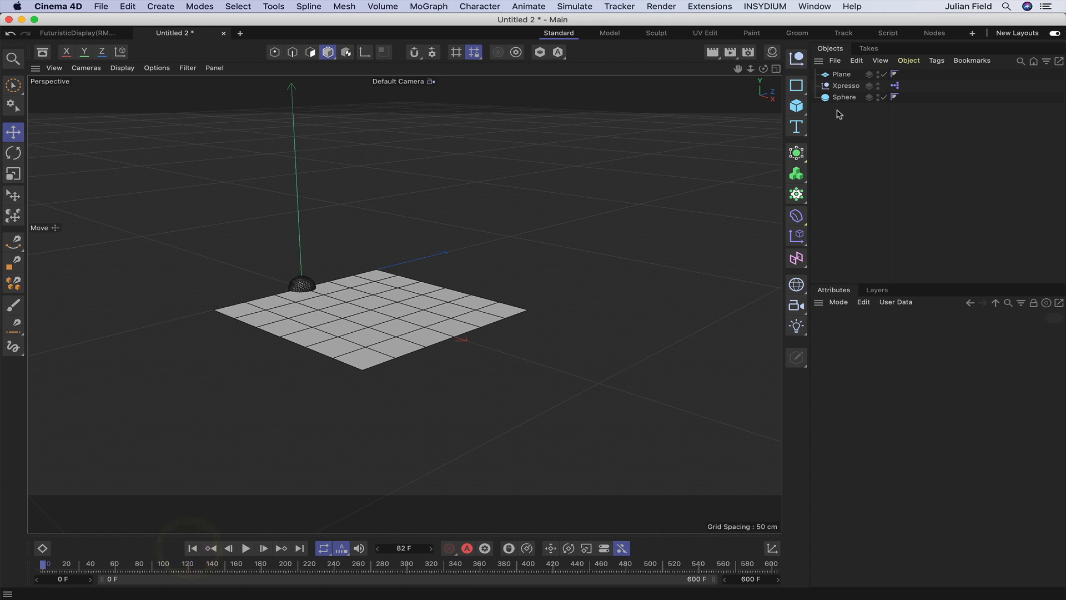
Duplicate the Plane and set the copy's orientation to +Z.
click(846, 78)
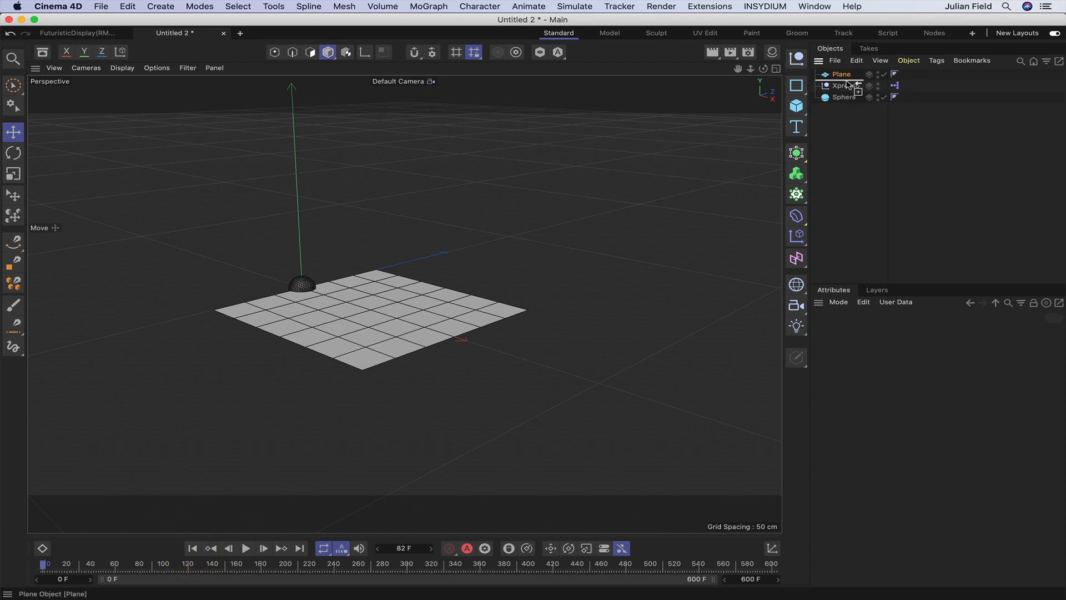
ctrl+drag(847, 83, 847, 87)
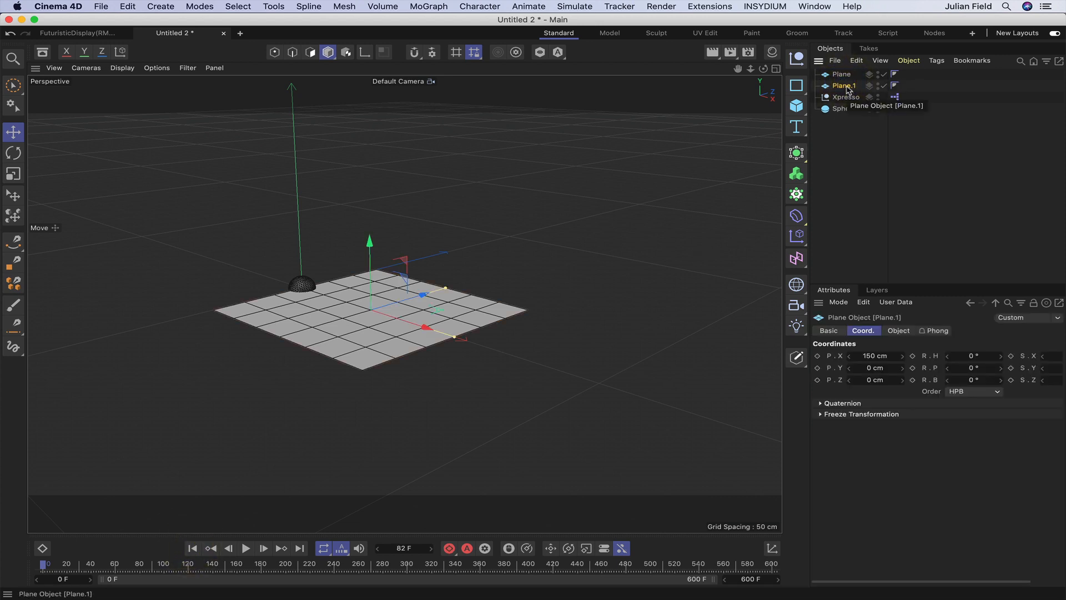
click(845, 87)
click(898, 330)
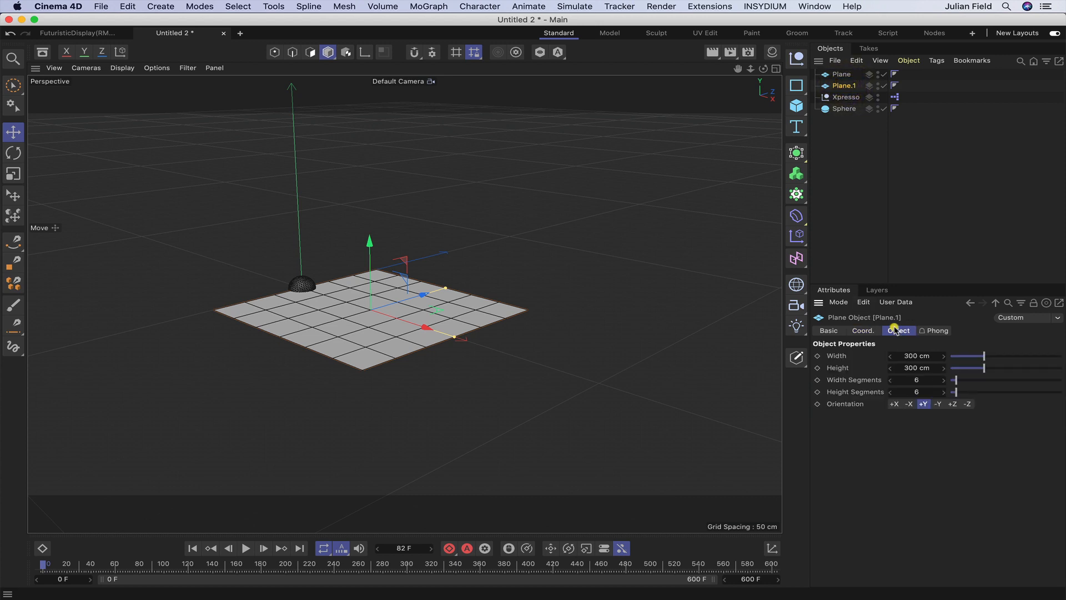
click(952, 405)
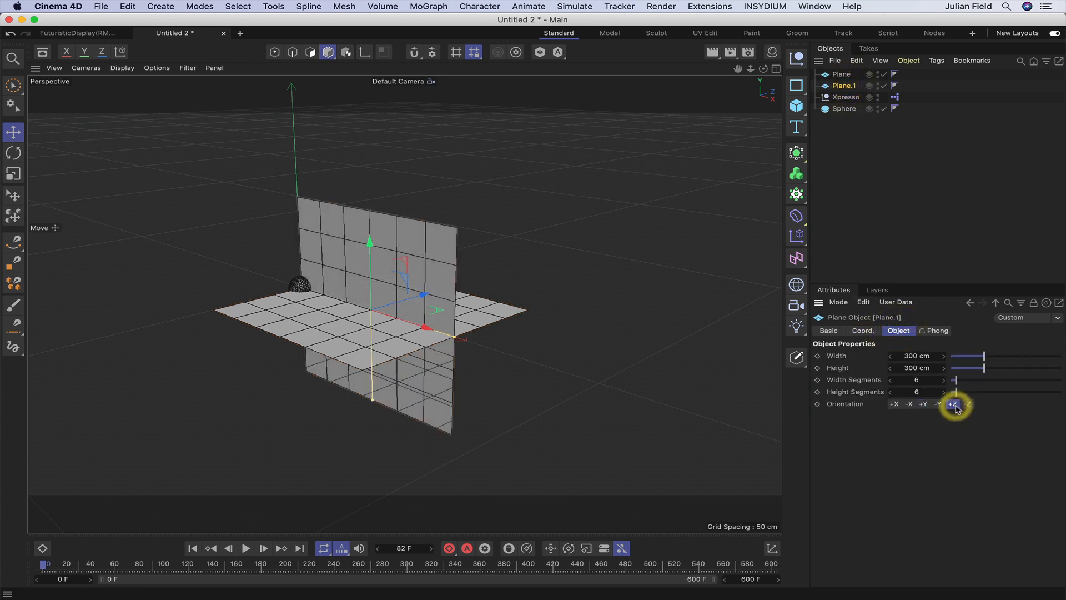
Select both planes and make them editable polygon objects.
click(859, 75)
drag(844, 85, 844, 85)
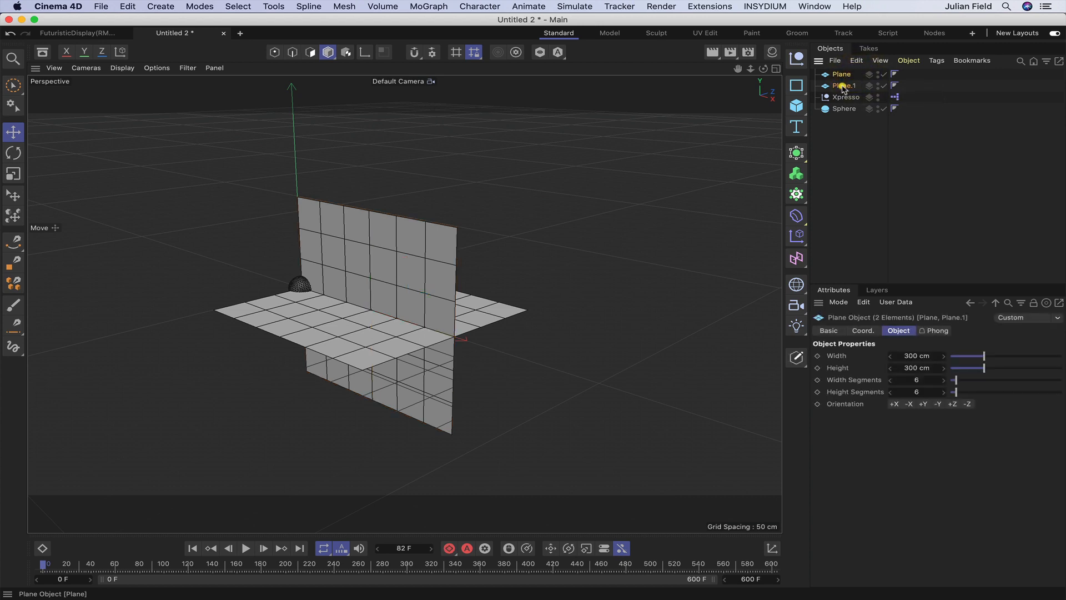
key(c)
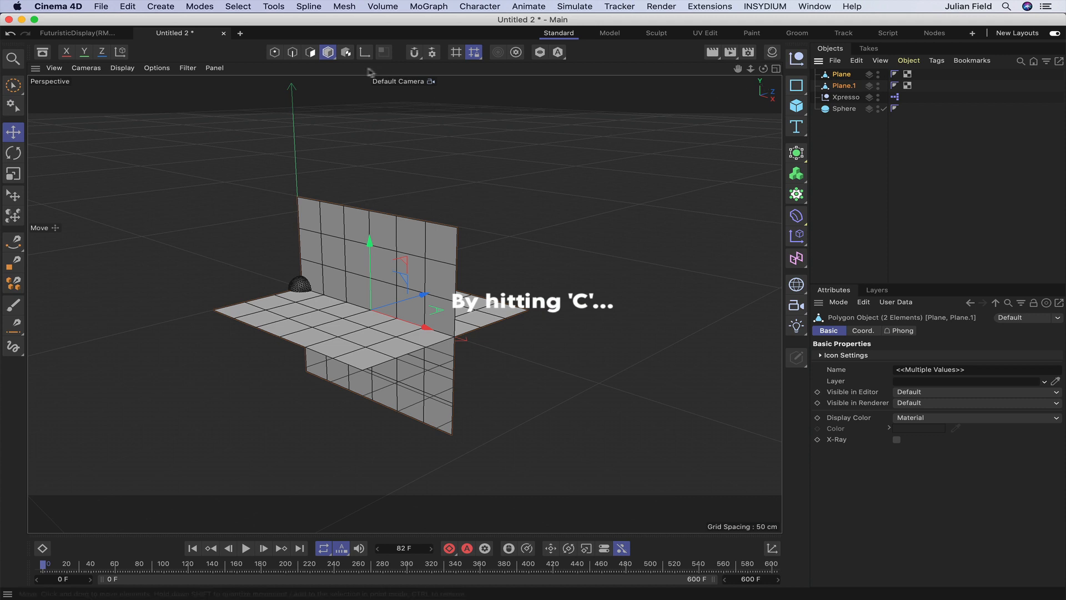
Select all edges of both planes in edge mode and create splines from them with Edge to Spline.
click(292, 51)
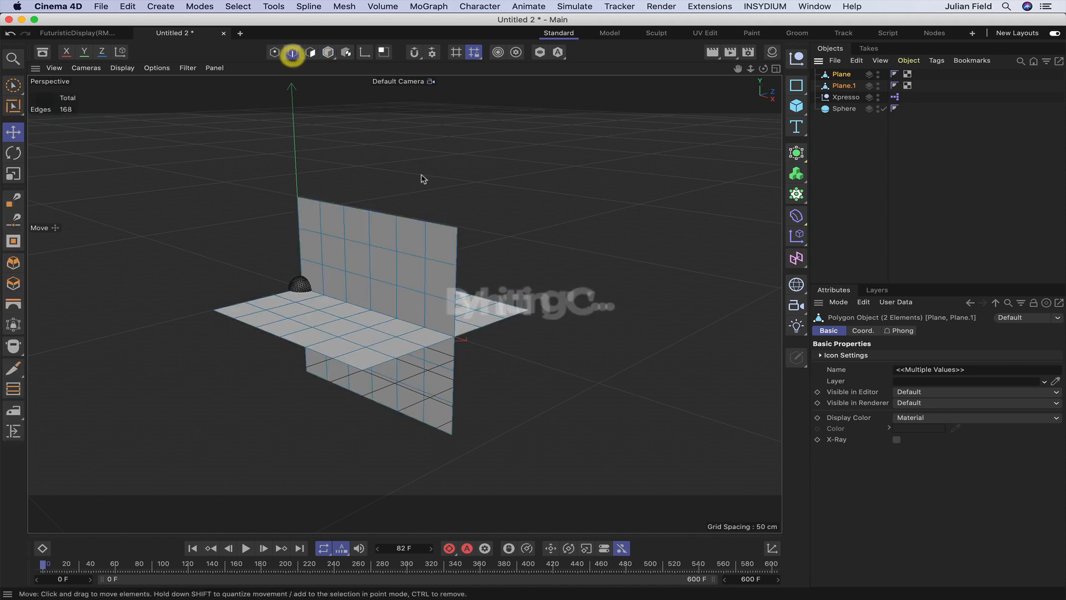
click(454, 246)
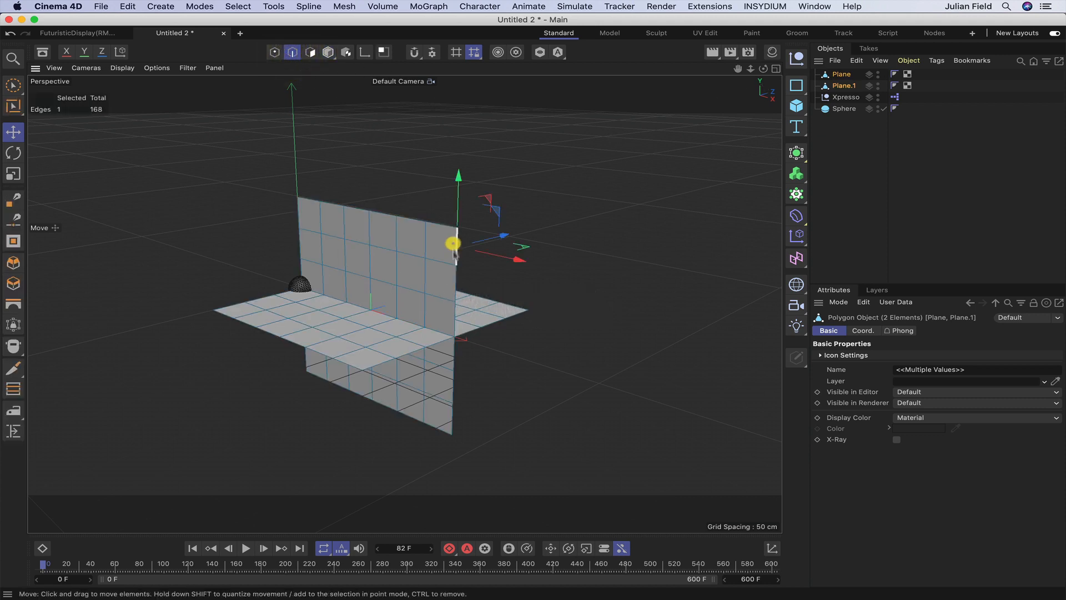
shift+click(408, 355)
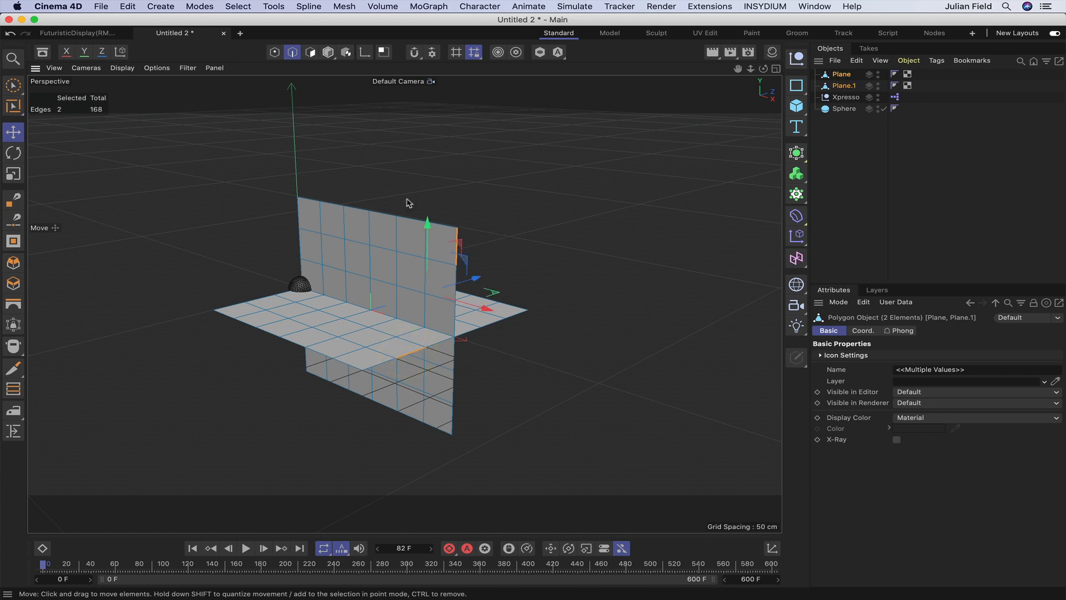
key(super+a)
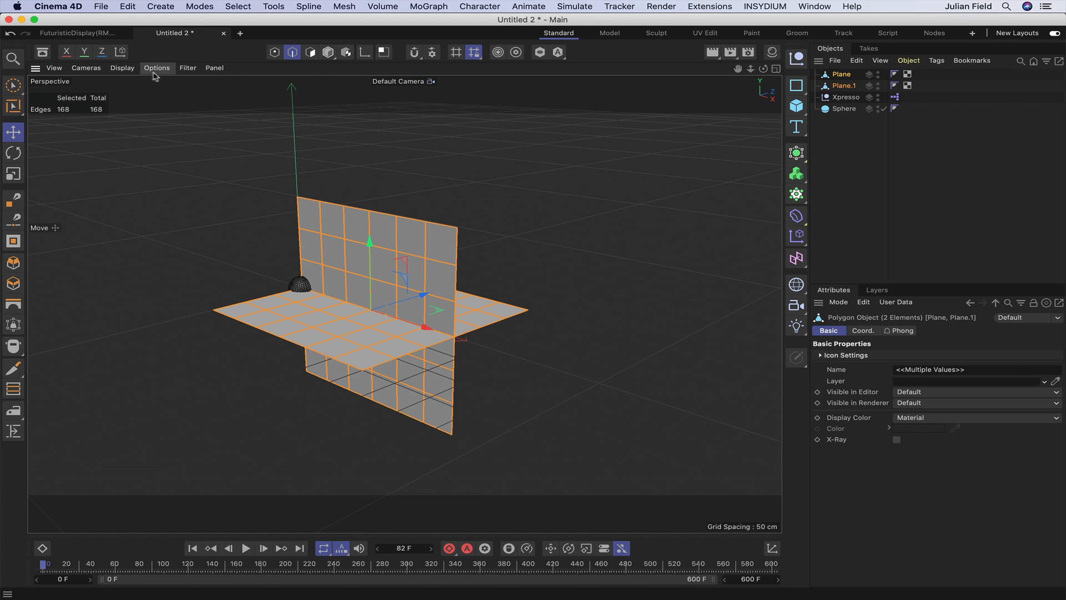
click(343, 6)
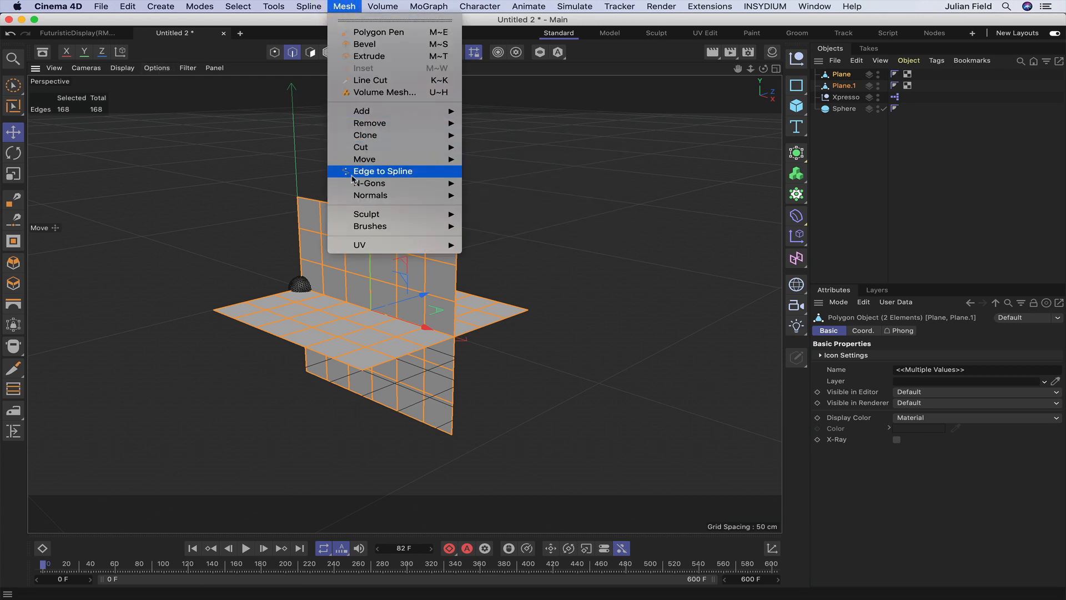
click(352, 172)
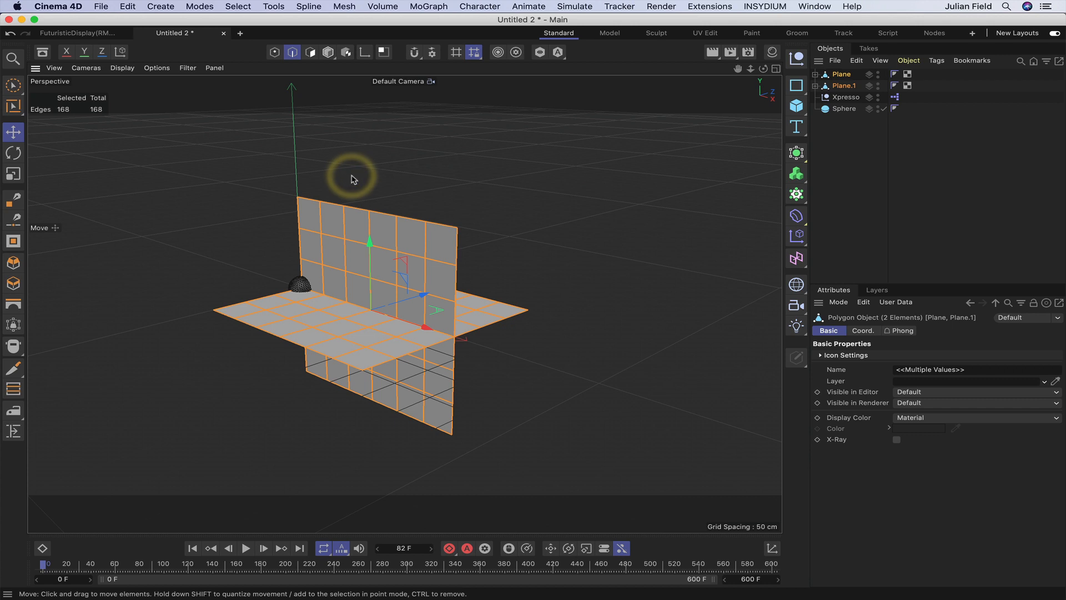
Move Plane.Spline and Plane.1.Spline out of their parent planes to the top level of the object hierarchy.
click(815, 74)
click(814, 97)
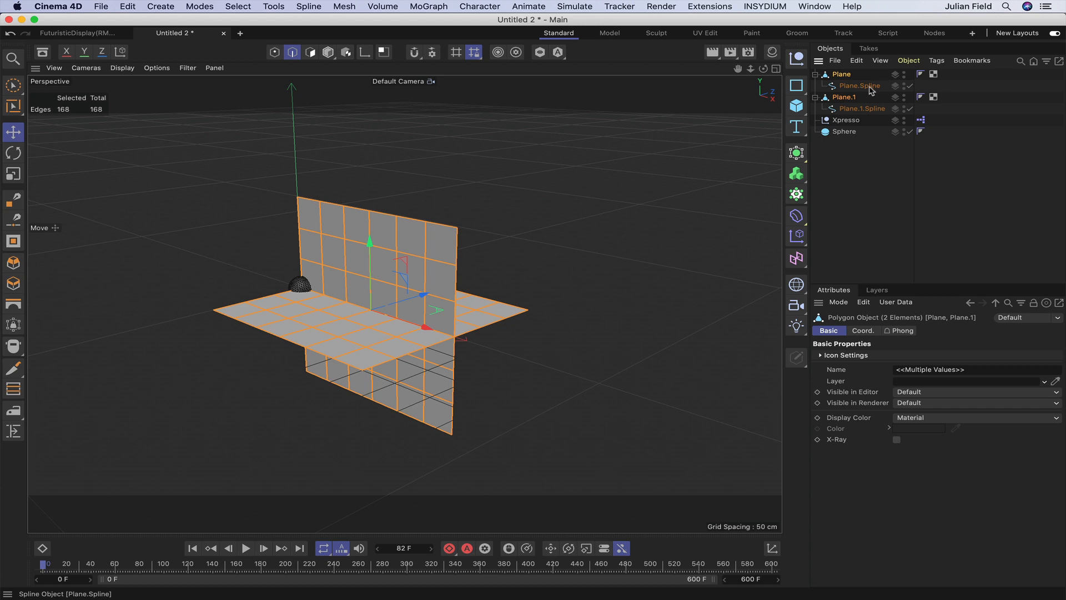
drag(867, 90, 868, 98)
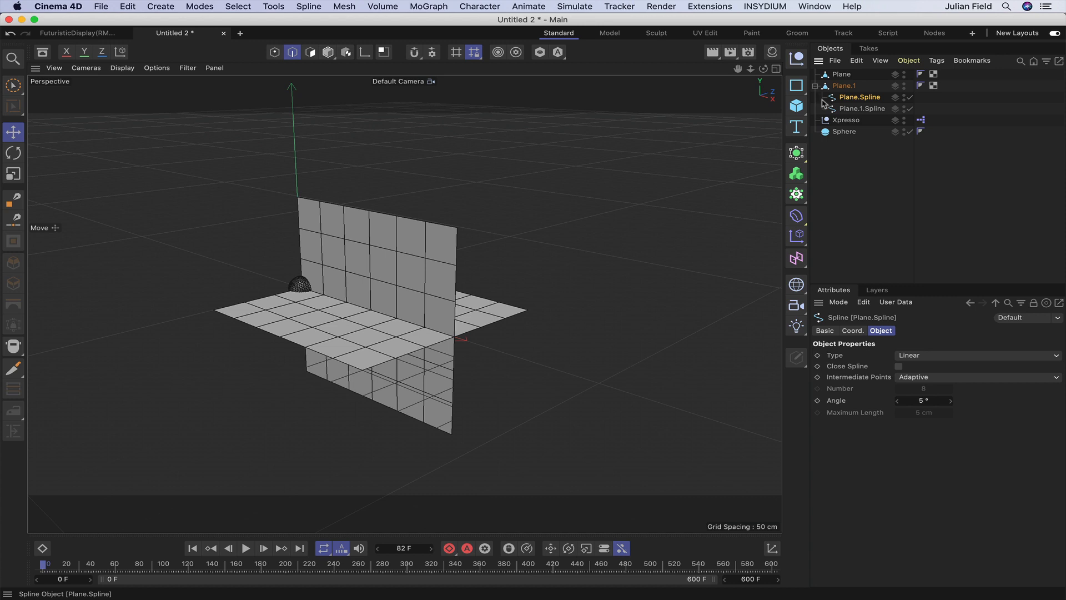
shift+click(876, 109)
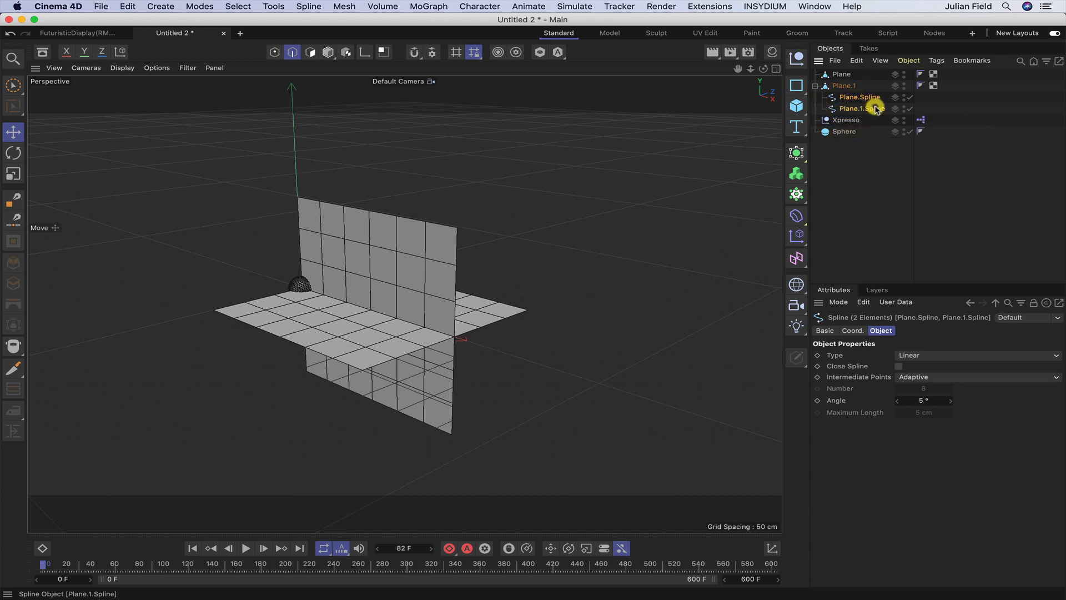
drag(876, 110, 821, 118)
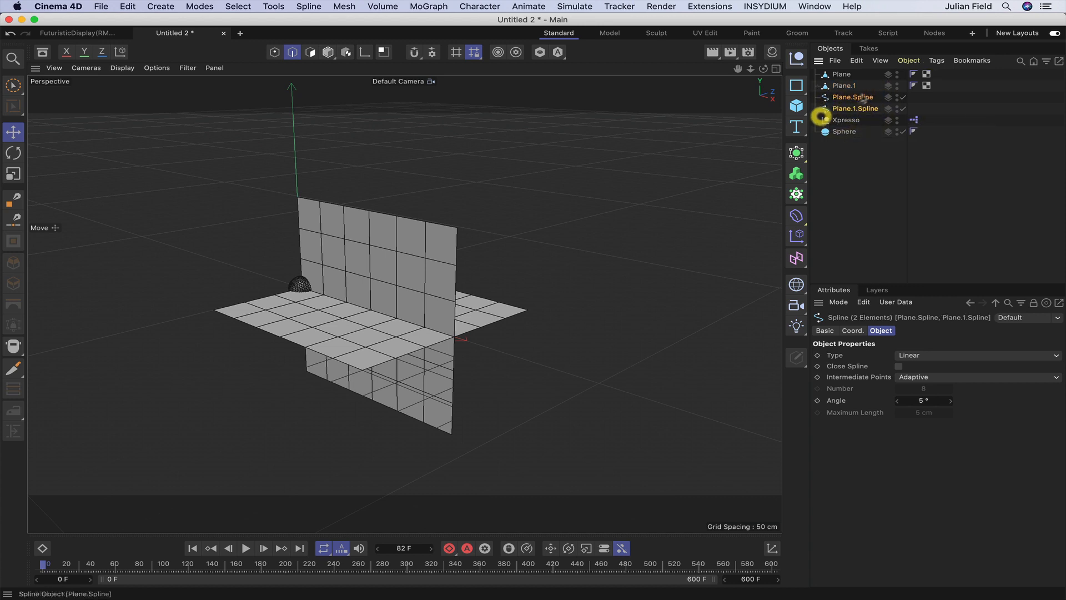
Group the two polygon planes under a null named OriginalPlanes and hide it in the editor and renderer.
drag(839, 74, 838, 72)
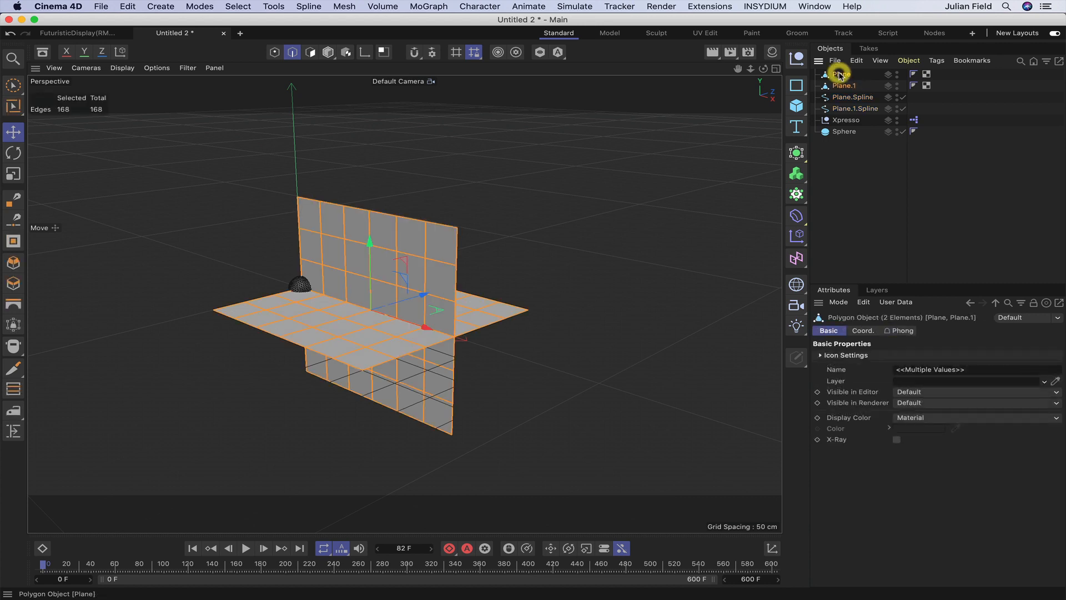
key(alt+g)
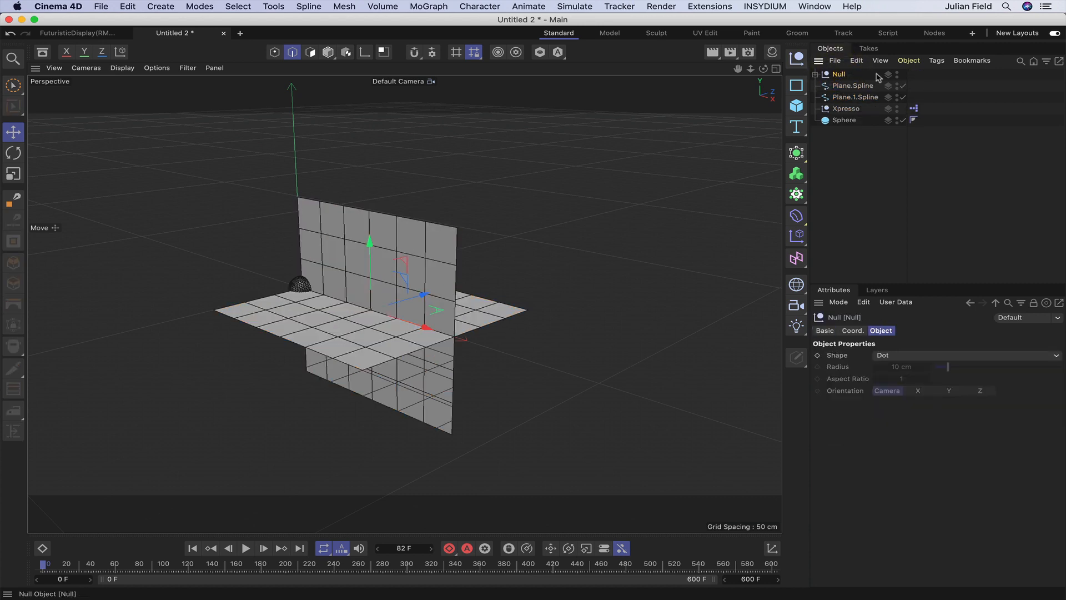
double_click(839, 75)
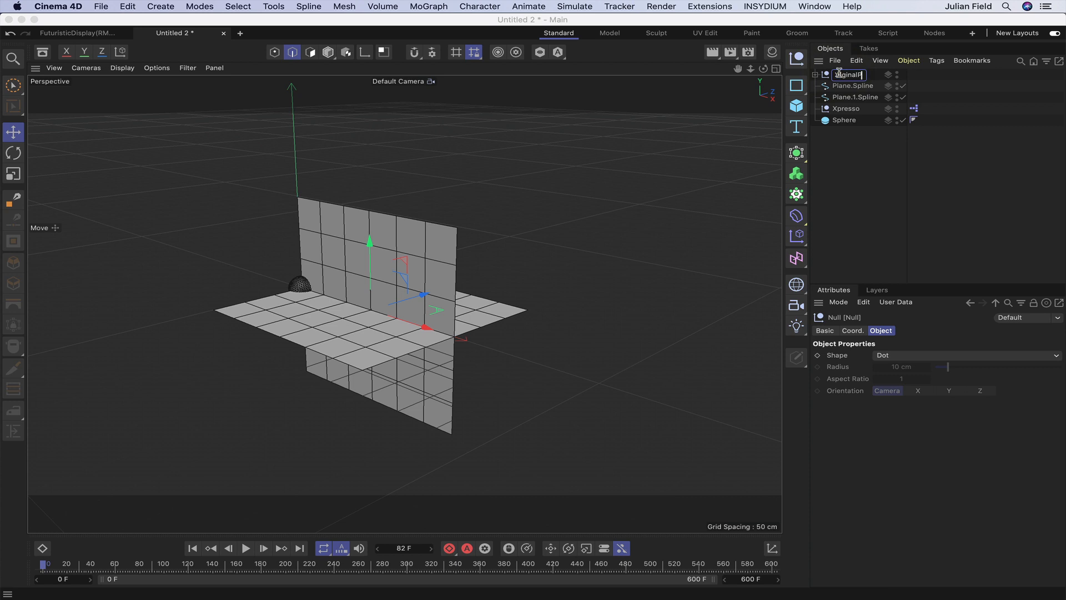
text(OriginalPlanes)
click(864, 148)
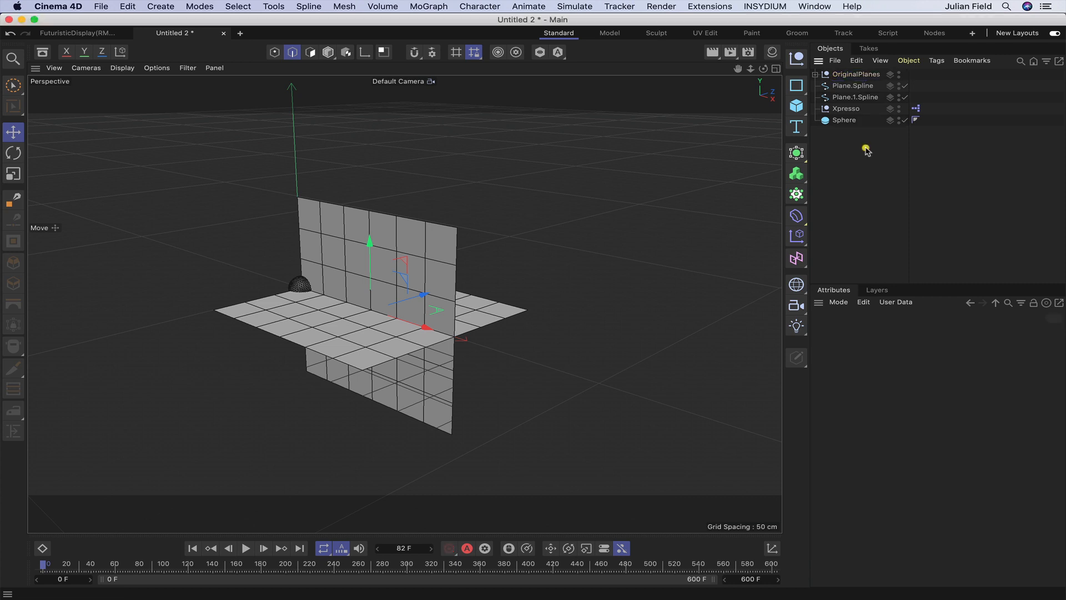
click(900, 74)
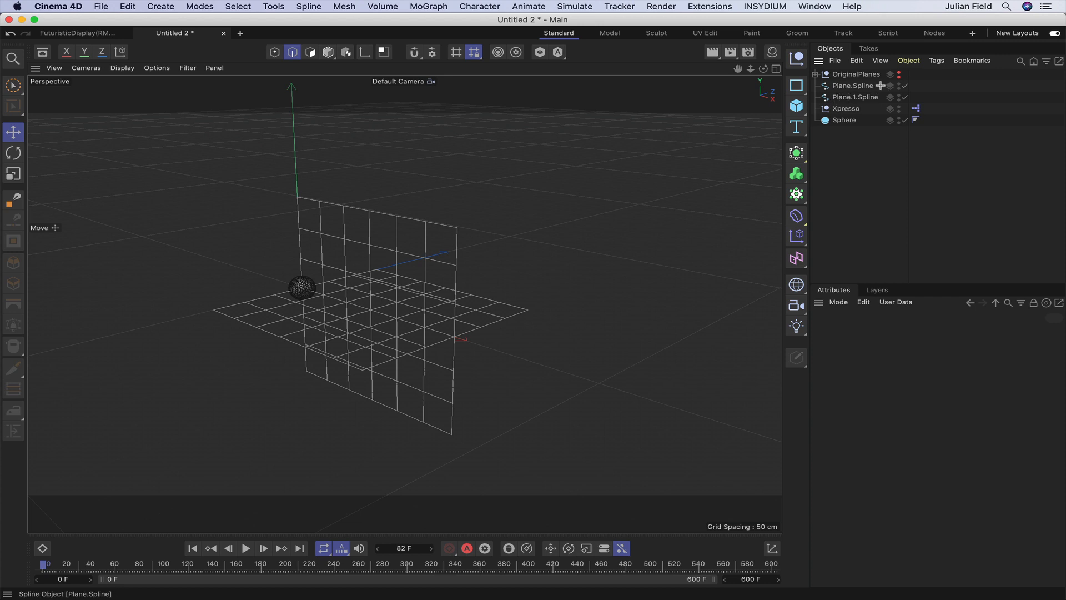
Set the display color of both grid splines to Automatic with an orange of RGB 255, 162, 0.
drag(864, 97, 861, 96)
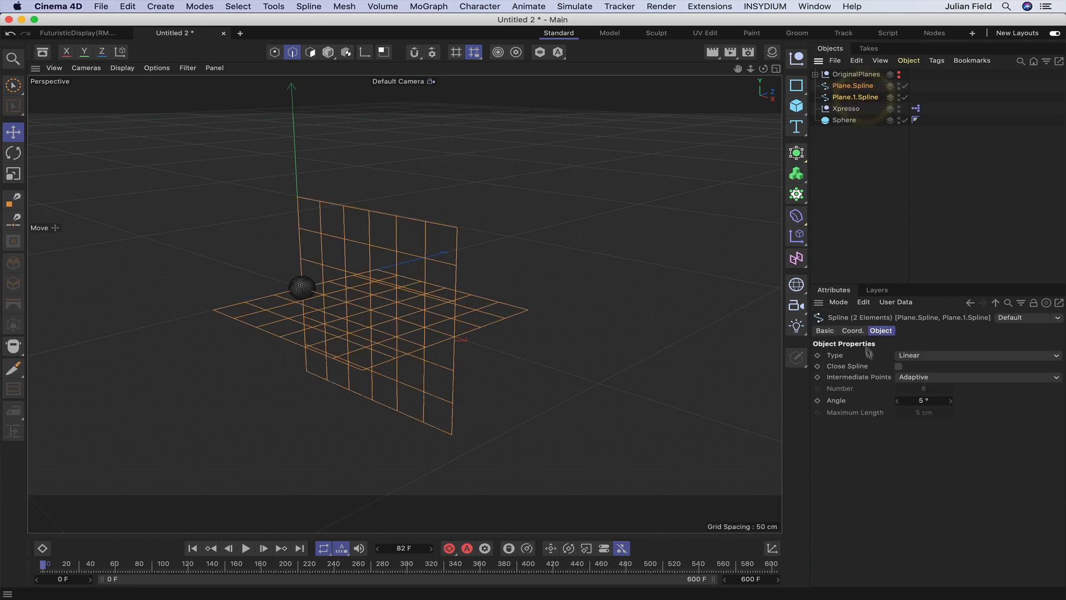
click(824, 331)
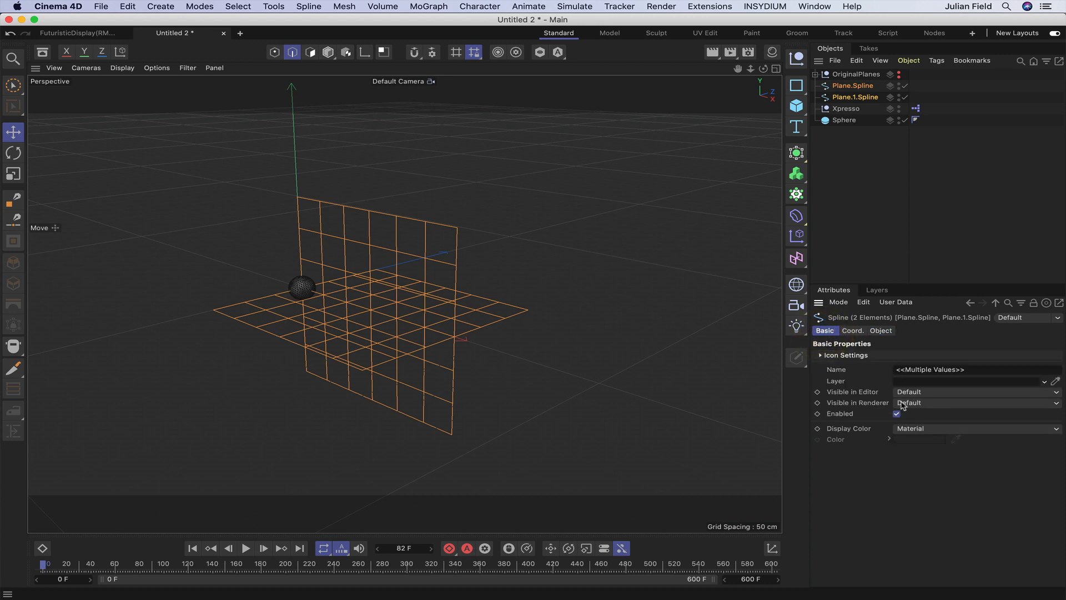
click(909, 428)
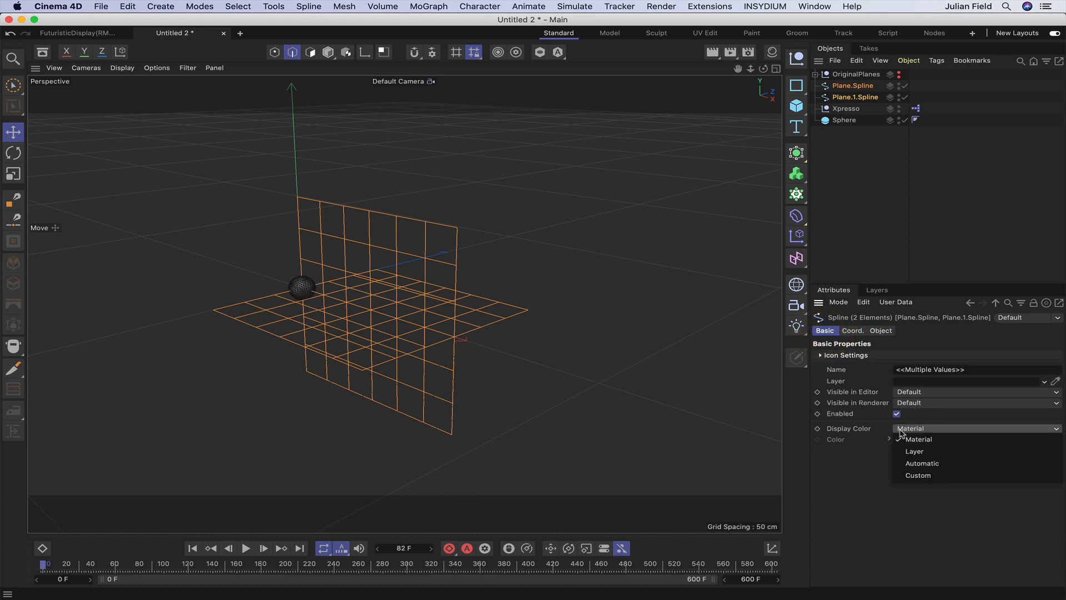
click(910, 464)
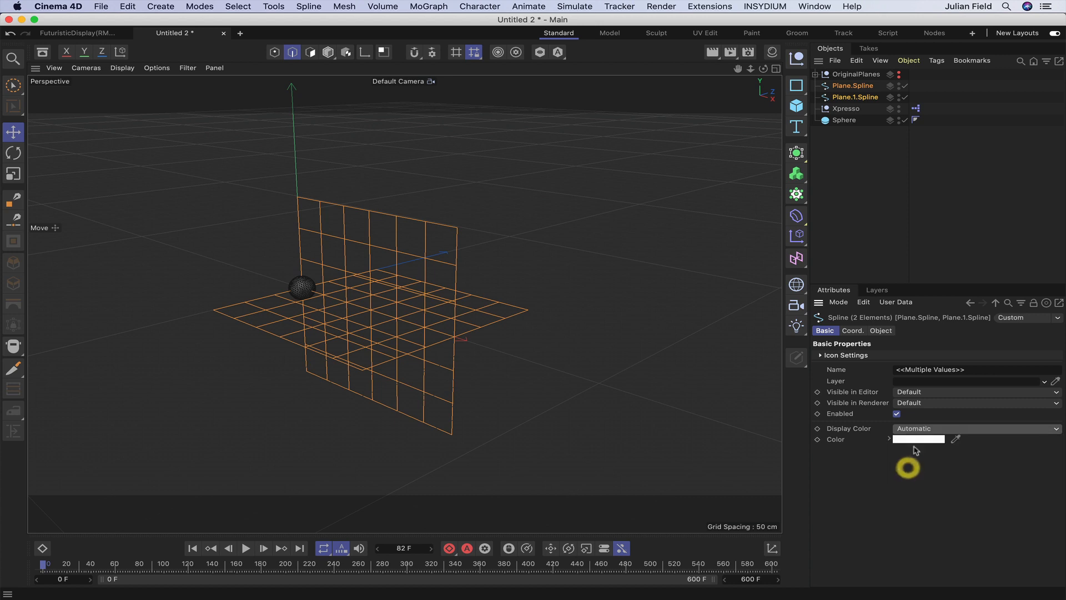
click(917, 439)
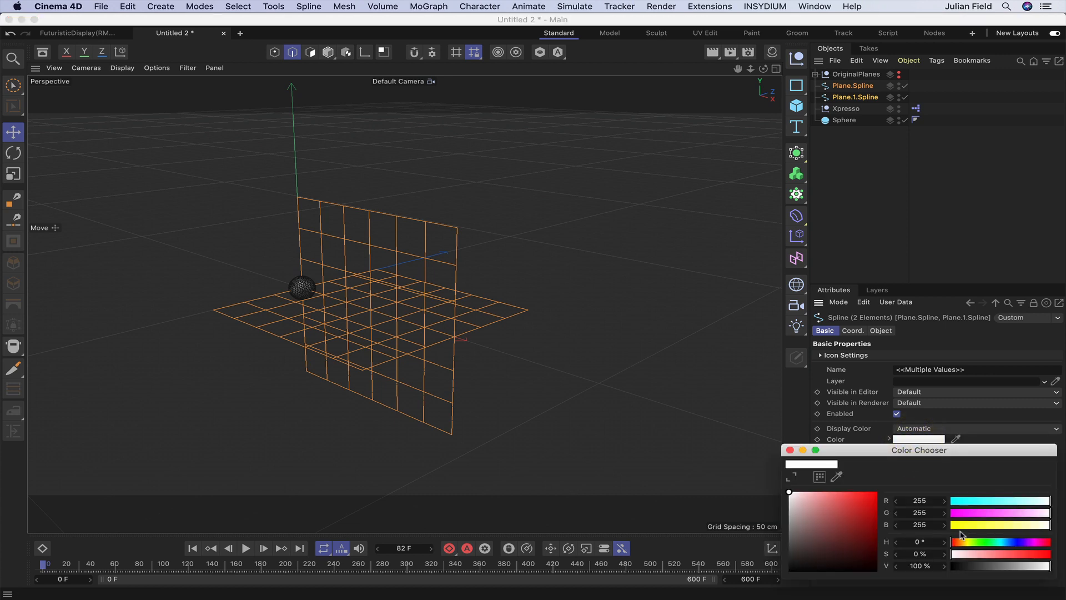
drag(964, 529, 1015, 516)
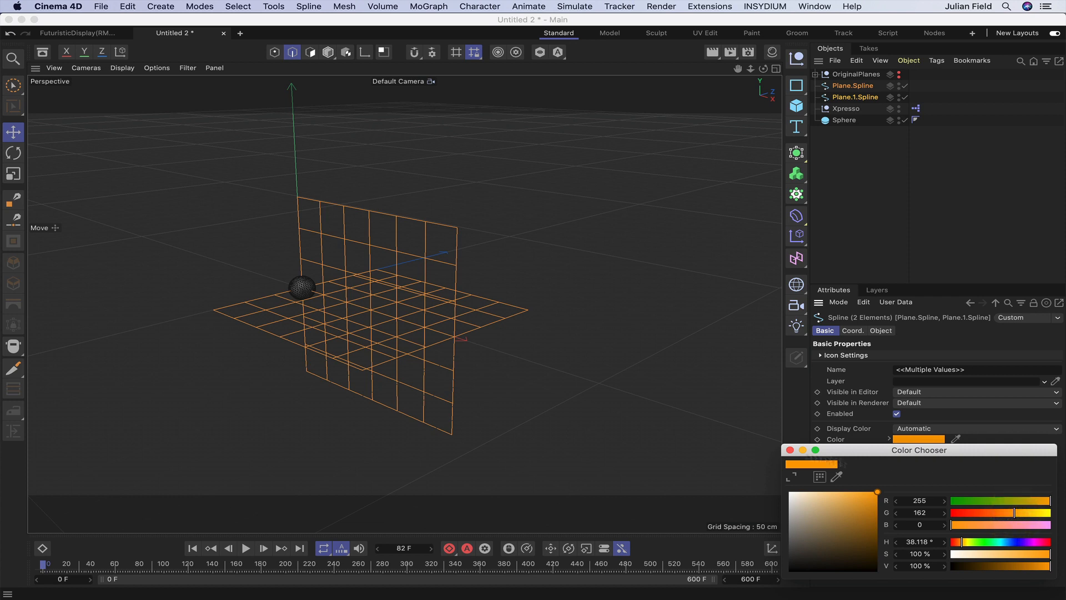
click(790, 451)
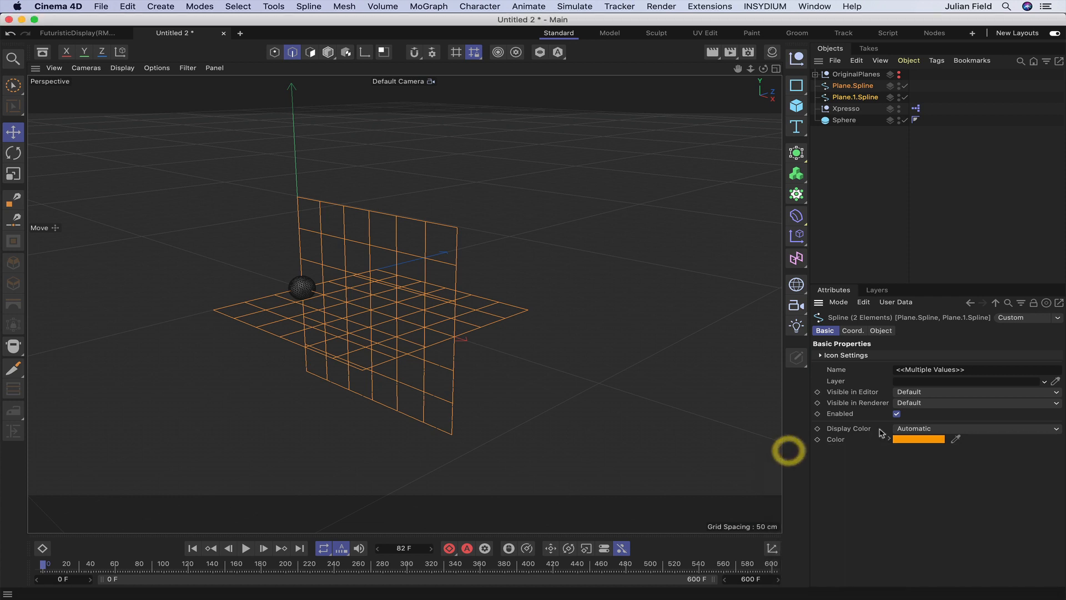
click(848, 167)
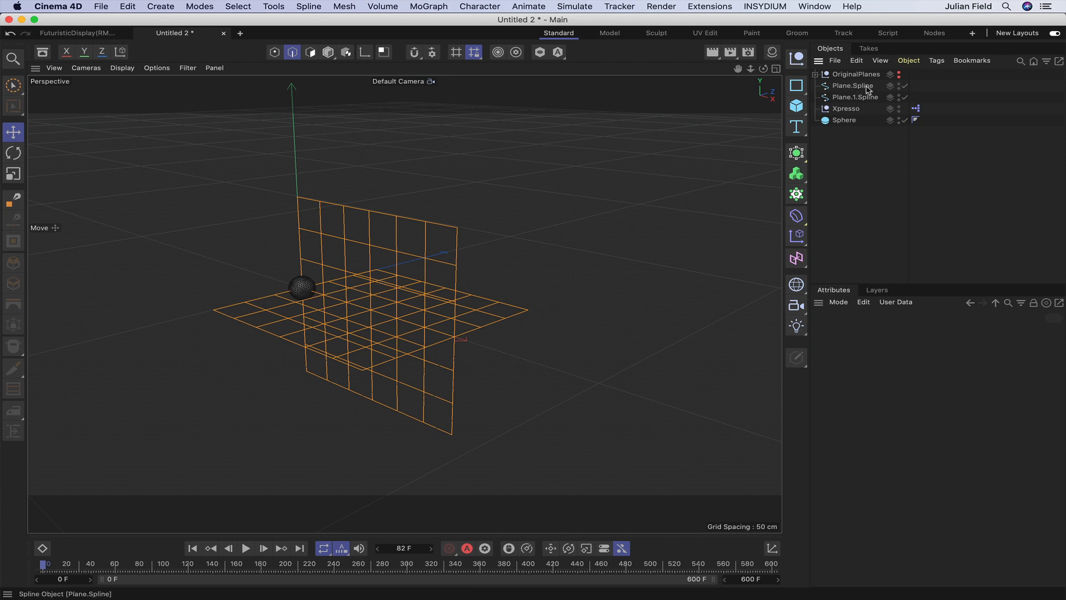
Hide the horizontal grid spline, Plane.Spline, in the viewport.
click(899, 84)
click(899, 84)
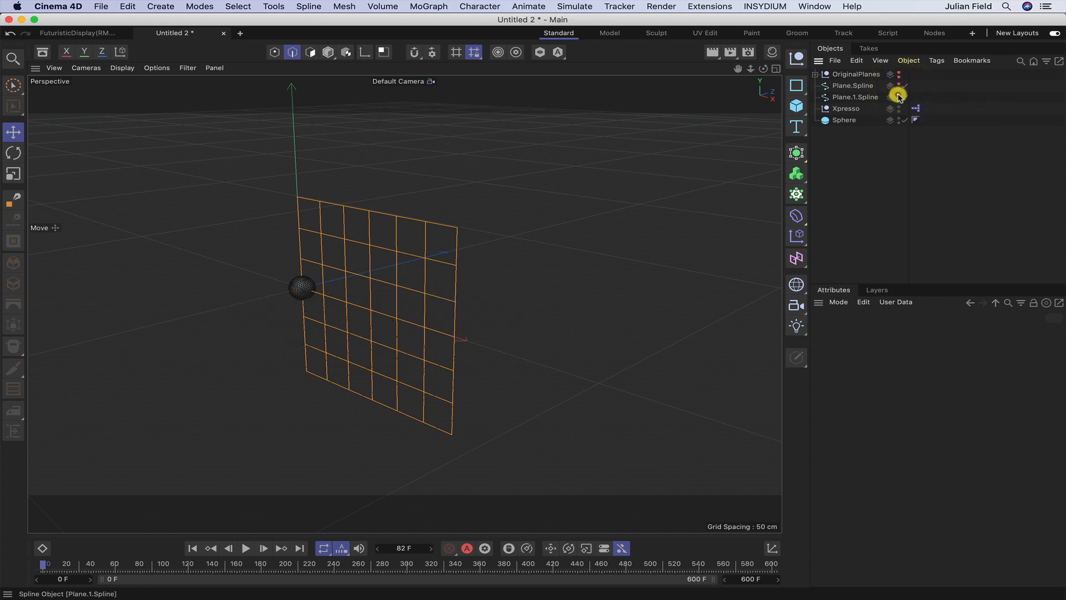
Hide the vertical grid spline, Plane.1.Spline, in the viewport and change the viewport display from wireframe to shaded.
click(899, 96)
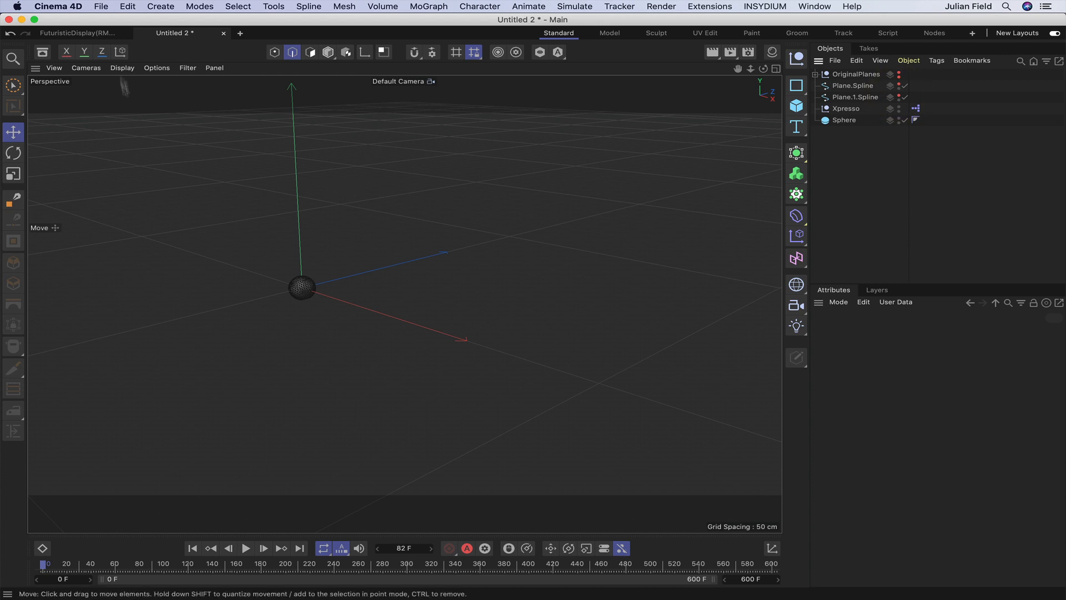
click(122, 67)
click(127, 84)
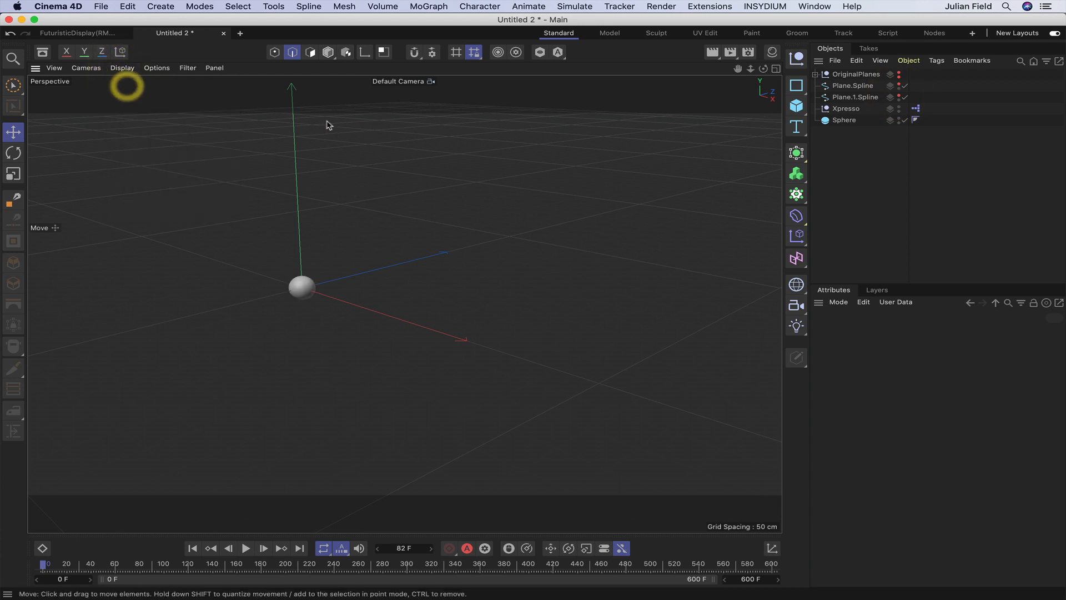
Set the sphere's display color to Automatic with a green of RGB 59, 212, 64.
click(842, 119)
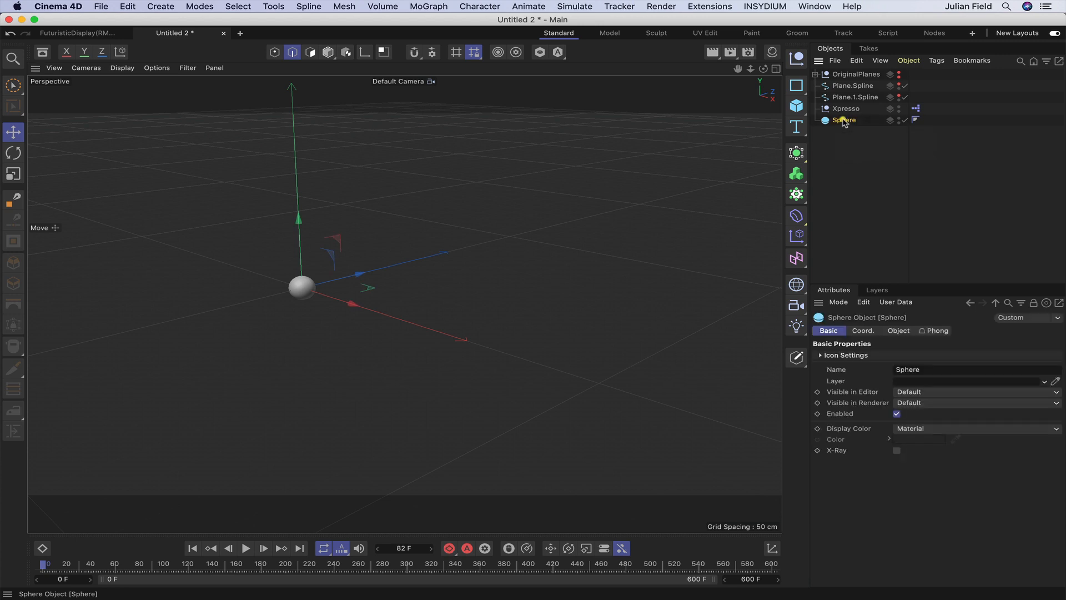
click(901, 429)
click(912, 459)
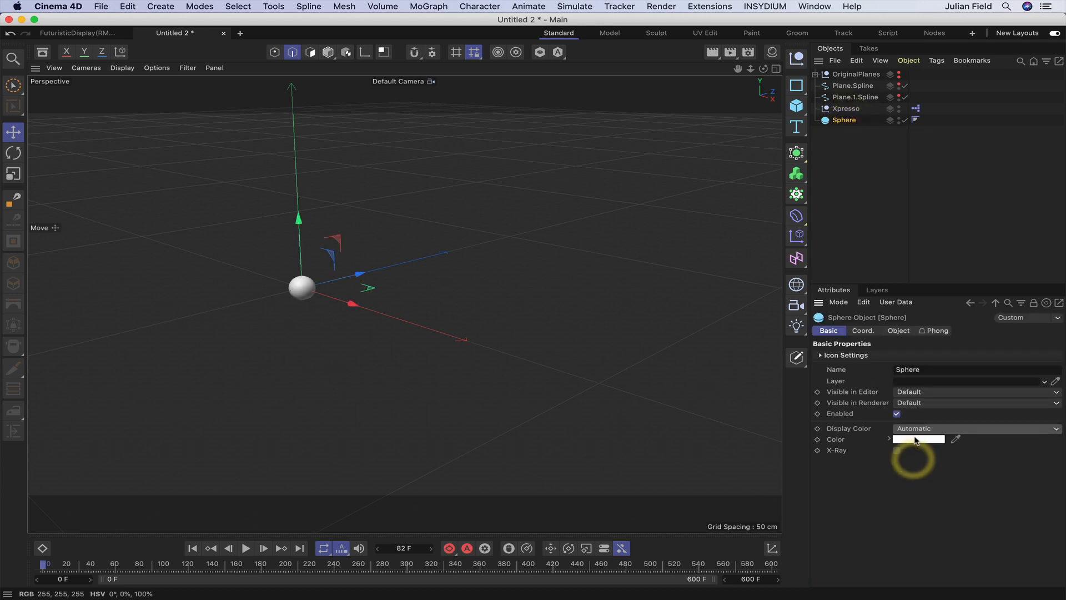
click(916, 440)
click(975, 525)
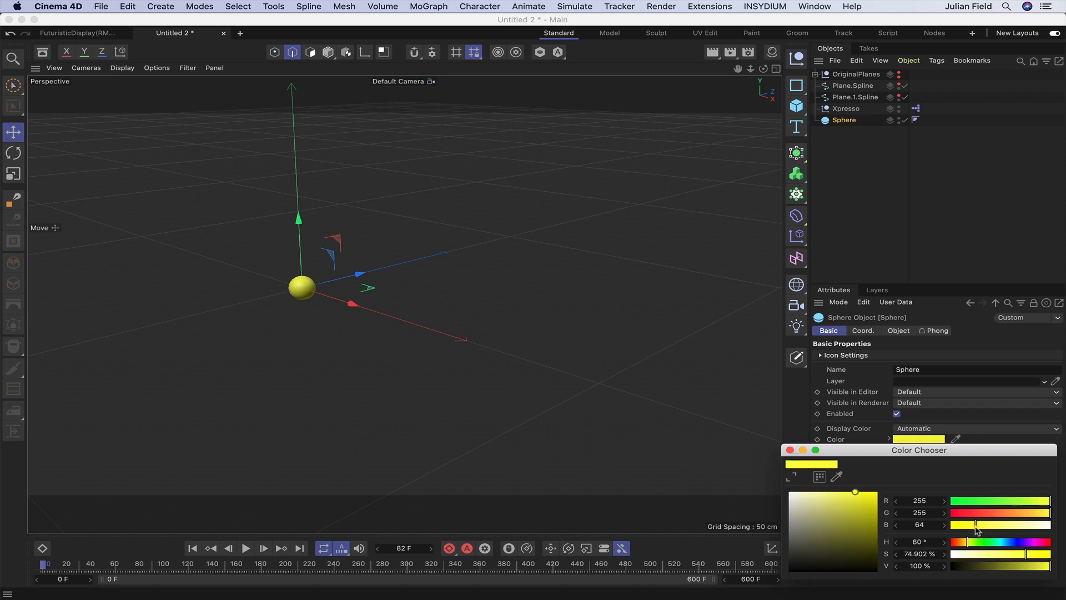
click(973, 500)
drag(1031, 511, 1034, 513)
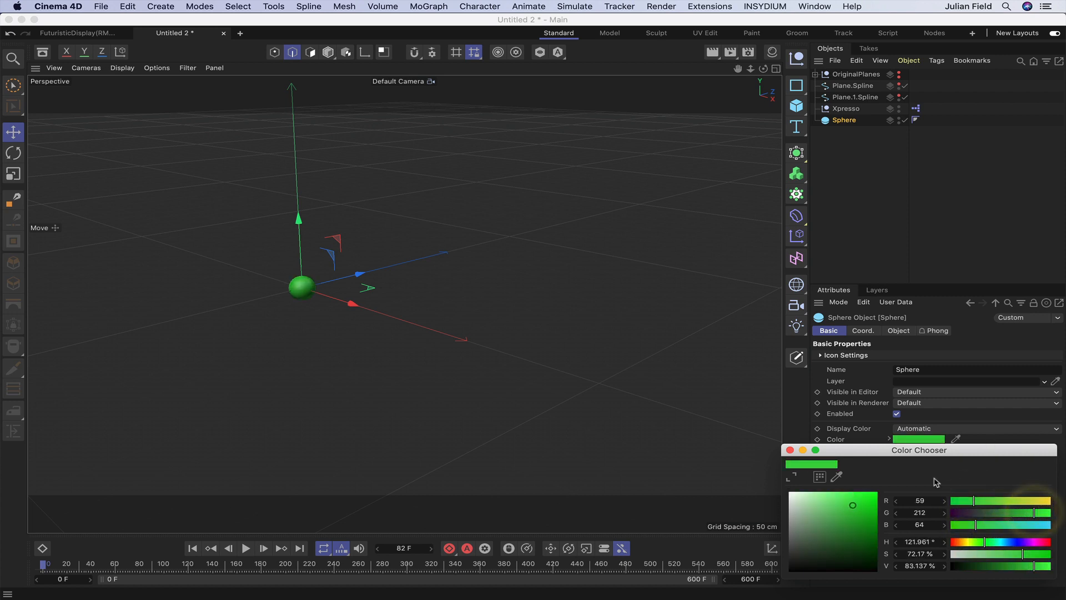
click(790, 451)
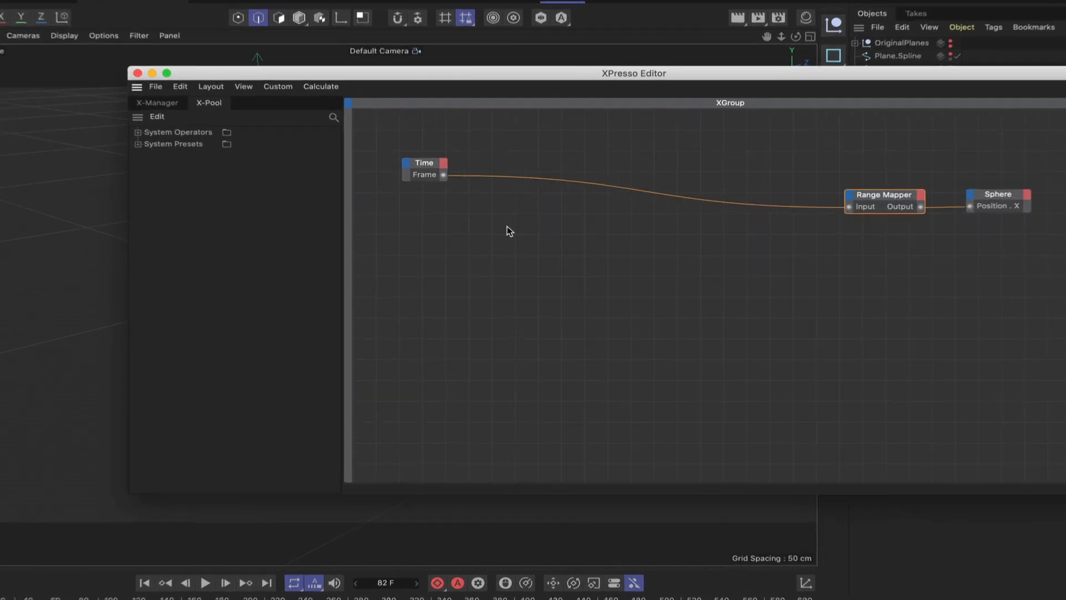
Add a Math node to the XPresso graph and place it just below the Time node.
right_click(505, 224)
mouse_move(590, 248)
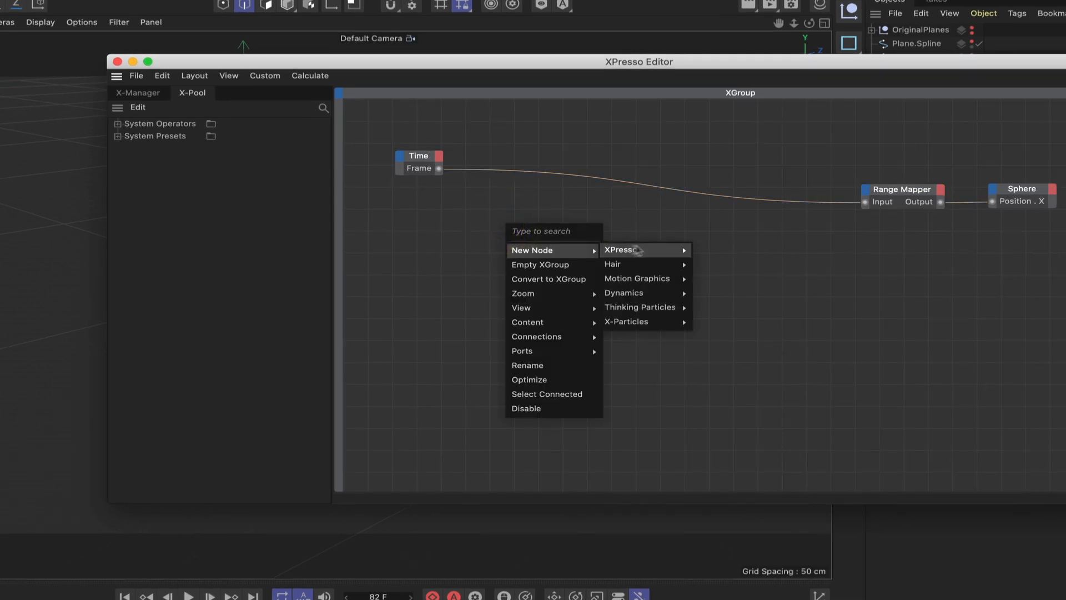
mouse_move(645, 277)
mouse_move(638, 250)
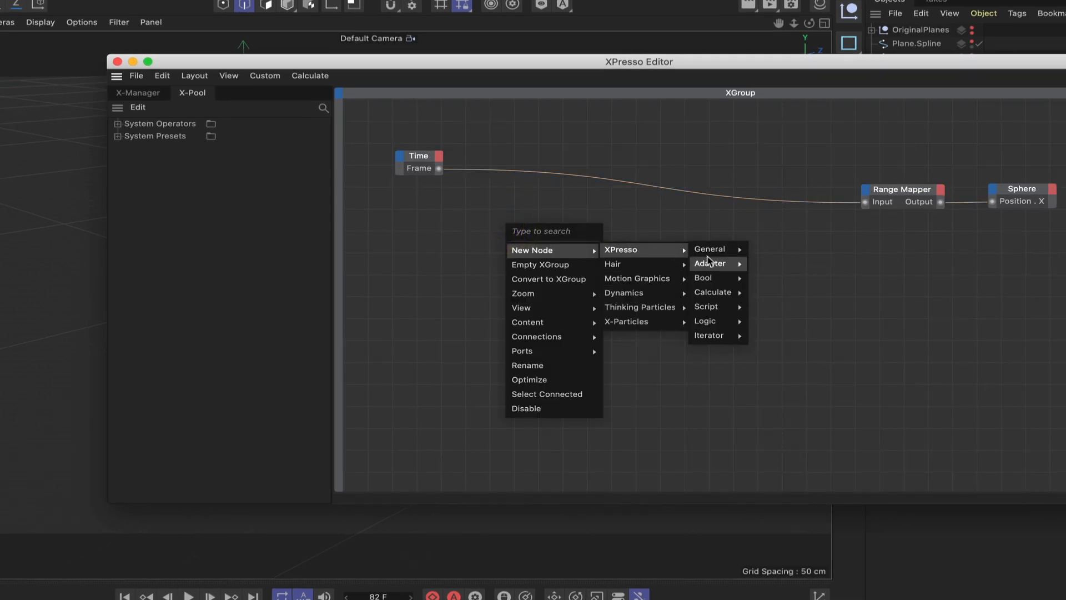
mouse_move(708, 294)
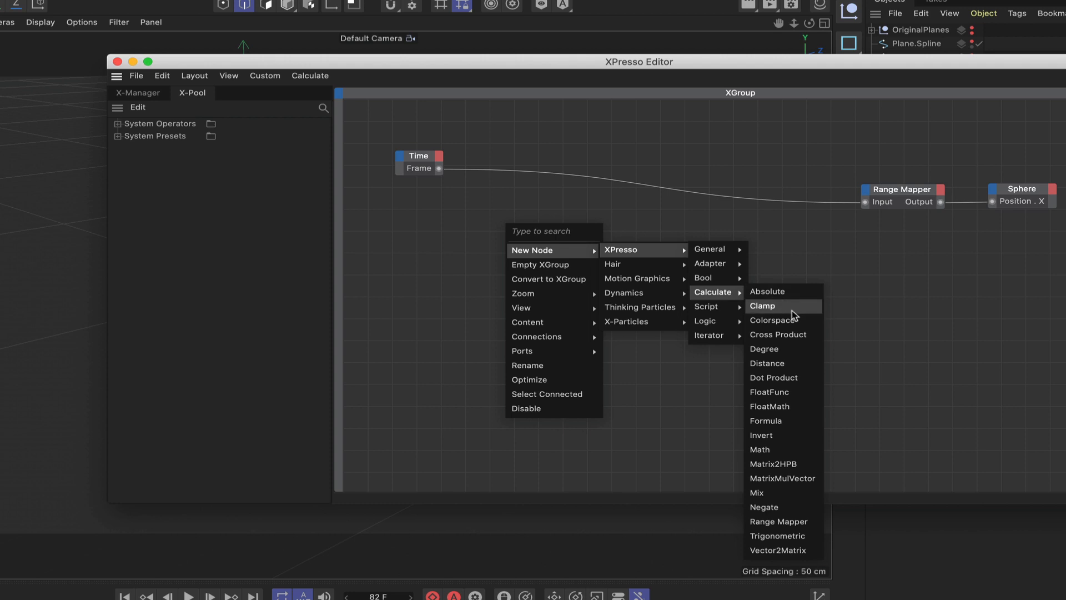
click(780, 449)
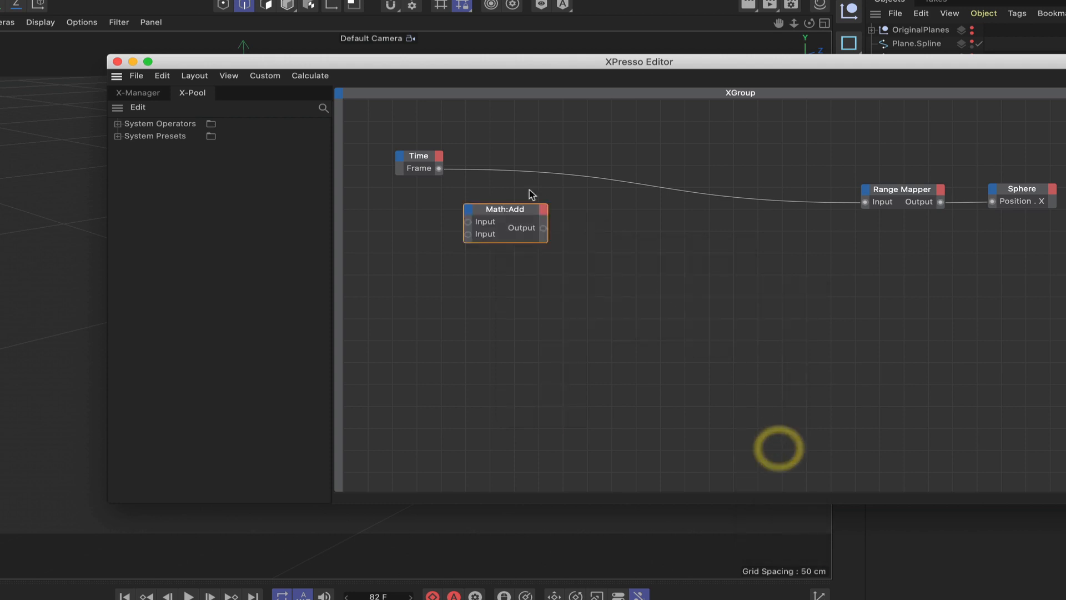
drag(504, 213, 517, 215)
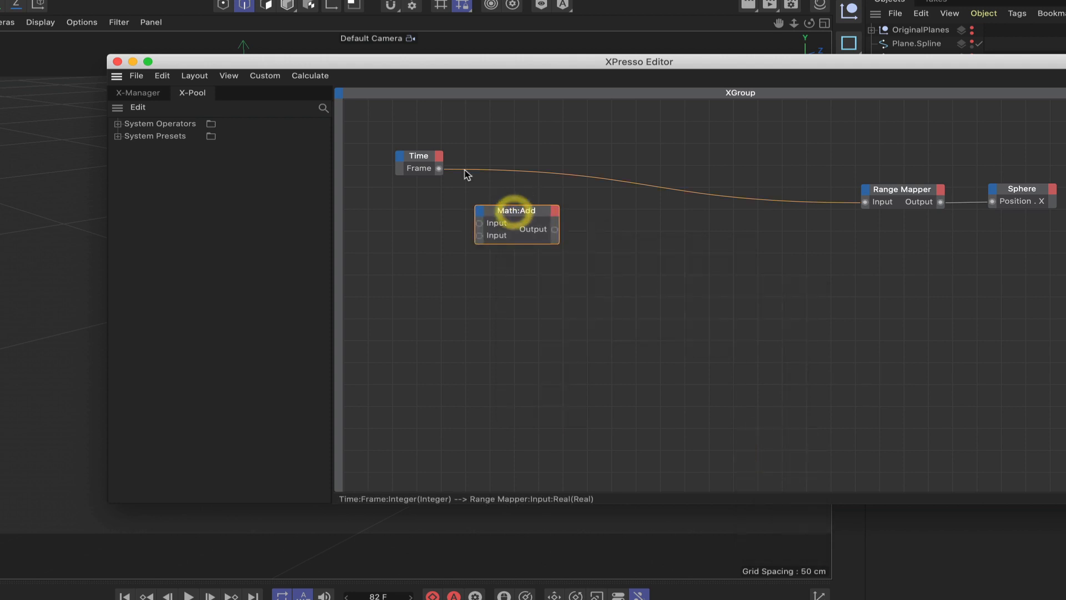
Set the Math node's function to Modulo and connect the Time node's Frame output to its first input.
drag(771, 66, 489, 26)
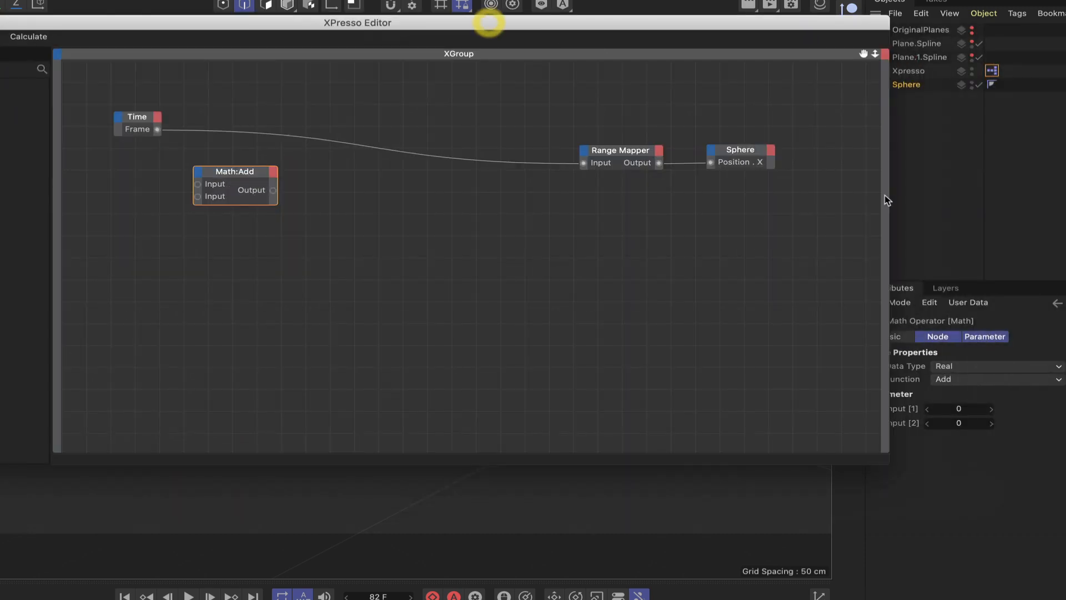
click(958, 381)
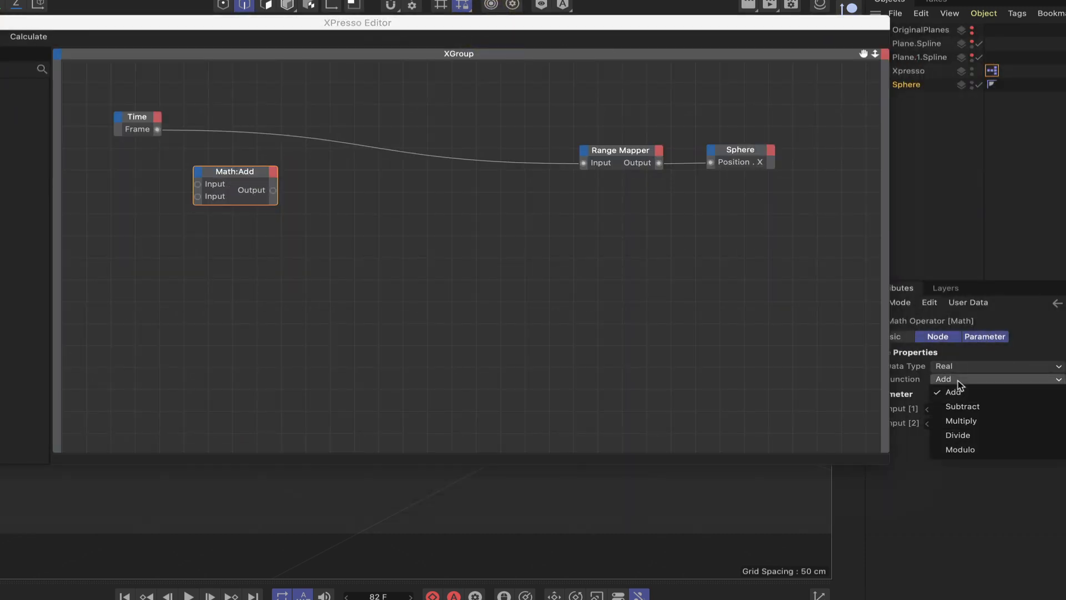
click(965, 449)
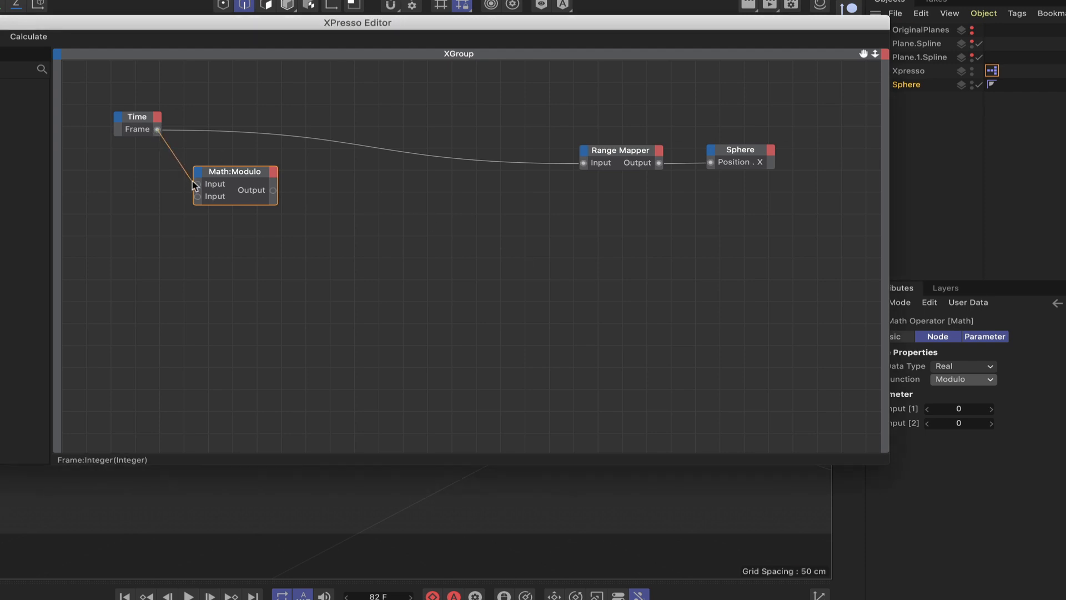
drag(197, 183, 197, 184)
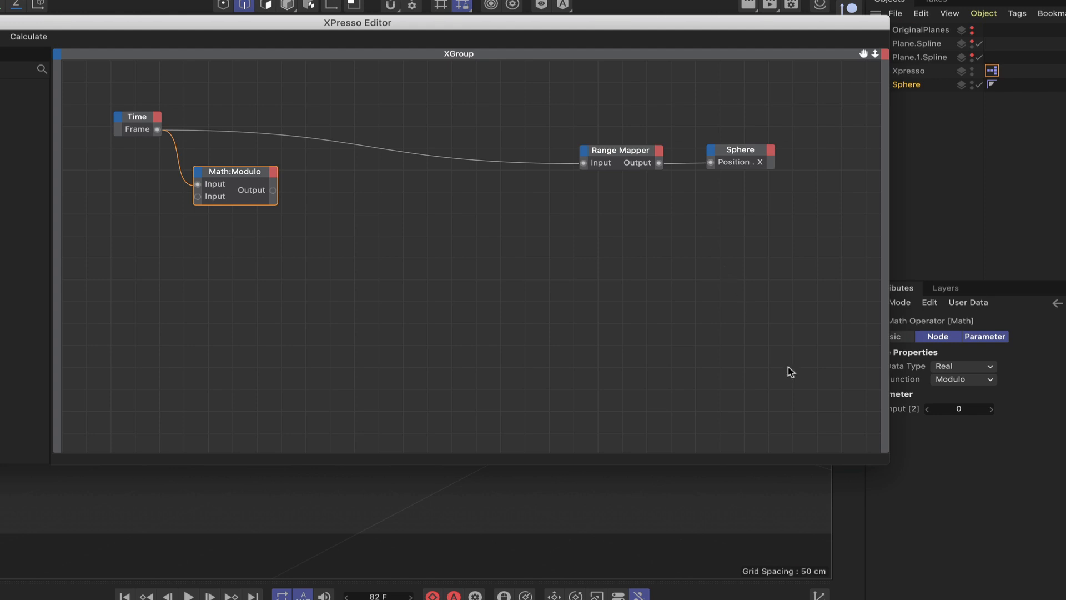
Set Input [2] of the Math:Modulo node to 60.
click(975, 409)
key(BackSpace)
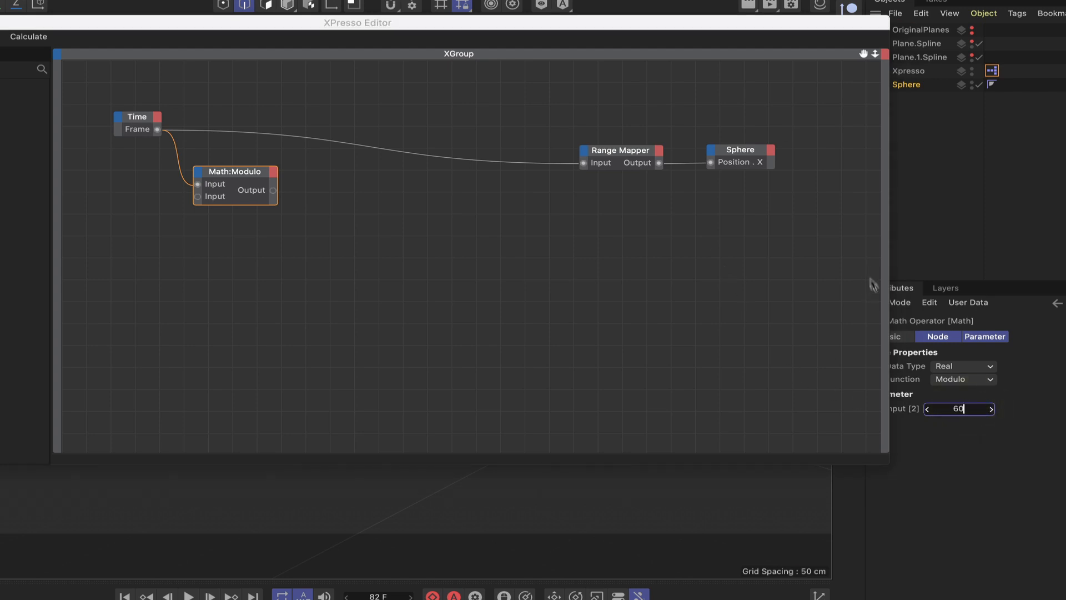
drag(806, 22, 774, 19)
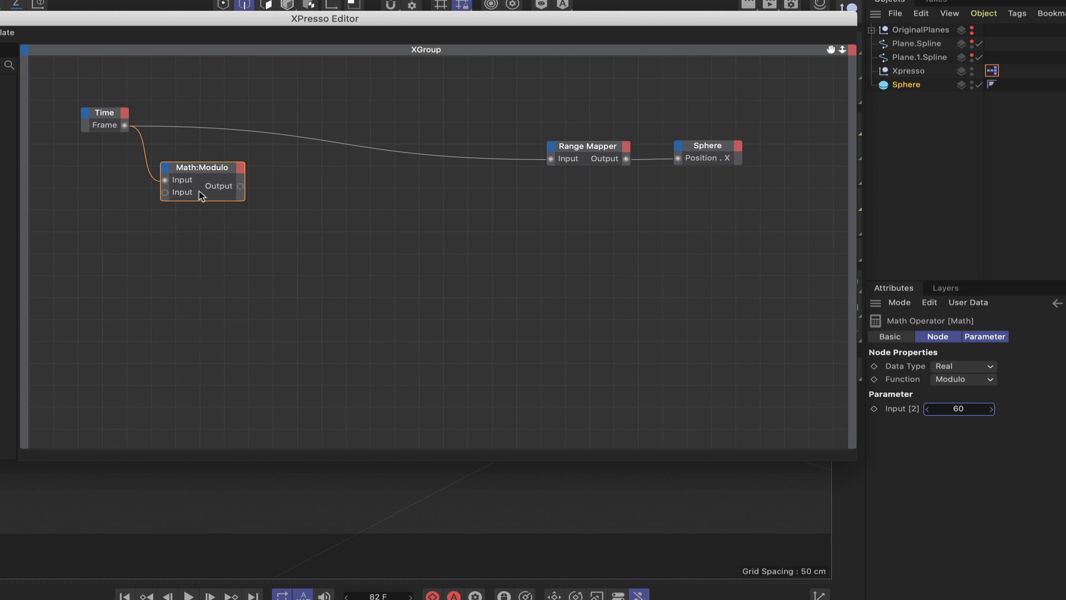
Add a FlipFlop node beside the Math:Modulo node and connect the Modulo output to its Switch input.
right_click(294, 217)
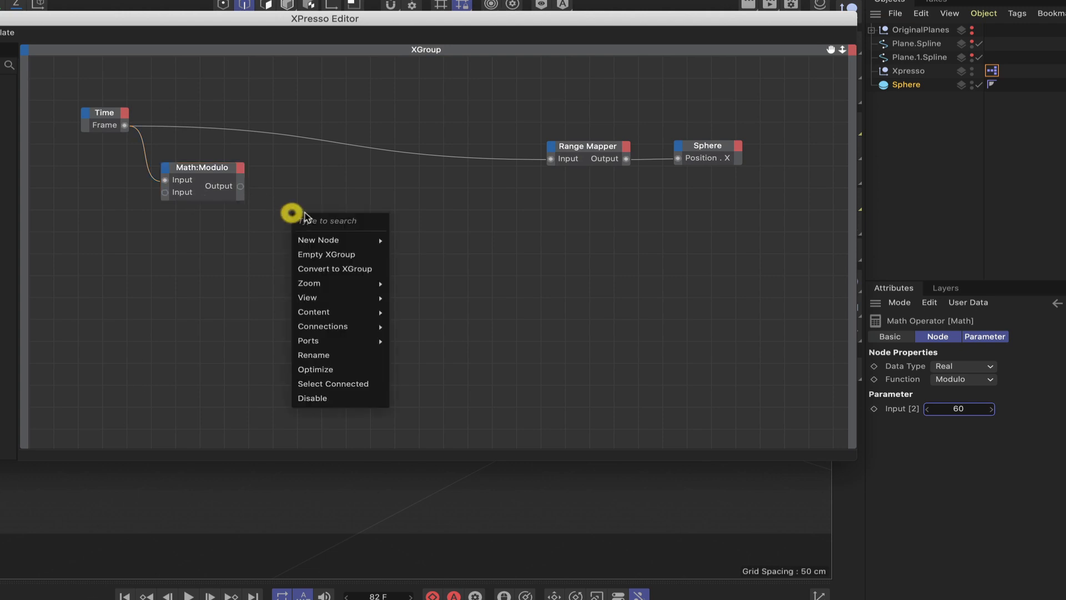
mouse_move(317, 240)
mouse_move(439, 247)
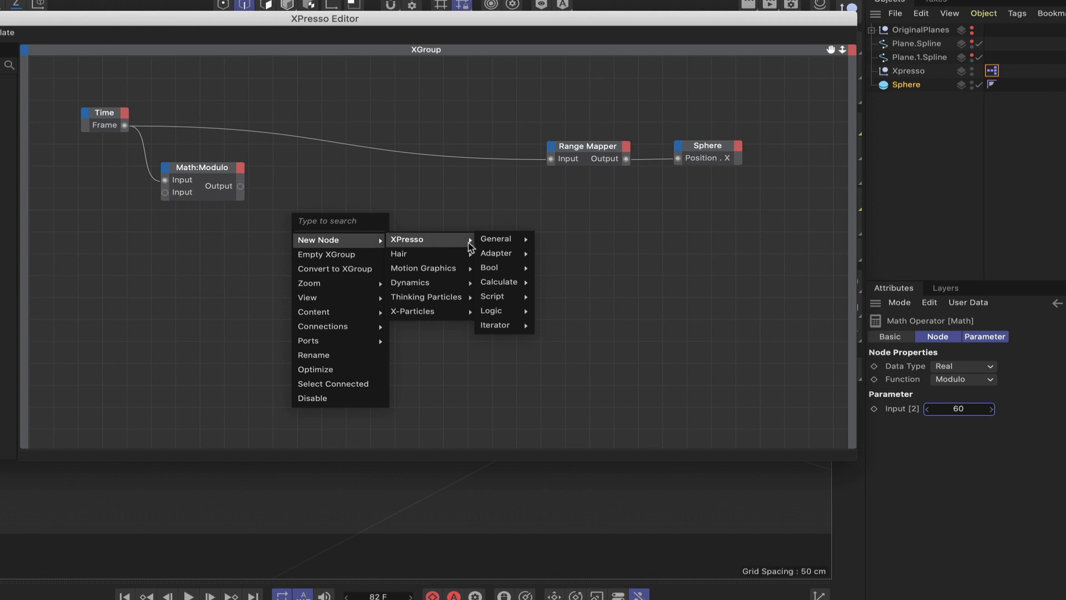
mouse_move(501, 310)
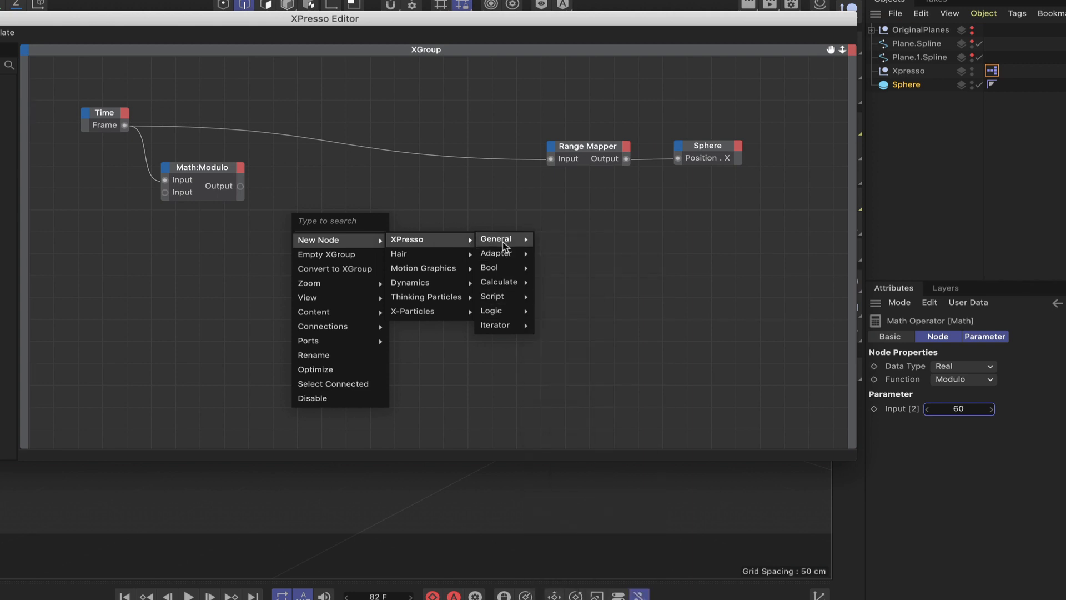
mouse_move(503, 244)
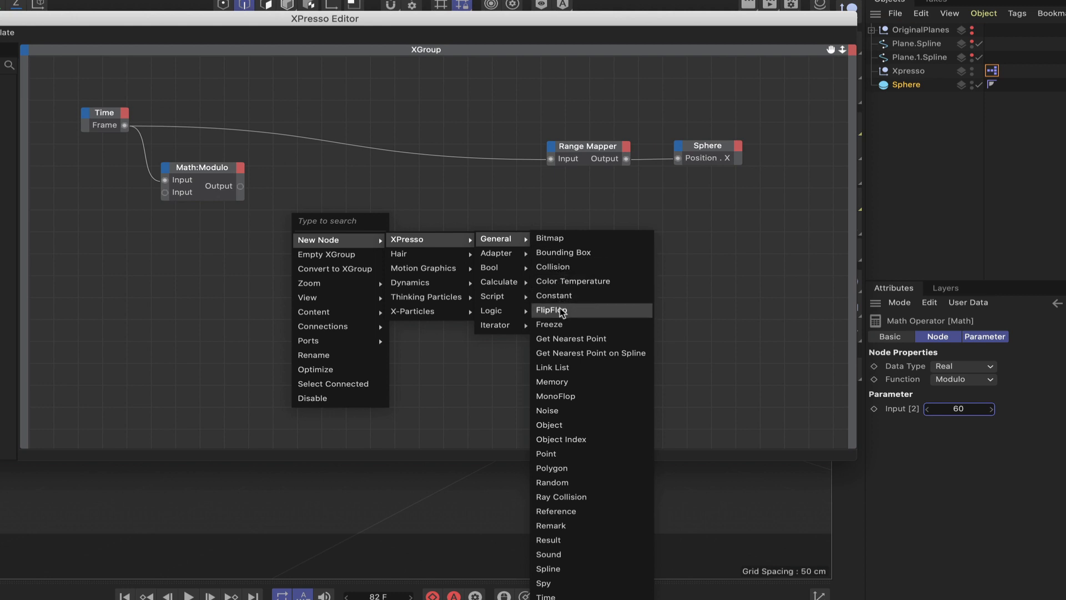
click(552, 309)
drag(304, 196, 331, 200)
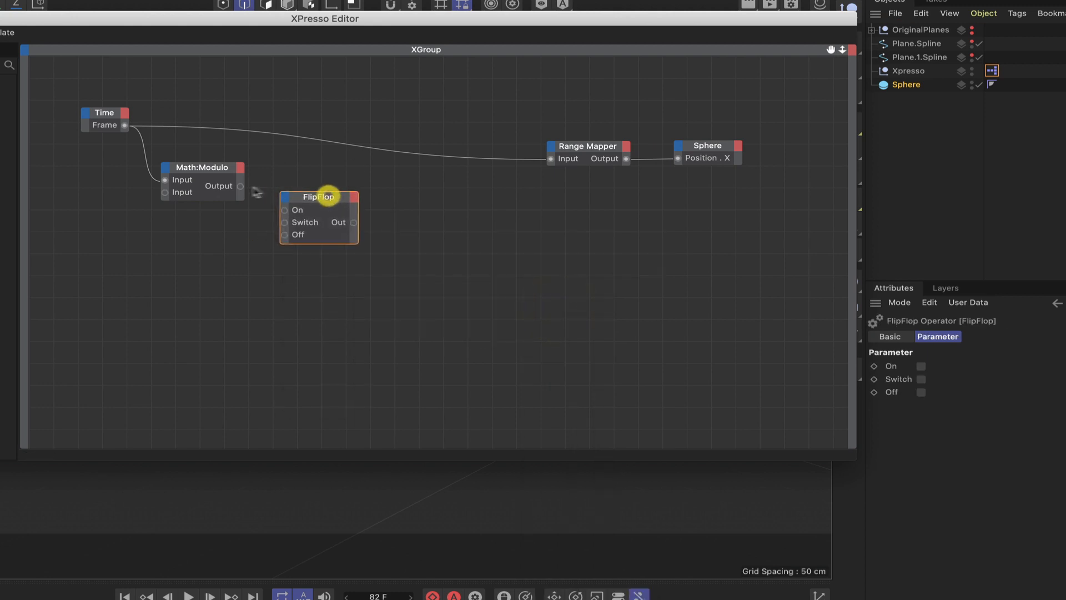
drag(241, 186, 312, 204)
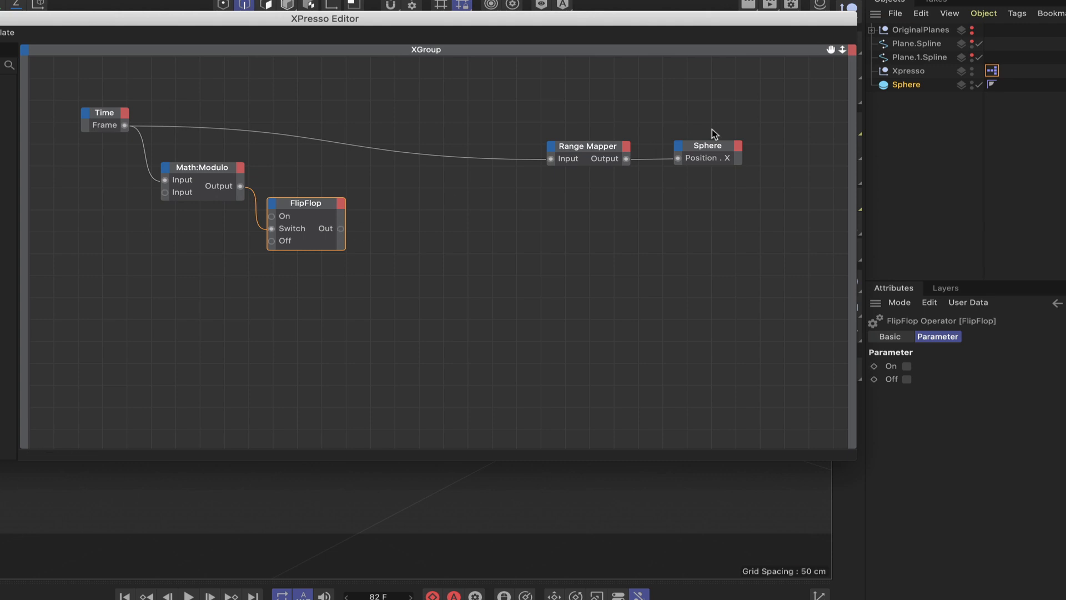
Add Position . Y and Position . Z input ports to the Sphere node and expand the node to fit them.
drag(632, 86, 690, 129)
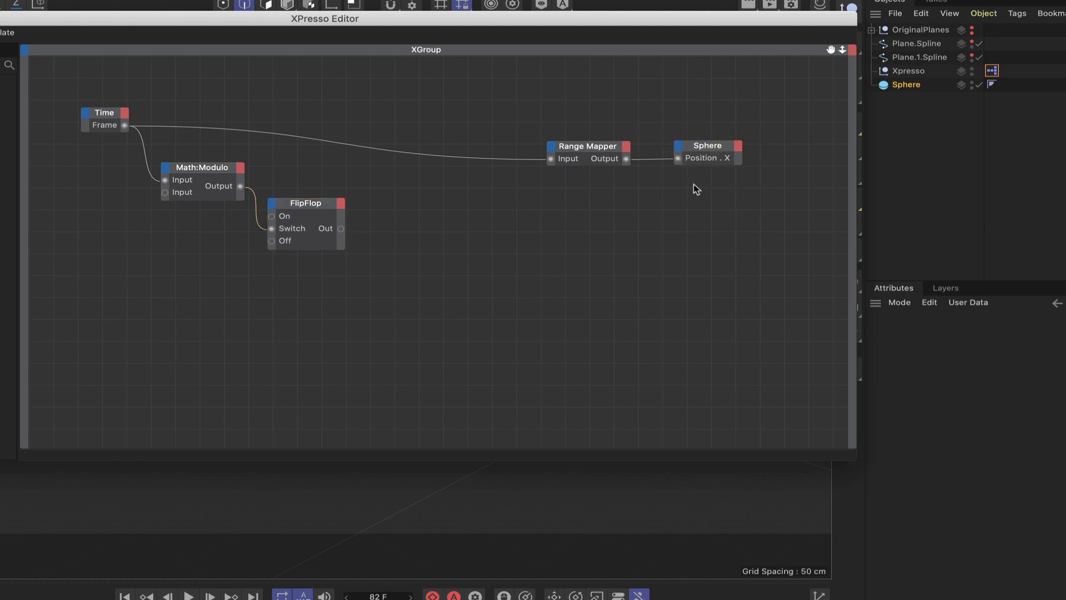
click(678, 149)
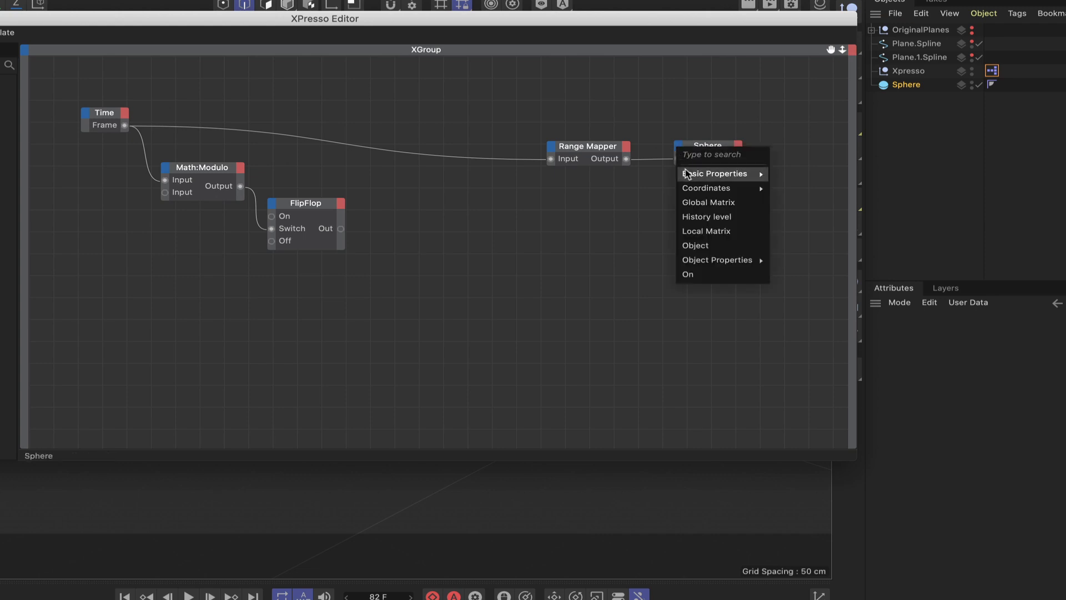
mouse_move(691, 188)
mouse_move(791, 230)
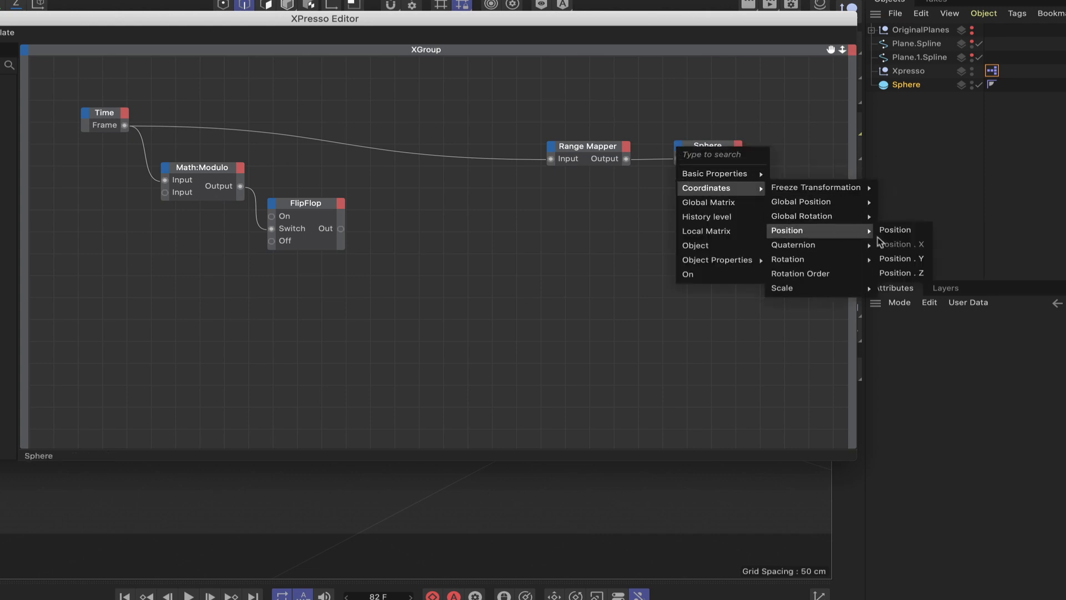
click(885, 256)
click(678, 146)
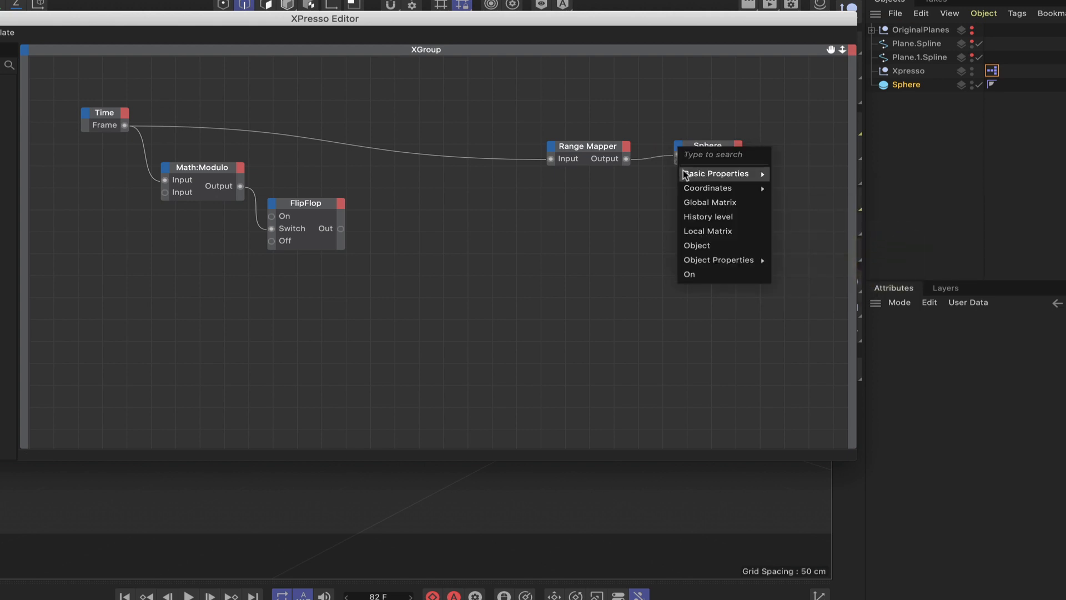
mouse_move(690, 188)
mouse_move(776, 194)
mouse_move(791, 231)
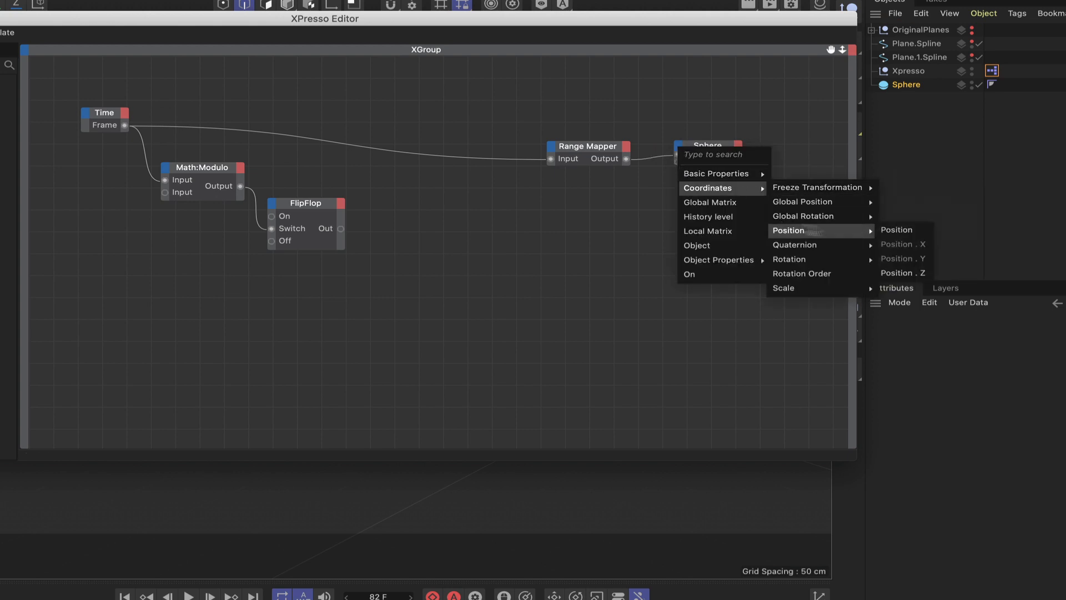
click(890, 272)
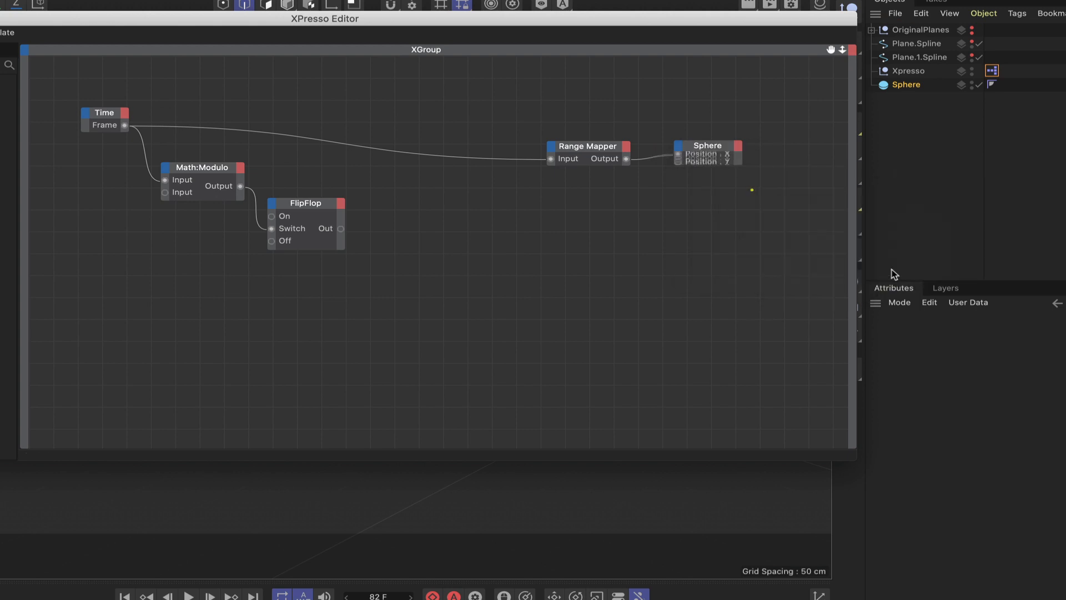
click(714, 147)
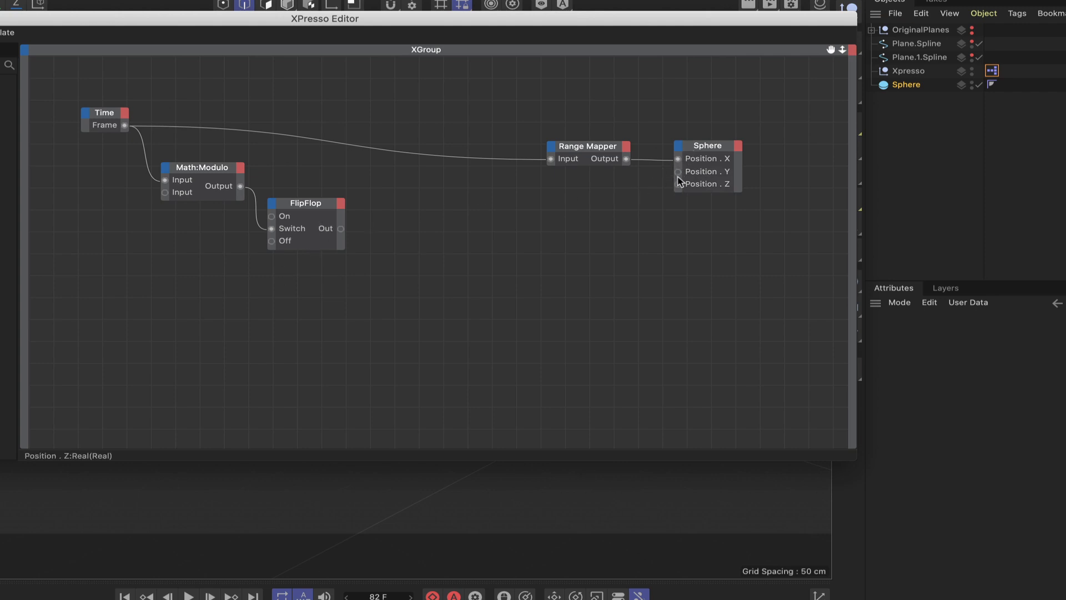
Duplicate the Range Mapper node below the original and add a Spline input port to the expanded copy.
click(596, 149)
ctrl+drag(597, 149, 554, 201)
click(511, 197)
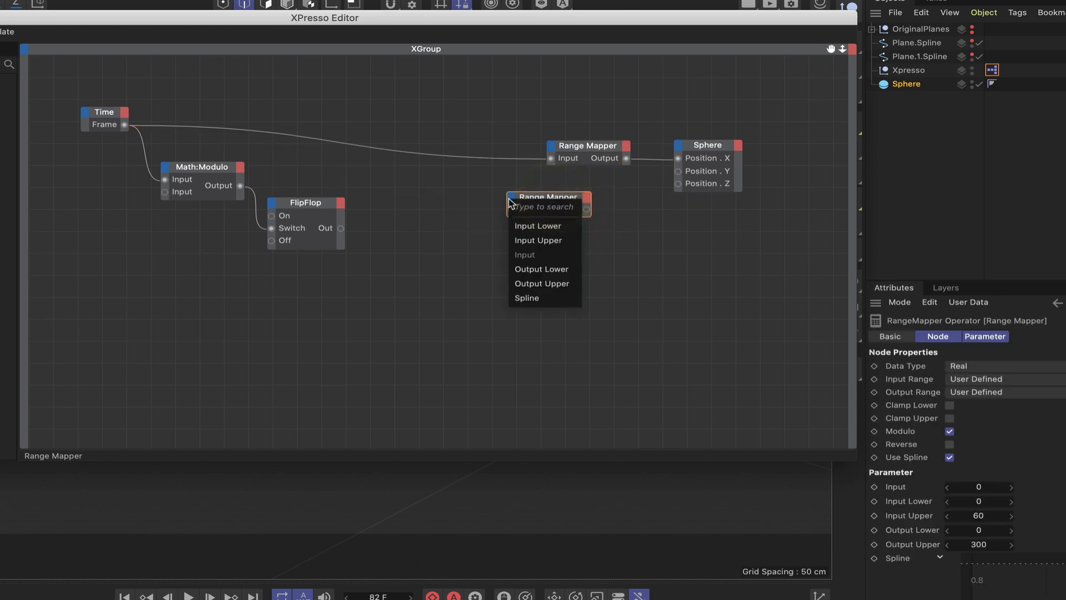
click(519, 298)
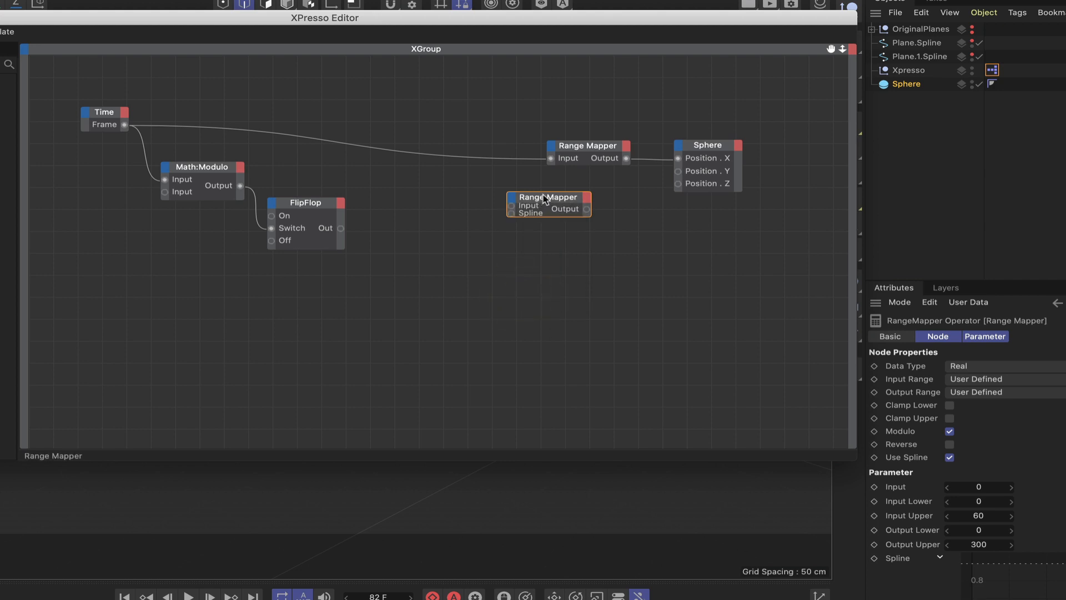
click(543, 187)
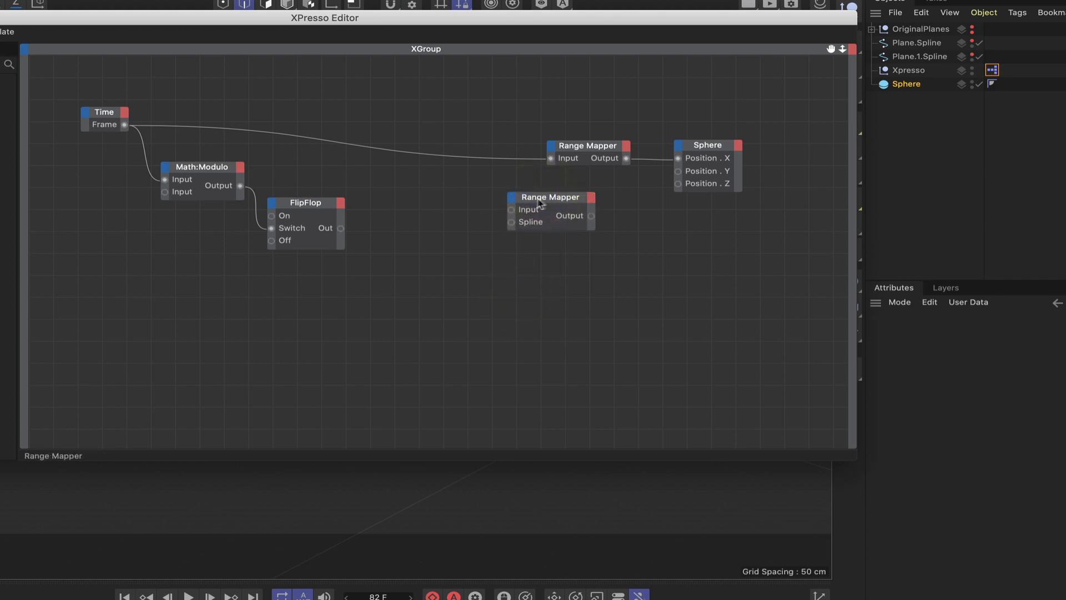
drag(540, 203, 515, 204)
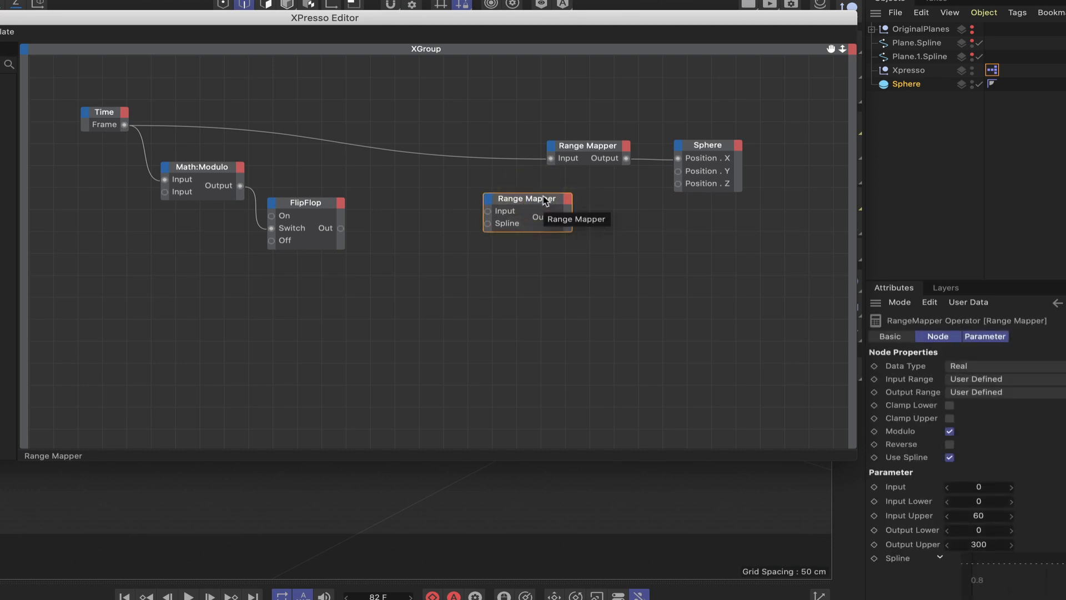
Shift the duplicated Range Mapper slightly toward the Sphere node and add a Condition node between it and the FlipFlop node.
drag(545, 201, 559, 201)
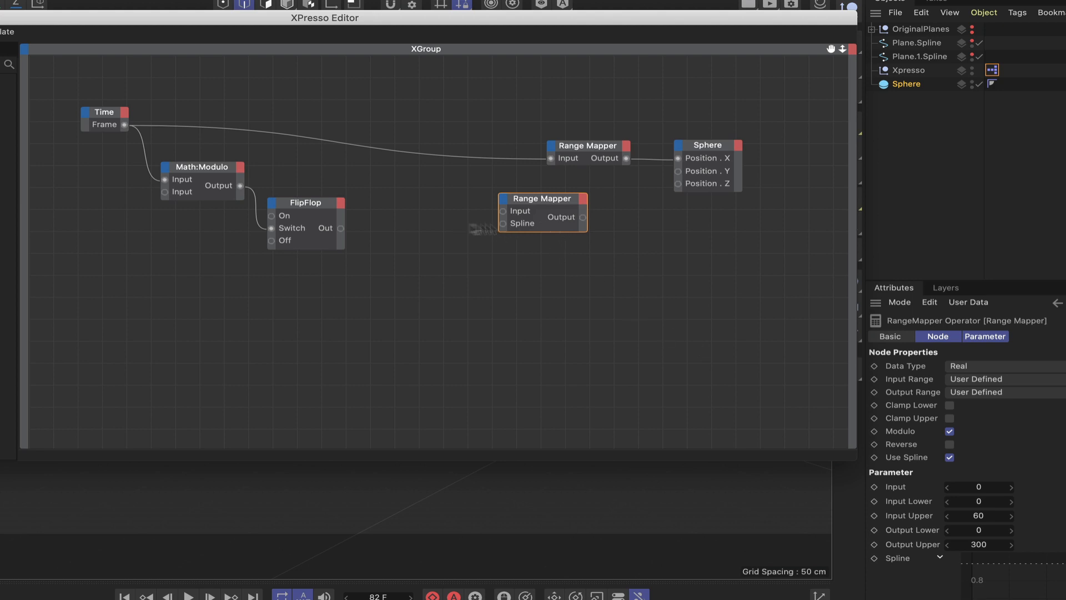
drag(564, 203, 575, 202)
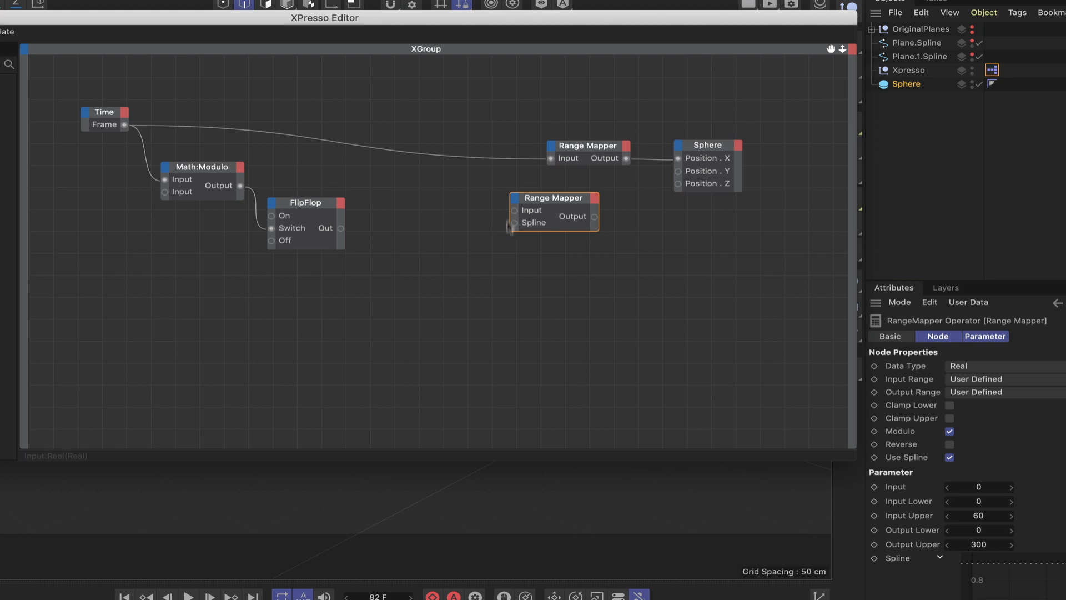
right_click(411, 214)
mouse_move(455, 239)
mouse_move(548, 239)
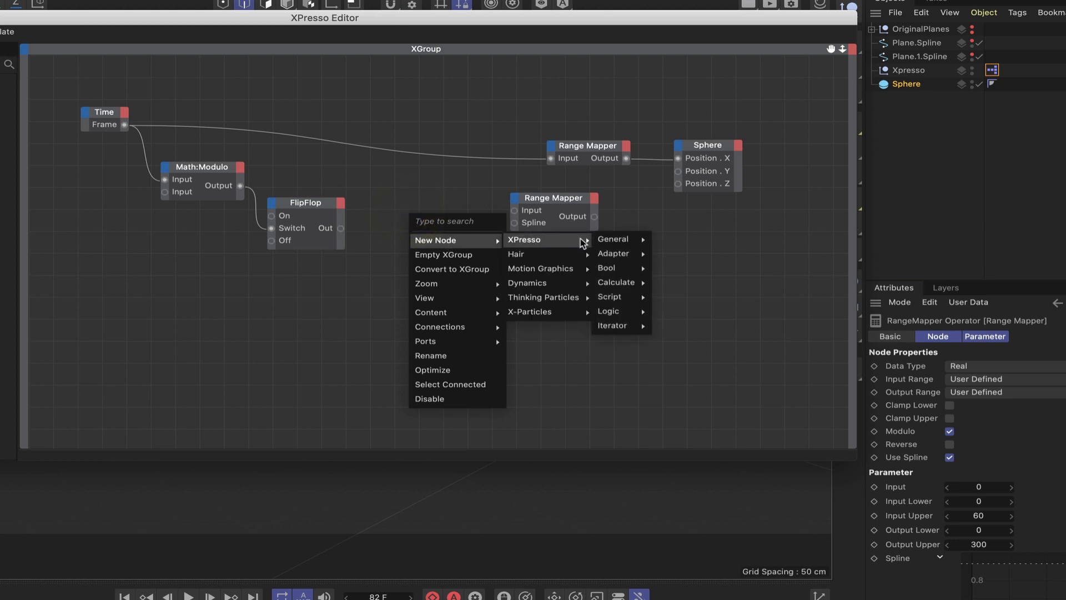
mouse_move(629, 245)
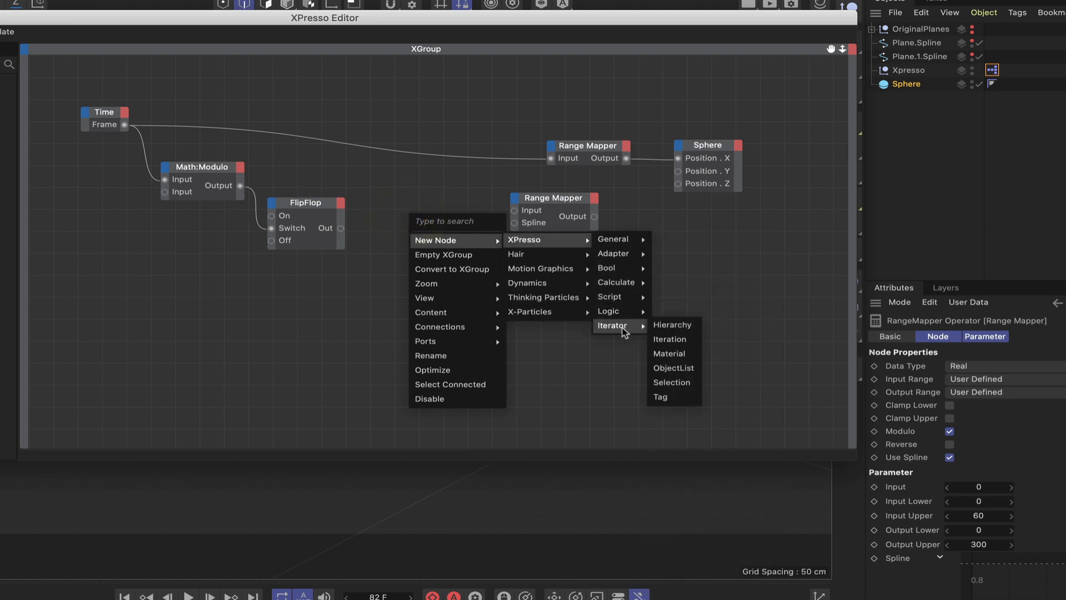
mouse_move(618, 312)
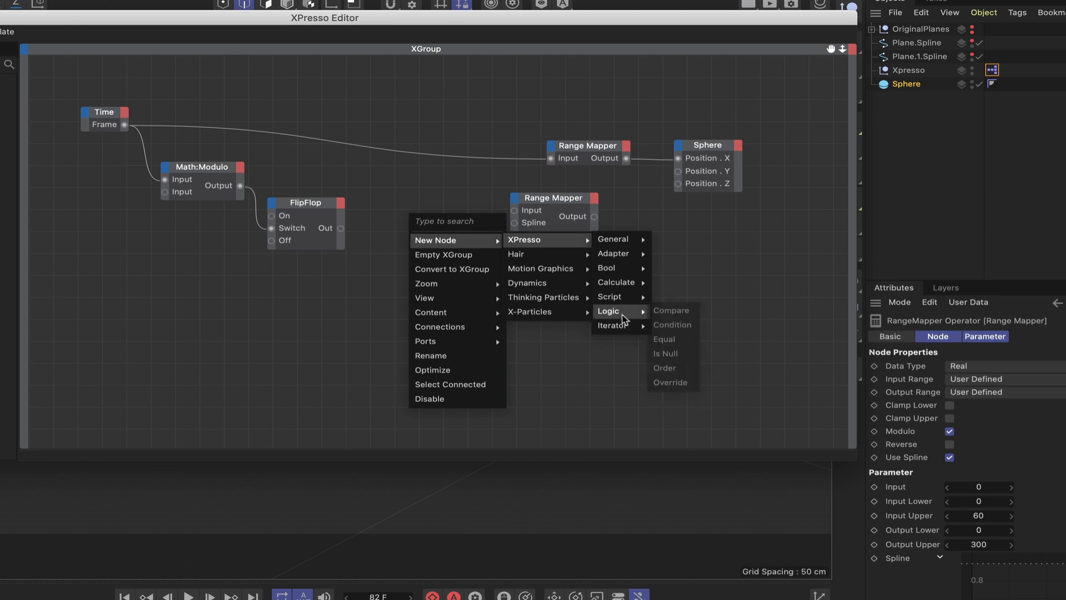
click(672, 325)
drag(416, 198, 440, 213)
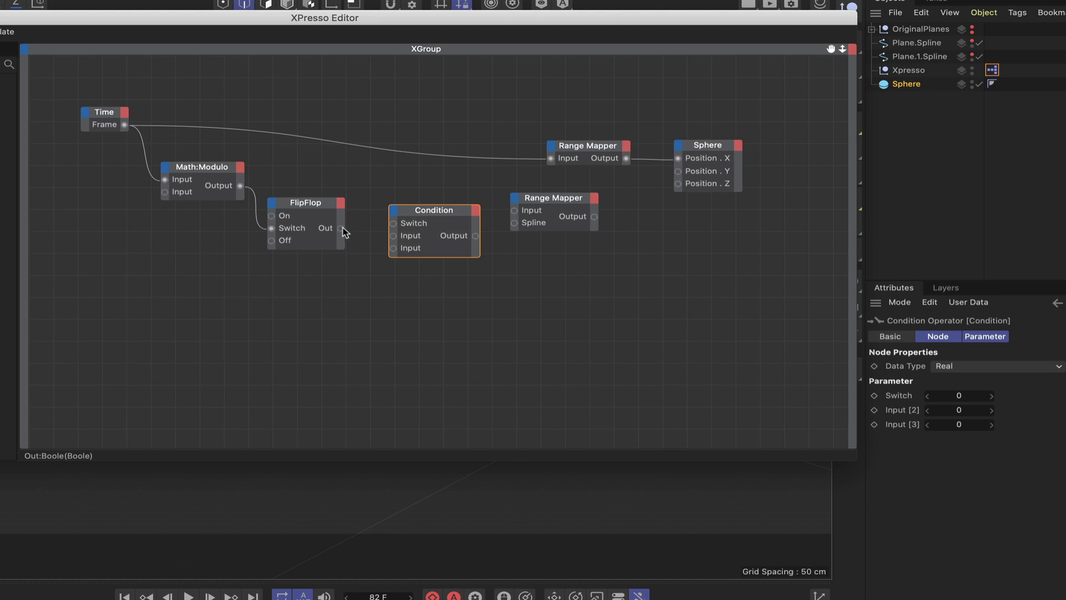
Connect the FlipFlop Out port to the Condition node's Switch input and set the Condition's data type to Spline.
drag(342, 229, 438, 220)
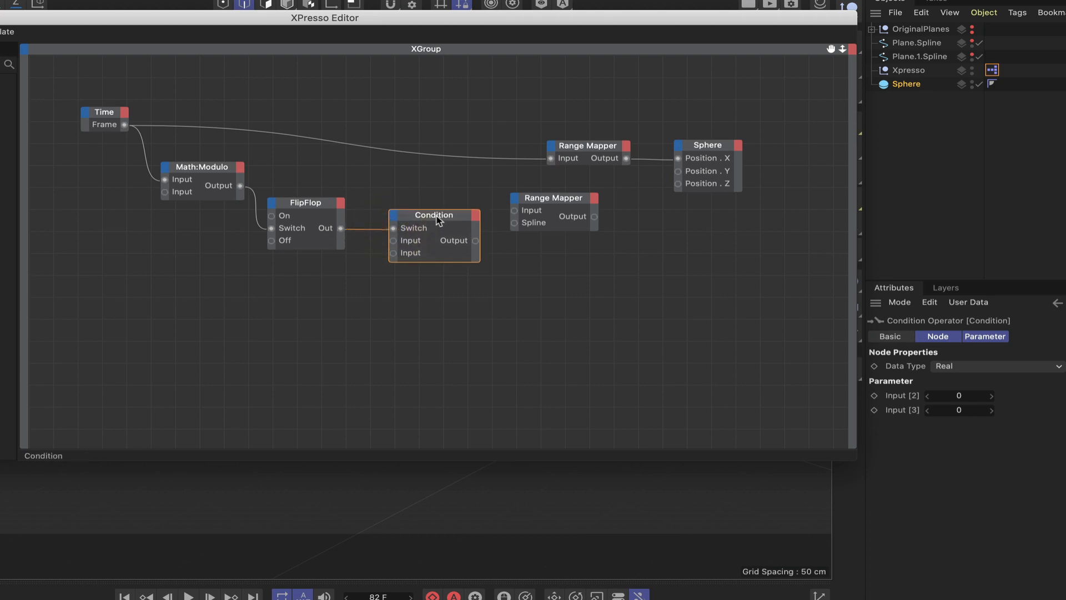
click(438, 220)
click(984, 368)
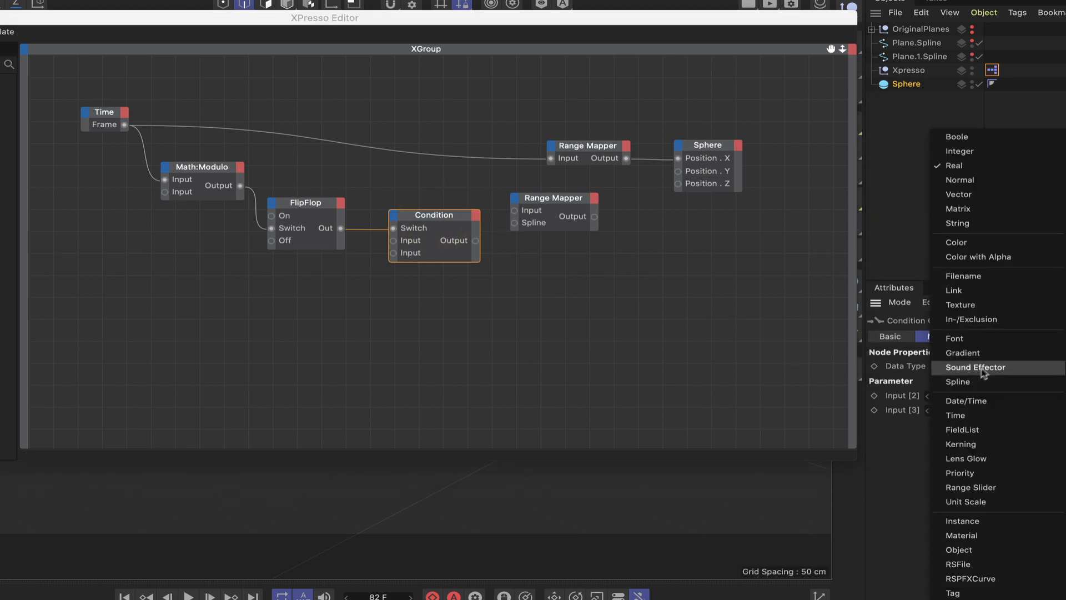
click(959, 382)
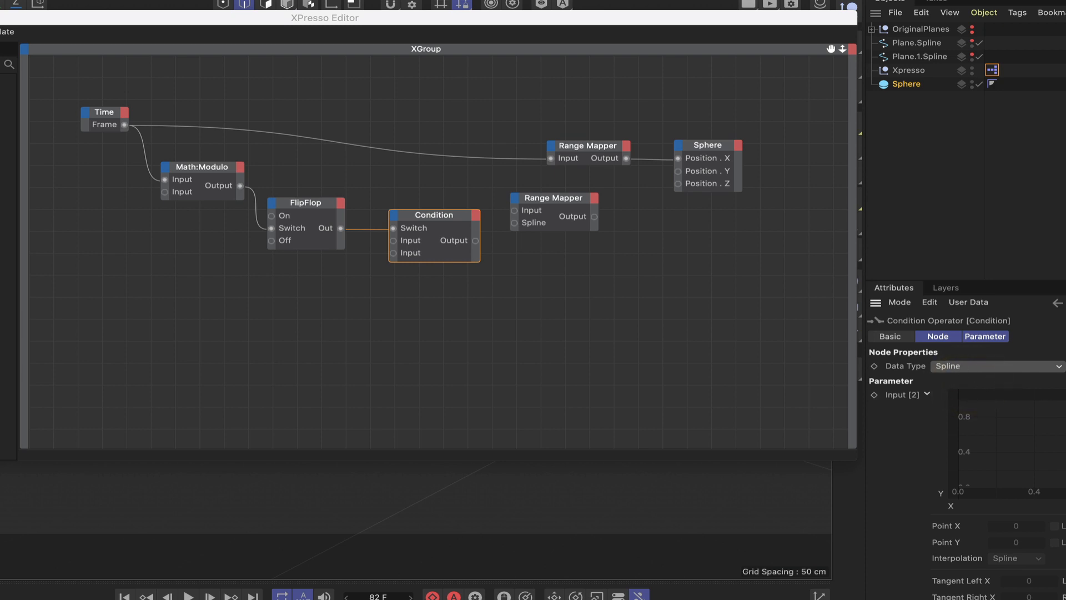
Create a four-point curve in the Condition's Input [2] graph at about (0, 0), (0.28, 0.08), (0.61, 0.44) and (1, 1).
scroll(966, 472, down, 8)
scroll(966, 472, up, 8)
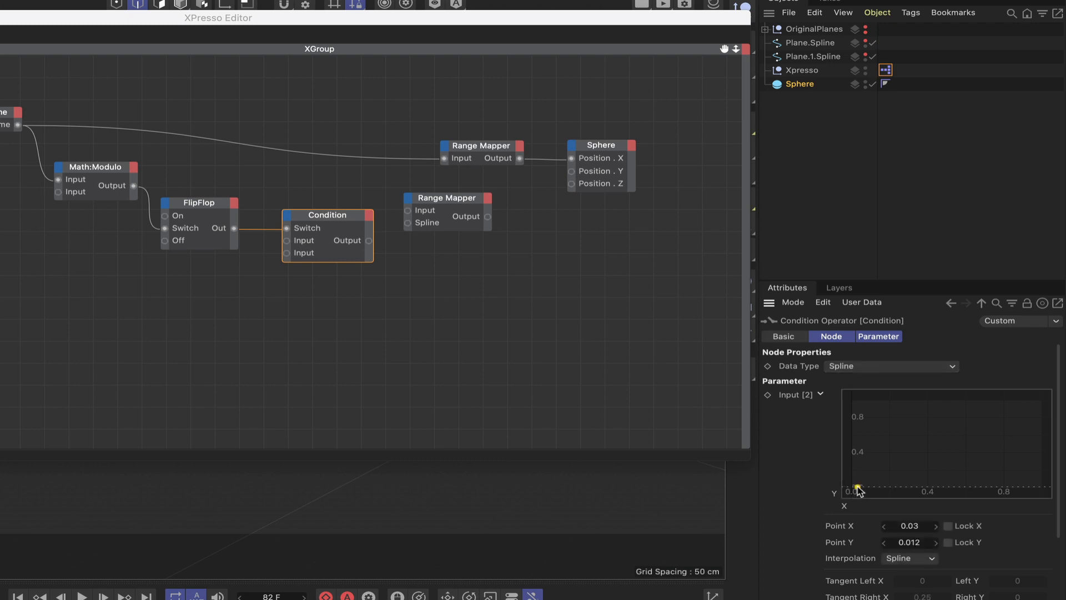
click(852, 490)
click(905, 482)
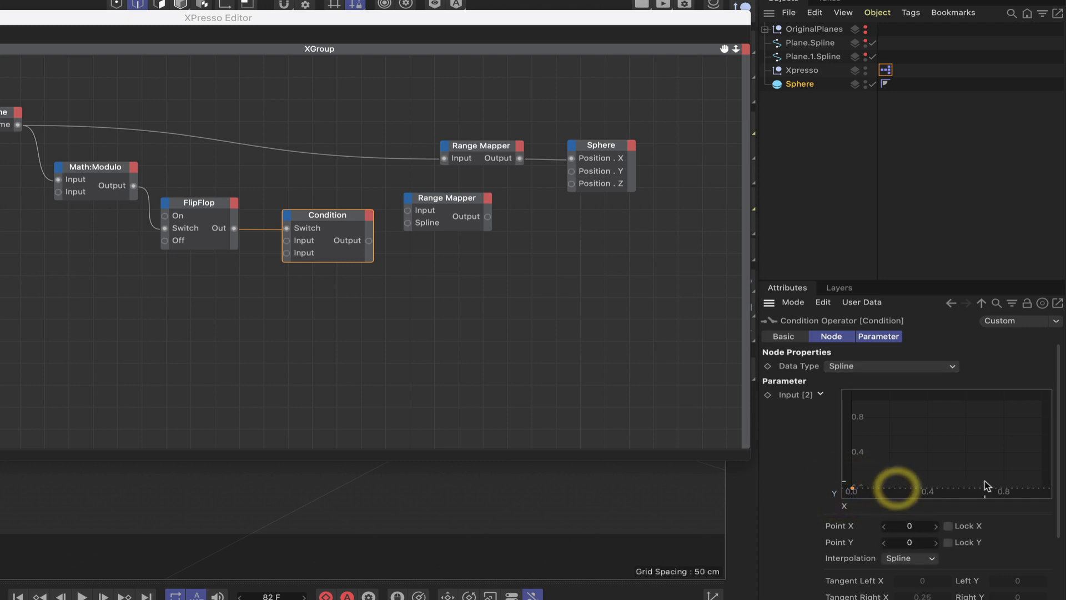
click(967, 449)
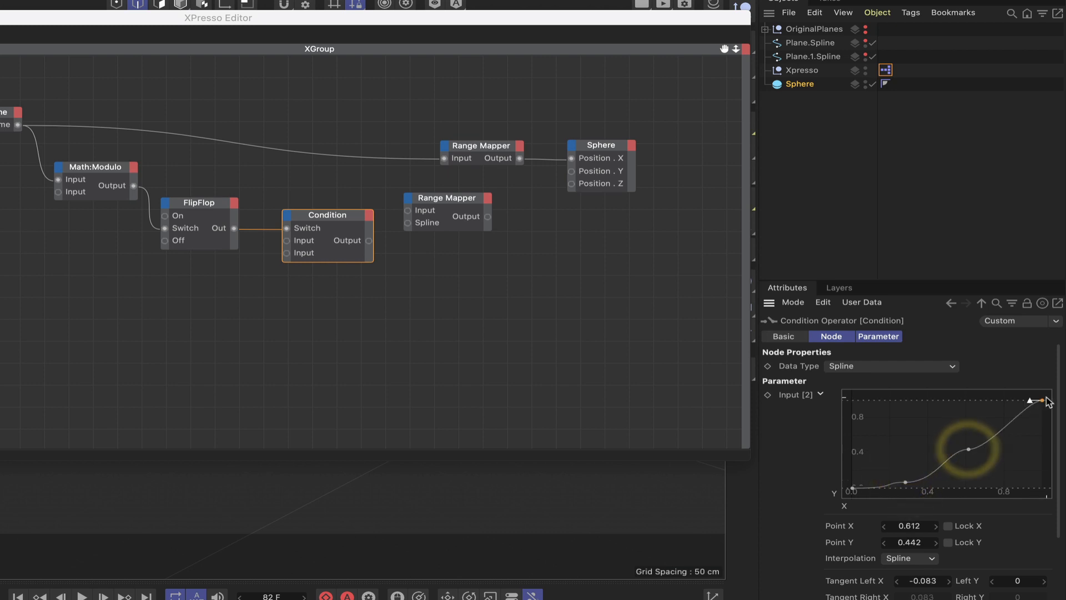
click(1042, 400)
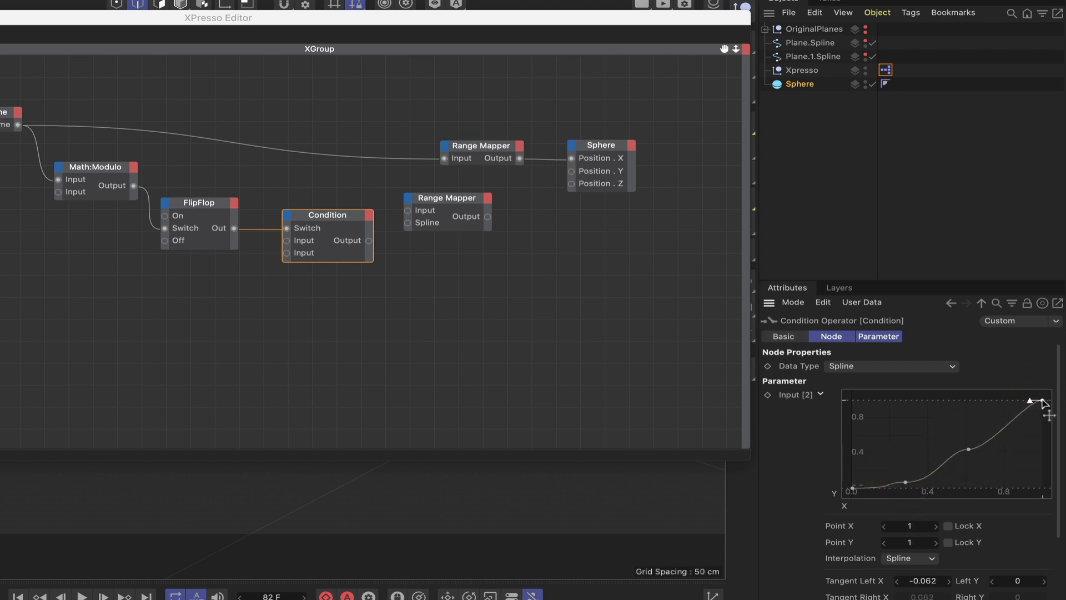
Raise the second point of the Input [2] curve to Y 1 and set its X position to 0.33.
click(906, 482)
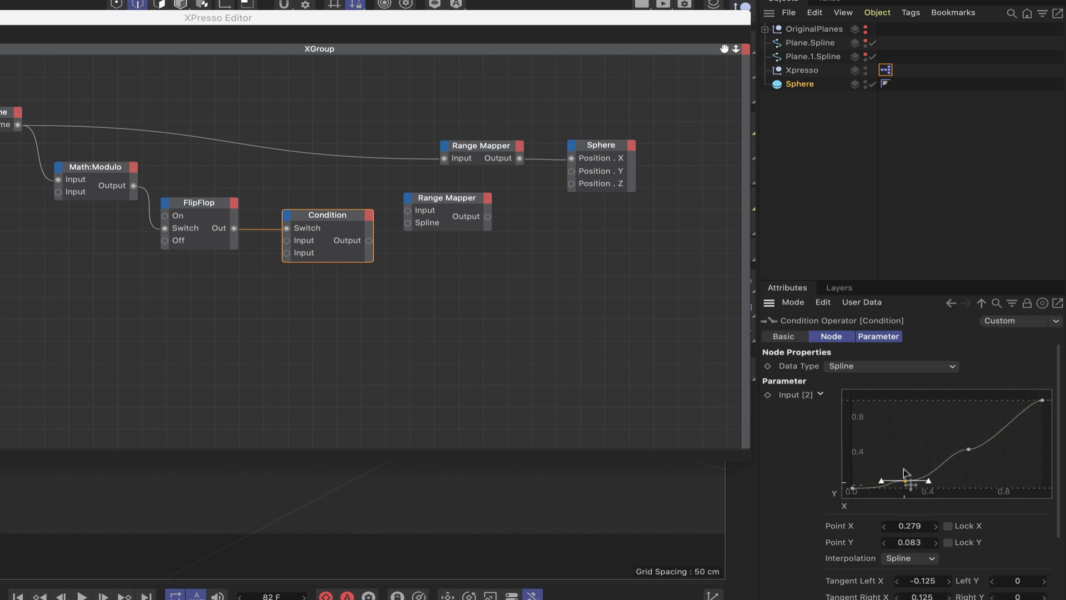
drag(903, 469, 907, 398)
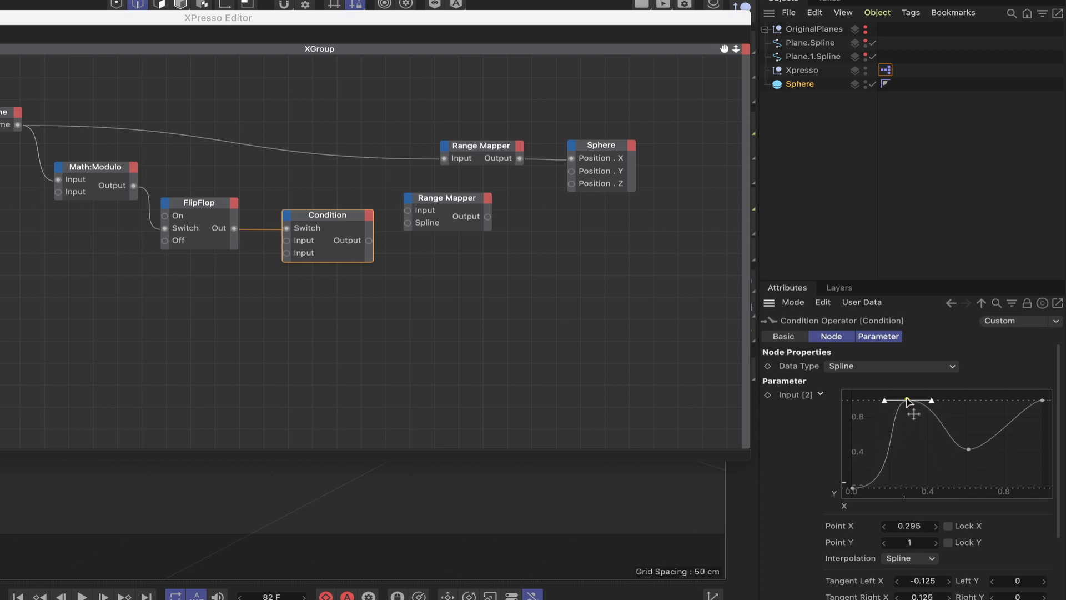
click(908, 400)
click(917, 525)
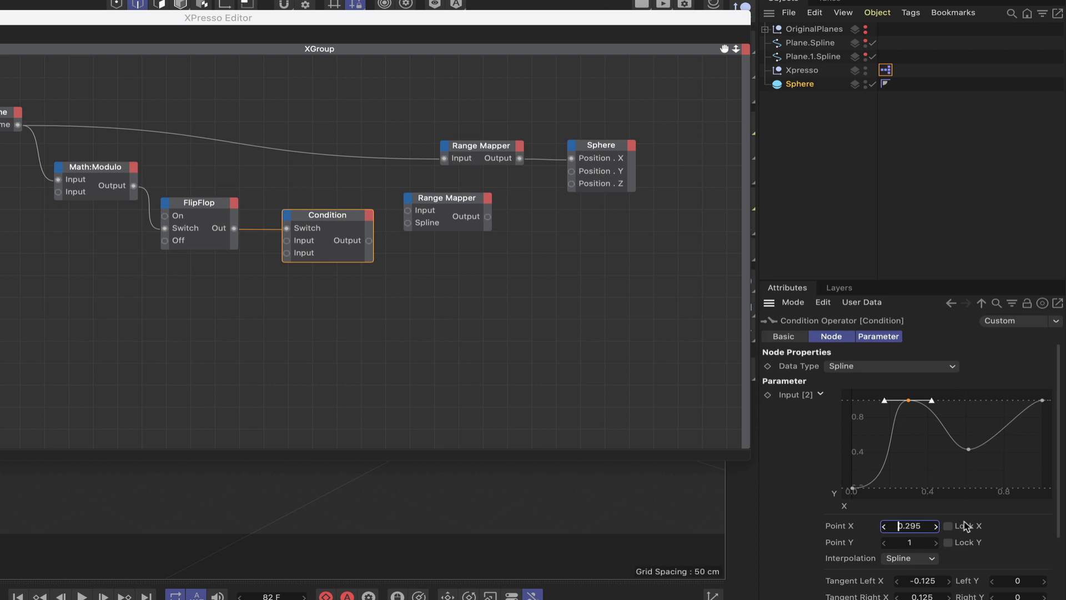
double_click(917, 525)
text(0.33)
key(Return)
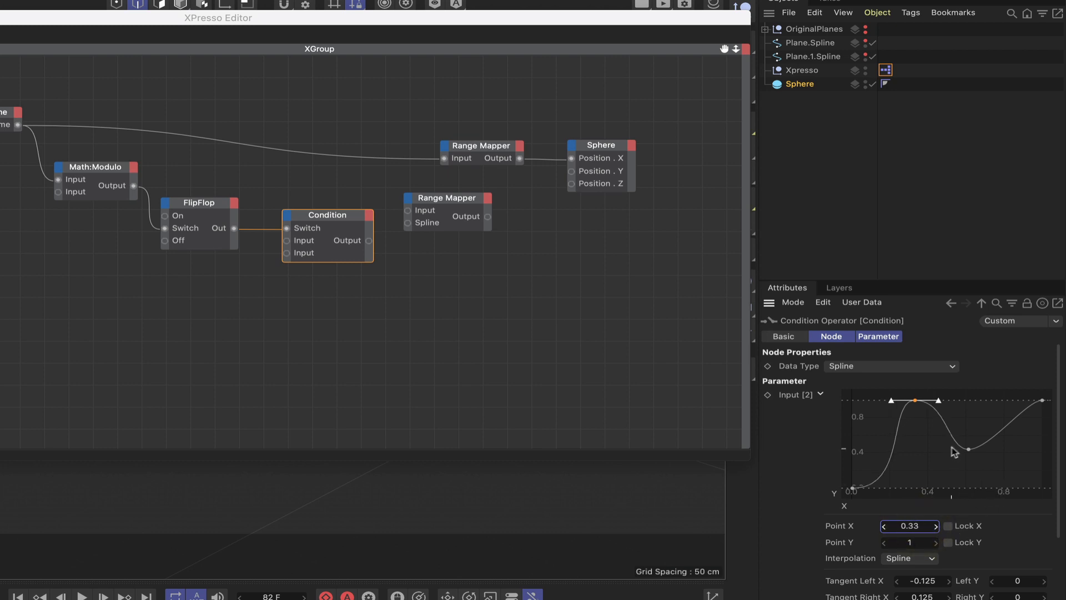
Set the third point of the Input [2] curve to Y 0 and X 0.66.
click(968, 448)
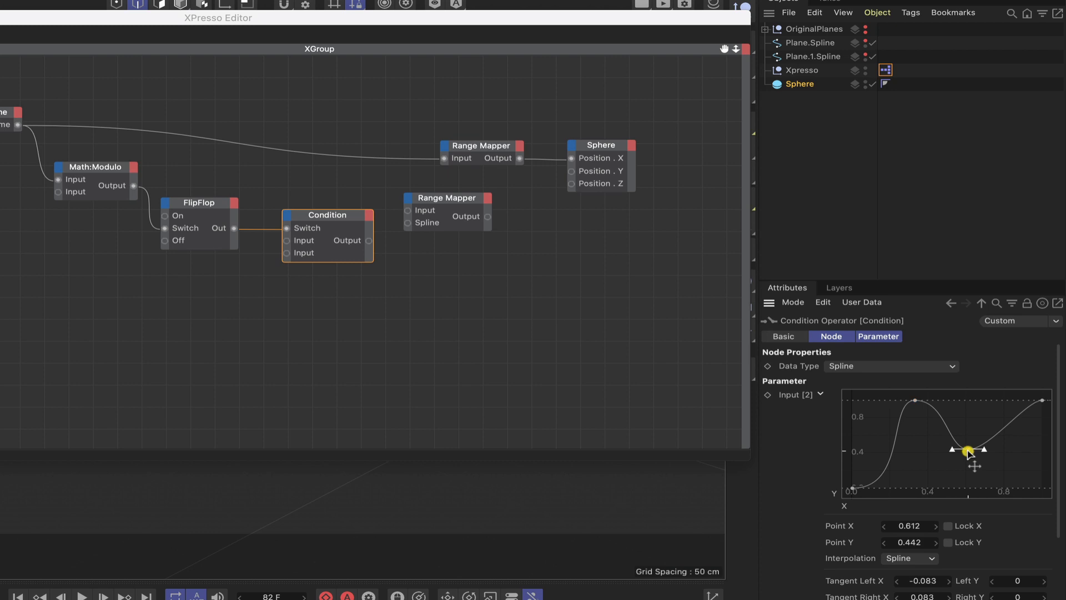
double_click(924, 541)
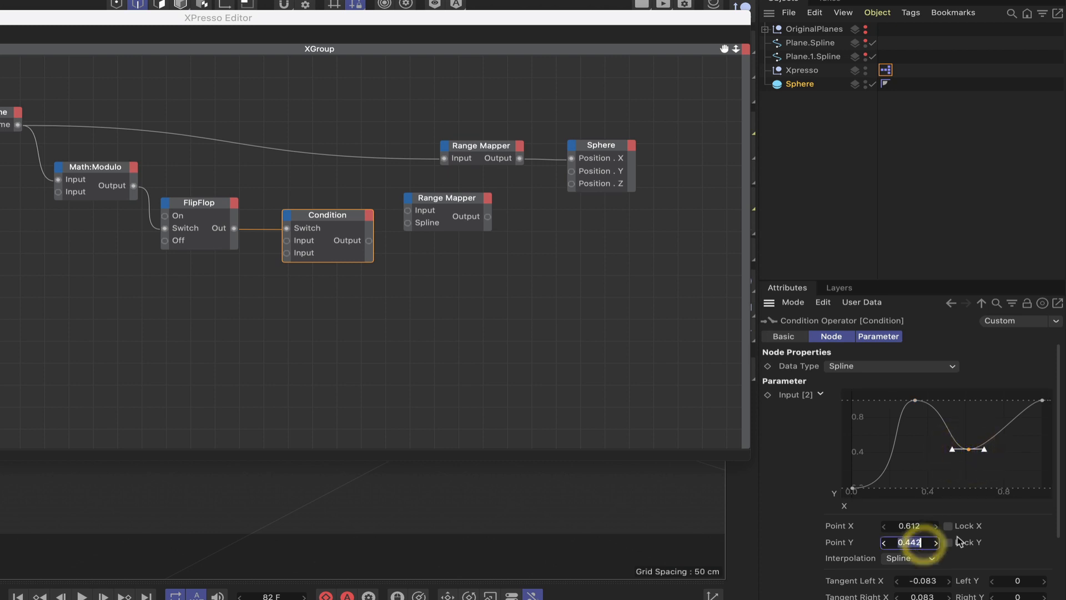
text(0)
key(Return)
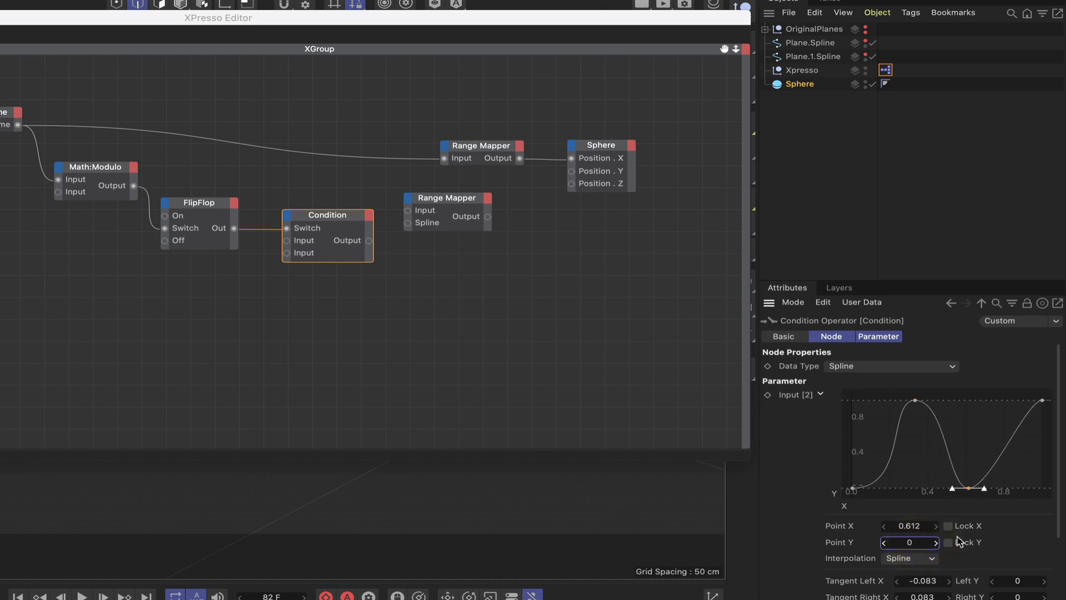
double_click(917, 526)
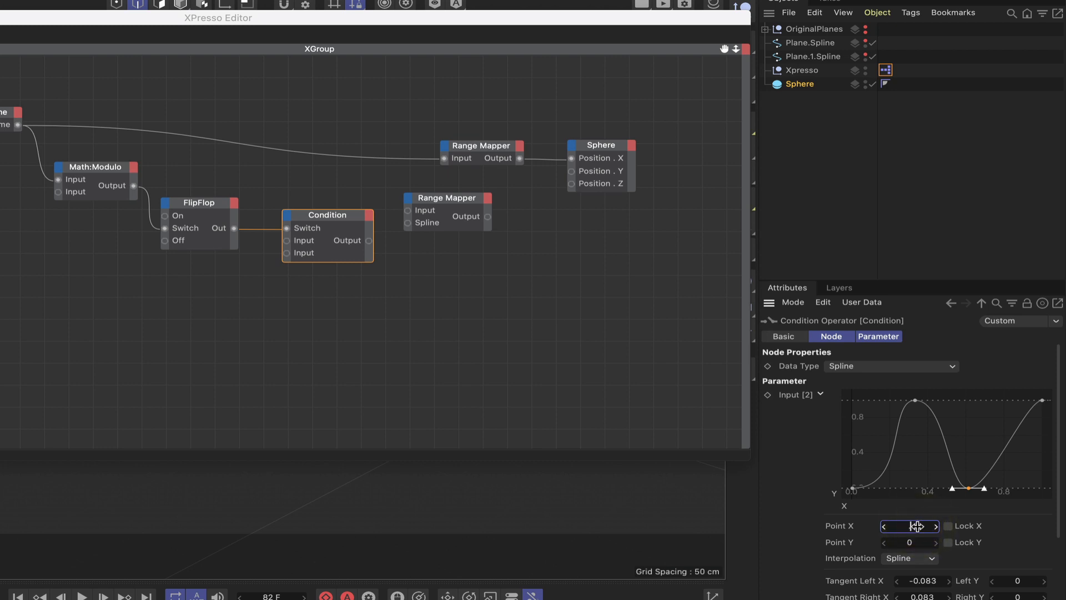
text(.66)
key(Return)
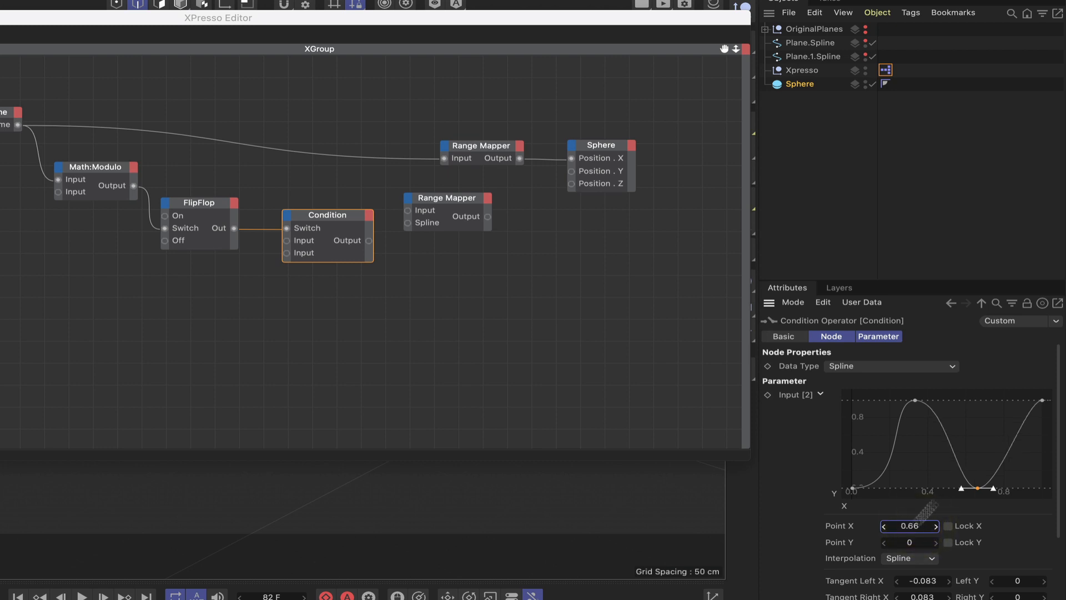
Set Point Y to 0.5 for both the first and the last point of the Input [2] curve.
click(852, 488)
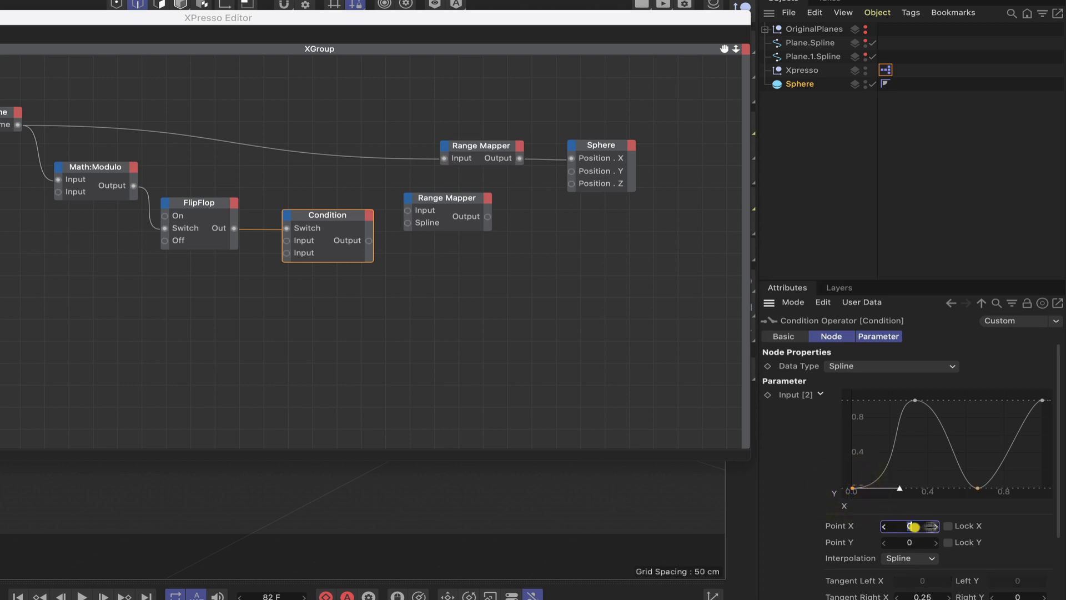
click(913, 526)
click(910, 543)
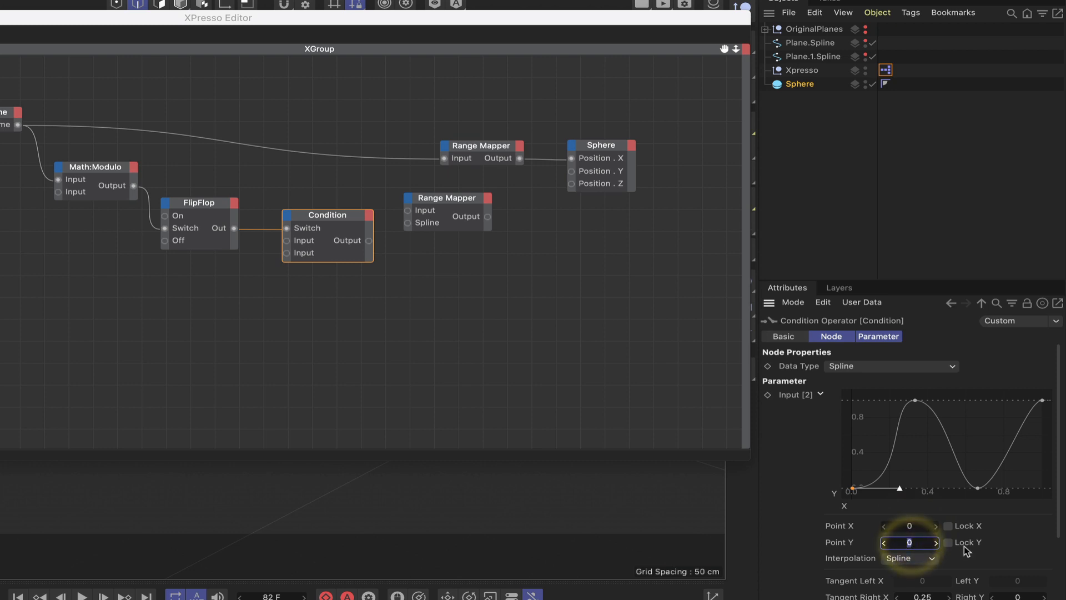
text(.5)
key(Return)
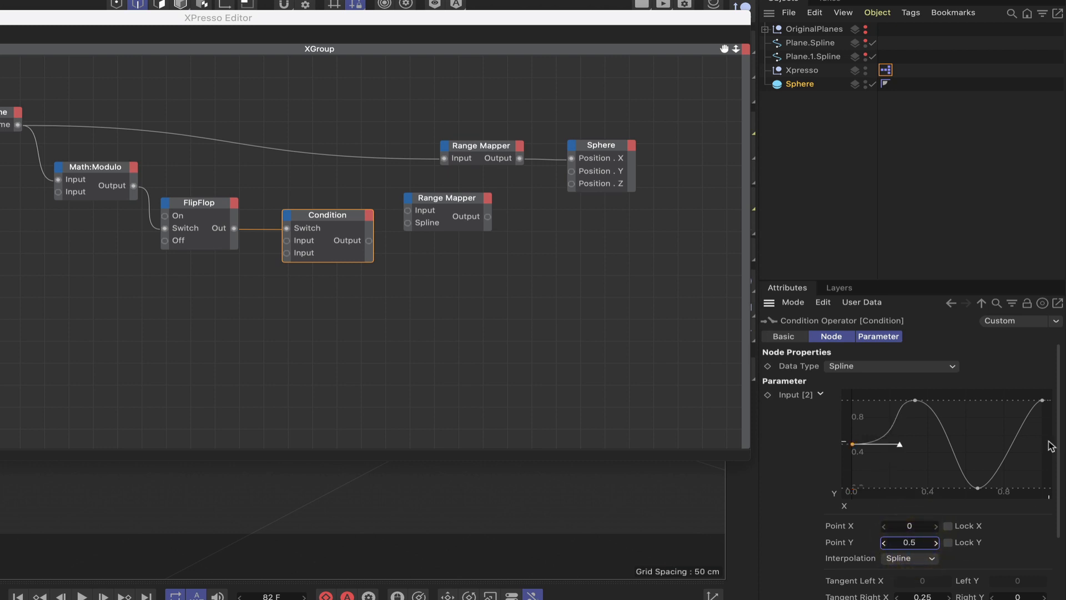
click(1043, 400)
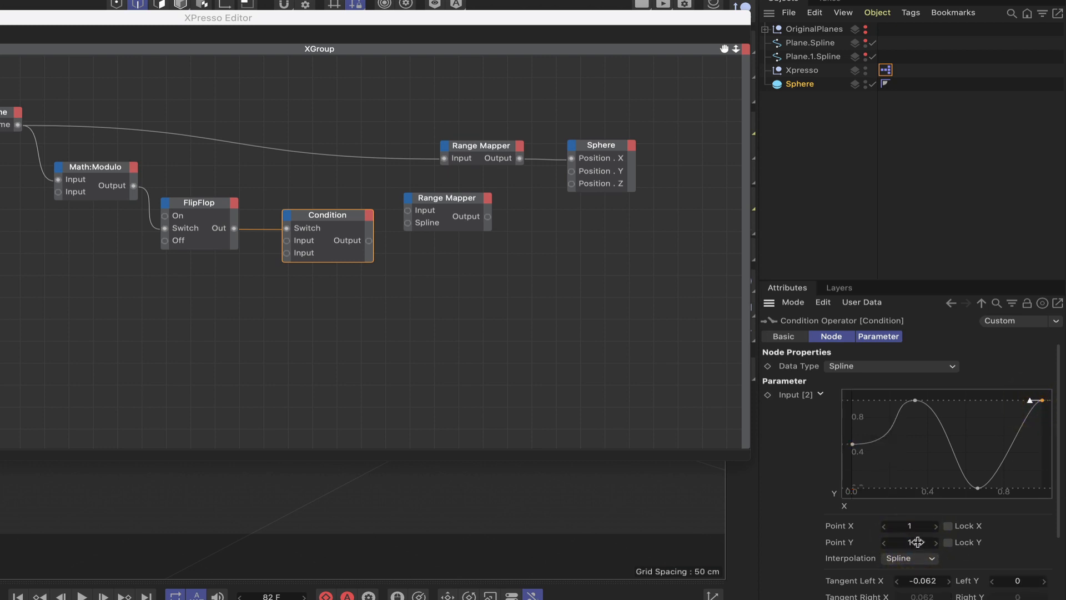
double_click(922, 541)
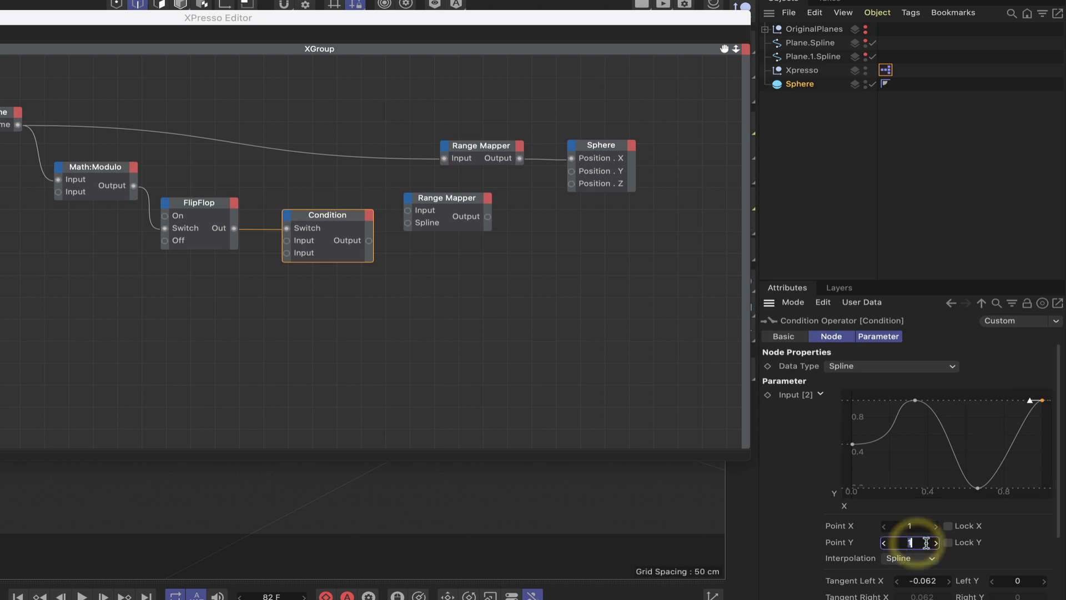
key(BackSpace)
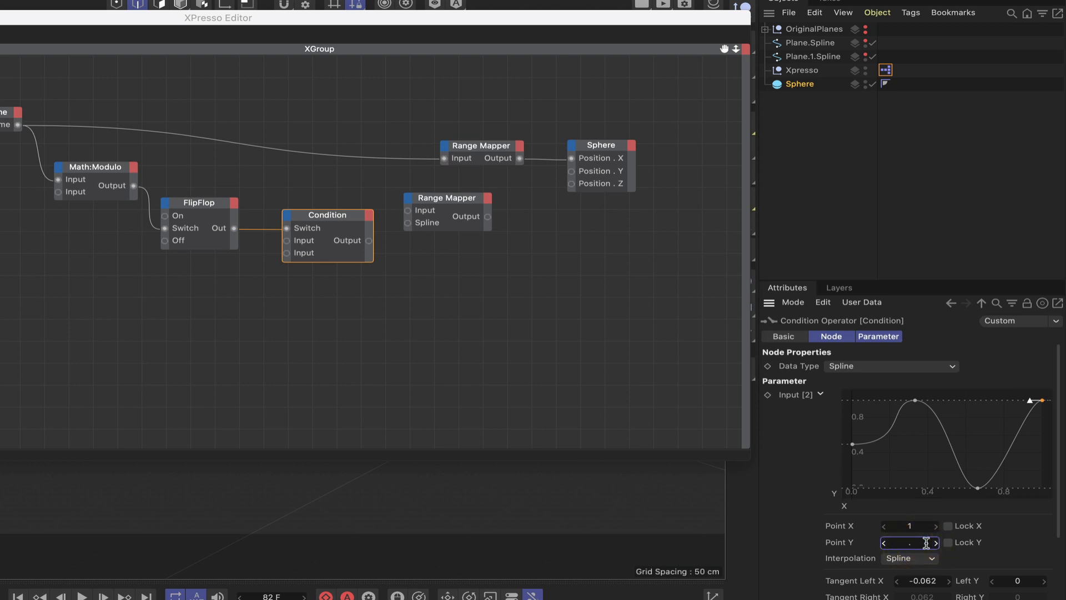
text(.5)
key(Return)
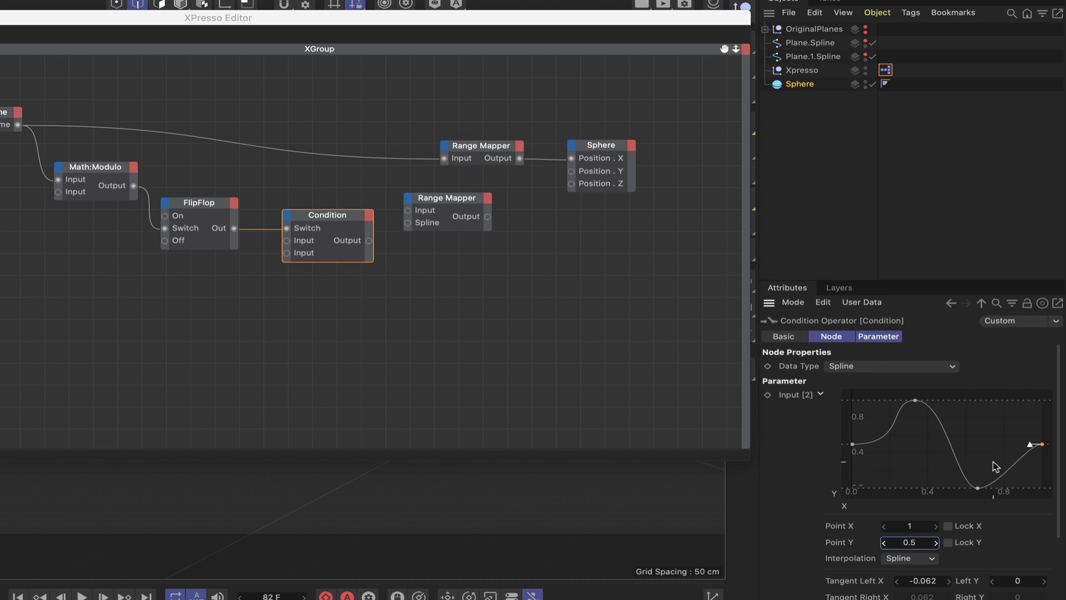
Try a Tangent Left X of -0.25 on the third point of the Input [2] curve and settle on -0.125.
click(977, 489)
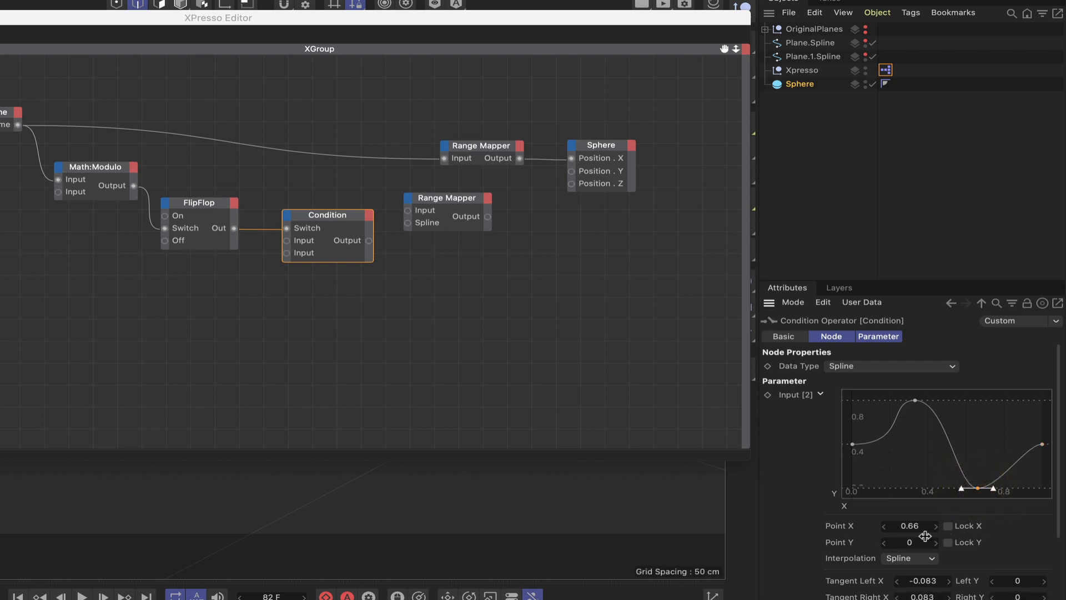
click(910, 526)
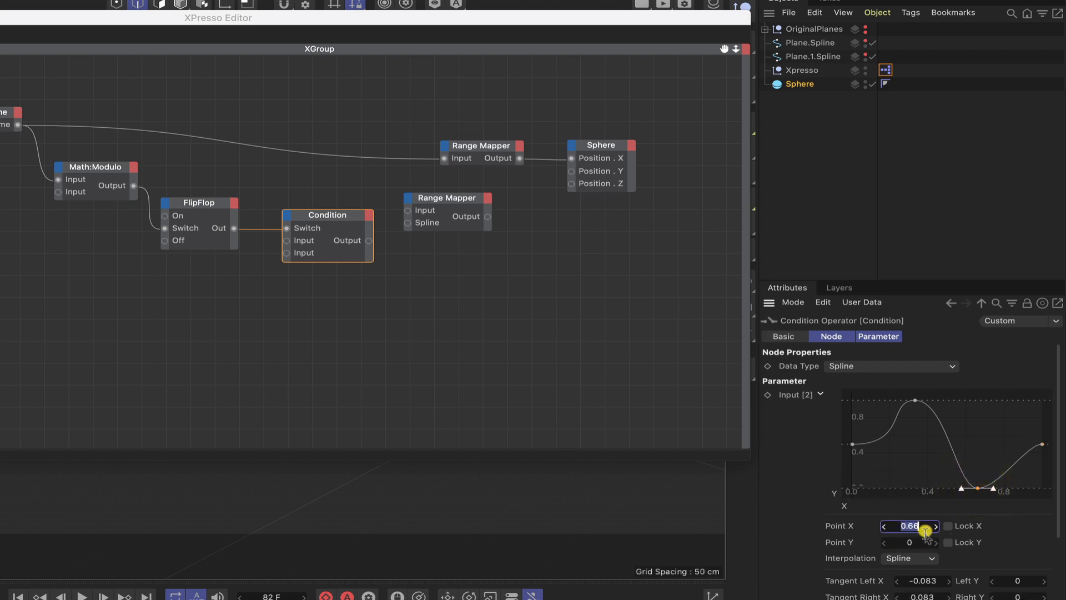
click(937, 581)
key(BackSpace)
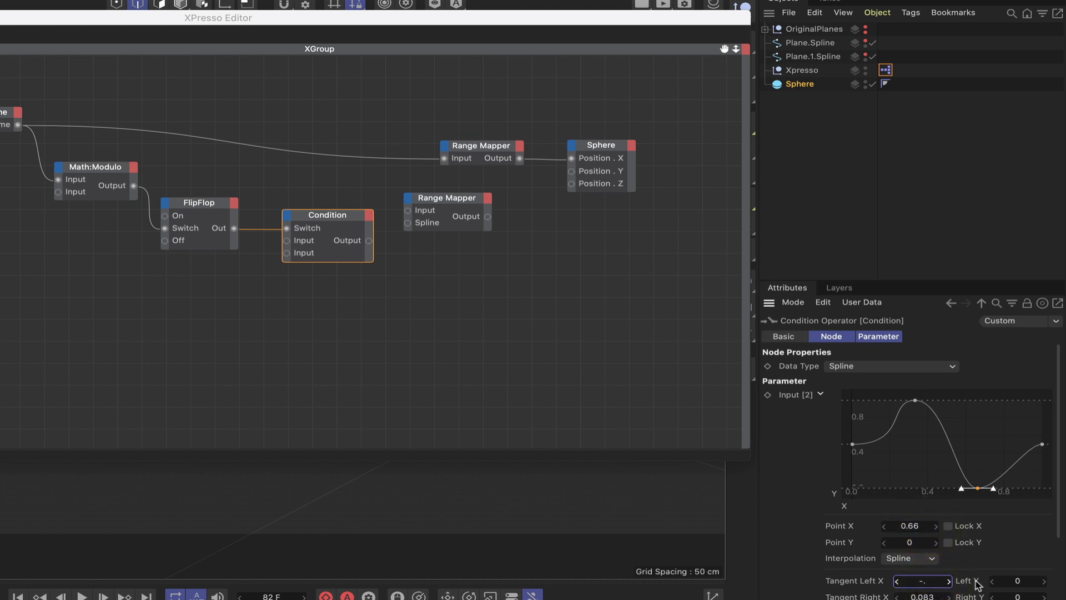
key(Return)
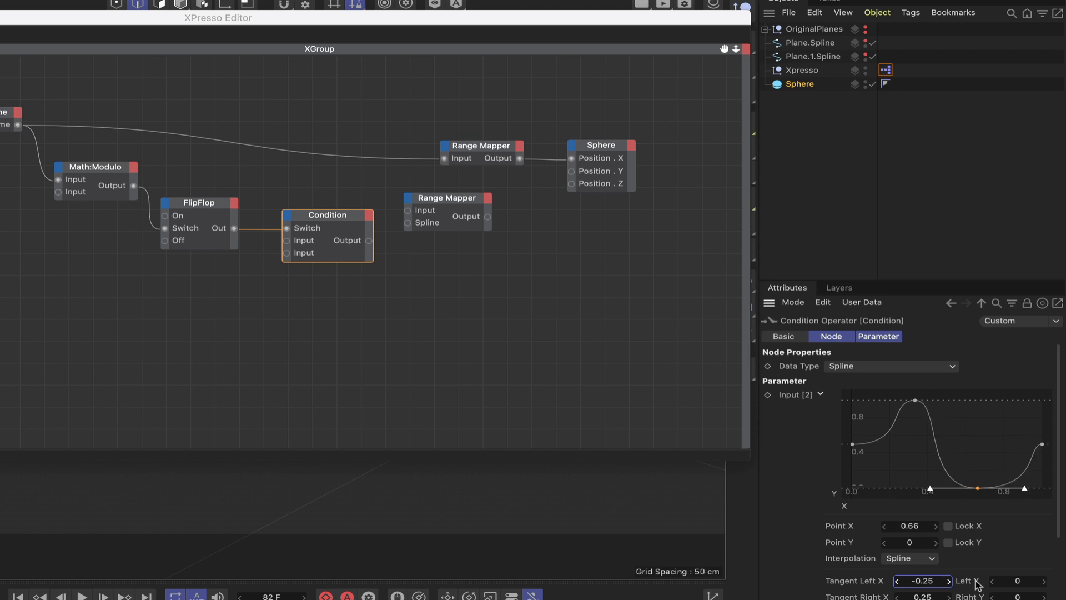
click(941, 583)
key(Return)
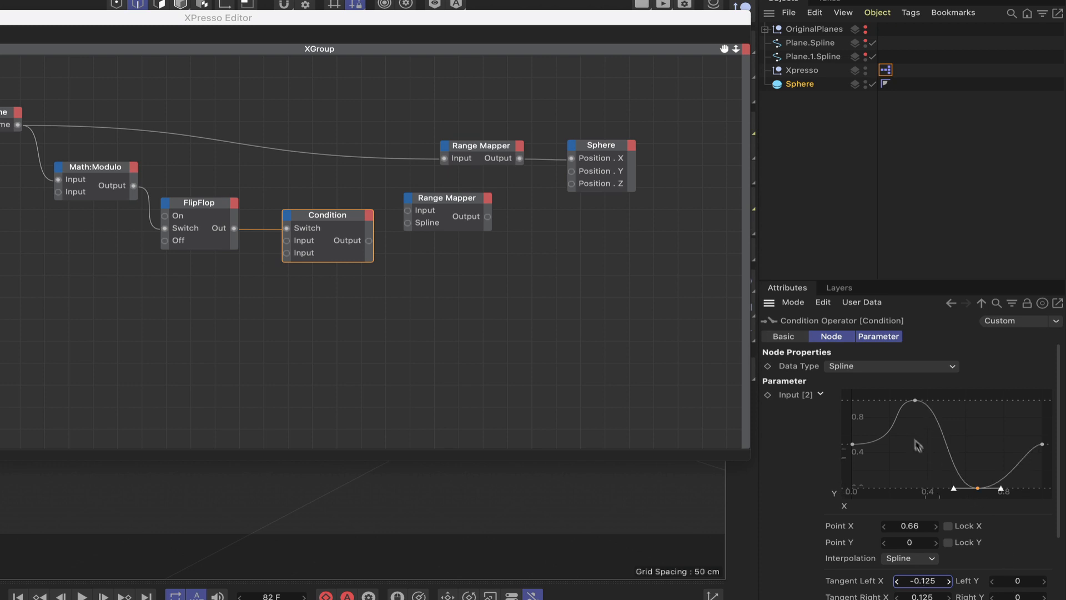
Lengthen the left tangent of the last point on the Input [2] curve by changing its Tangent Left X.
click(1042, 444)
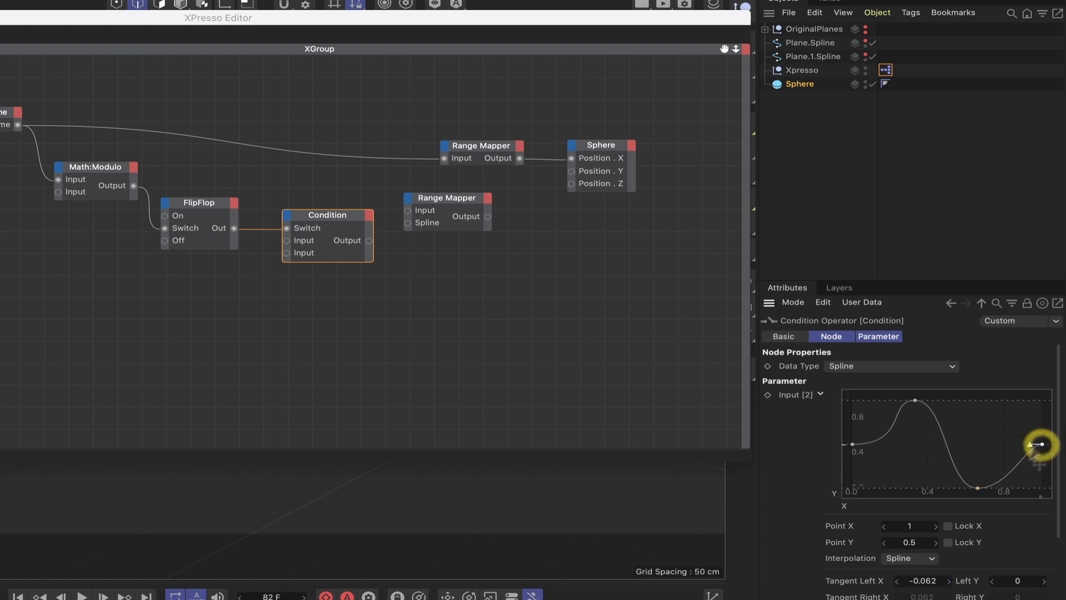
double_click(936, 581)
key(BackSpace)
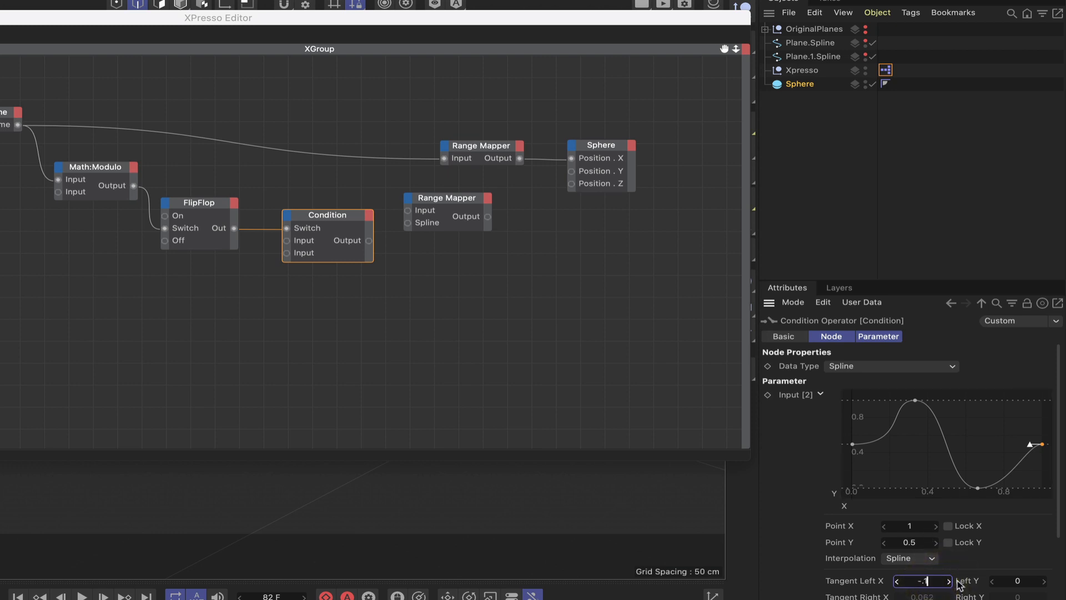
key(Return)
click(915, 401)
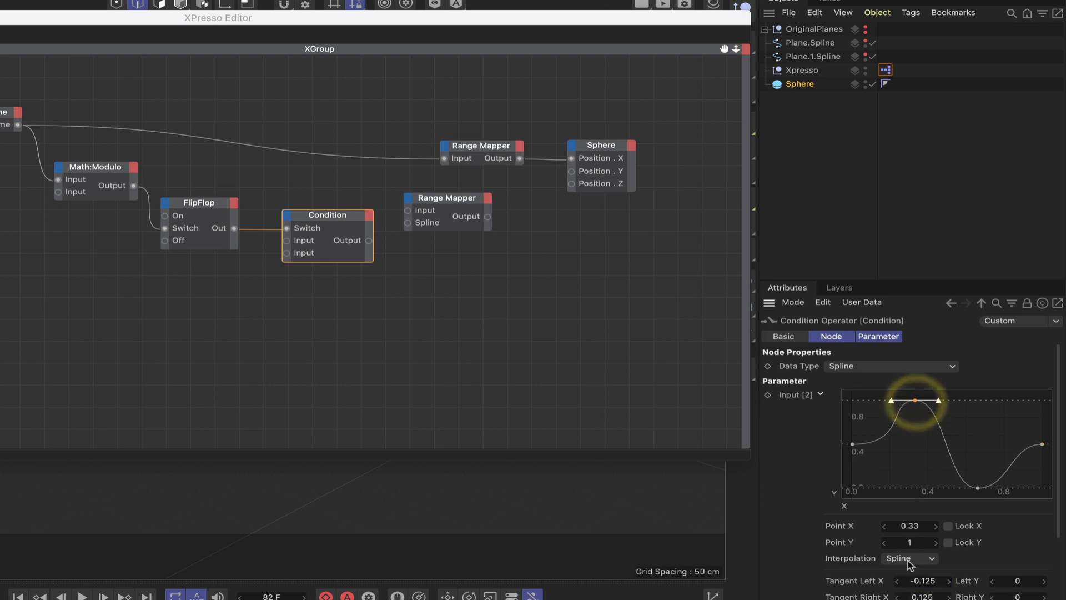
click(977, 487)
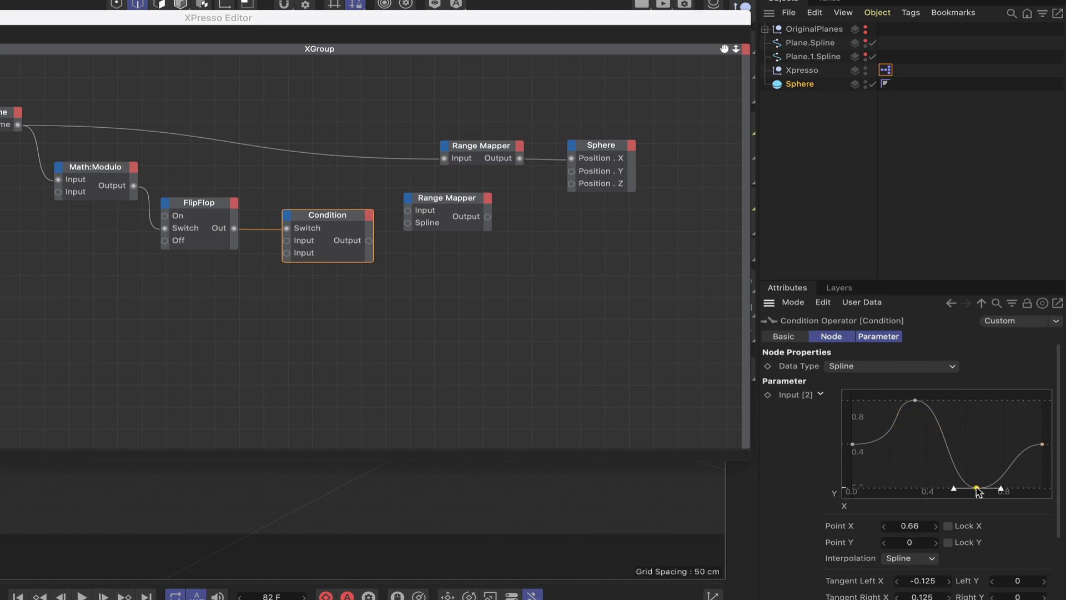
Set Tangent Right X to 0.125 for the first point of the Input [2] curve.
click(852, 445)
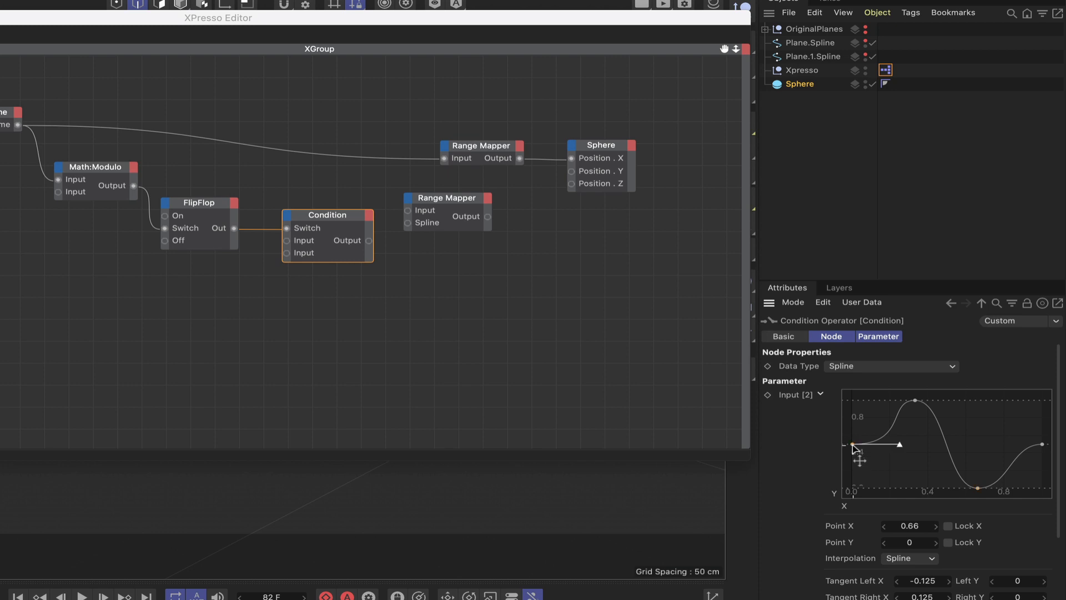
click(919, 597)
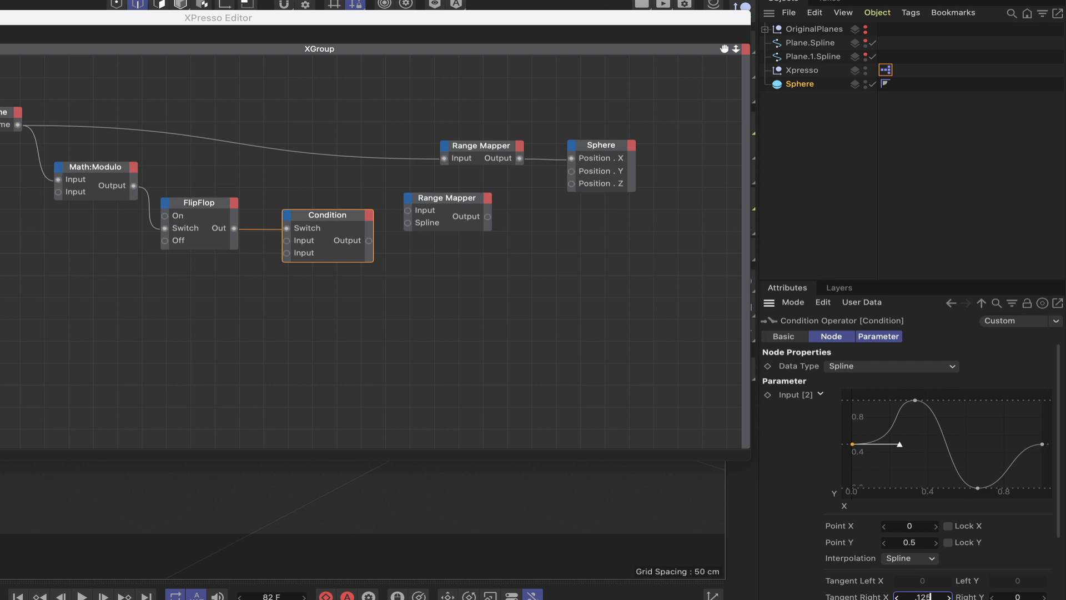
text(.125)
key(Return)
click(915, 400)
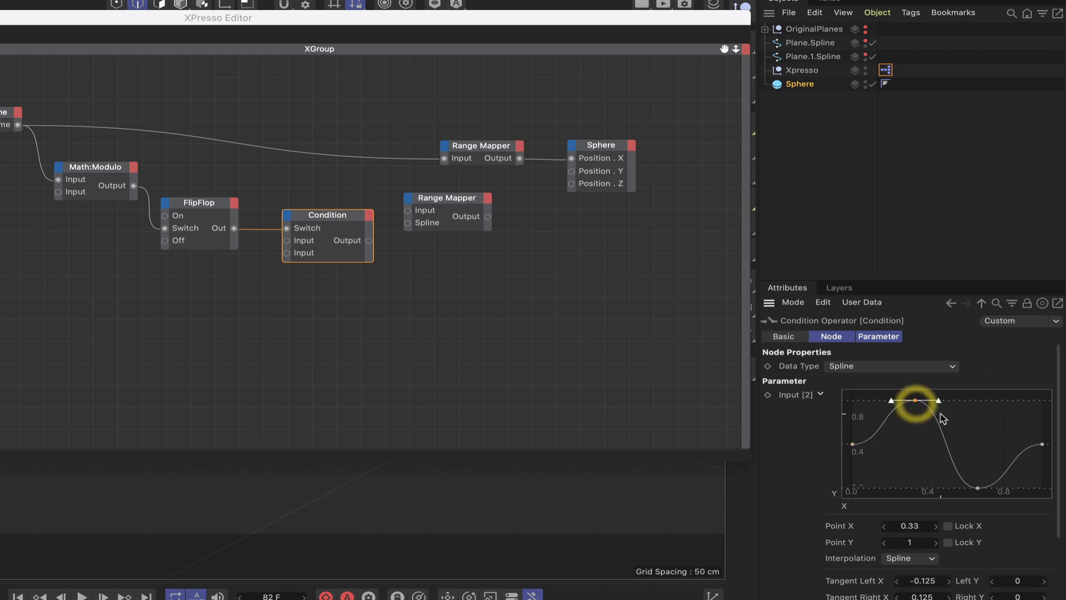
click(978, 488)
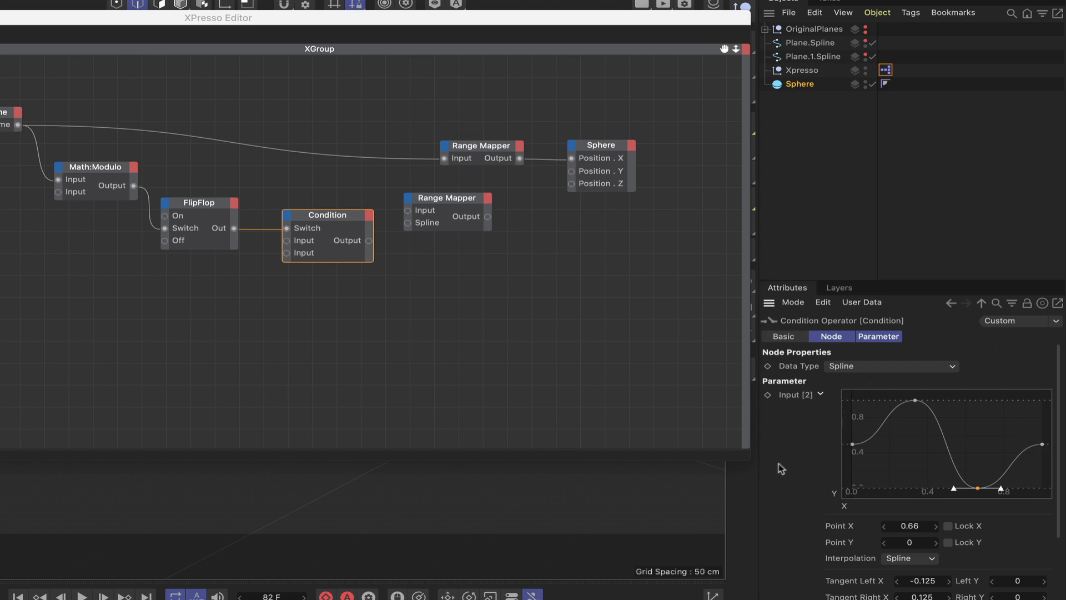
Add a first point at X 0 to the empty Input [3] curve and set its Point Y to 0.5.
scroll(781, 468, down, 5)
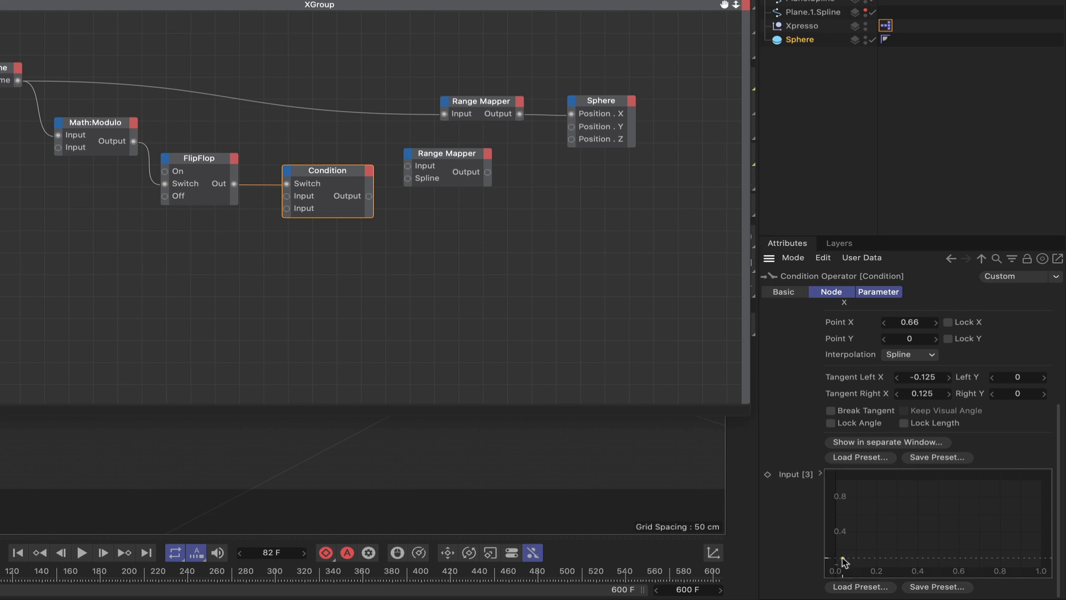
click(843, 561)
drag(841, 560, 829, 523)
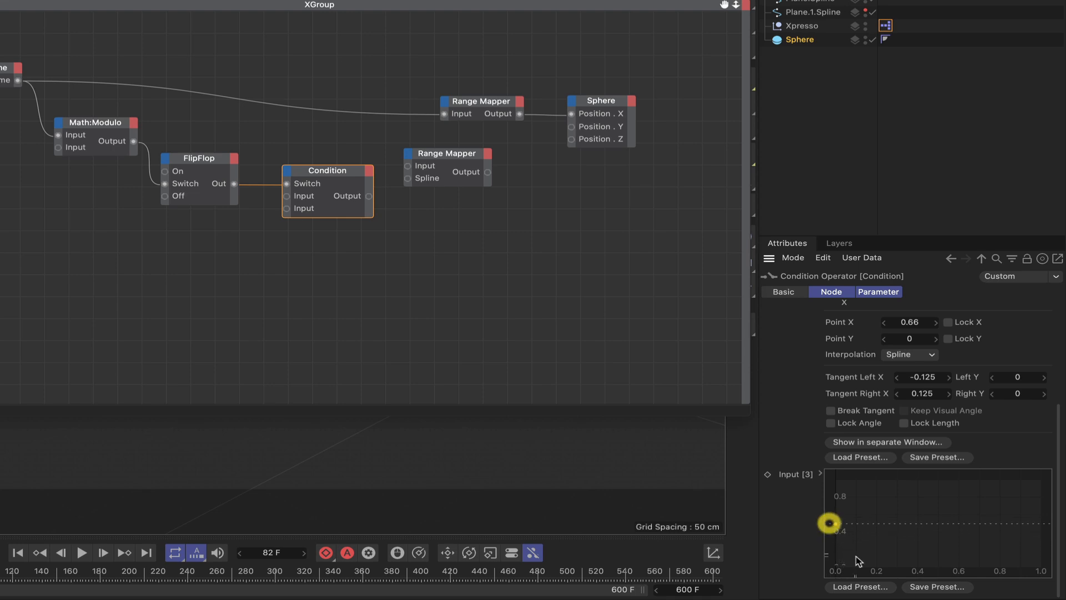
click(821, 475)
drag(1060, 459, 1054, 557)
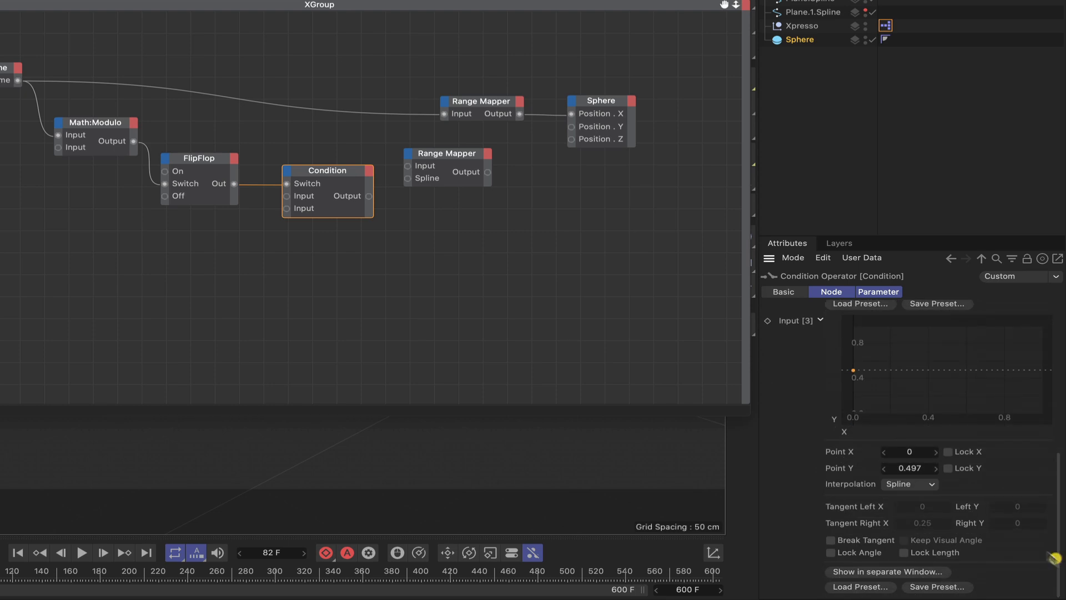
click(911, 468)
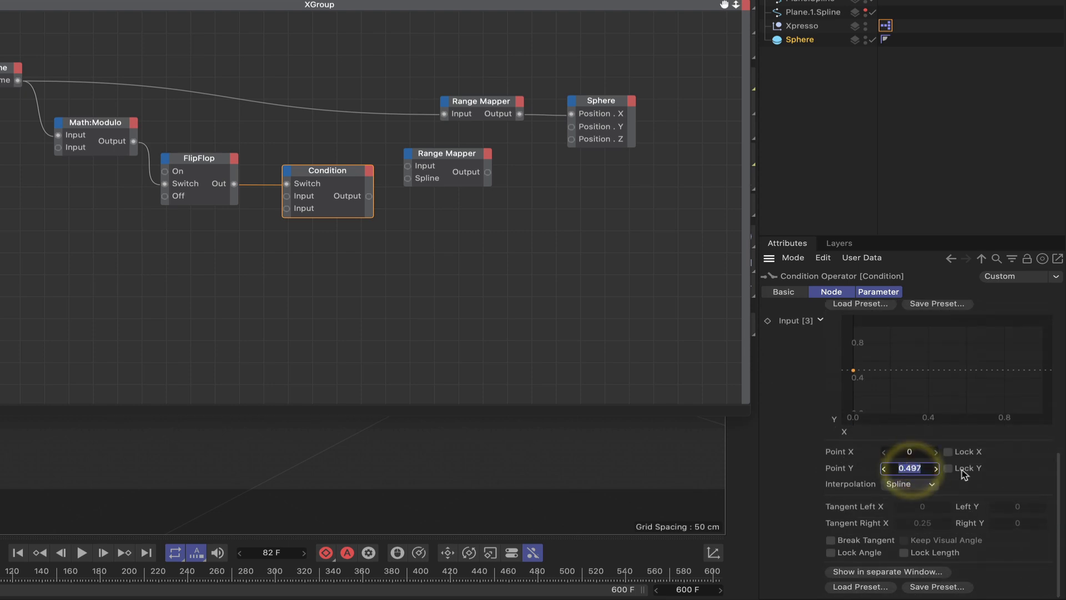
key(BackSpace)
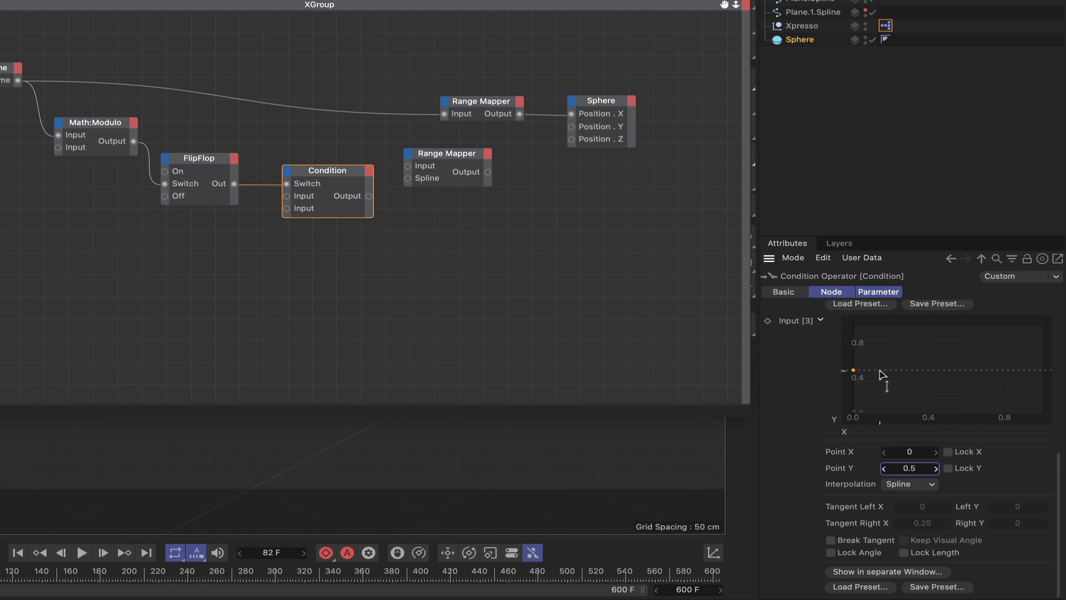
Add a second point to the Input [3] curve at Y 1 and set its Point X to 0.2.
drag(882, 370, 885, 325)
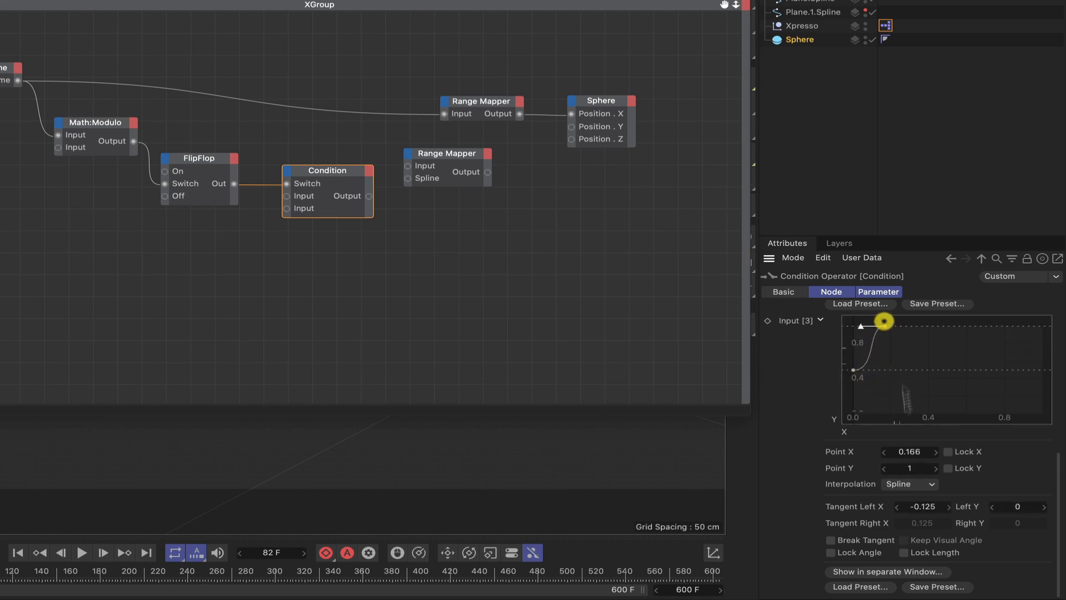
double_click(911, 451)
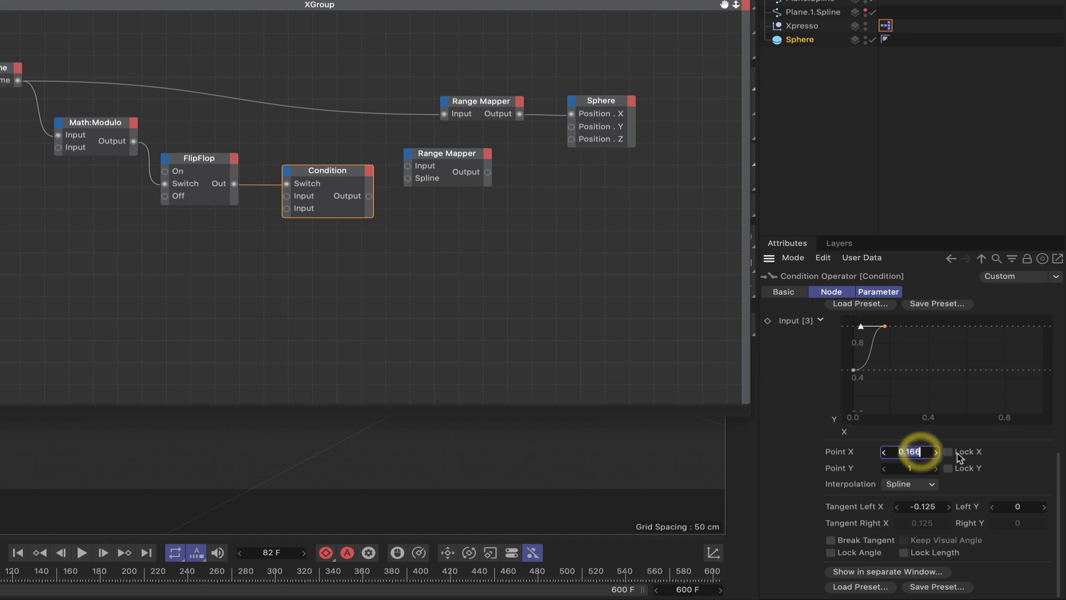
text(0.2)
key(Return)
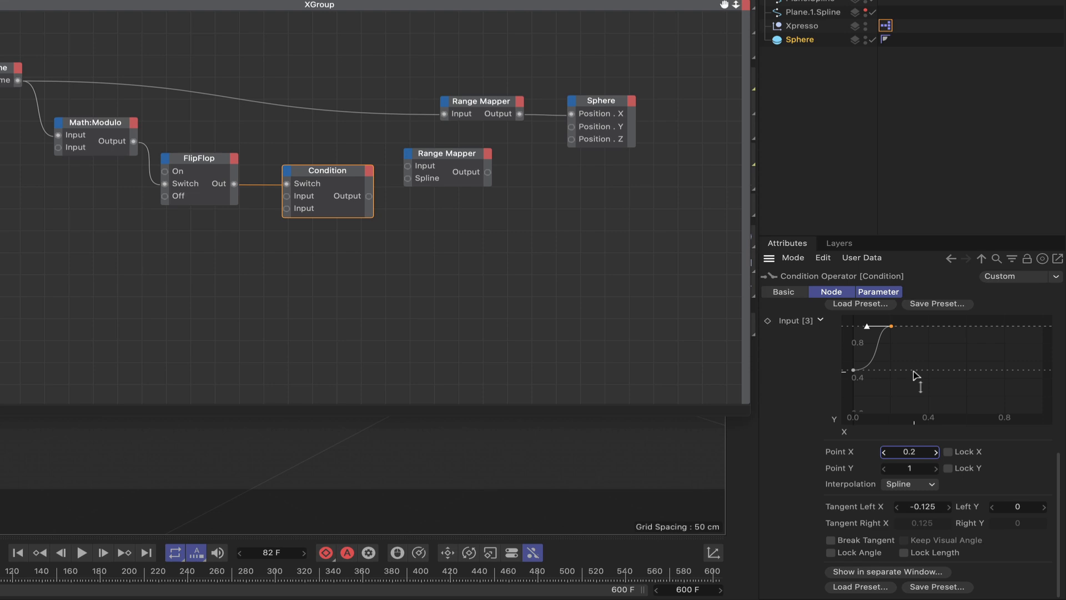
Add a third point to the Input [3] curve at Y 0 and set its Point X to 0.4.
drag(915, 372, 919, 413)
double_click(911, 452)
text(0.4)
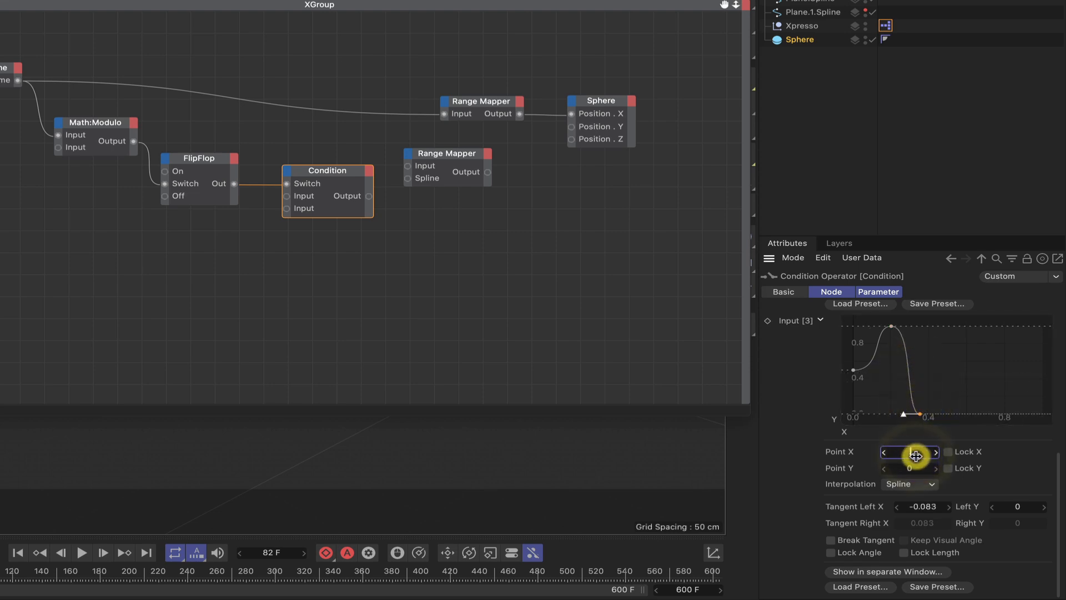
key(Return)
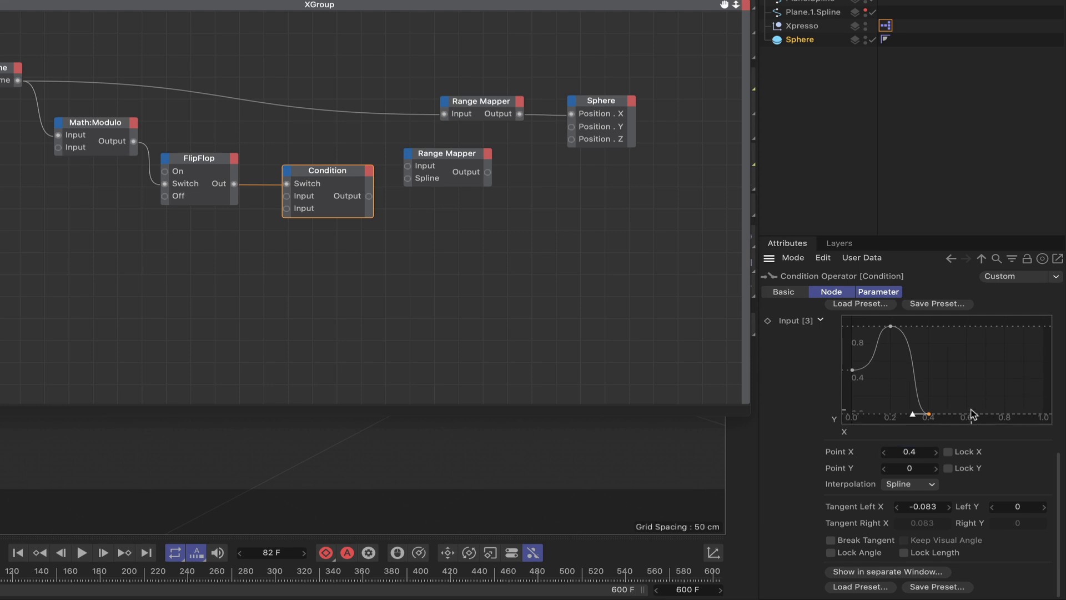
Add a fourth point to the Input [3] curve and set it to X 0.6 and Y 1.
click(960, 415)
click(915, 451)
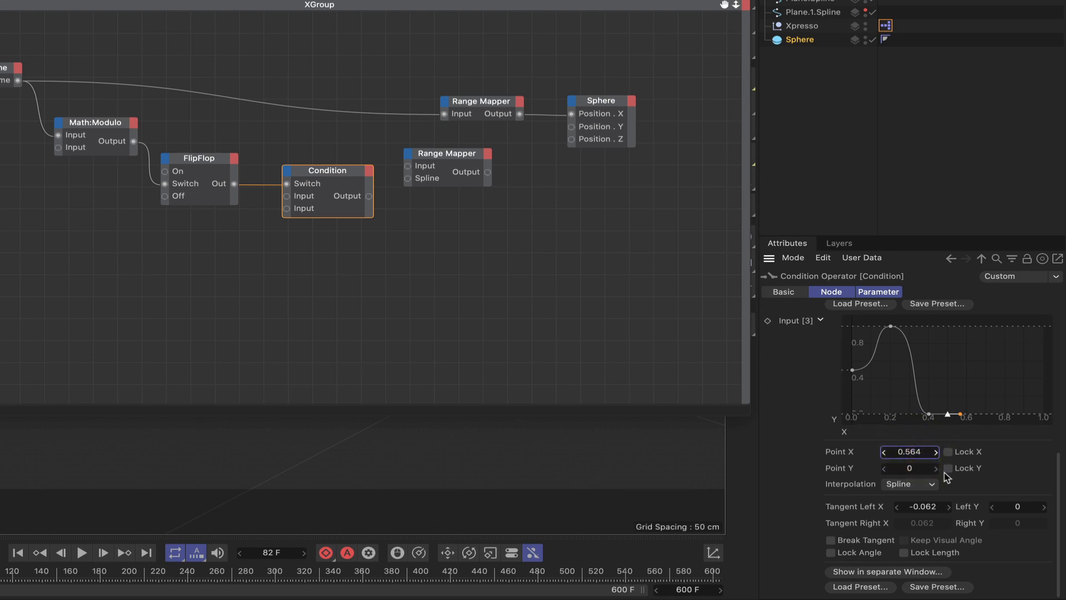
drag(926, 454, 920, 455)
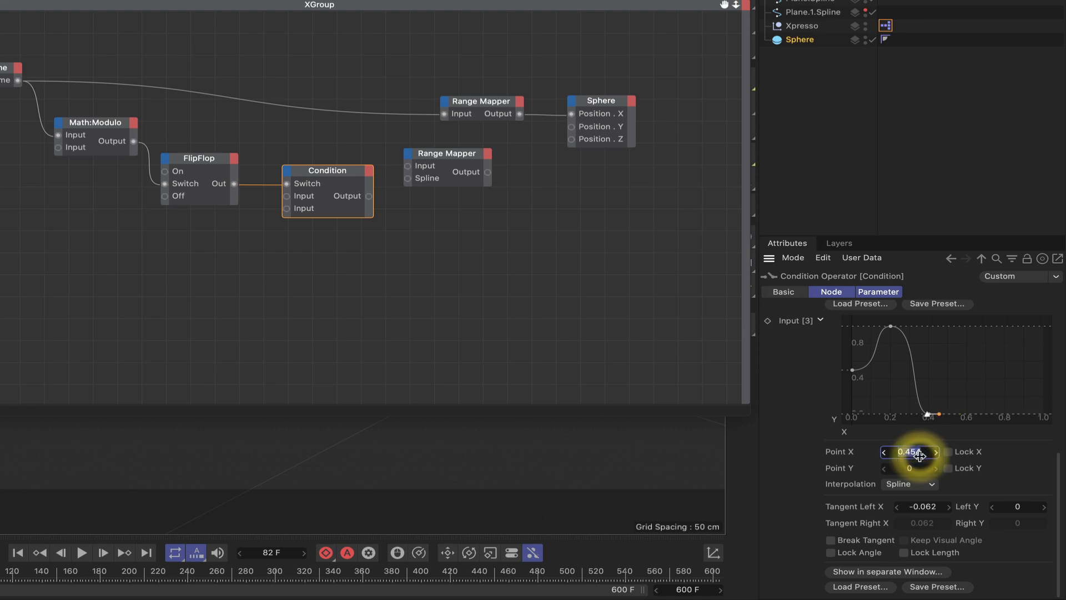
text(0.6)
key(Return)
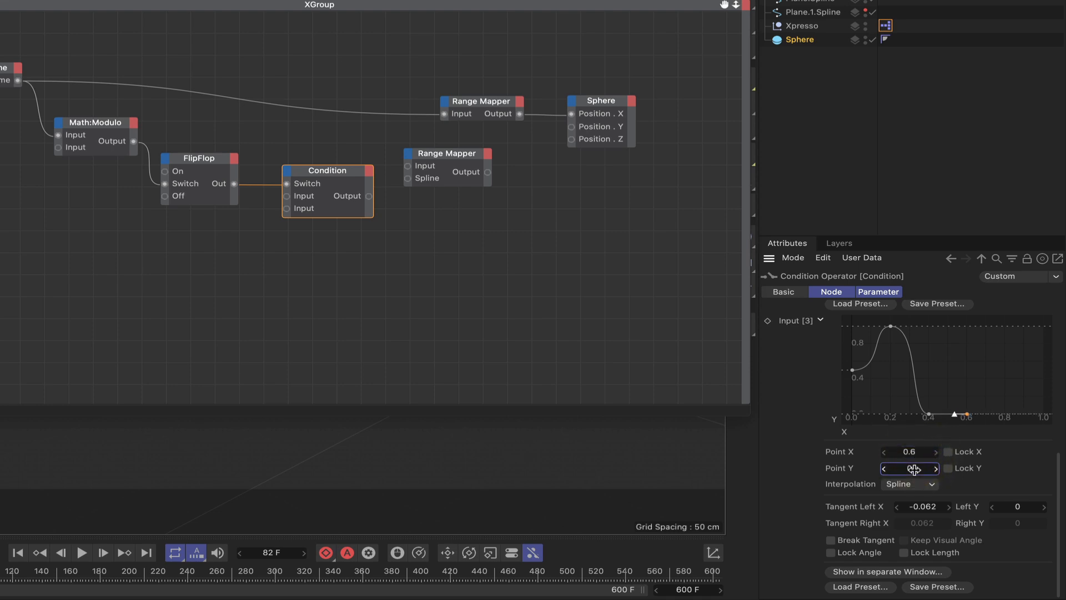
click(914, 469)
text(1)
key(Return)
Add a fifth point to the Input [3] curve and set it to X 0.8 and Y 0.
ctrl+click(1002, 413)
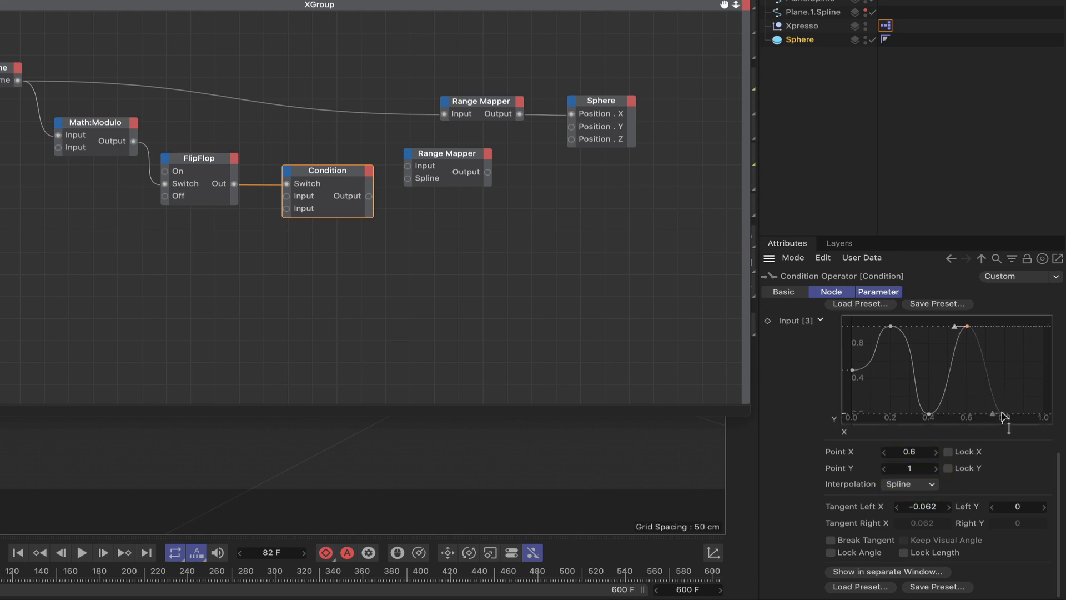
click(916, 452)
text(0)
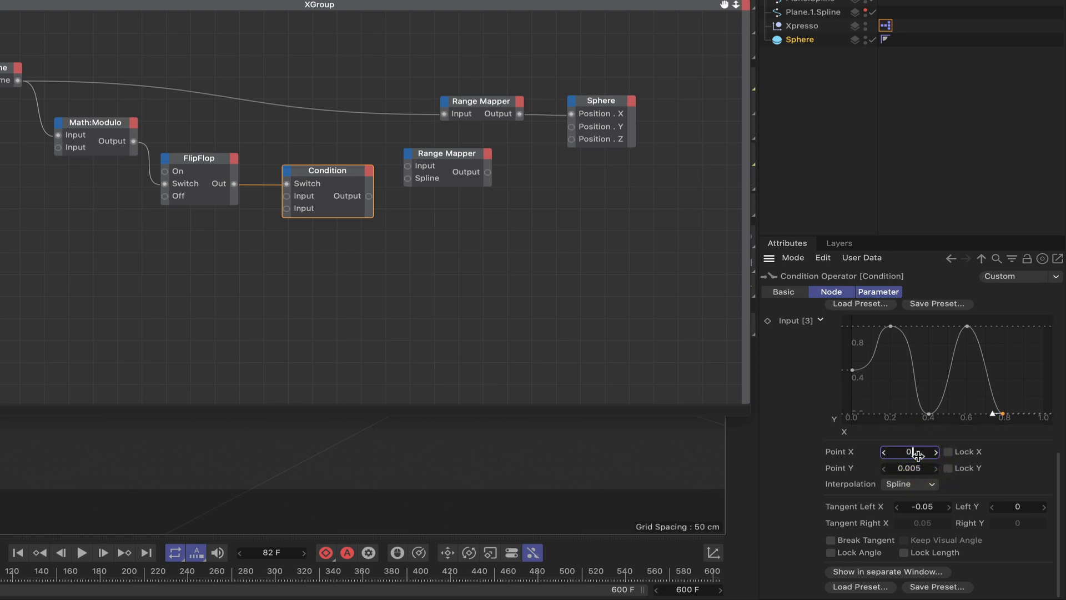
text(.8)
key(Return)
click(934, 467)
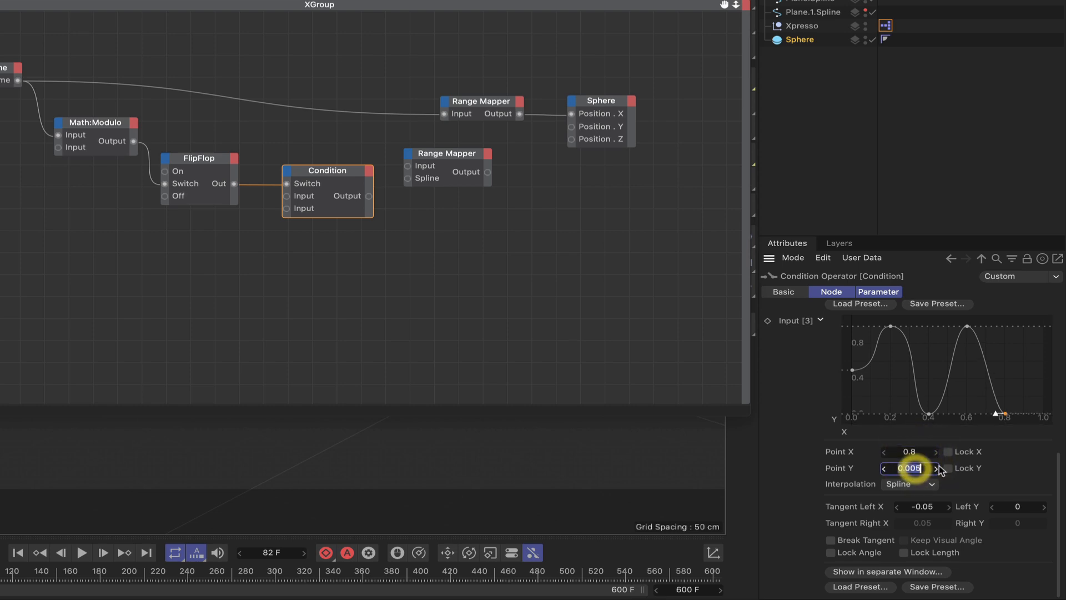
text(0)
key(Return)
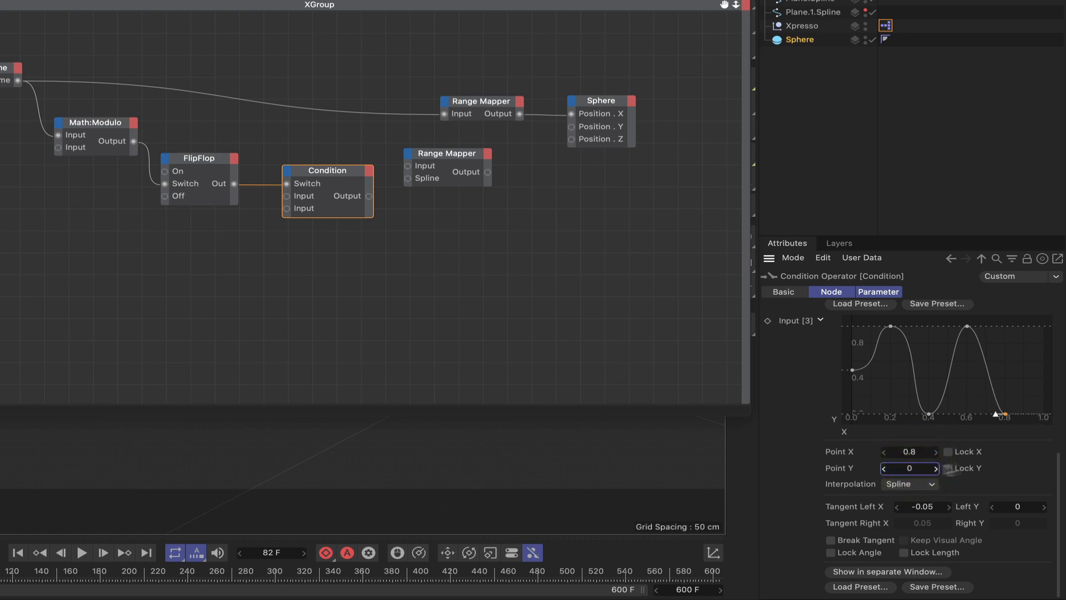
Add an end point at X 1 to the Input [3] curve and set its Point Y to 0.5.
click(1043, 376)
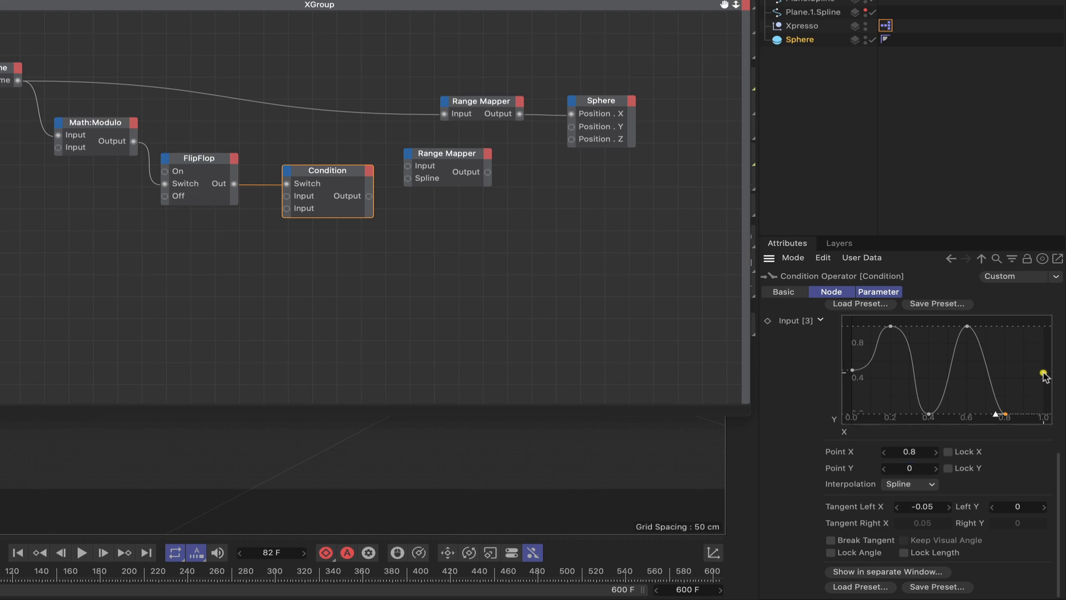
ctrl+drag(1039, 374, 1045, 372)
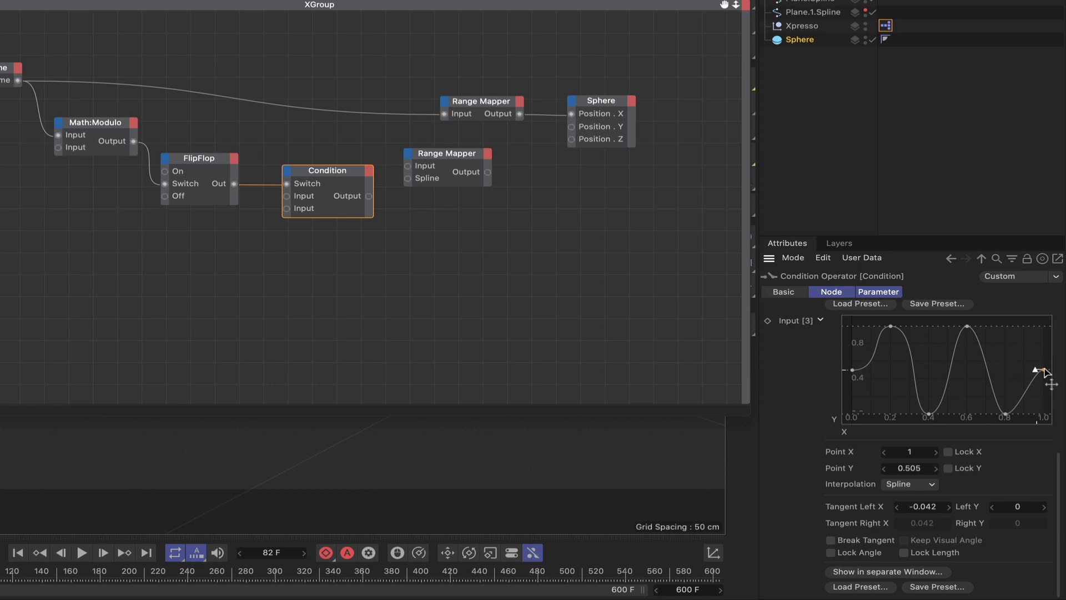
click(917, 468)
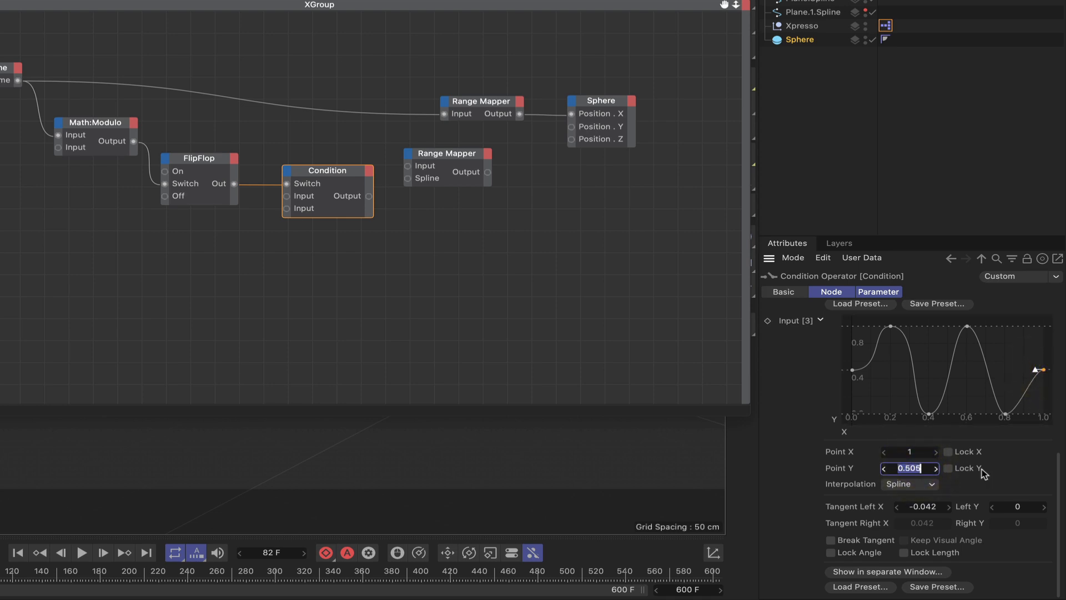
text(.)
Set Tangent Left X to -0.125 for the end point of the Input [3] curve.
click(932, 507)
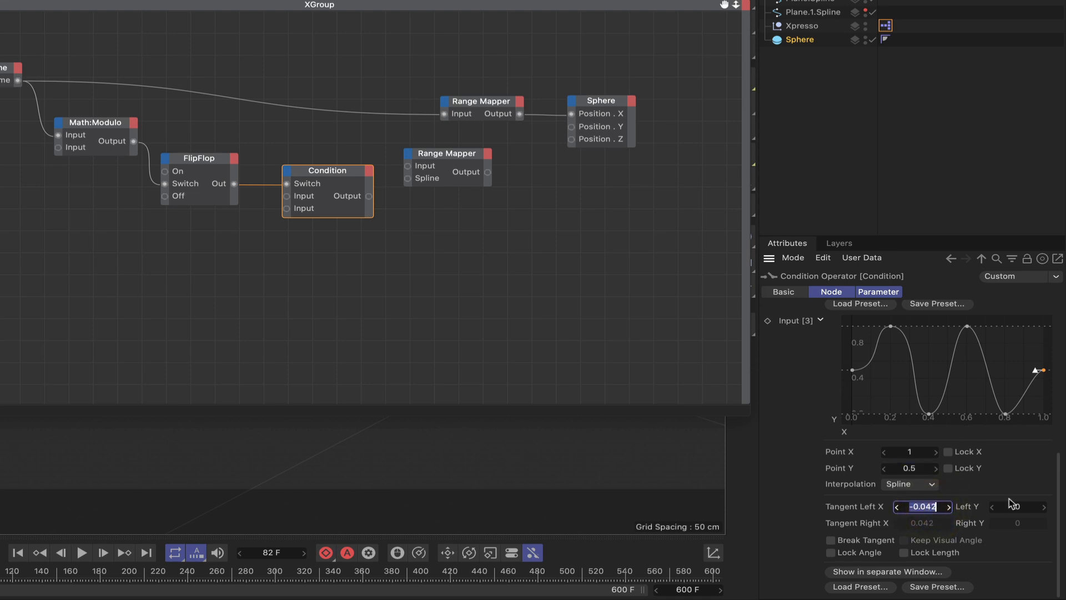
text(-0.125)
key(Return)
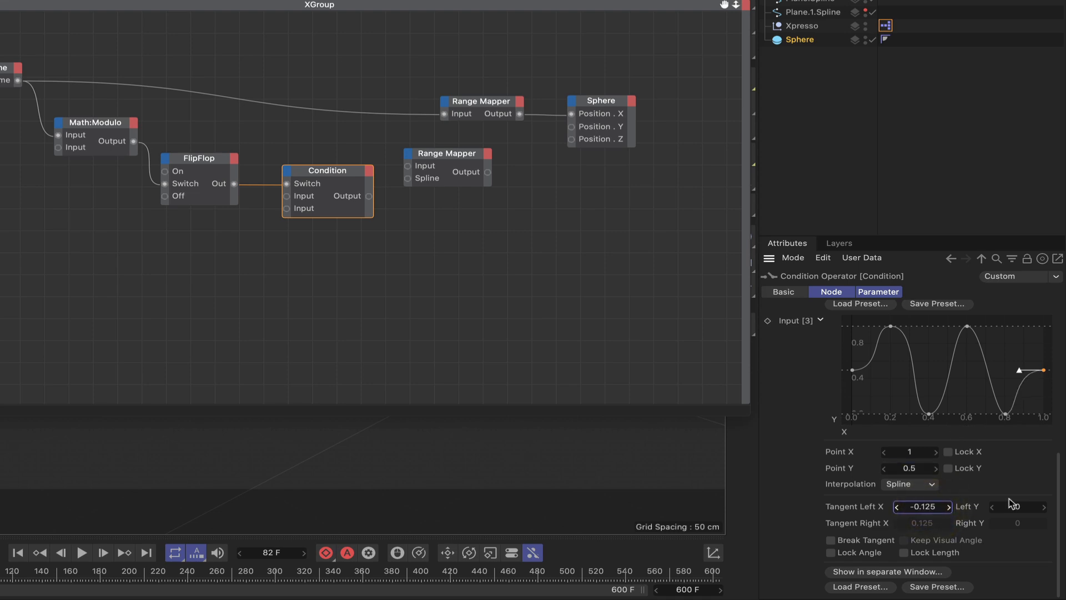
Set Tangent Left X to -0.125 for the fifth point of the Input [3] curve, at X 0.8.
click(1006, 416)
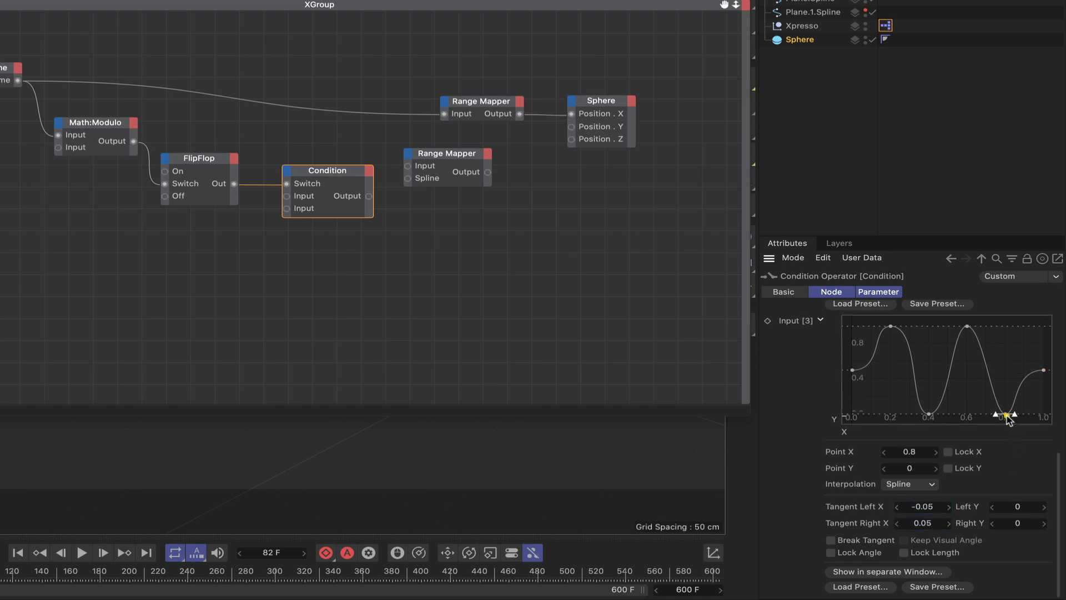
double_click(930, 509)
text(-0)
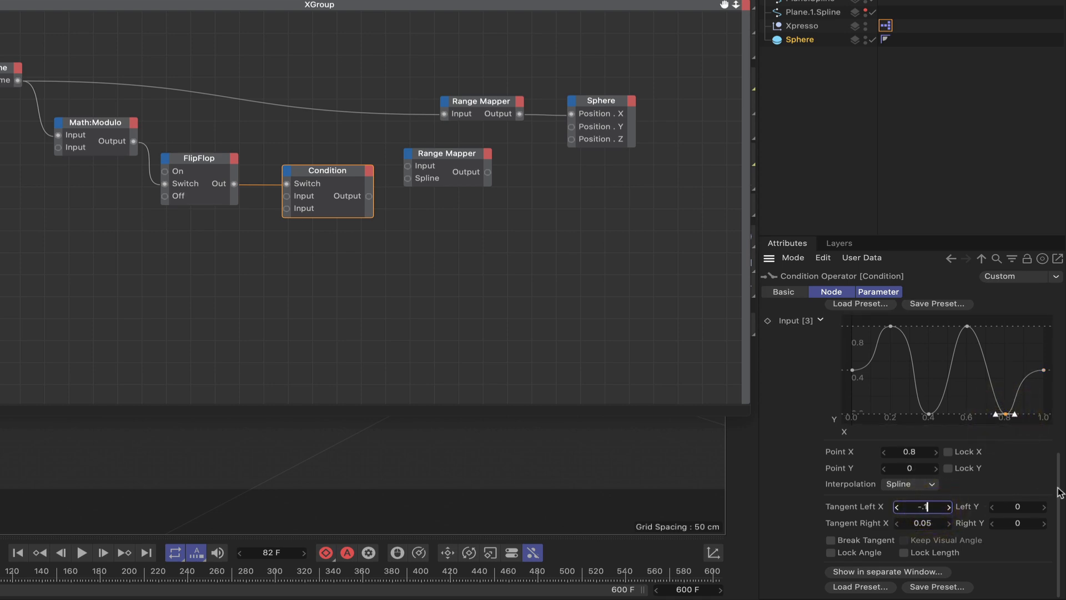
text(.125)
key(Return)
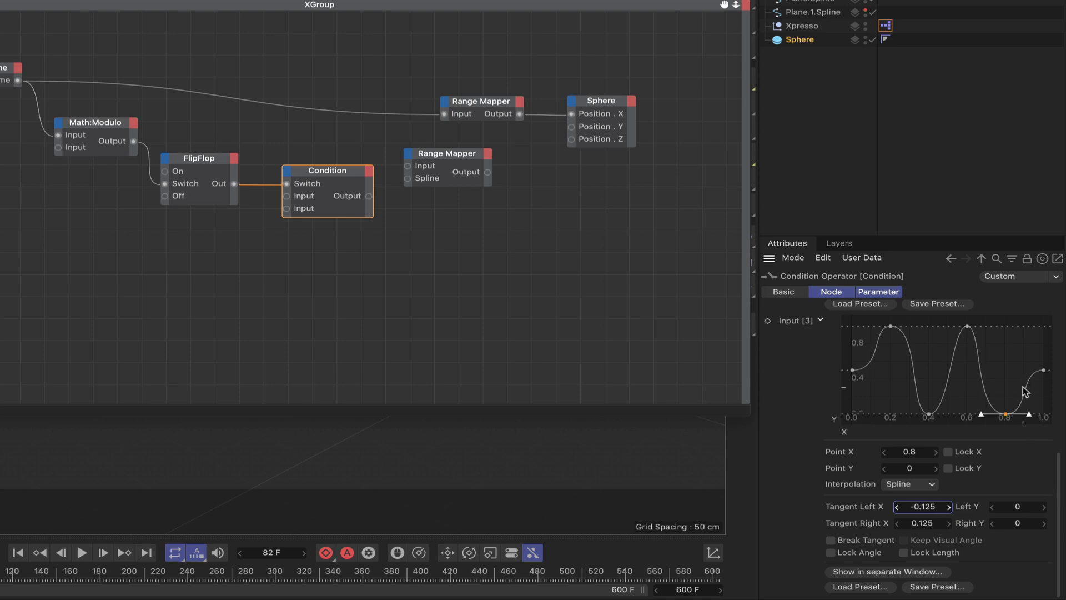
Set Tangent Left X to -0.125 for the fourth point of the Input [3] curve, at X 0.6.
right_click(971, 331)
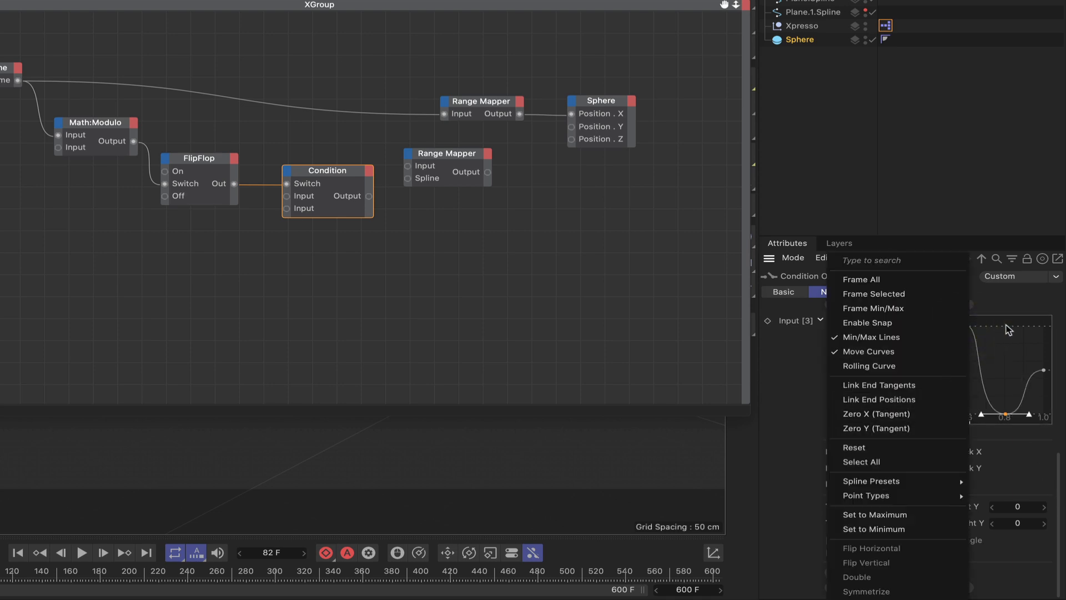
click(1007, 324)
click(966, 327)
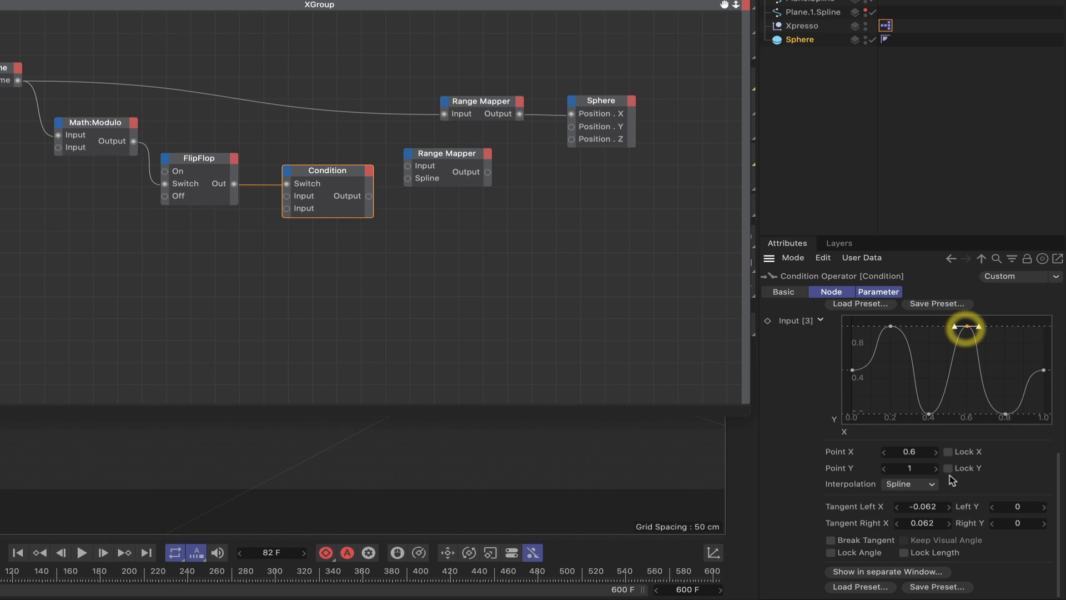
double_click(939, 507)
key(BackSpace)
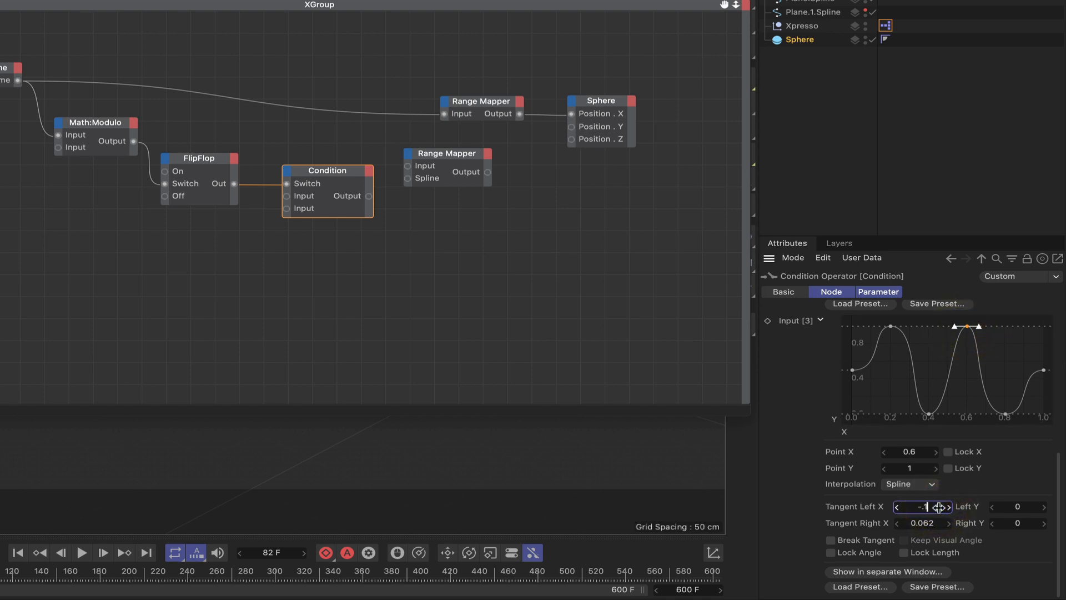
text(-.125)
key(Return)
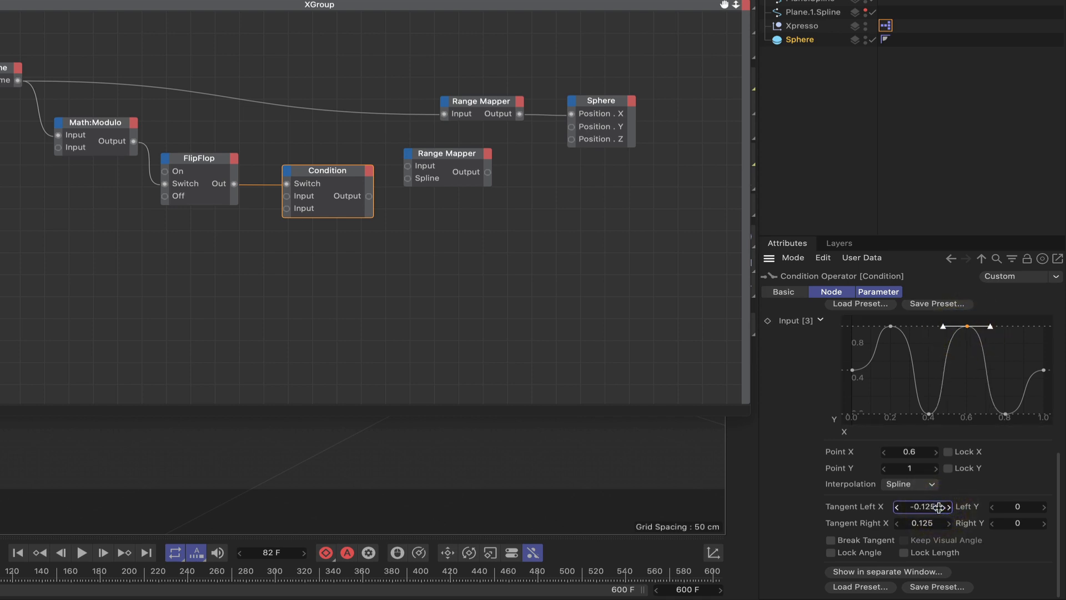
Set Tangent Left X to -0.125 for the third point of the Input [3] curve, at X 0.4.
click(928, 416)
double_click(923, 506)
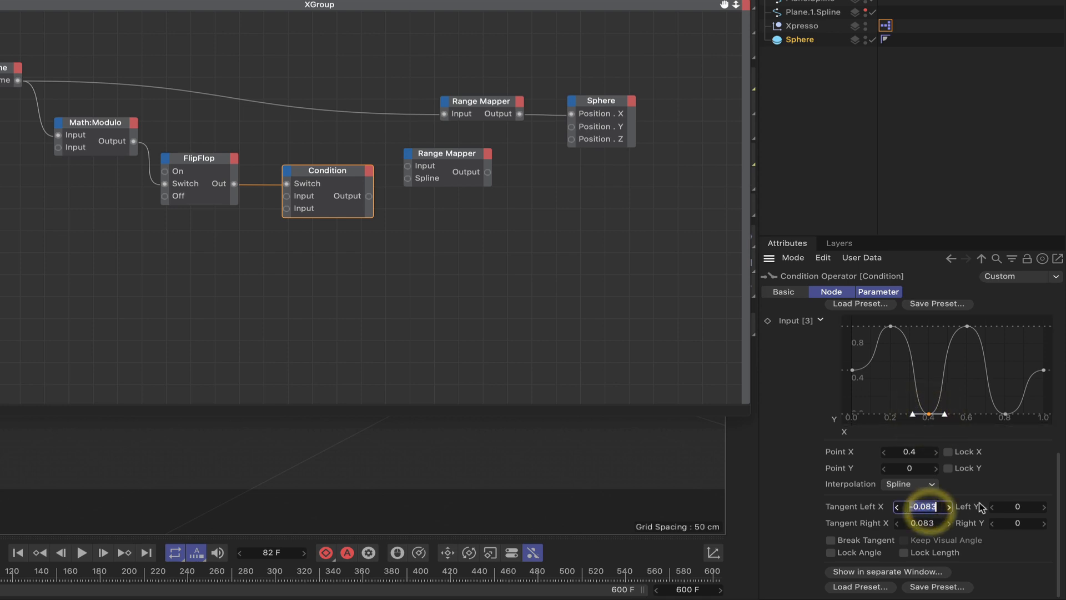
key(BackSpace)
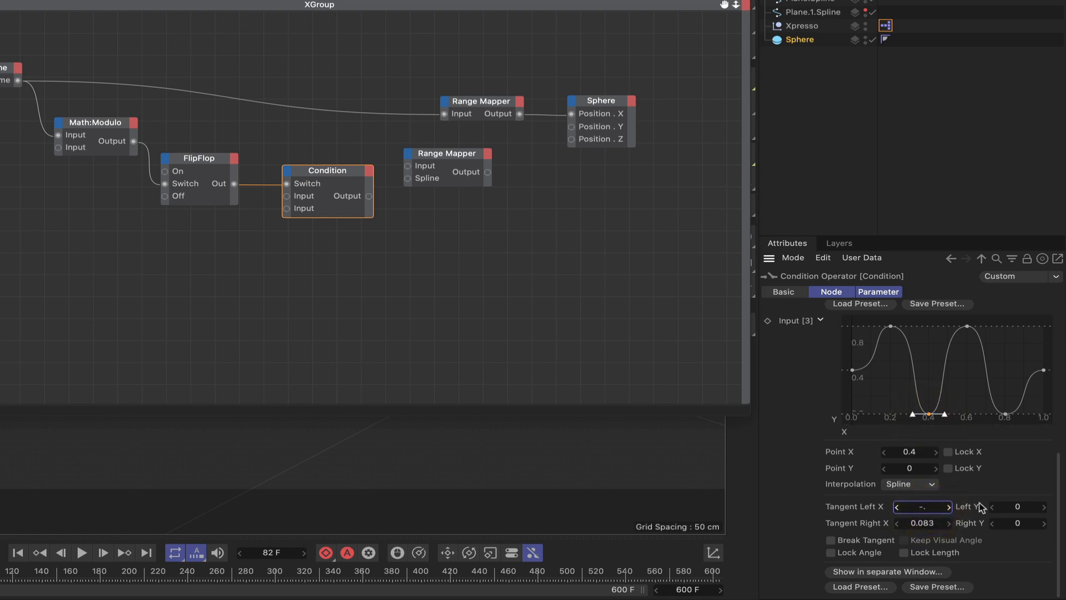
text(-0.125)
key(Return)
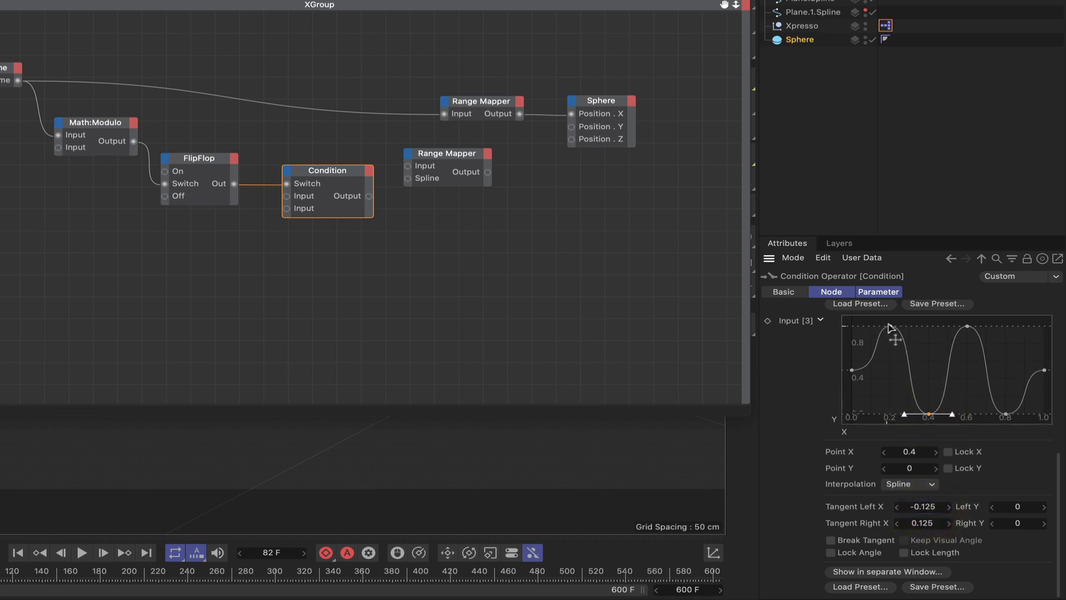
Set Tangent Right X to 0.125 for the start point of the Input [3] curve, at X 0.
click(890, 326)
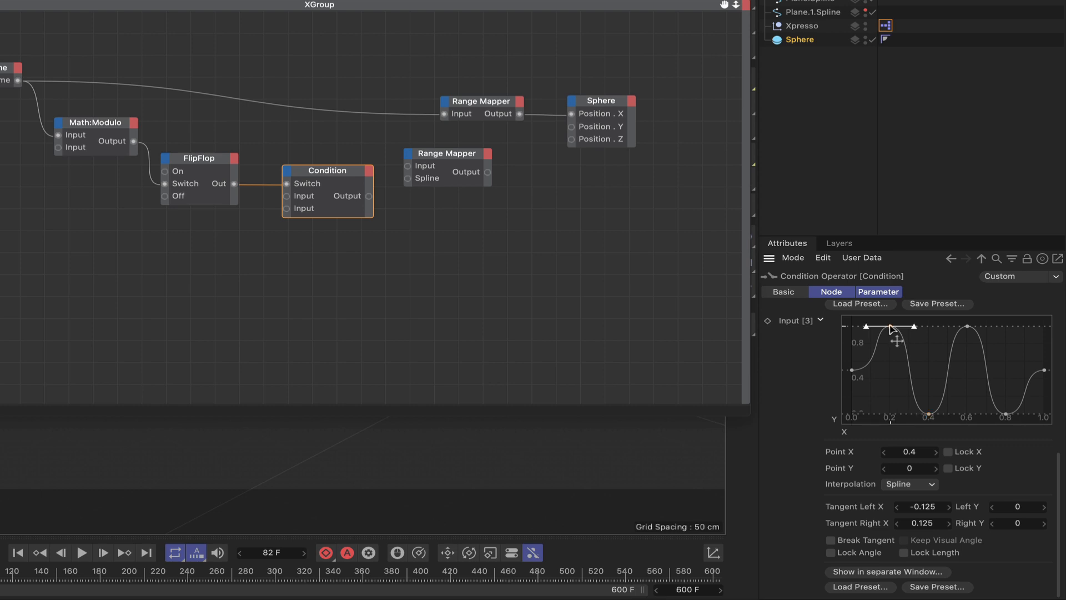
click(852, 370)
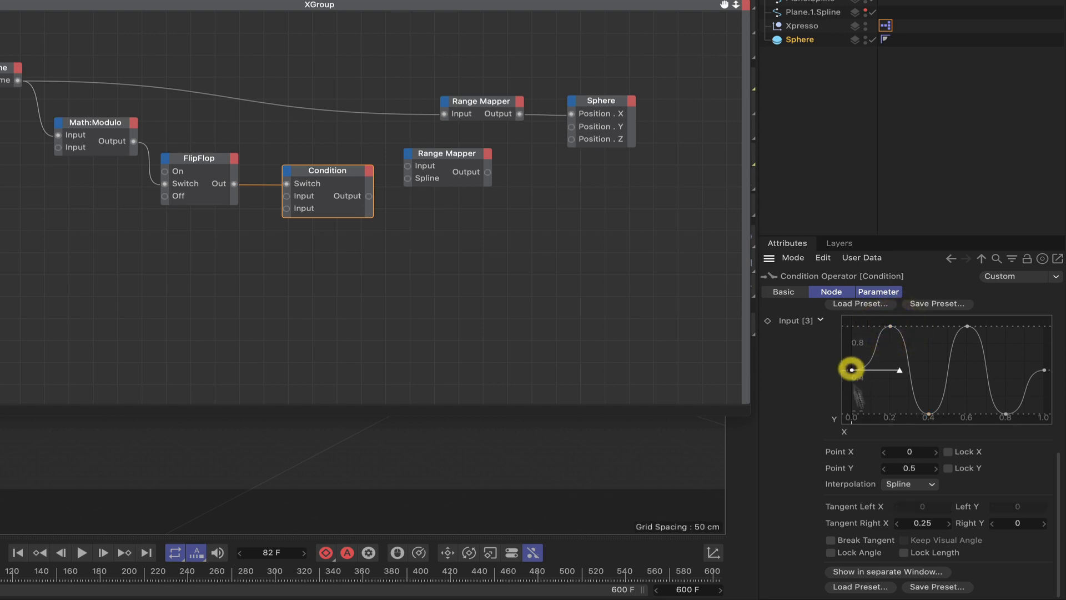
double_click(923, 523)
text(.12)
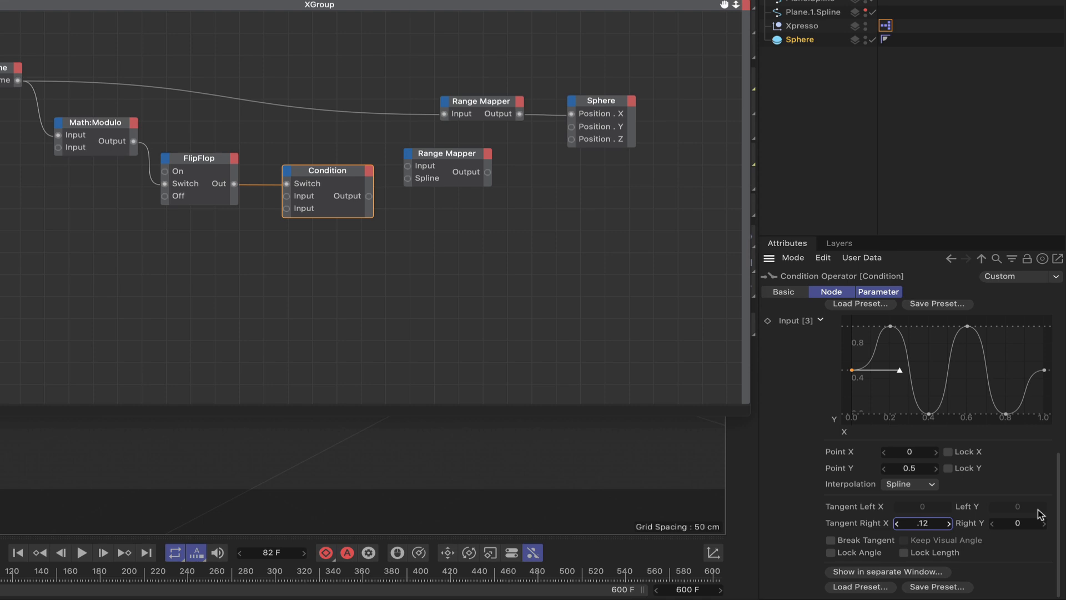
text(5)
key(Return)
click(784, 411)
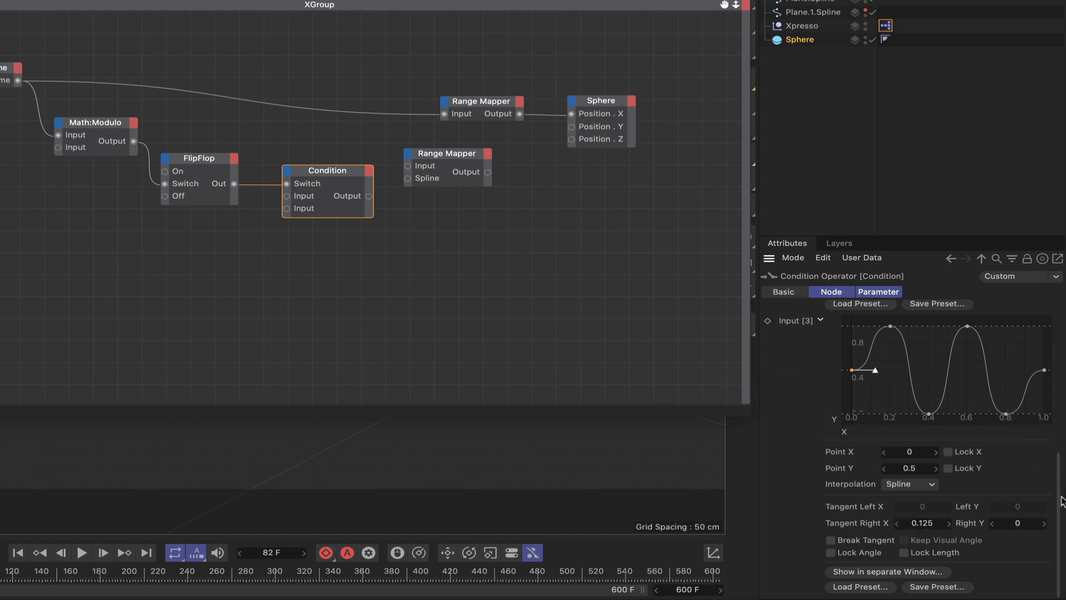
Connect the Condition's Output to the second Range Mapper's Spline port and move the Sphere node farther away from the Range Mappers.
drag(1059, 499, 1059, 409)
scroll(425, 192, down, 1)
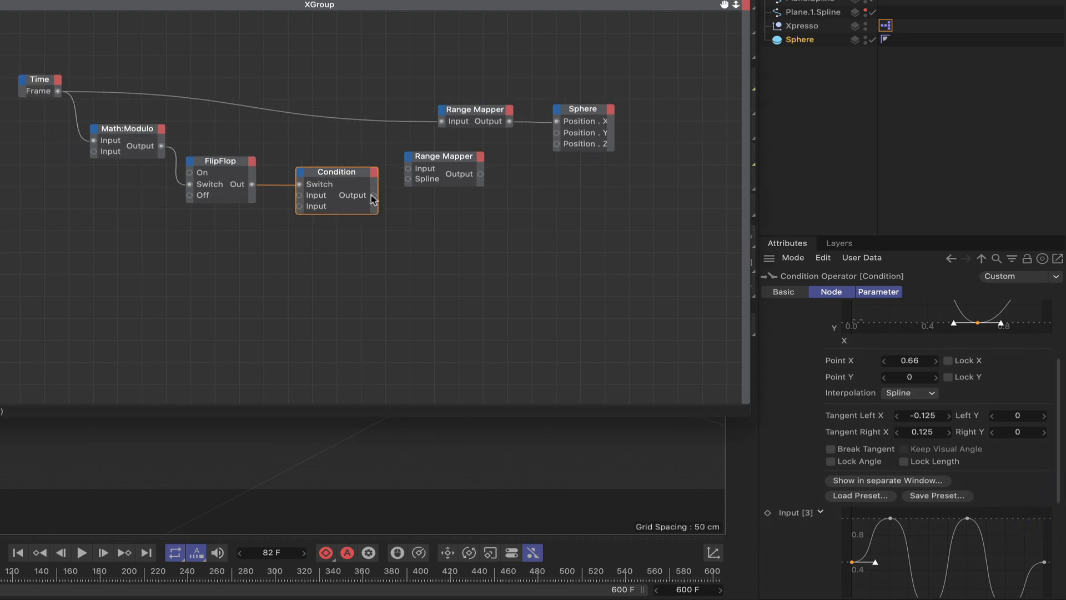
drag(381, 194, 408, 178)
drag(591, 103, 641, 107)
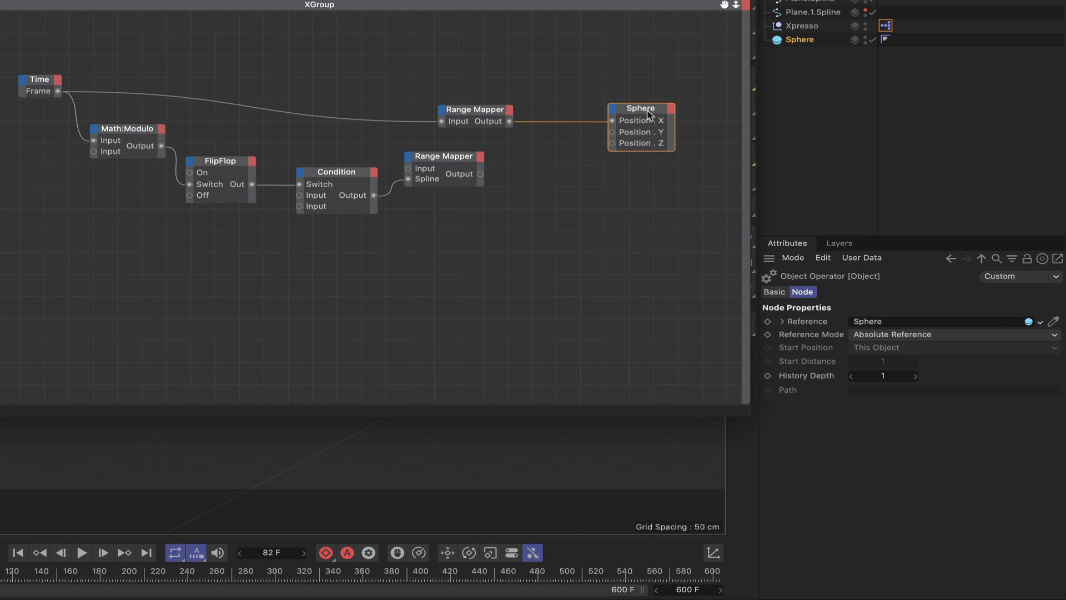
drag(648, 114, 667, 115)
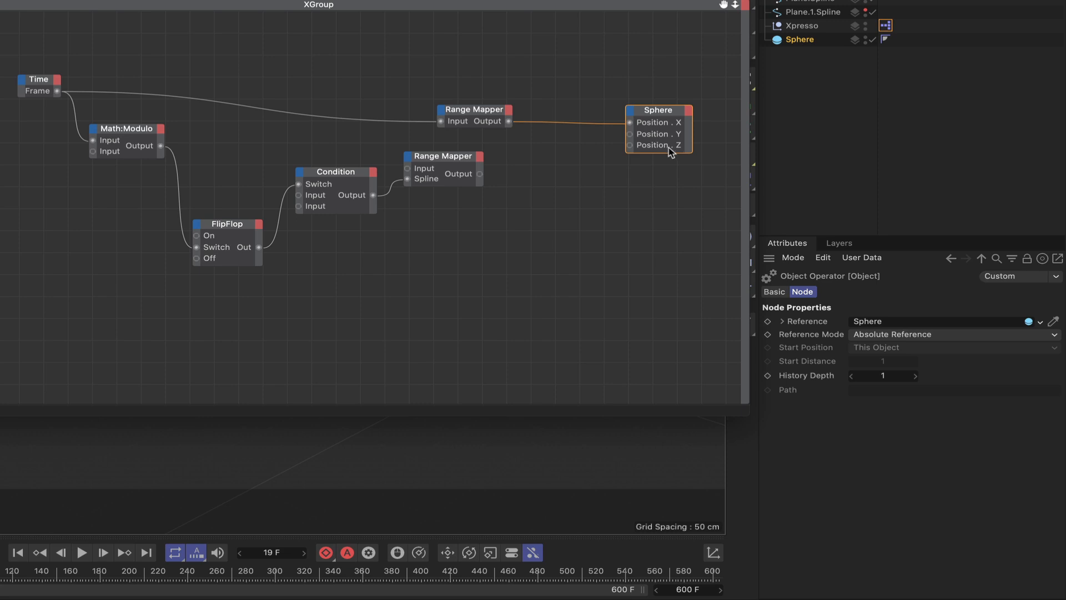
Set the second Range Mapper's Output Lower to -150 and Output Upper to 150, and connect Time's Frame output to its Input.
click(447, 158)
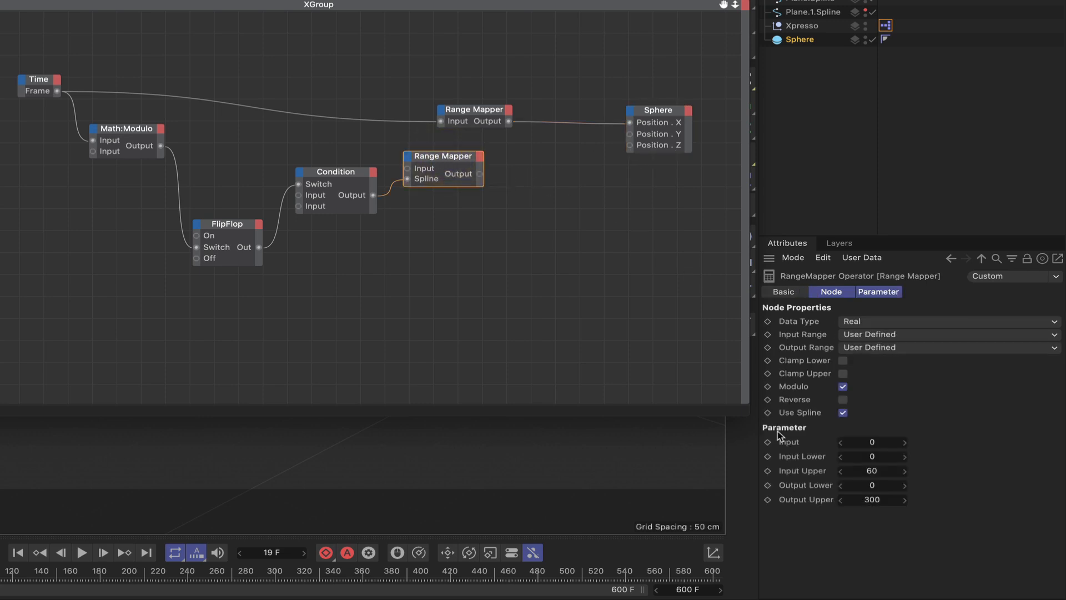
click(881, 487)
text(-150)
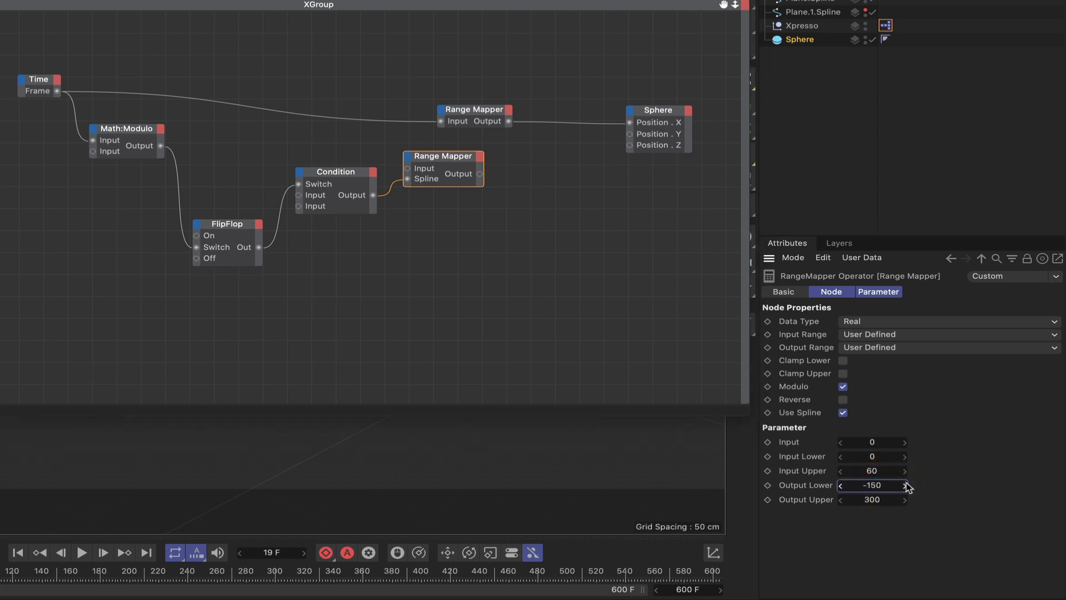
click(875, 499)
text(150)
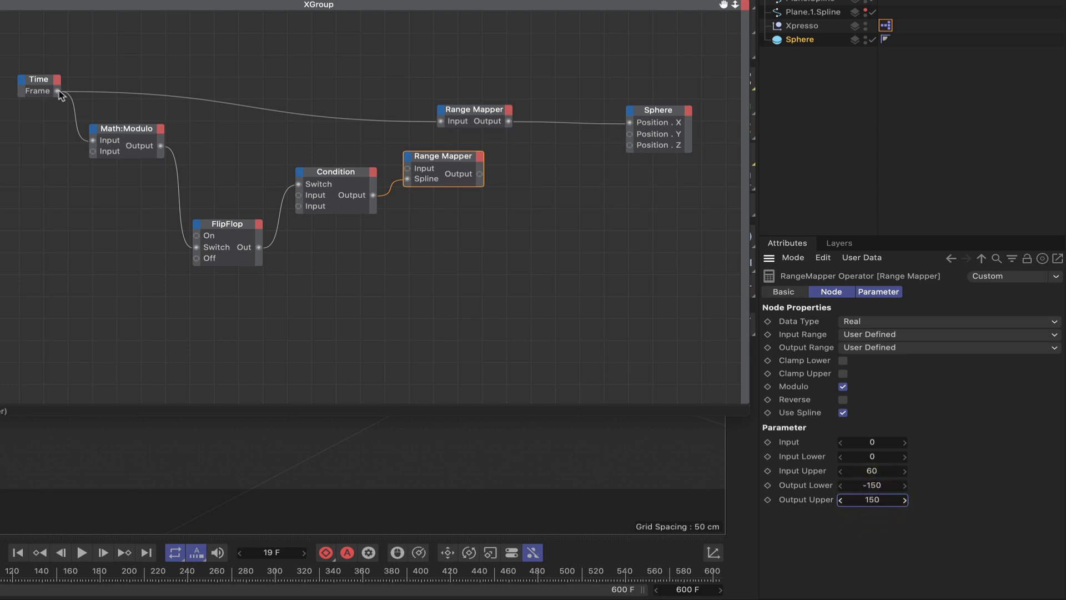
drag(275, 105, 408, 168)
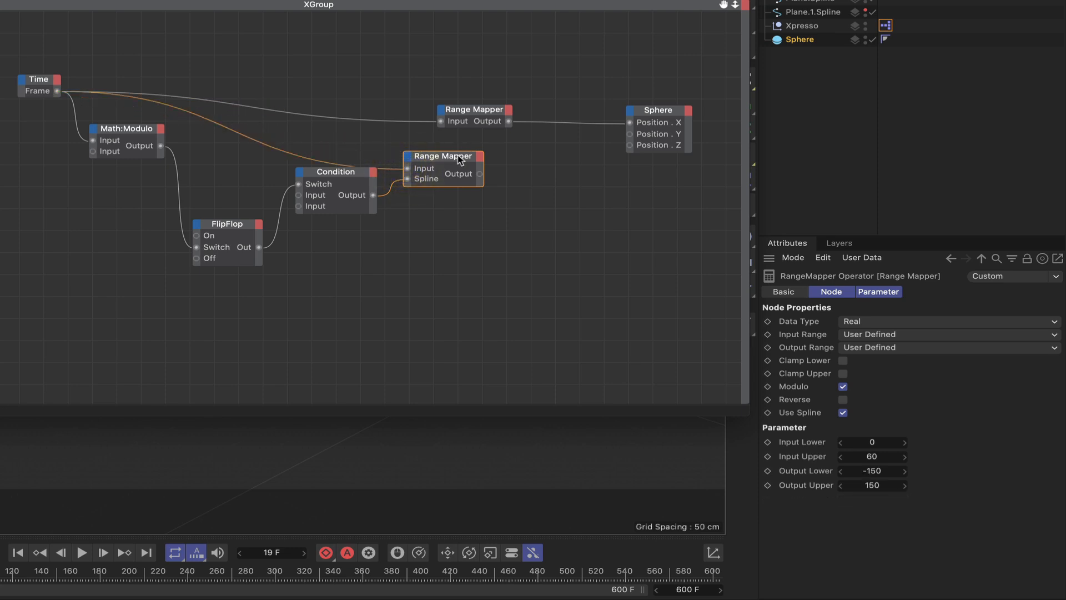
Add a Python script node to the XGroup and place it beside the spline-driven Range Mapper.
drag(466, 151, 461, 148)
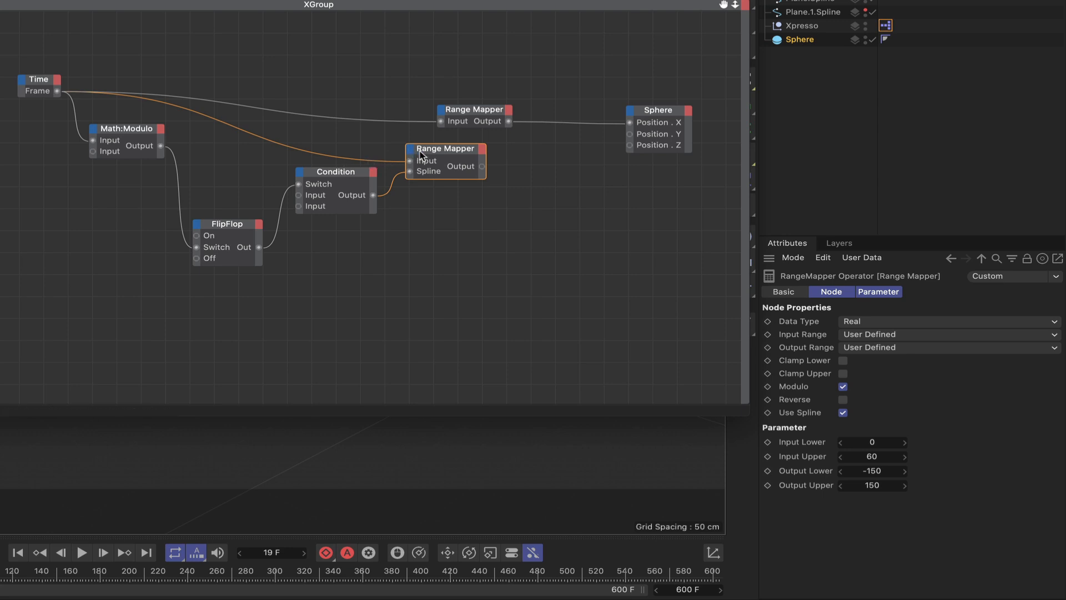
right_click(482, 236)
mouse_move(565, 265)
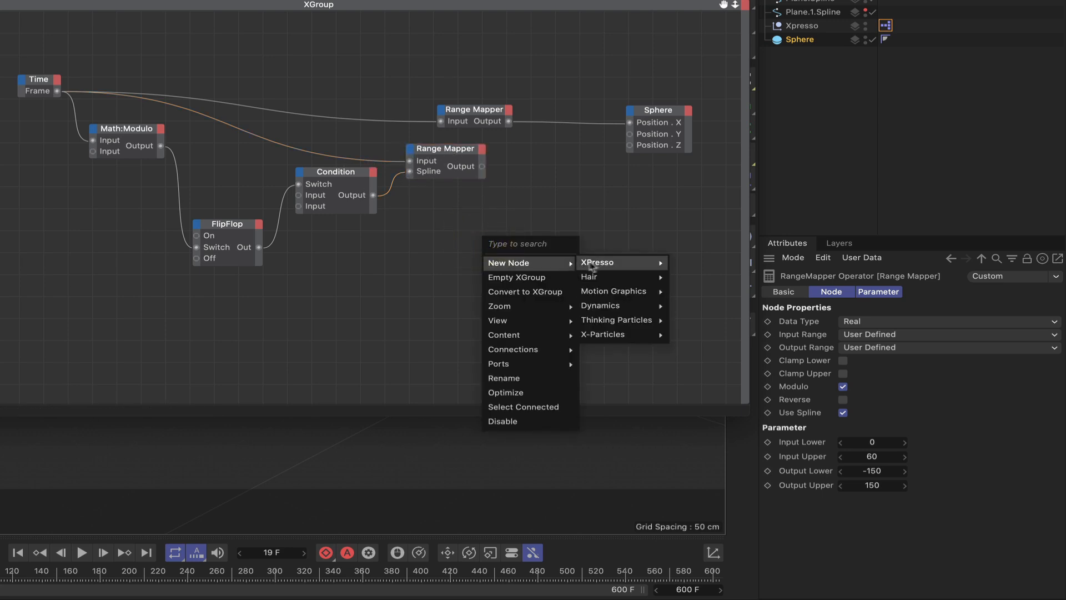
mouse_move(614, 263)
mouse_move(684, 319)
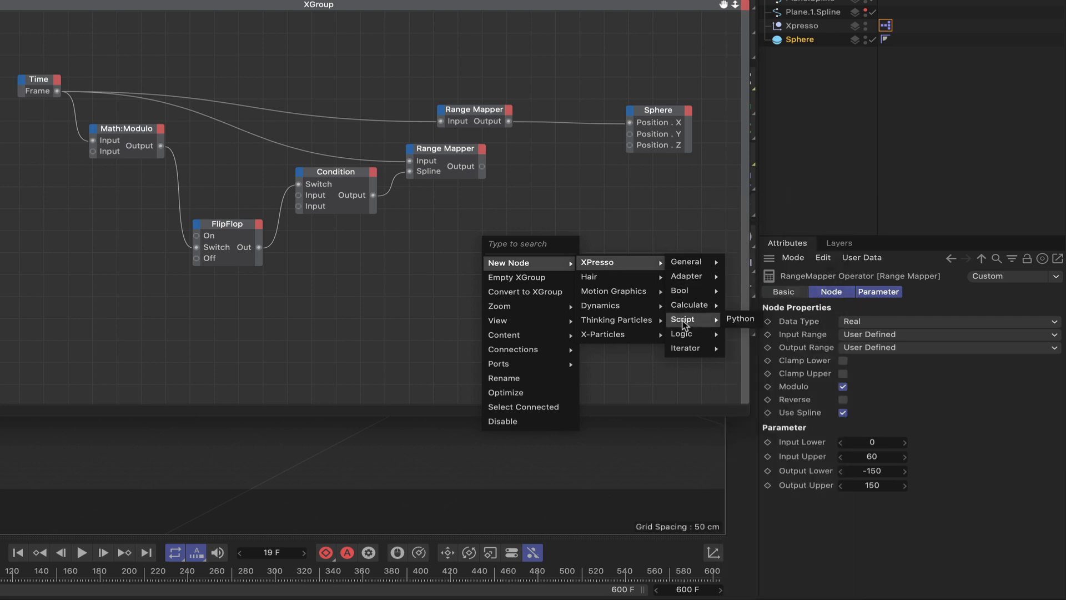
click(731, 320)
drag(497, 223, 572, 172)
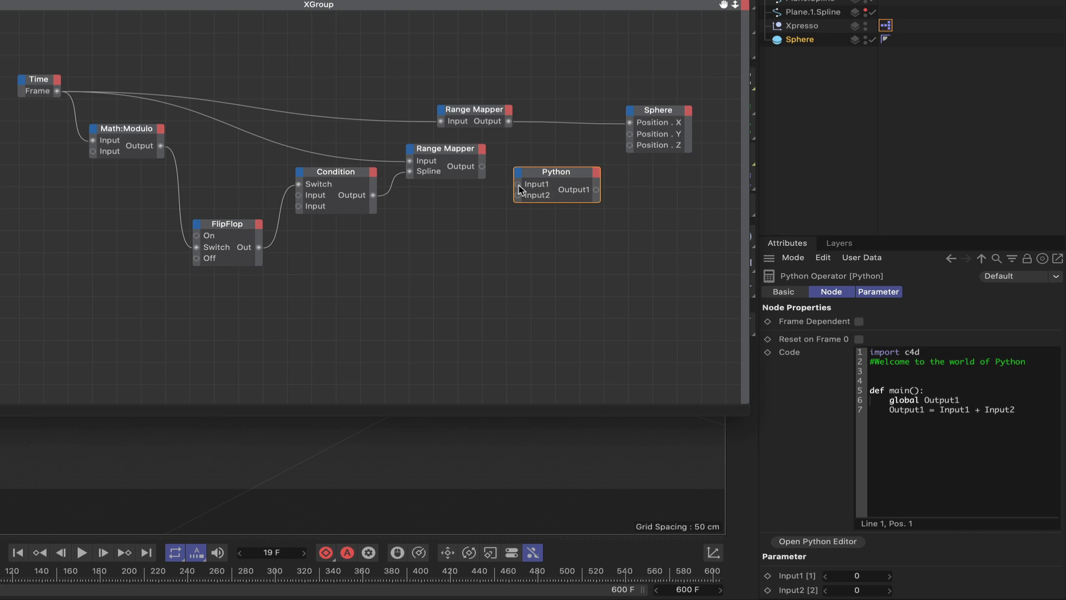
Check the port information of the Python node's Input1 port and rename the port range_in.
right_click(519, 190)
click(539, 192)
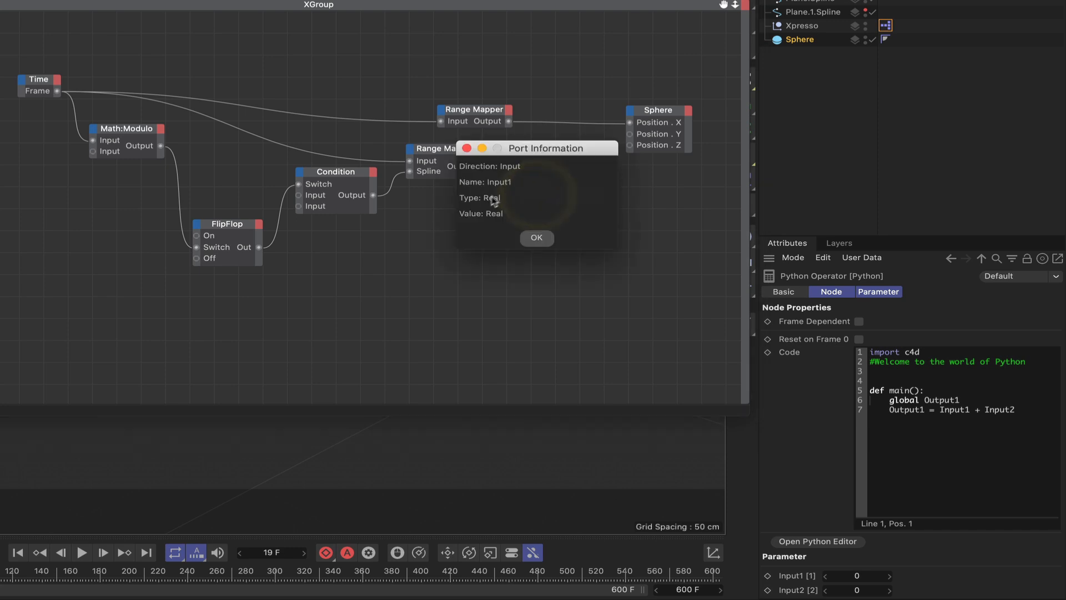
click(536, 237)
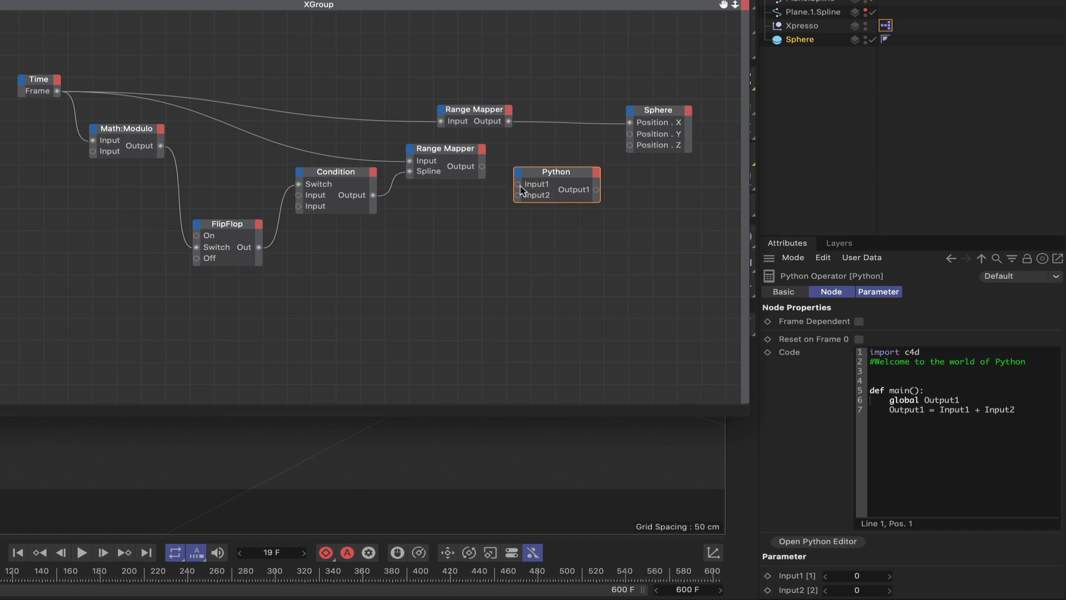
right_click(533, 190)
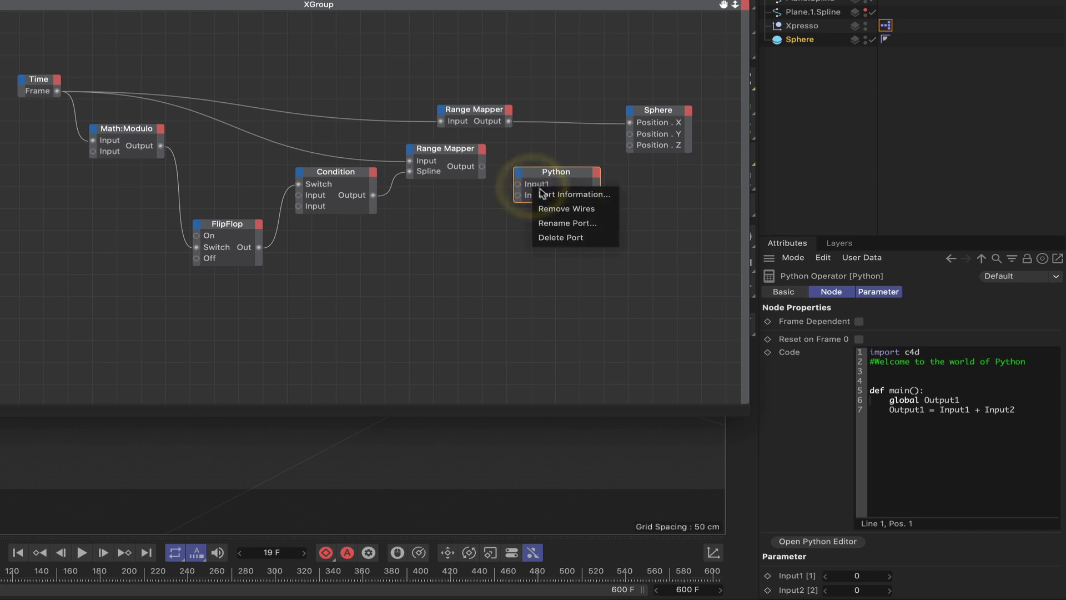
click(553, 223)
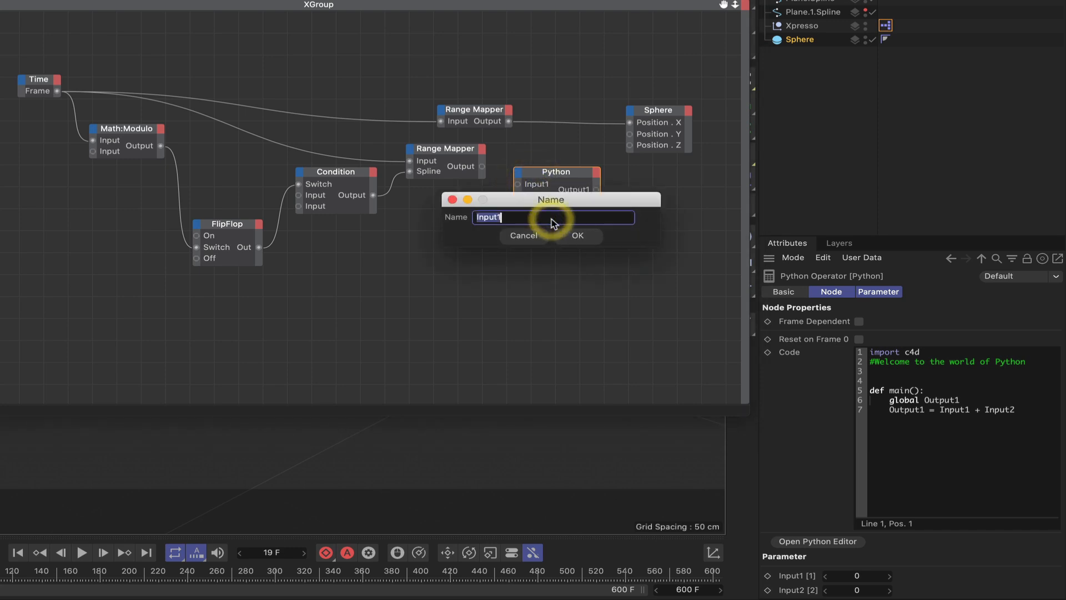
text(range_in)
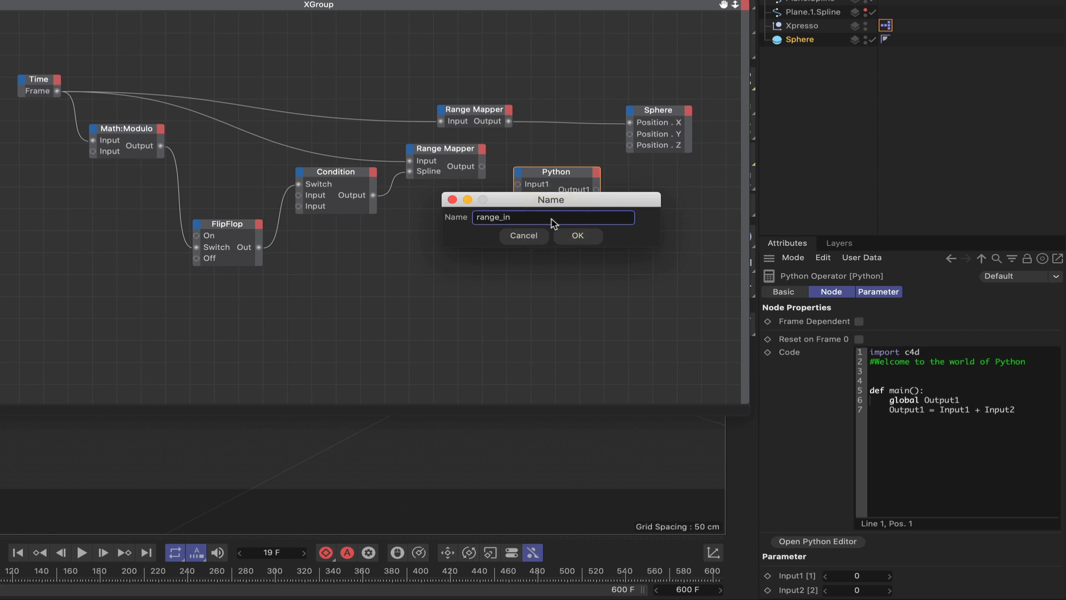
key(Return)
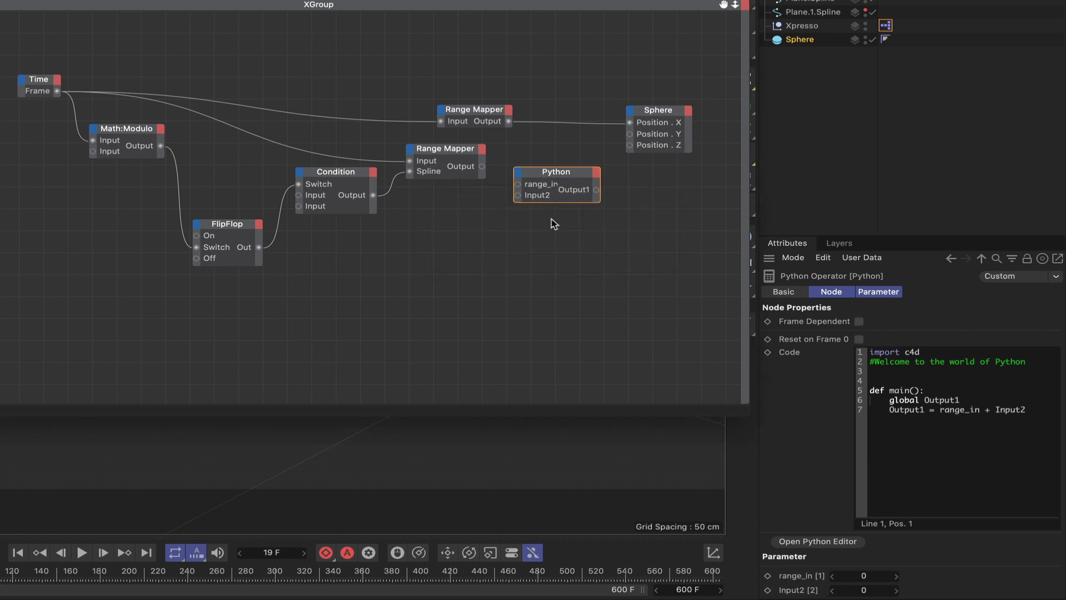
Replace the Python node's Input2 port with a Bool input port named boole.
right_click(518, 199)
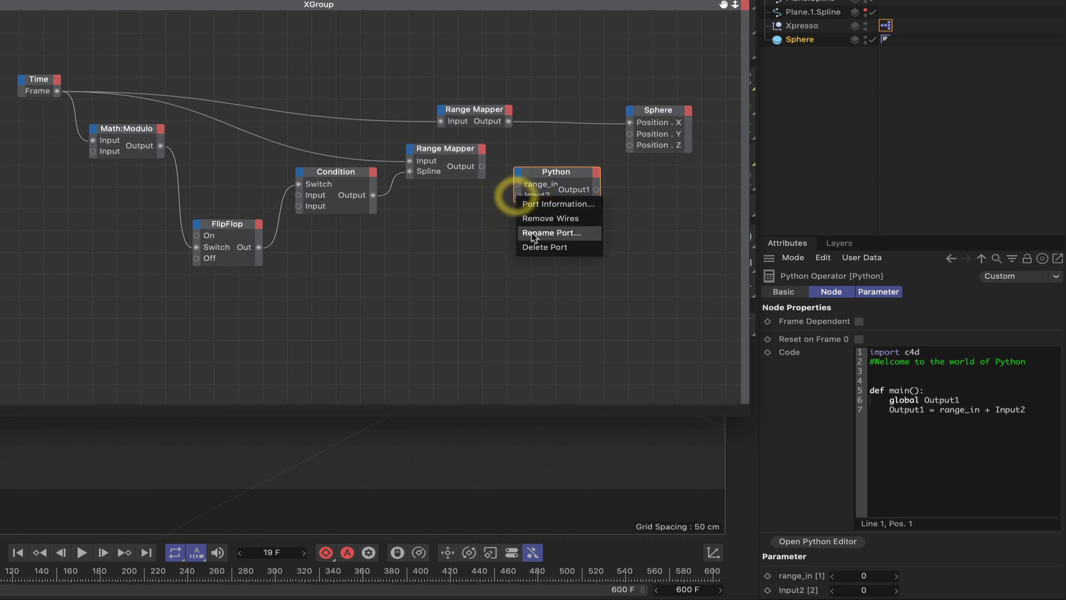
click(535, 247)
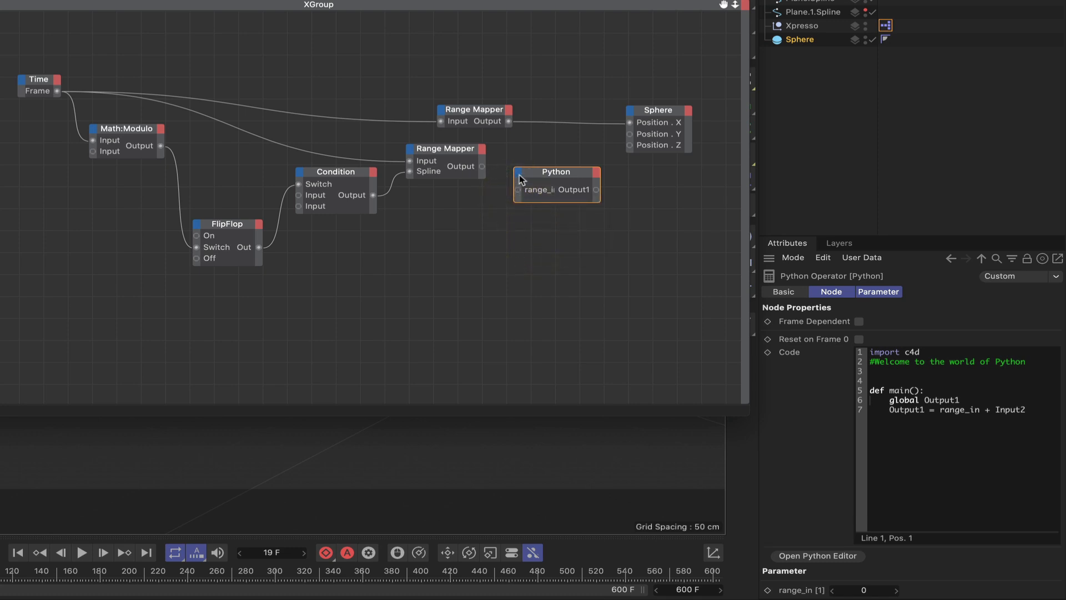
click(518, 174)
click(532, 199)
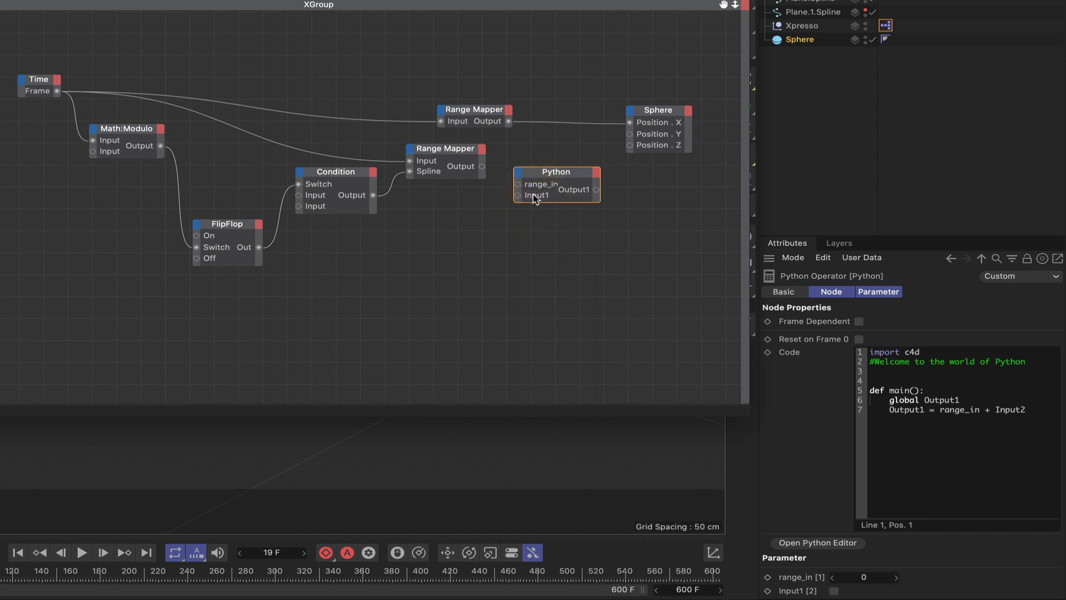
right_click(534, 198)
click(554, 230)
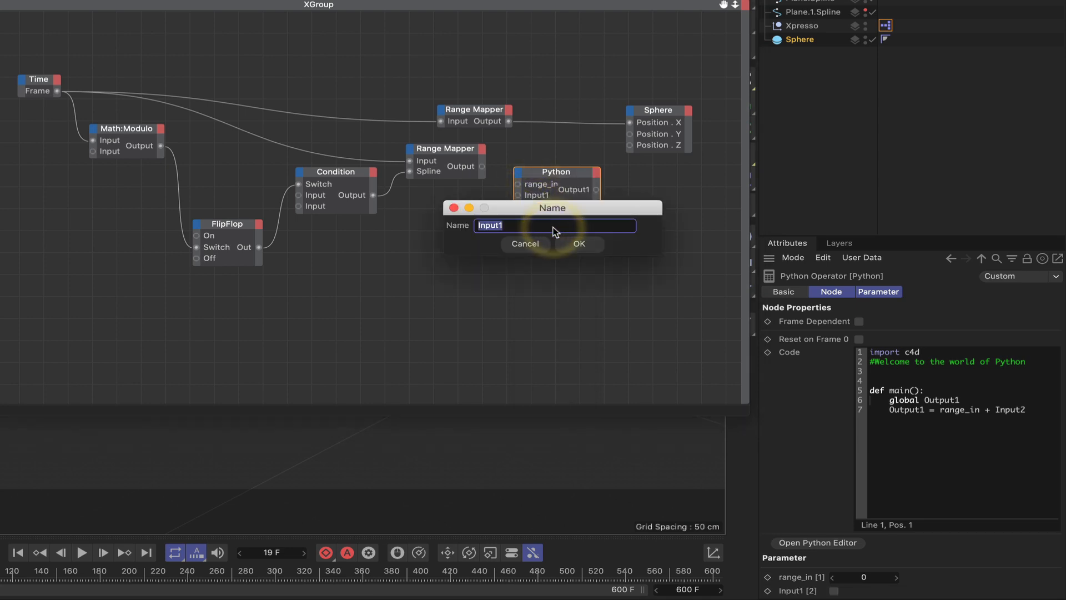
text(boole)
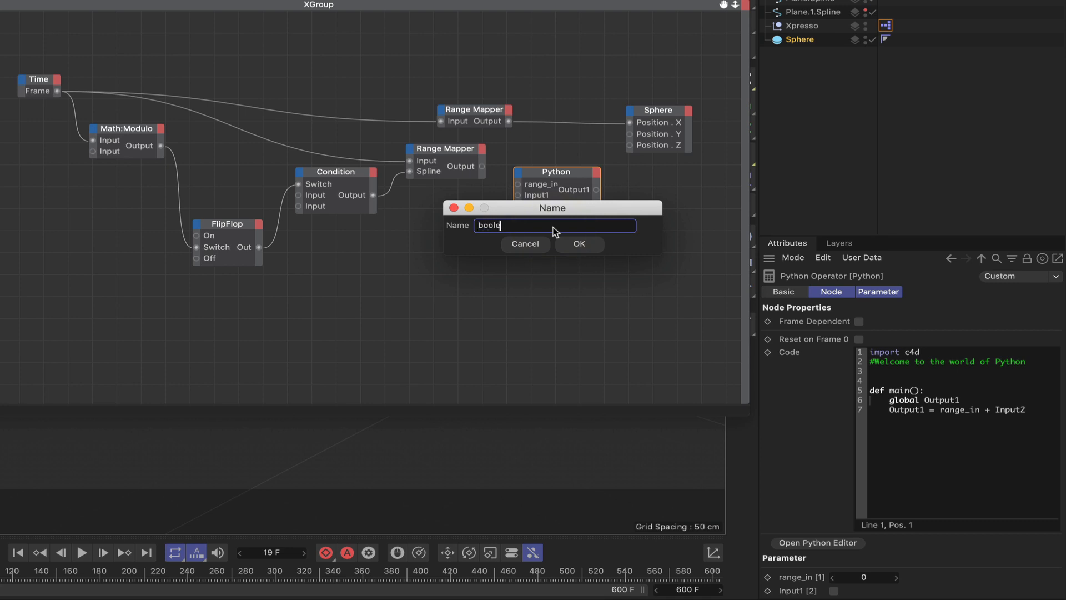
key(Return)
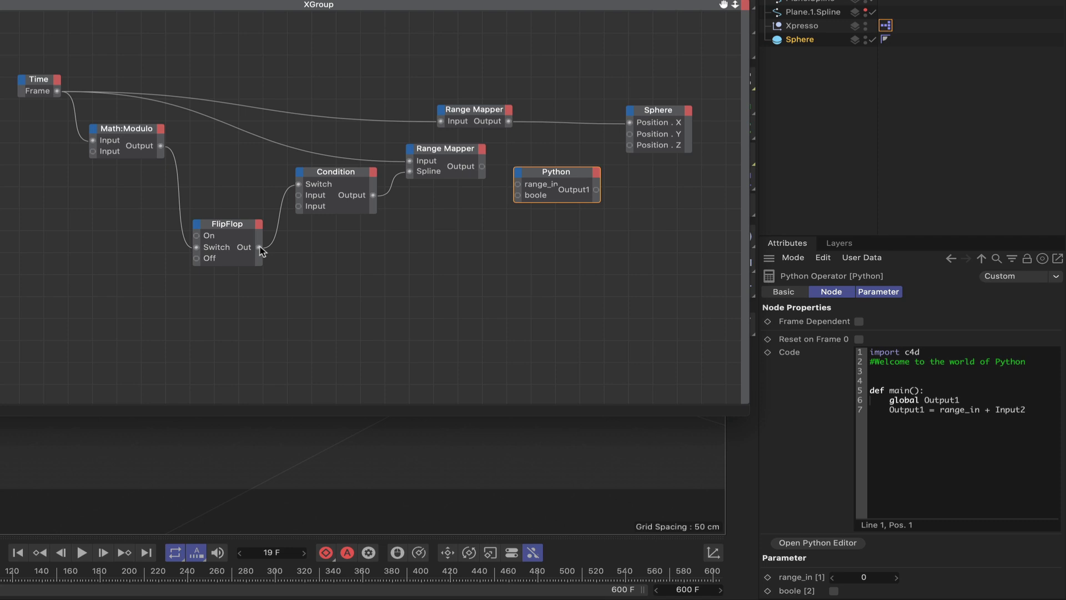
Wire the FlipFlop output to the boole port and the spline-driven Range Mapper's output to the range_in port.
drag(259, 247, 517, 197)
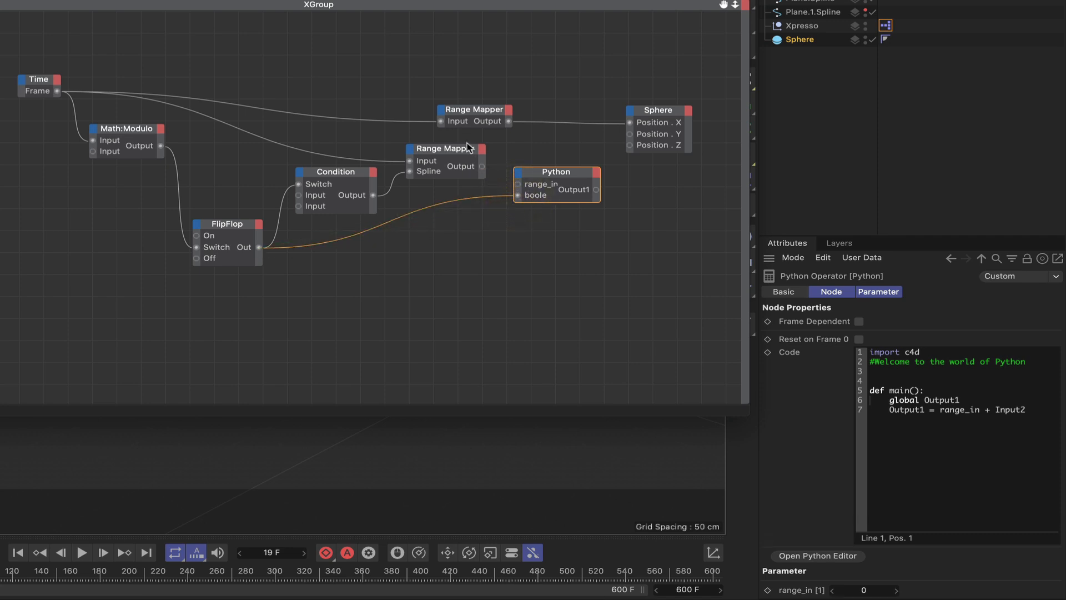
drag(482, 167, 518, 184)
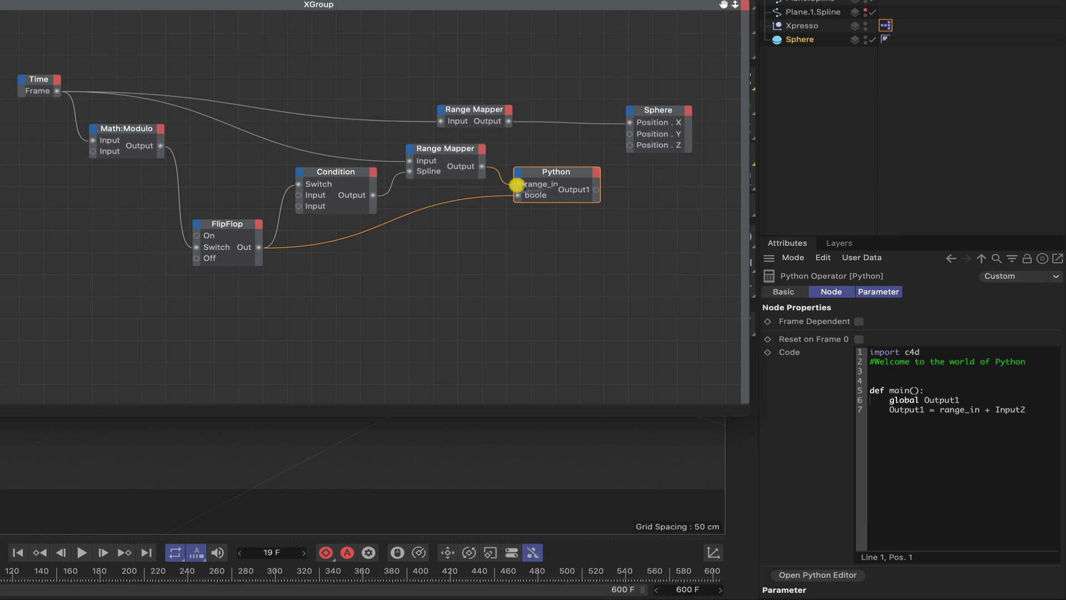
Add a second output port of type Float to the Python node.
right_click(597, 193)
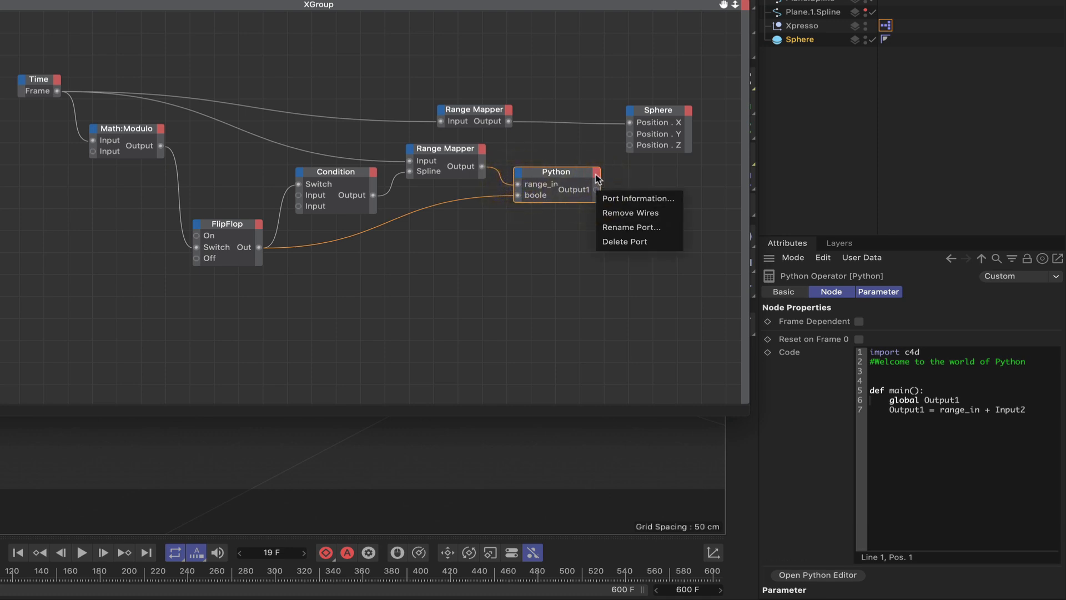
click(596, 173)
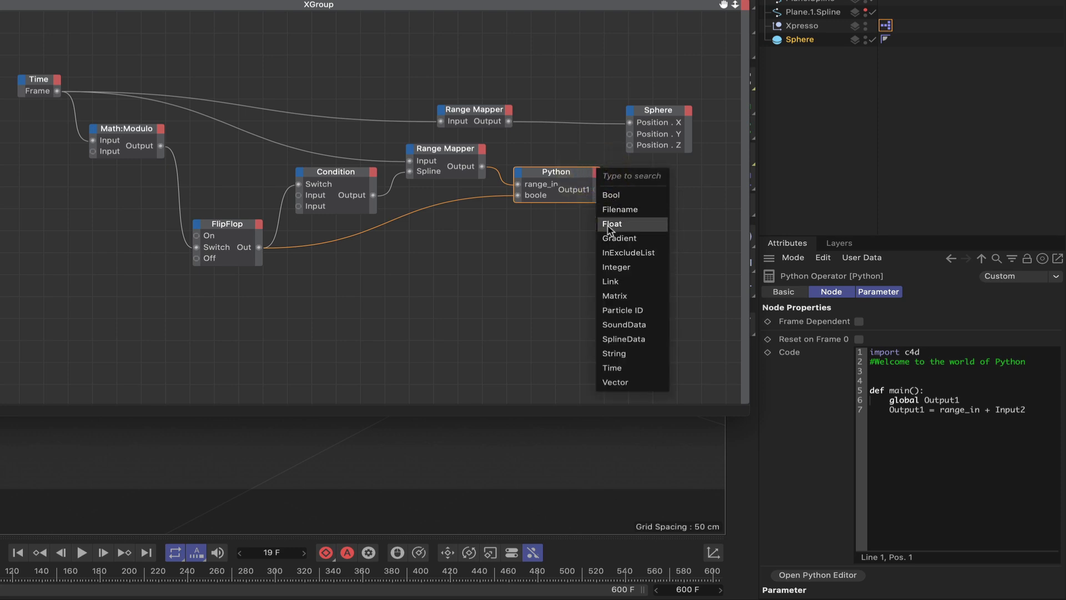
click(610, 224)
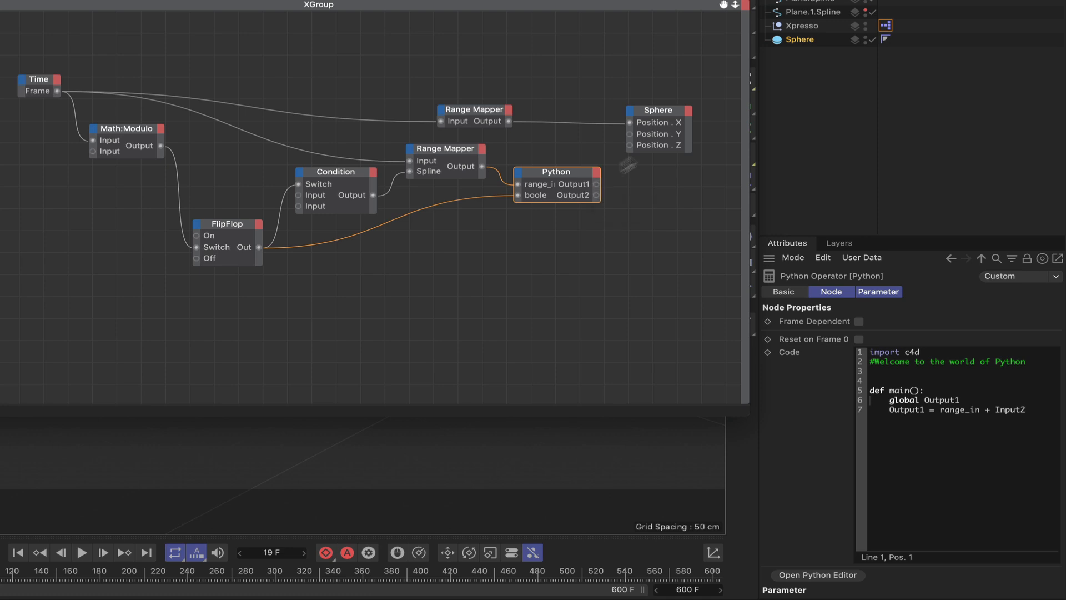
Rename the Python node's Output1 port y and Output2 port z, and resize the node to fit its ports.
right_click(597, 188)
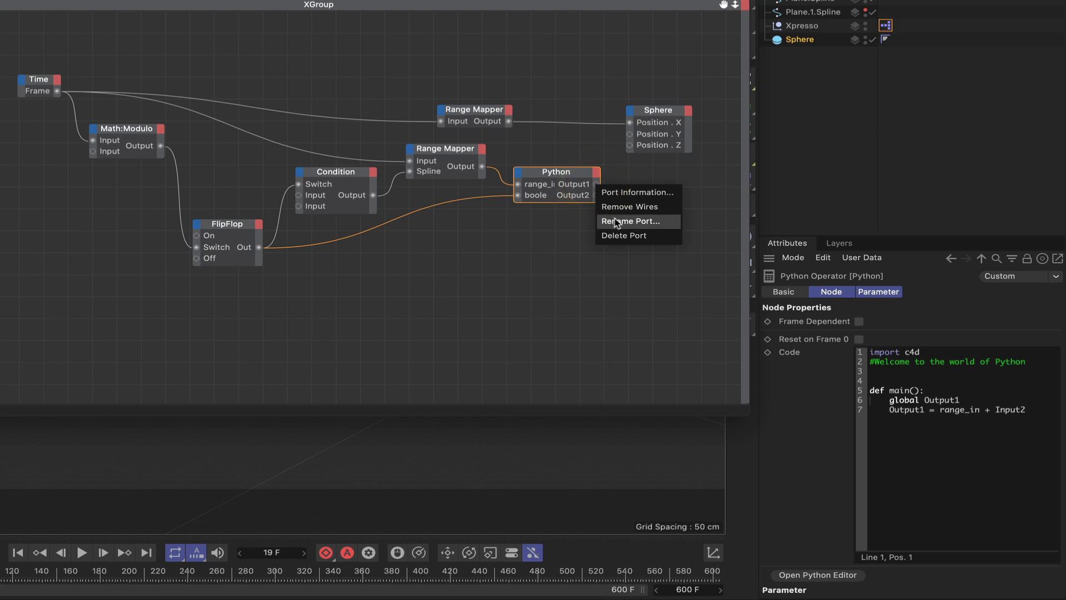
click(616, 221)
text(y)
key(Return)
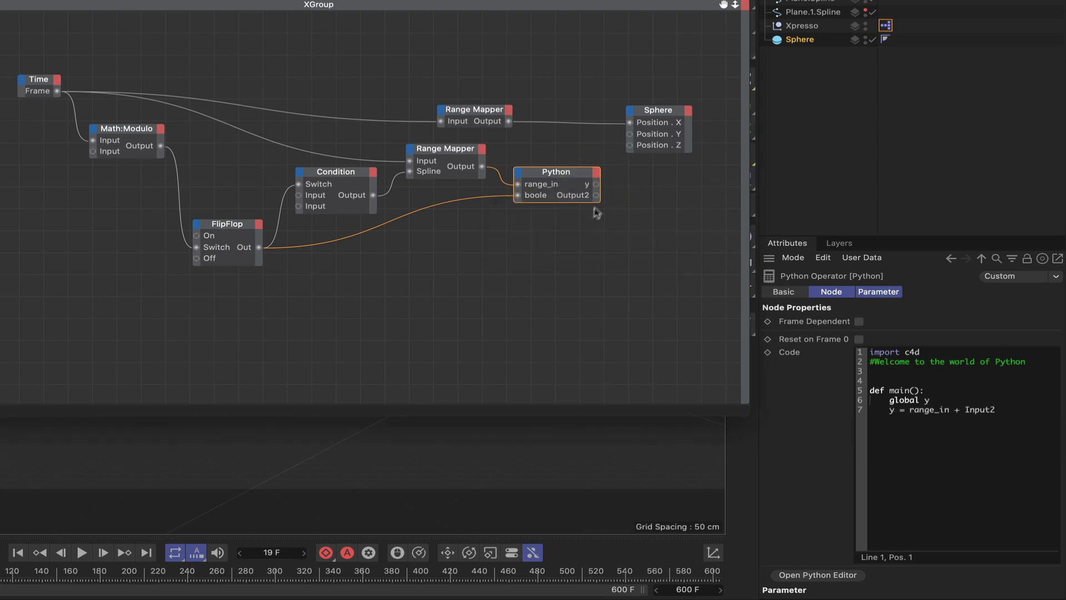
right_click(595, 197)
click(607, 231)
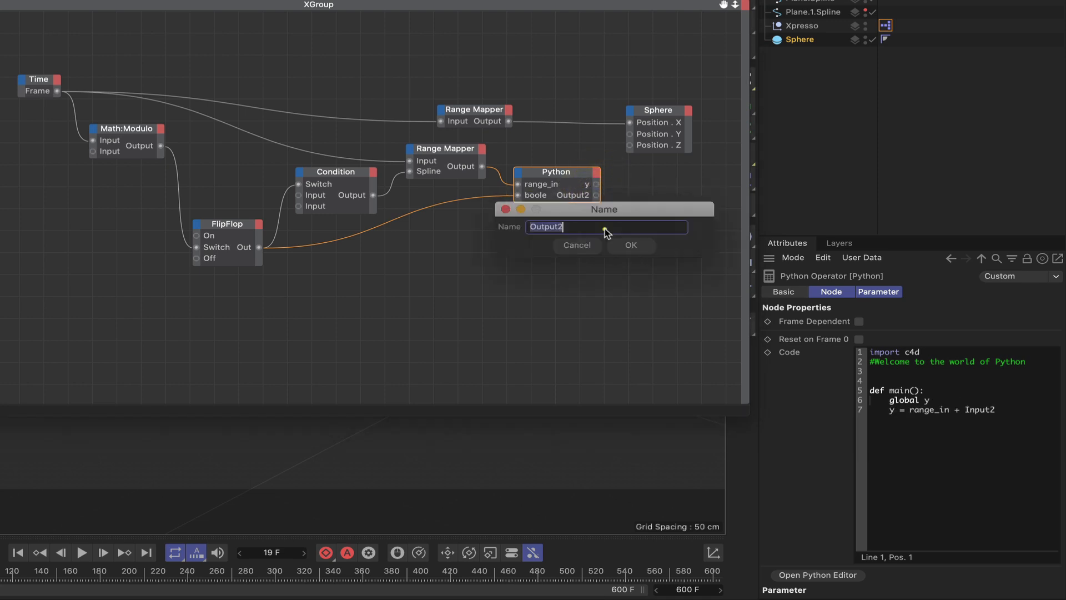
text(z)
key(Return)
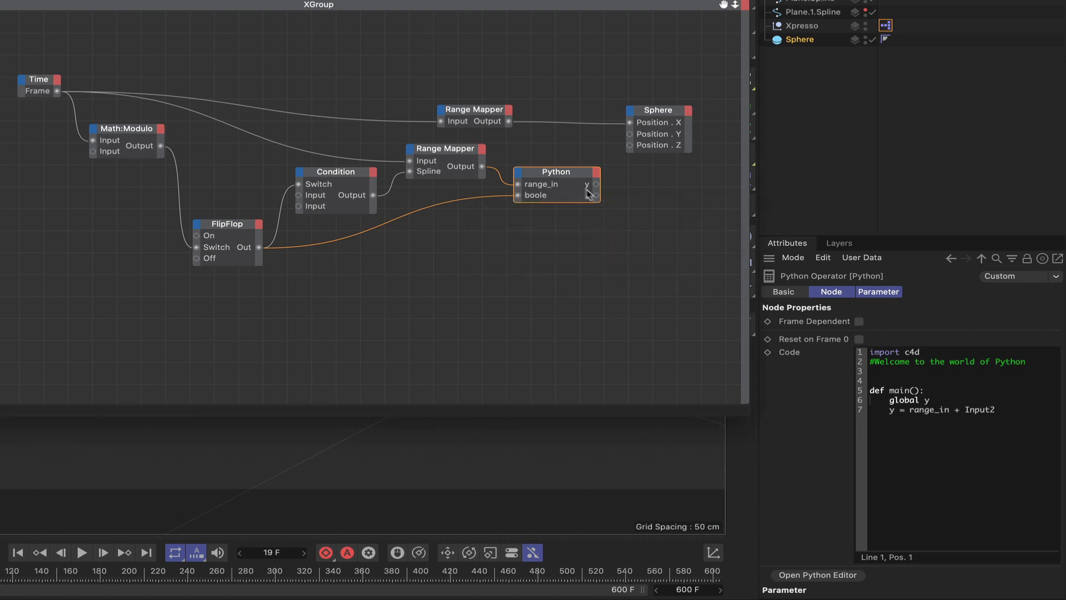
double_click(572, 175)
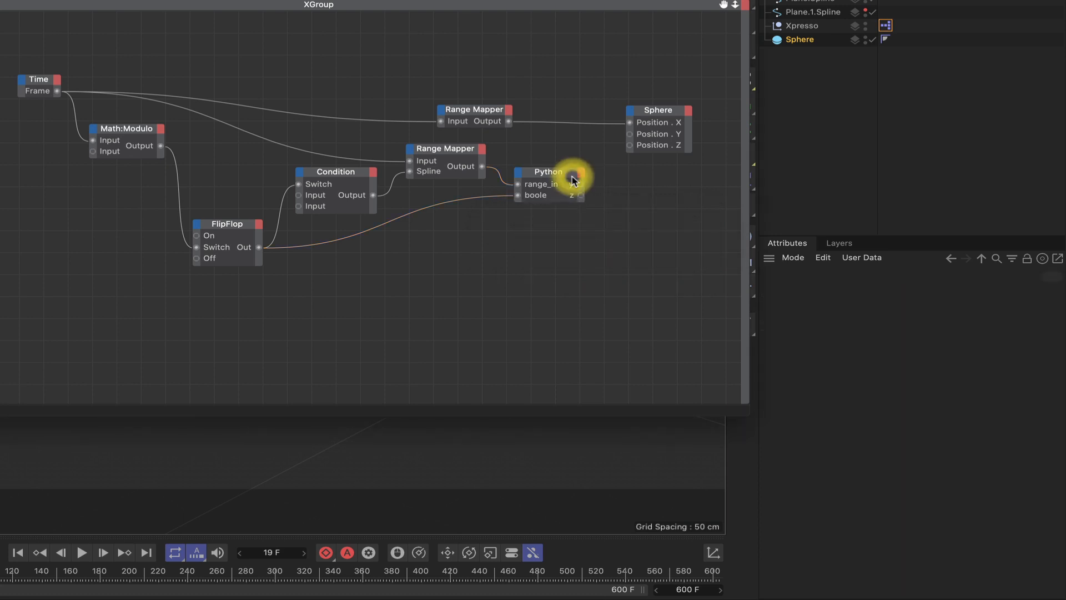
click(577, 181)
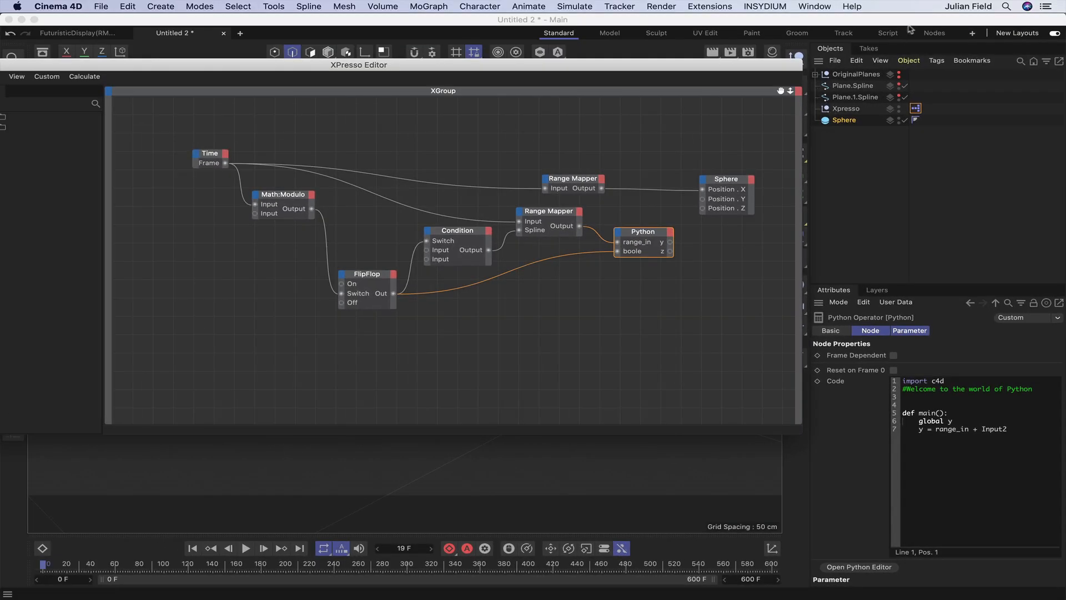
Switch to the Script layout and clear the Python console.
click(888, 32)
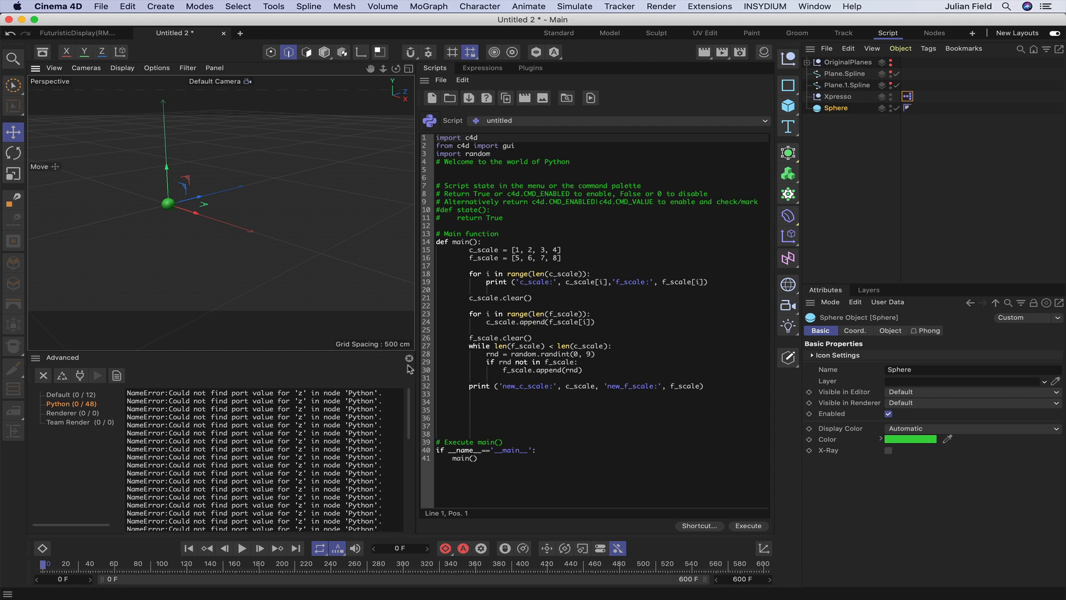
click(409, 358)
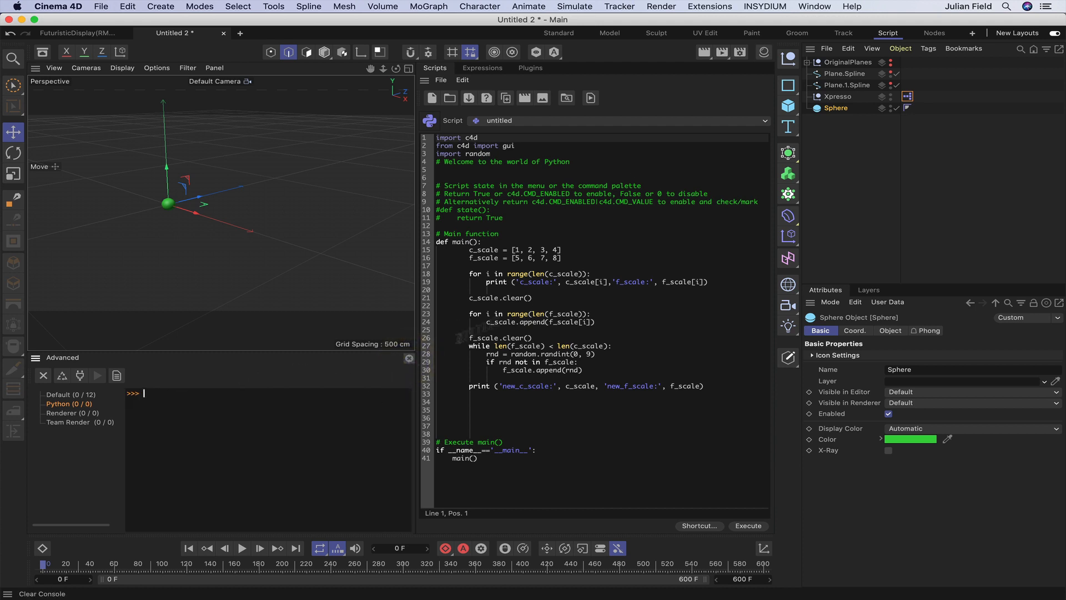
Select the Python node in the XPresso graph, close the graph window and open the node's code in the Python editor.
double_click(907, 97)
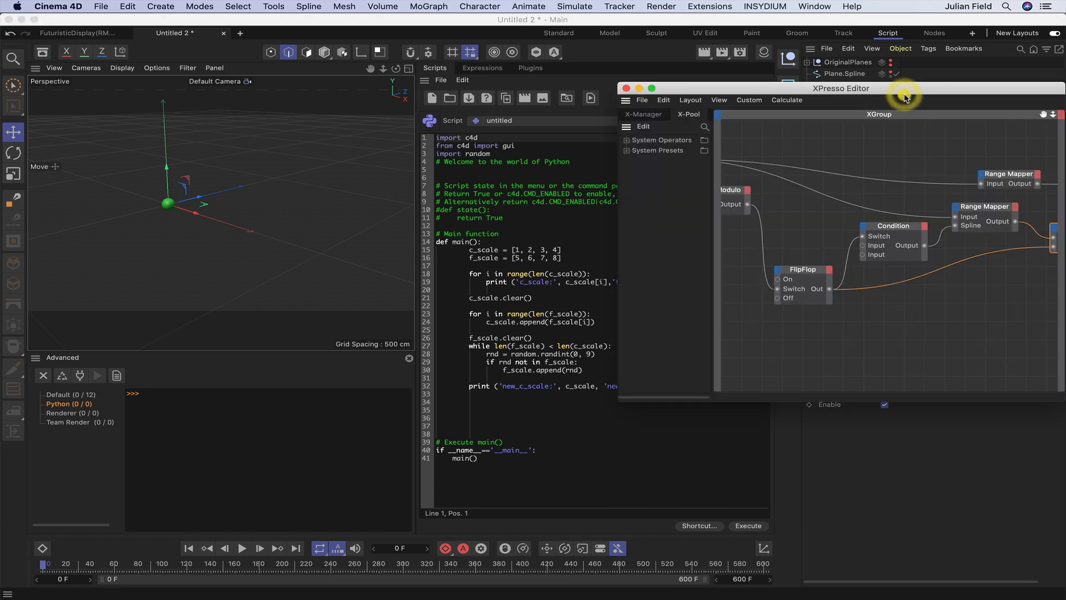
click(1054, 238)
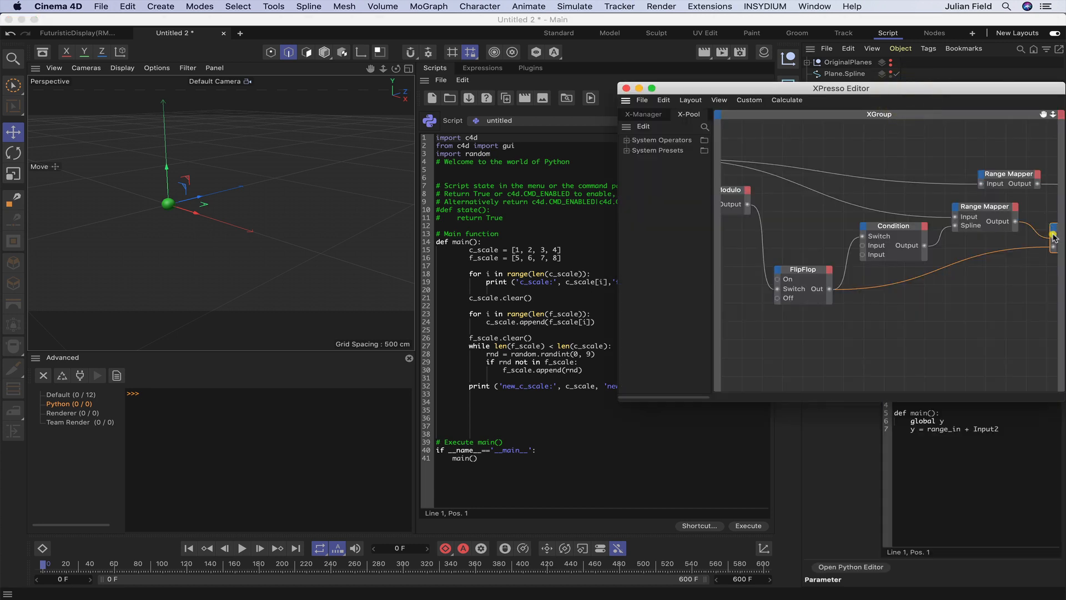
click(626, 88)
click(859, 567)
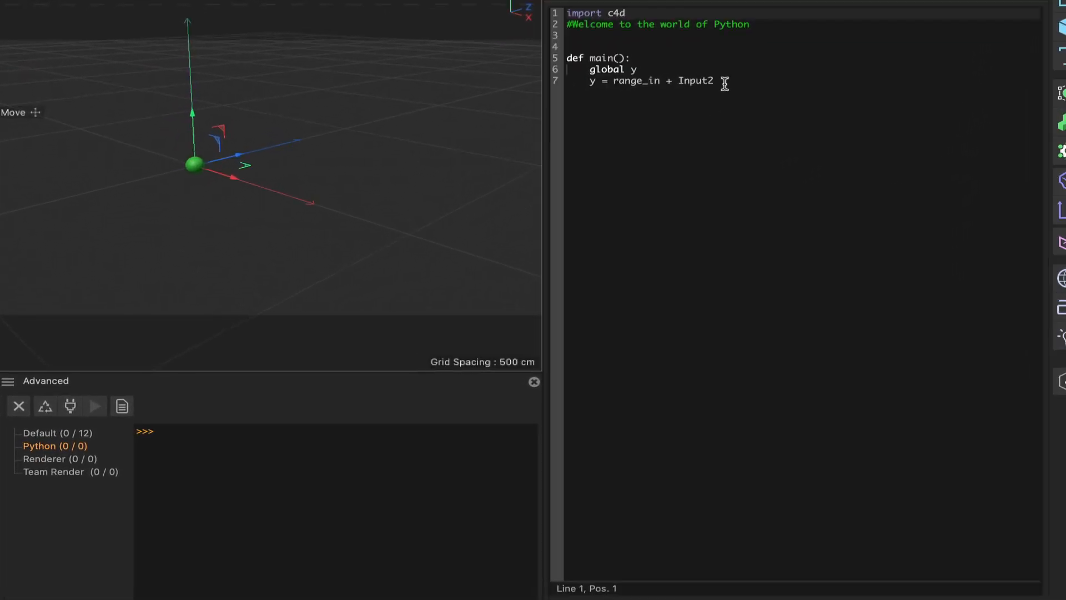
Replace the y assignment line in main() with the declaration "global z", followed by a blank line.
drag(556, 142, 458, 146)
shift+click(588, 83)
key(BackSpace)
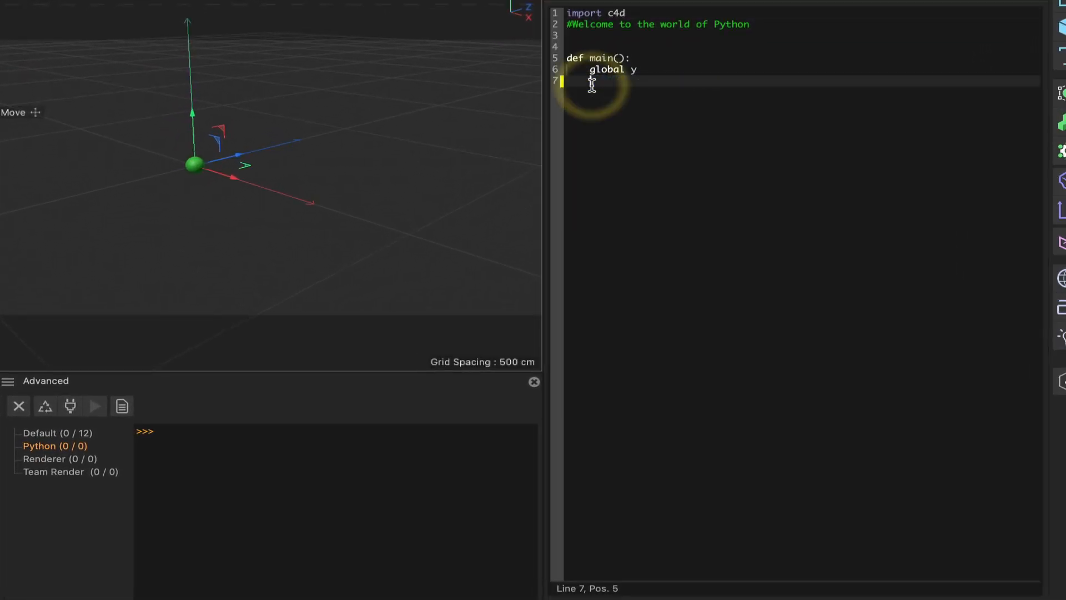
text(global )
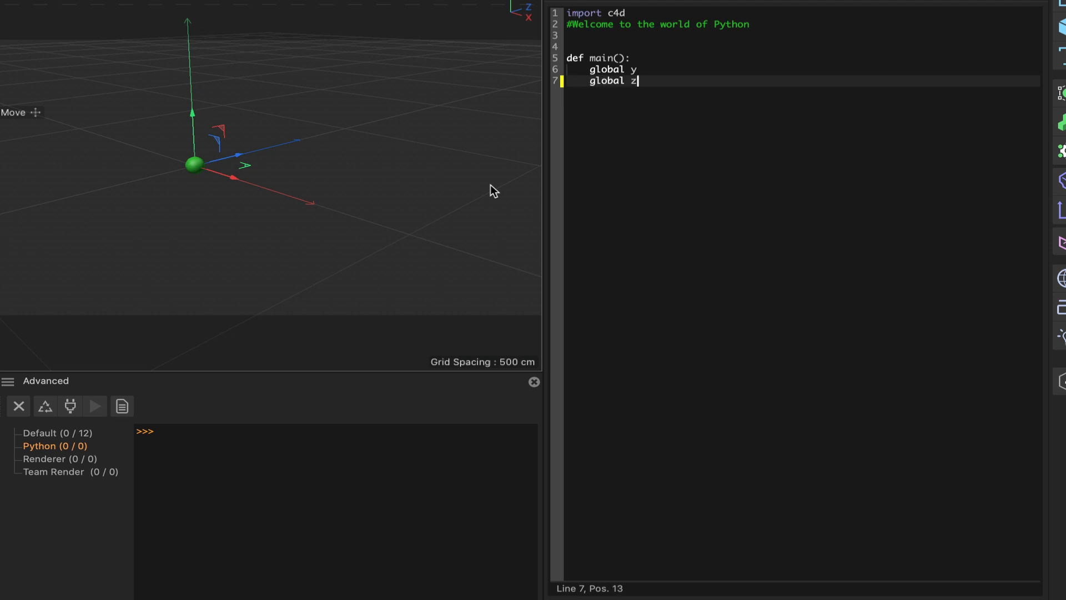
text(z)
key(Return)
key(Return)
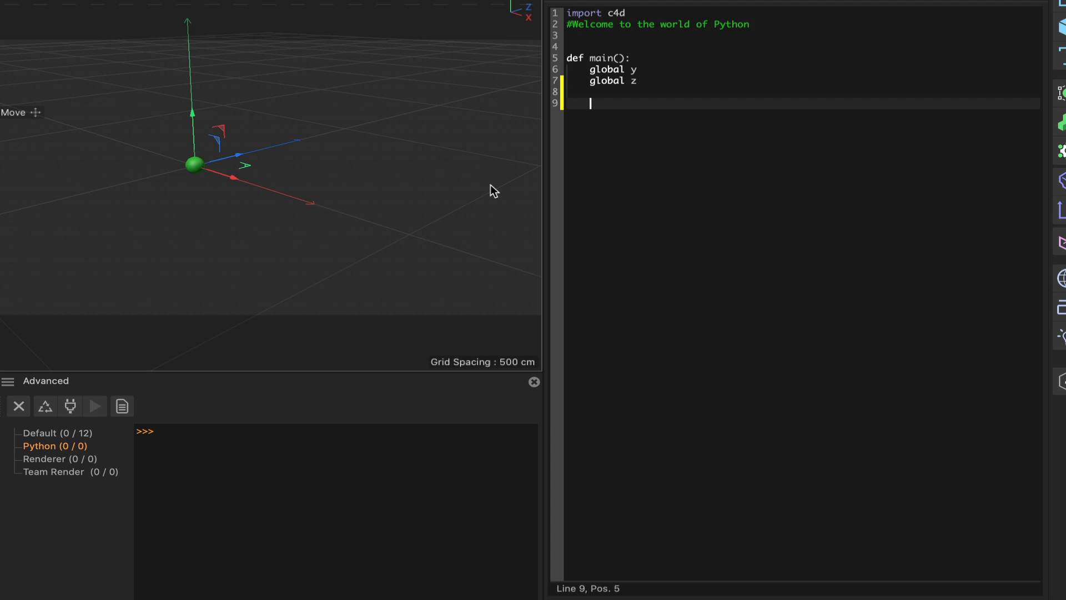
Add an if/else block to main() that assigns y = rnage_in when boole == 0 and y = 0 otherwise, followed by a blank line.
text(if boole == 0:)
key(Return)
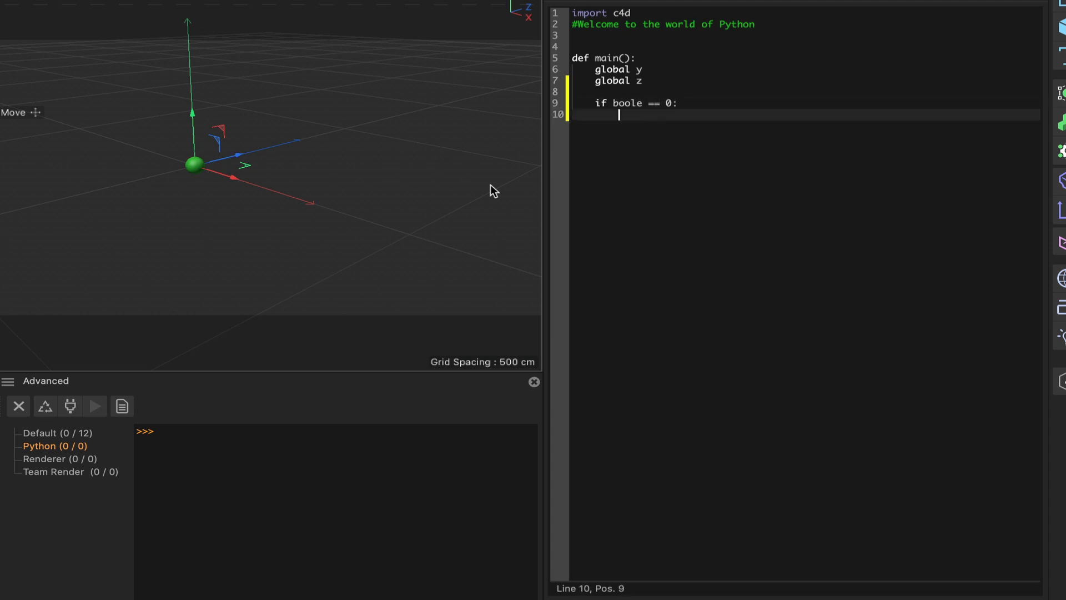
text(y = rnage_in)
key(Return)
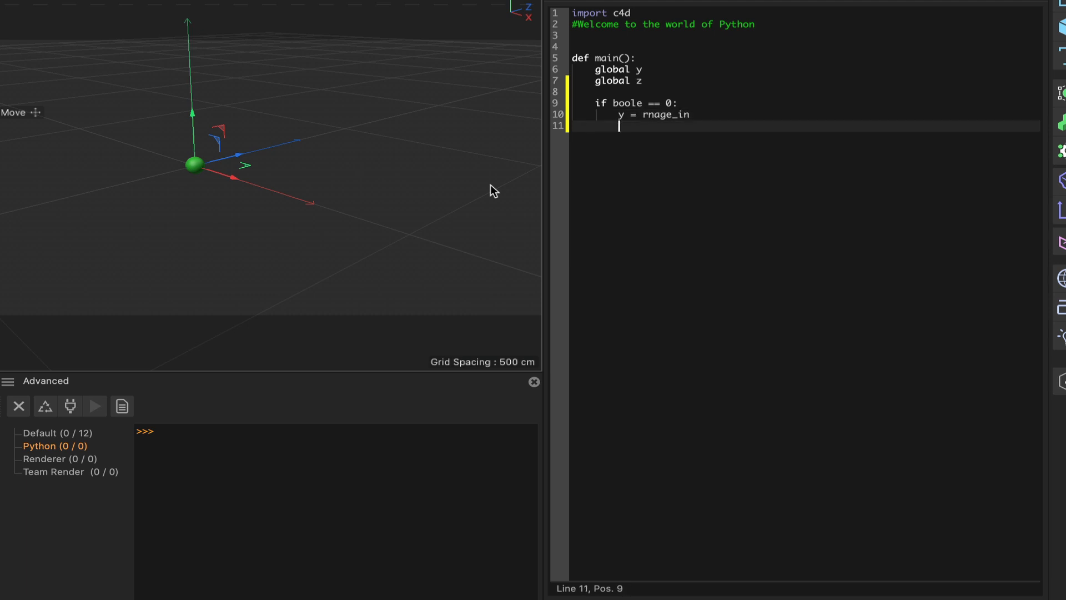
key(BackSpace)
text(else:)
key(Return)
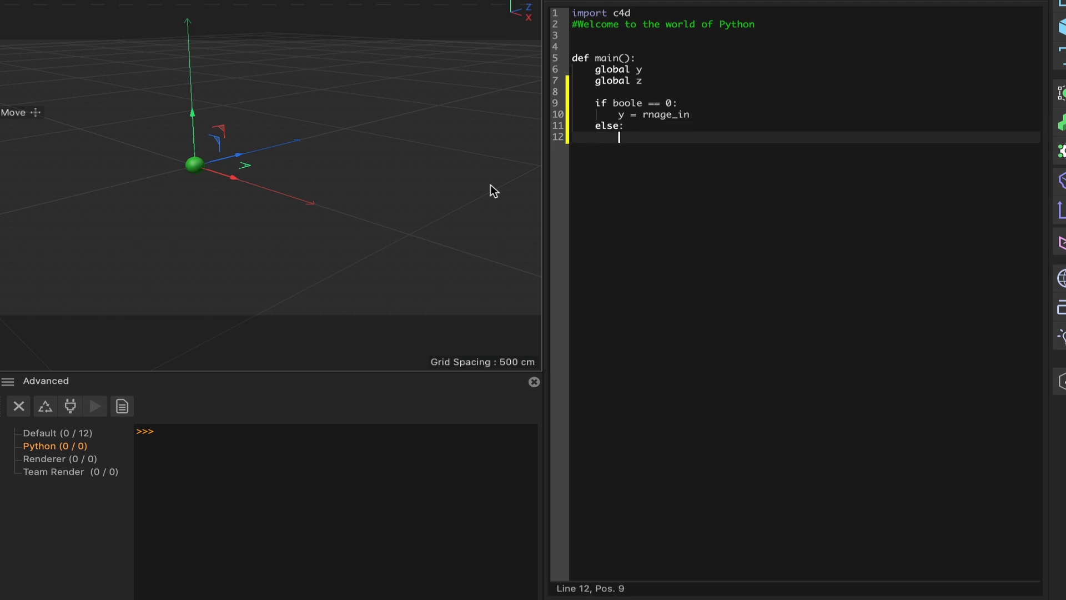
text(y = 0)
key(Return)
key(Return)
key(BackSpace)
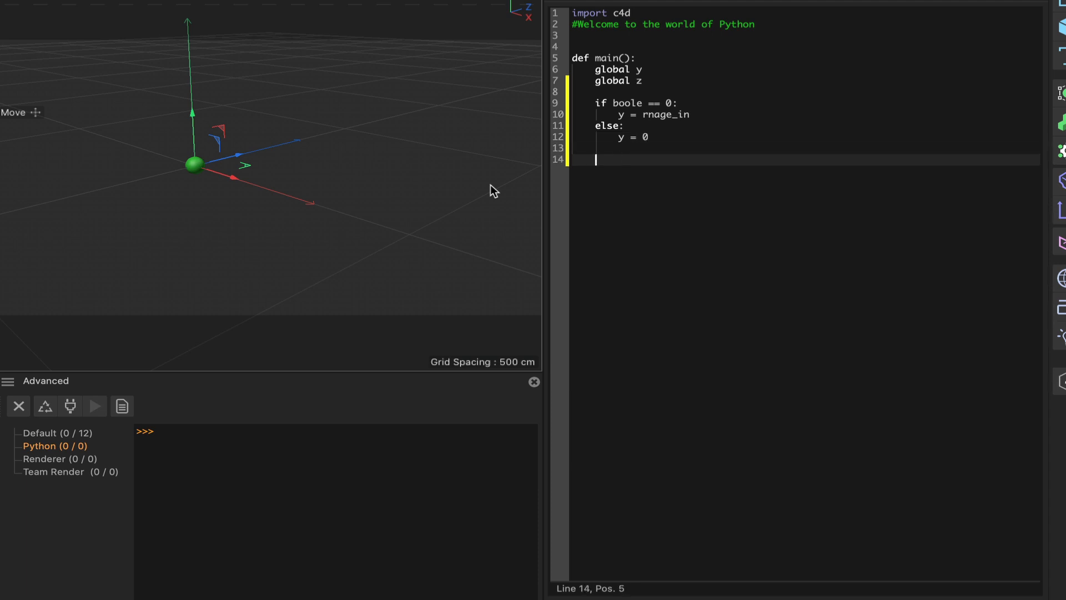
Add a second if/else block that assigns z = range_in when boole == 1 and z = 0 otherwise.
text(if boole == 1:)
key(Return)
text(z = )
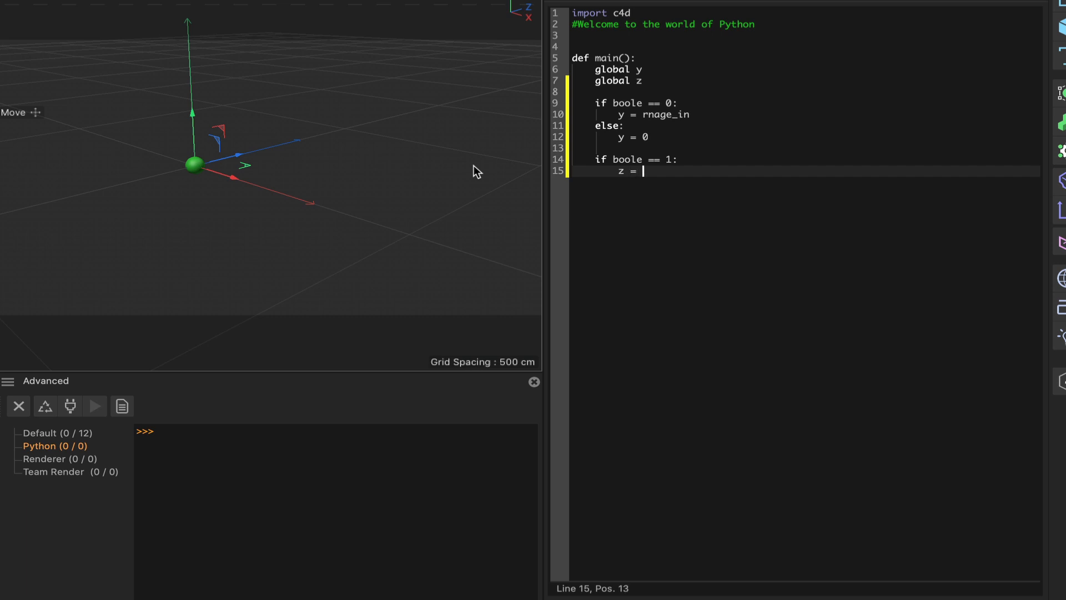
text(range _in)
key(Return)
key(BackSpace)
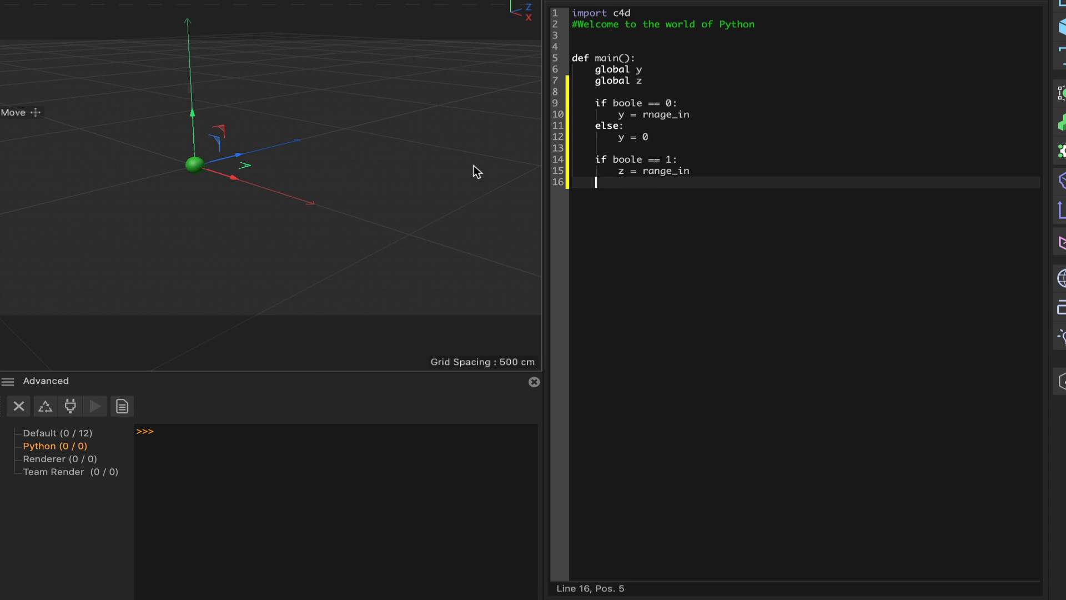
text(else:)
key(Return)
text(z = 0)
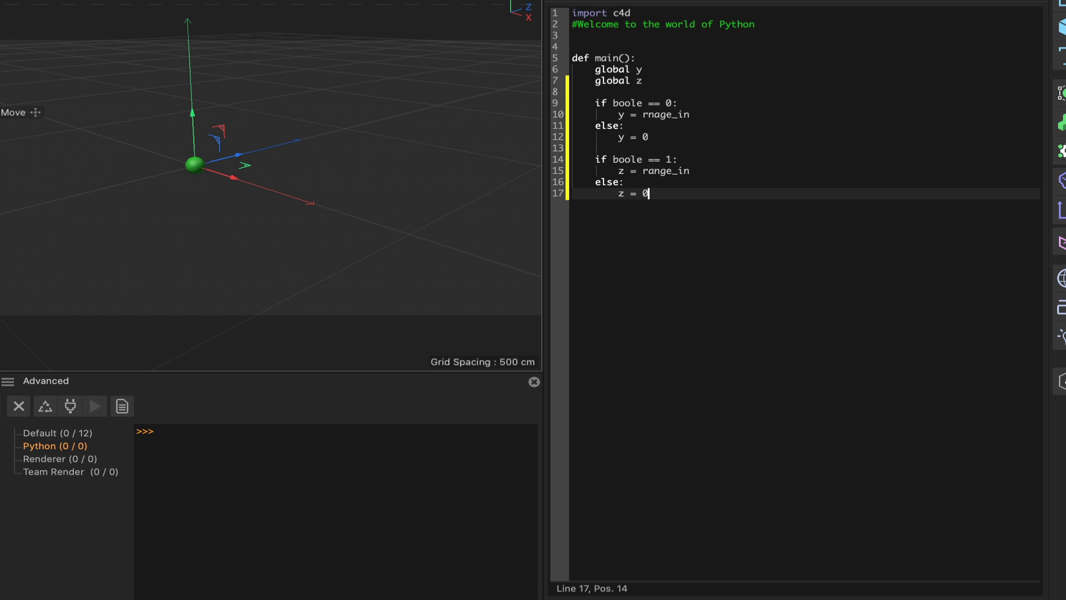
Widen the XPresso graph window and connect the Python node's y output to the sphere's Position.Y and z to Position.Z.
drag(1050, 8, 428, 209)
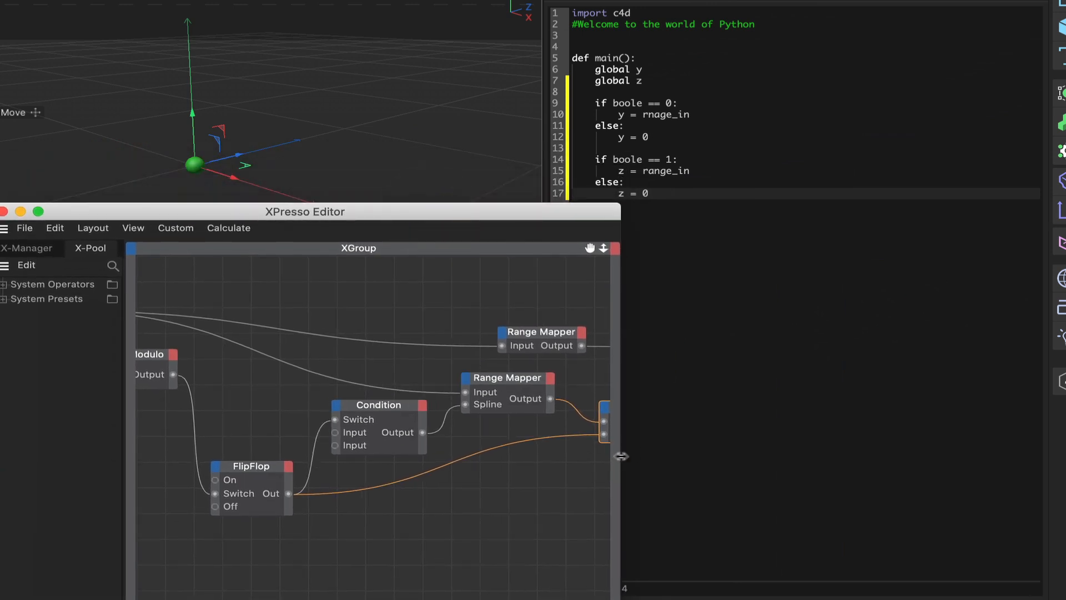
drag(618, 455, 902, 462)
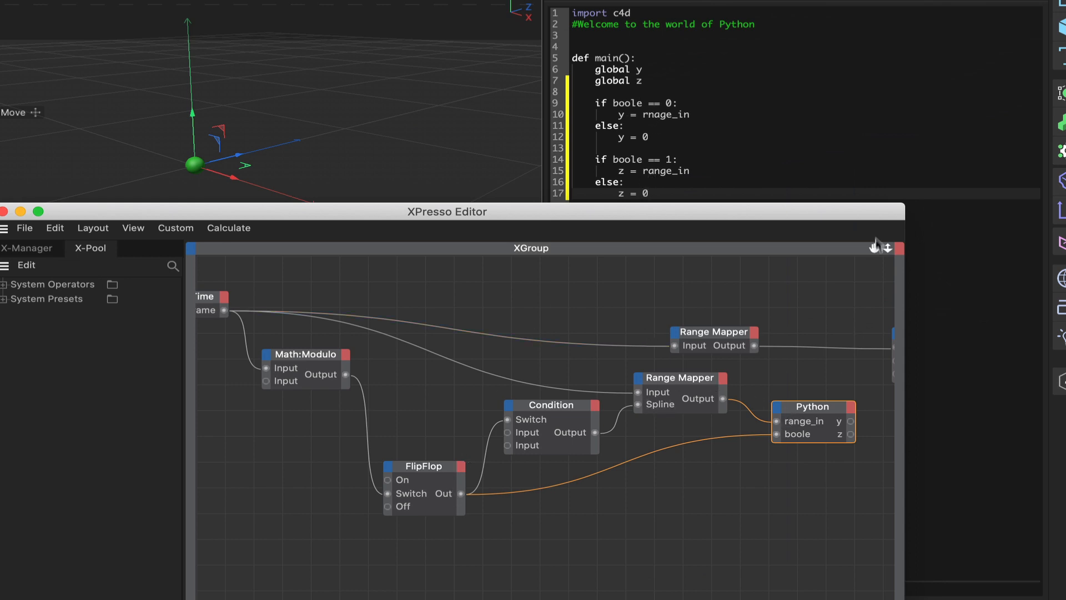
drag(874, 248, 708, 309)
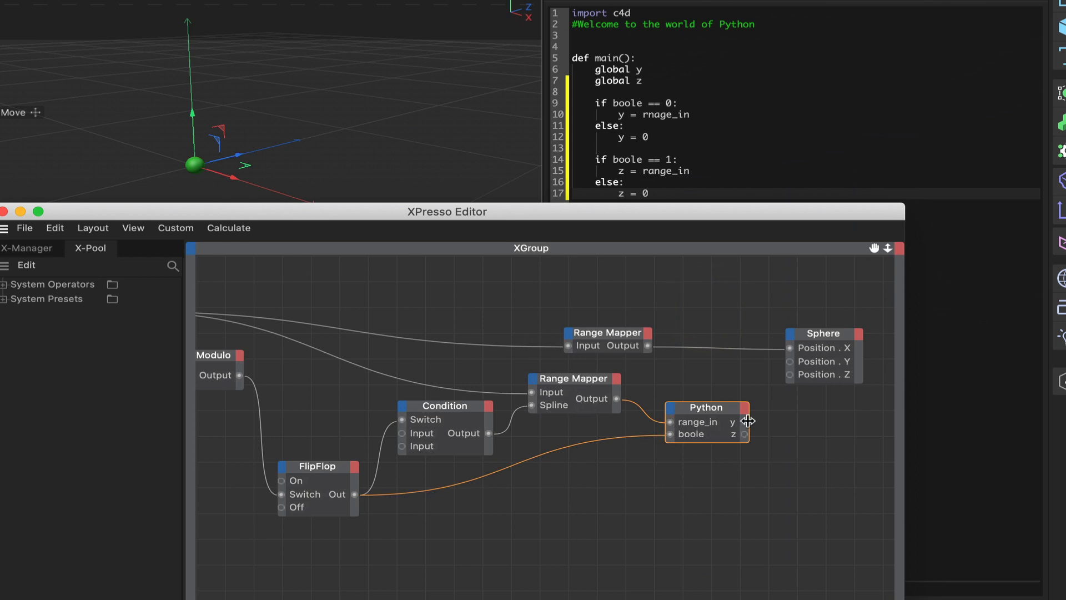
drag(744, 422, 791, 362)
drag(745, 439, 791, 374)
drag(714, 410, 714, 396)
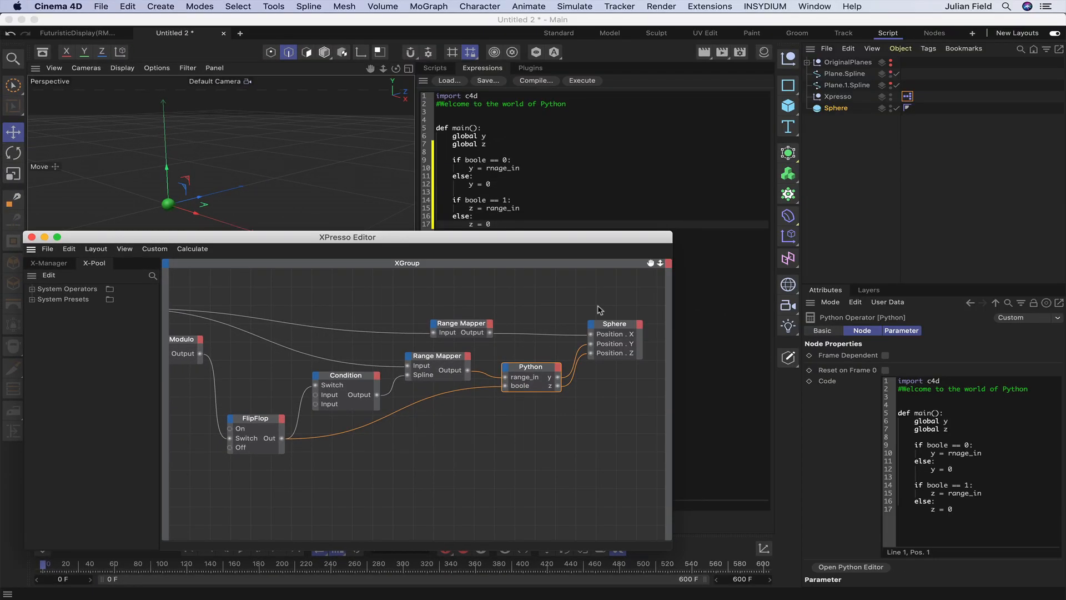
Execute the Python code, close the graph window and test the animation, returning to the first frame.
click(583, 82)
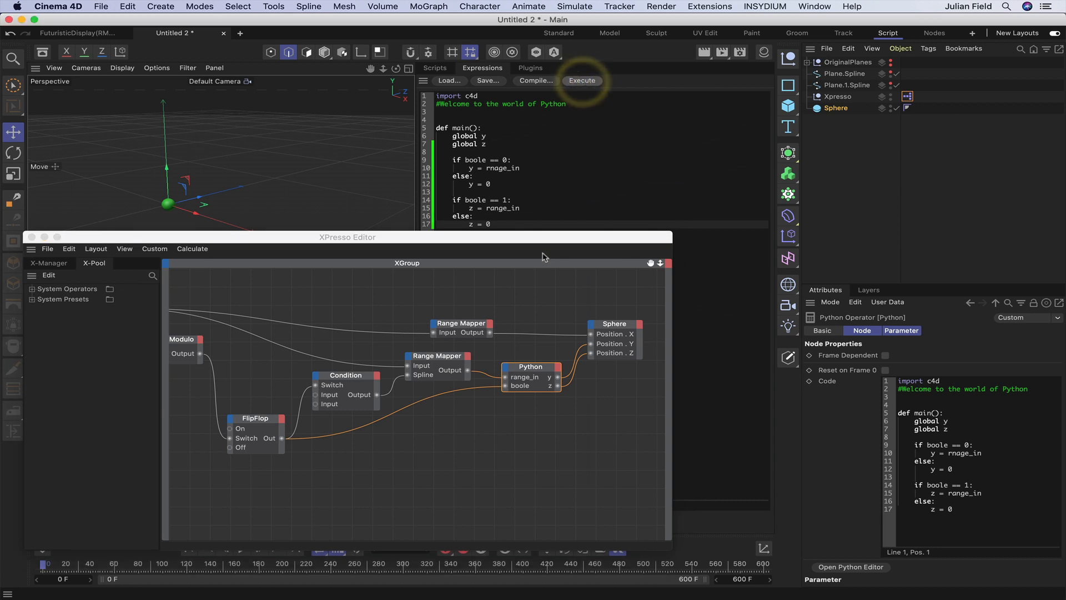
drag(522, 244, 775, 103)
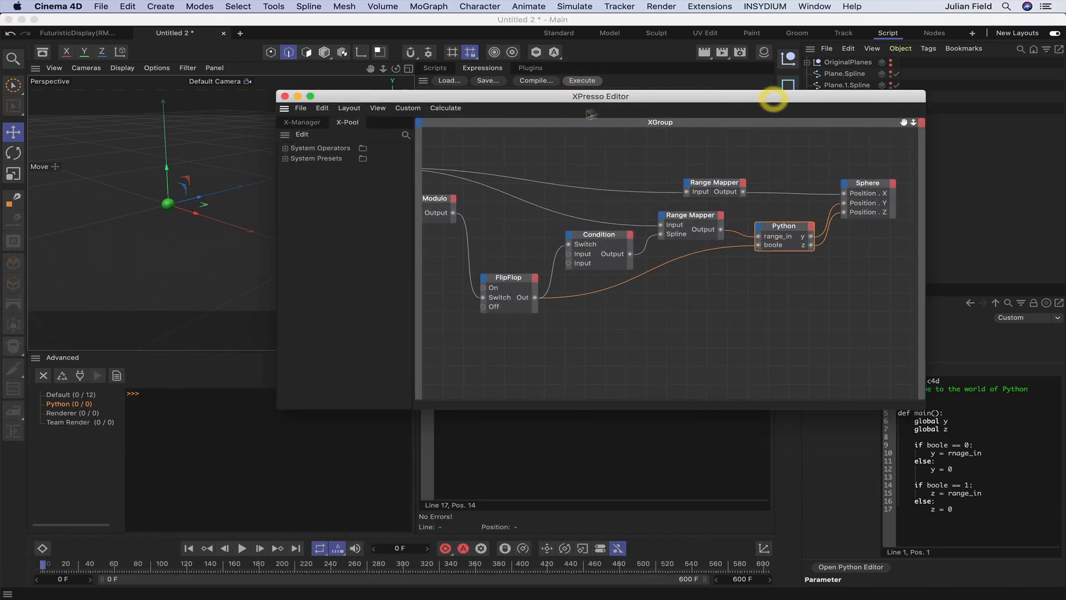
click(285, 97)
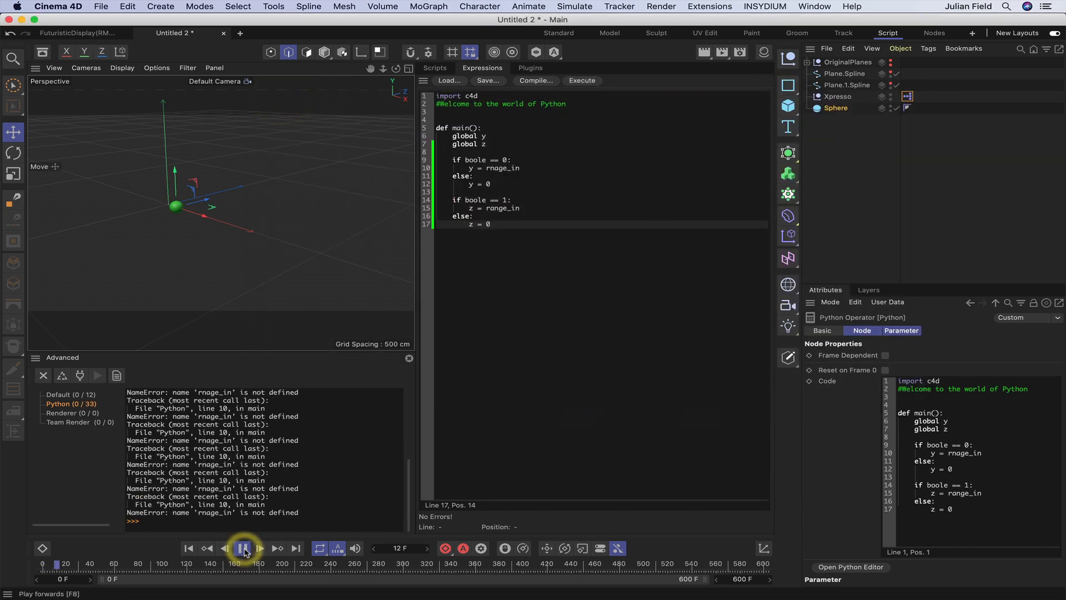
click(243, 548)
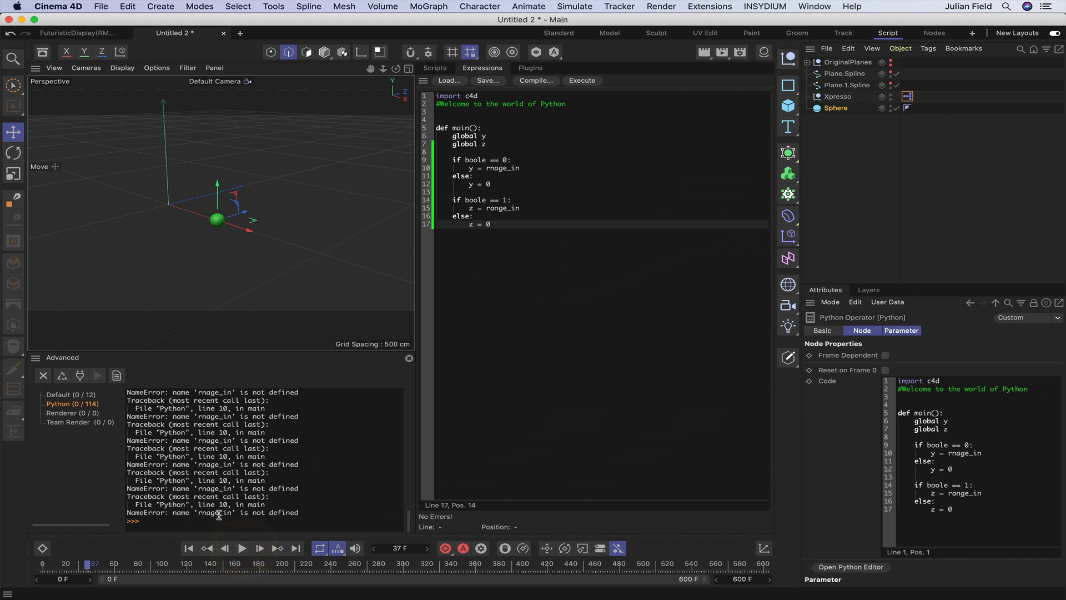
click(189, 548)
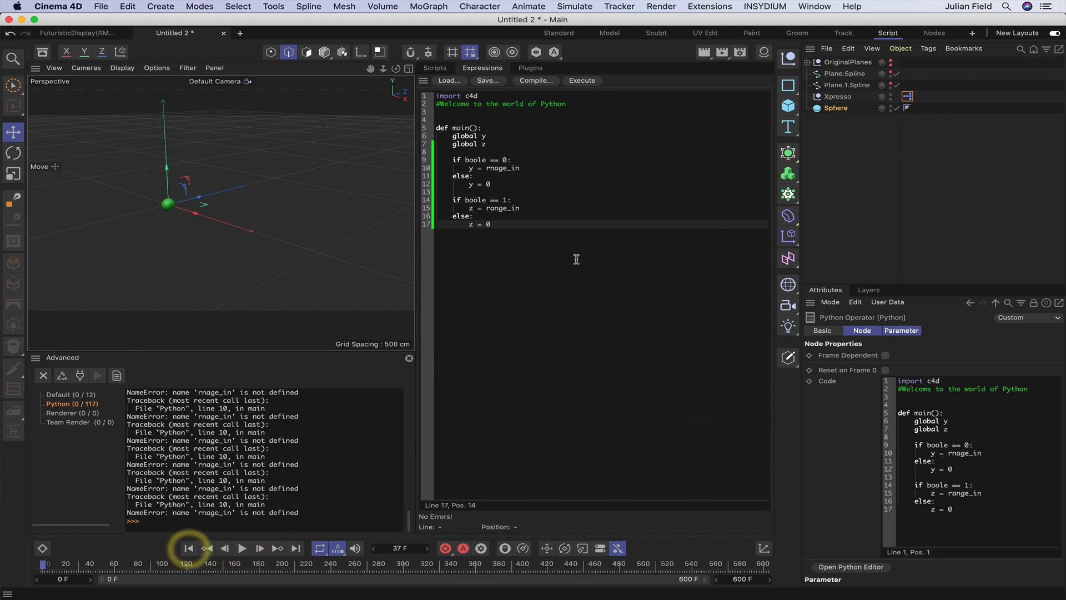
Reopen the XPresso graph to inspect the Range Mapper feeding the Python node and the node's code, and put the graph away.
double_click(907, 98)
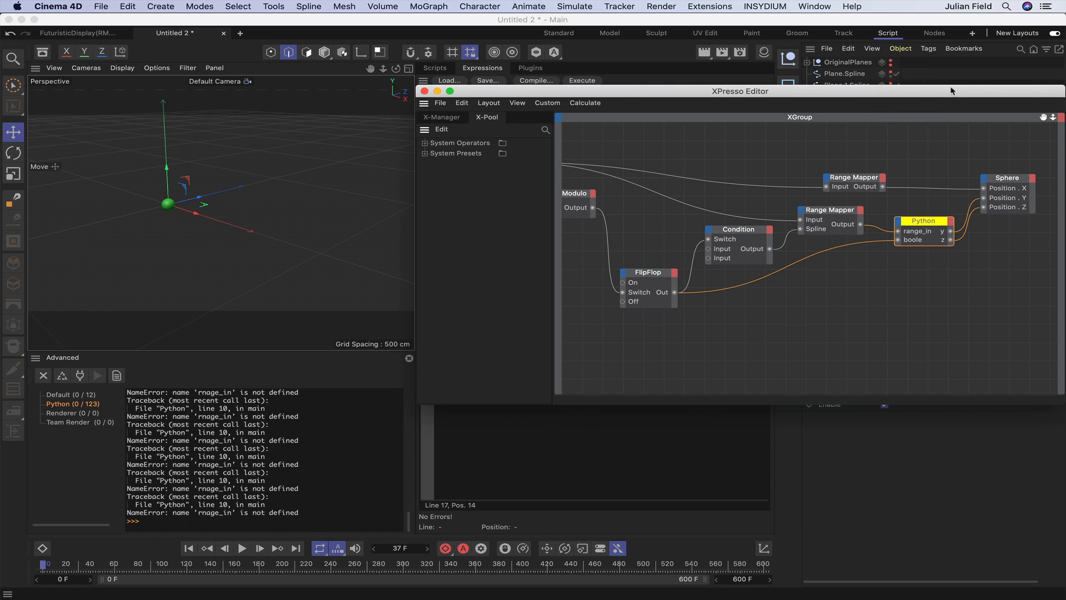
drag(951, 93, 598, 150)
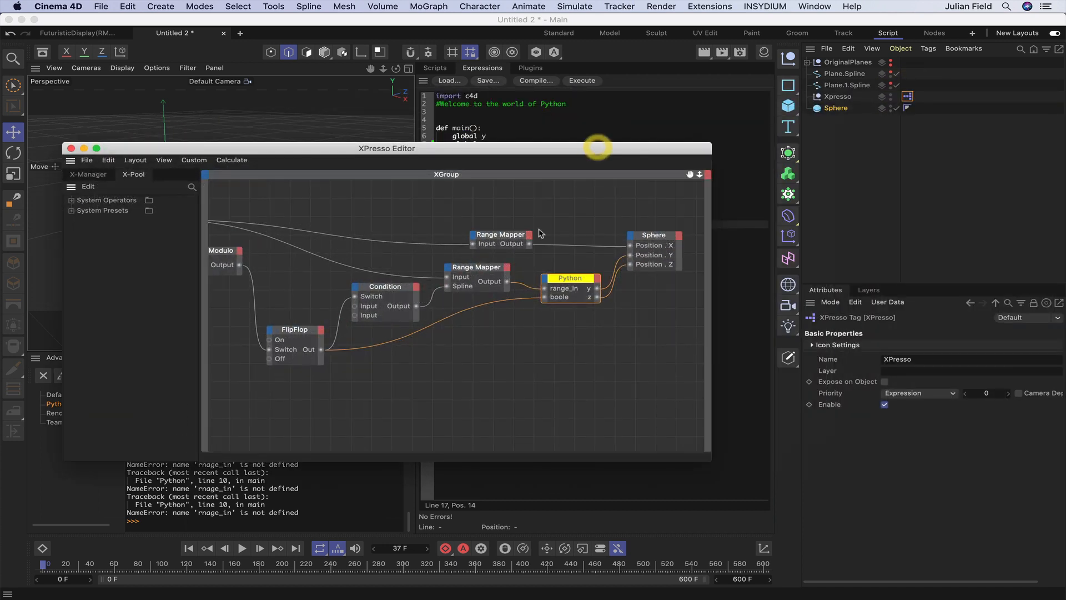
click(483, 273)
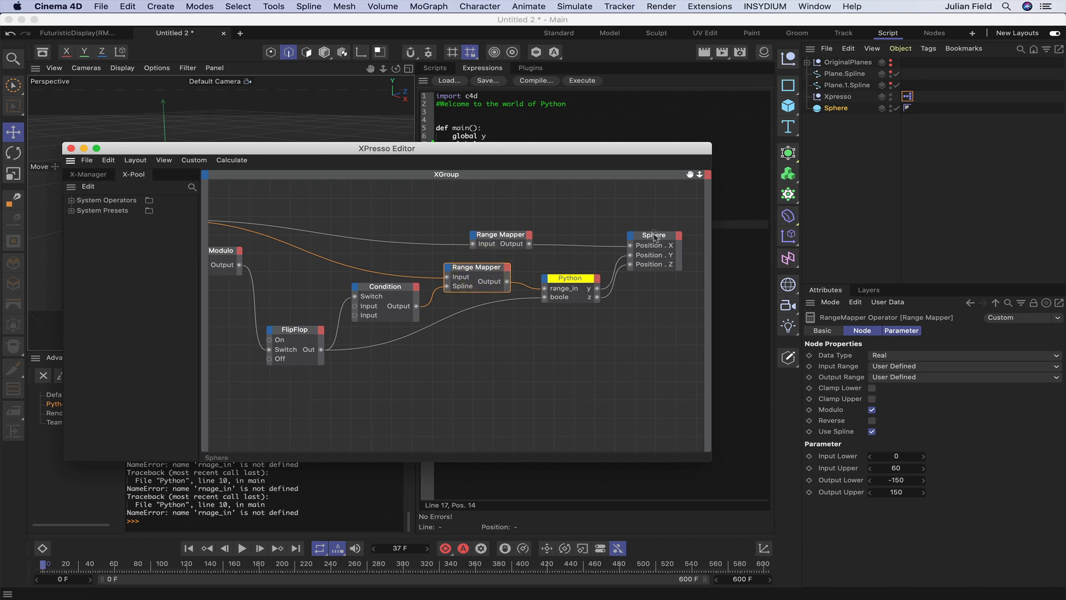
alt+middle_drag(484, 273, 537, 287)
drag(691, 176, 659, 176)
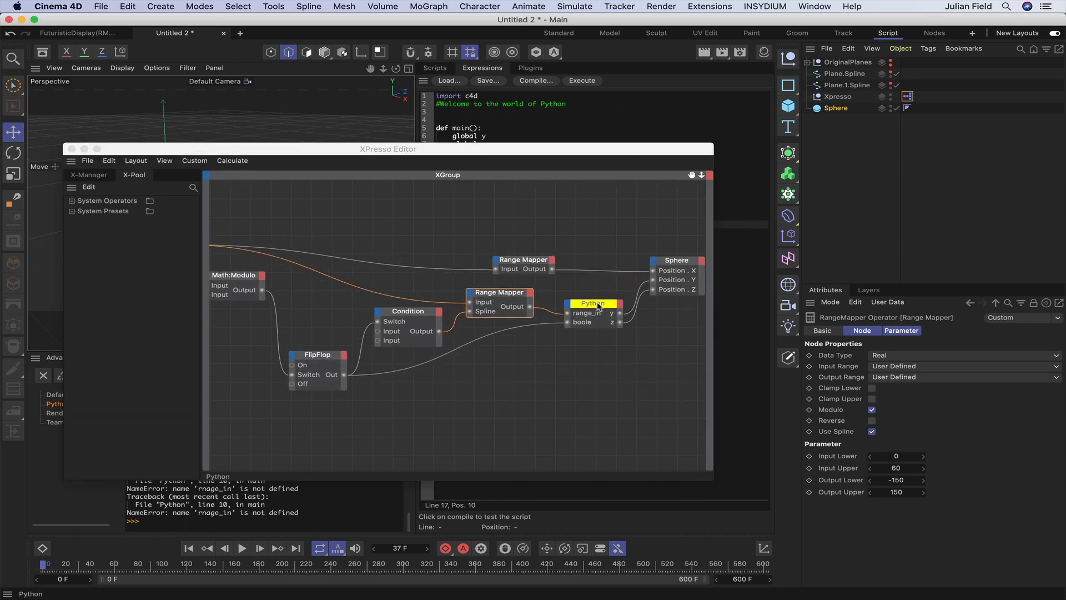
click(598, 306)
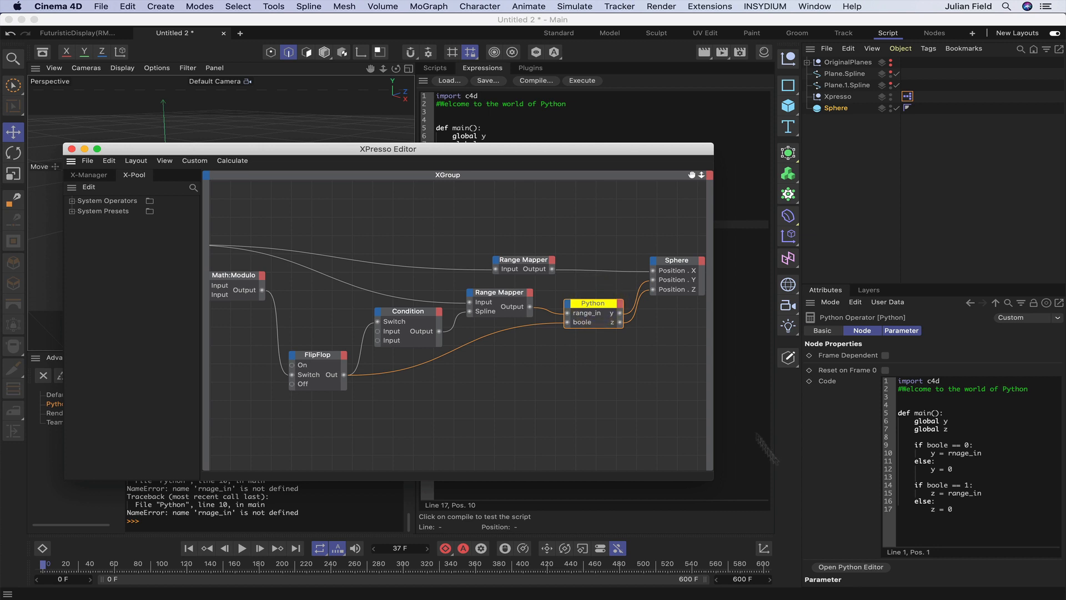
click(84, 149)
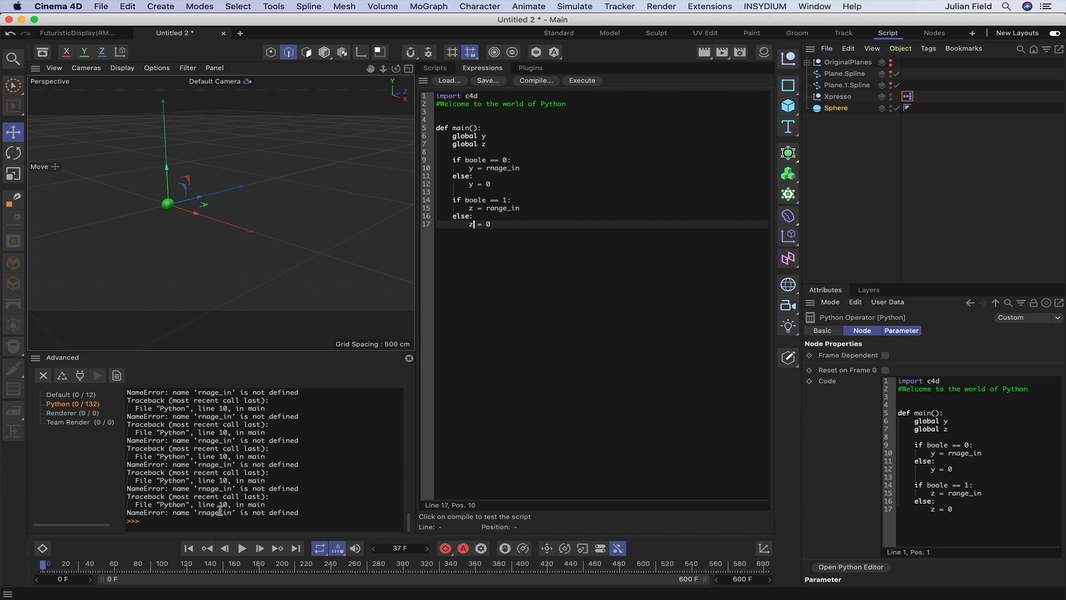
Correct the misspelled variable in the y assignment on line 10 to range_in, execute the code and clear the Python console.
click(500, 169)
key(Left)
key(BackSpace)
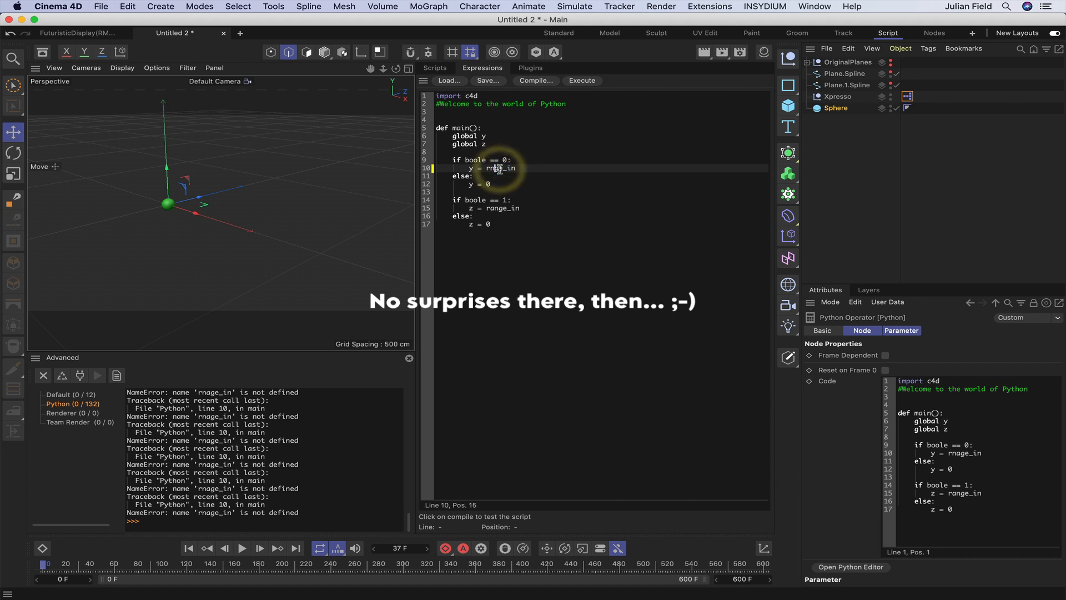
key(Right)
text(n)
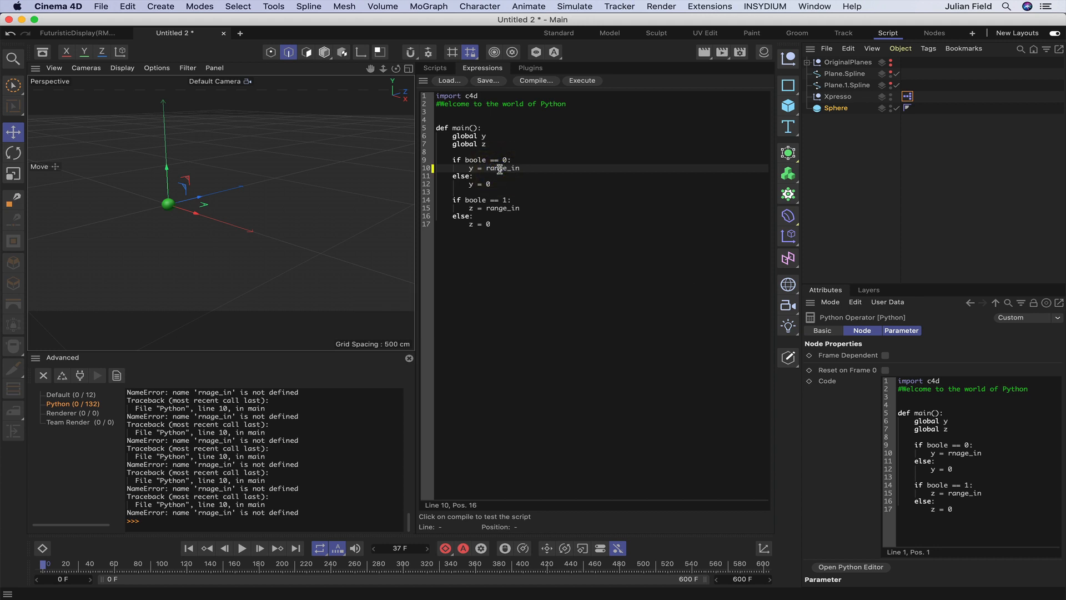
click(569, 160)
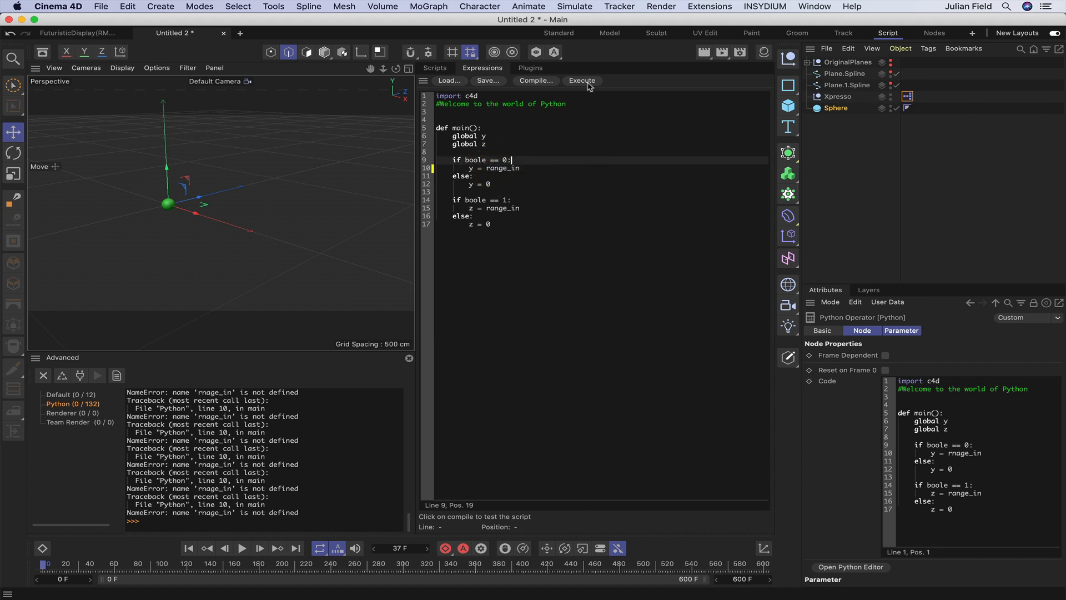
click(409, 358)
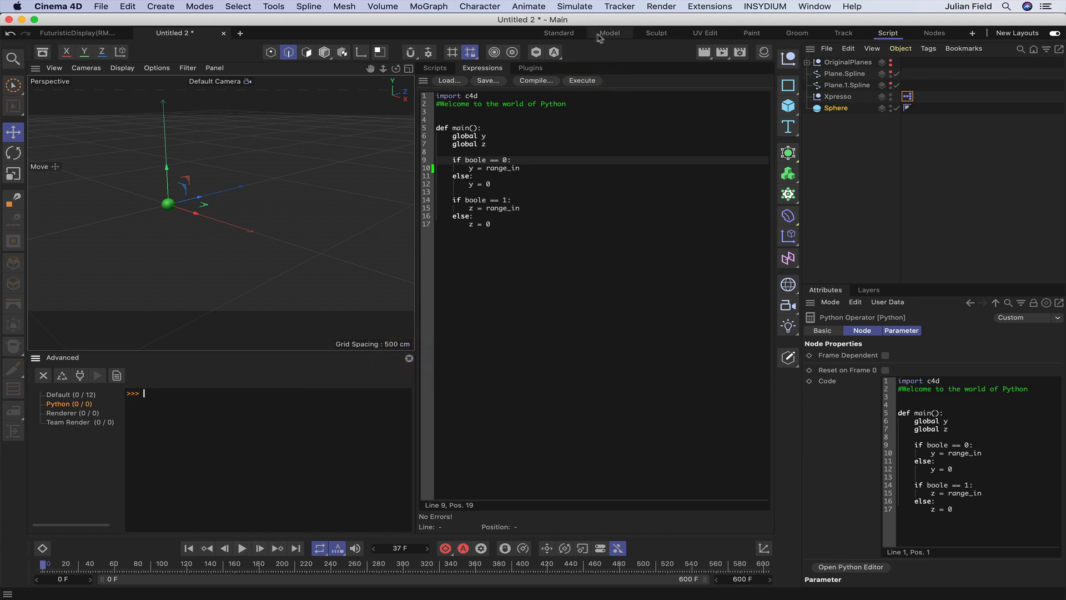
Switch to the Standard layout and play the animation to check the sphere's motion, returning to the first frame.
click(562, 34)
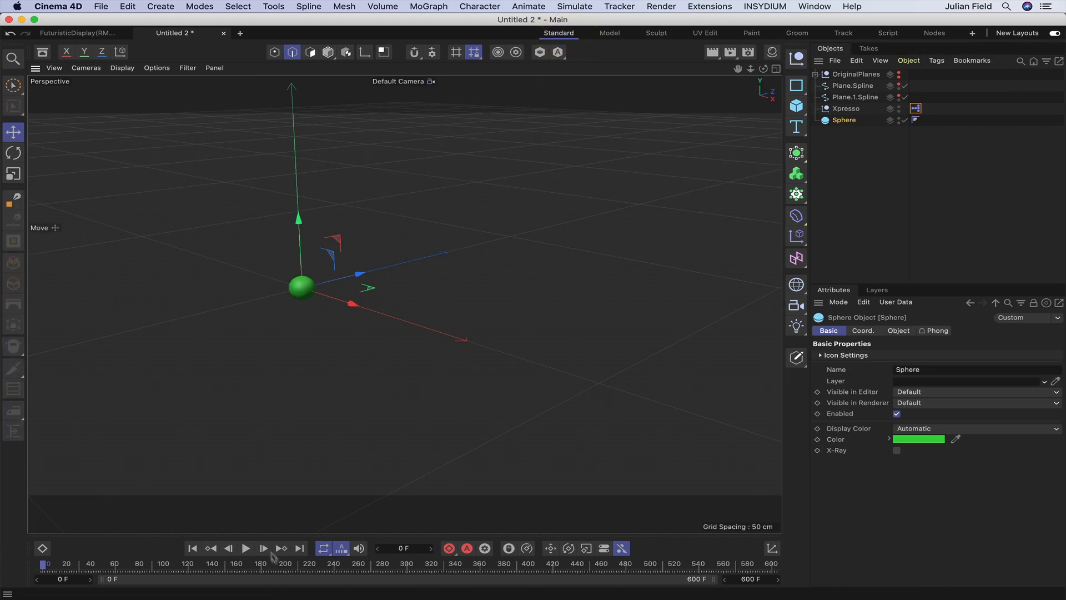
click(246, 549)
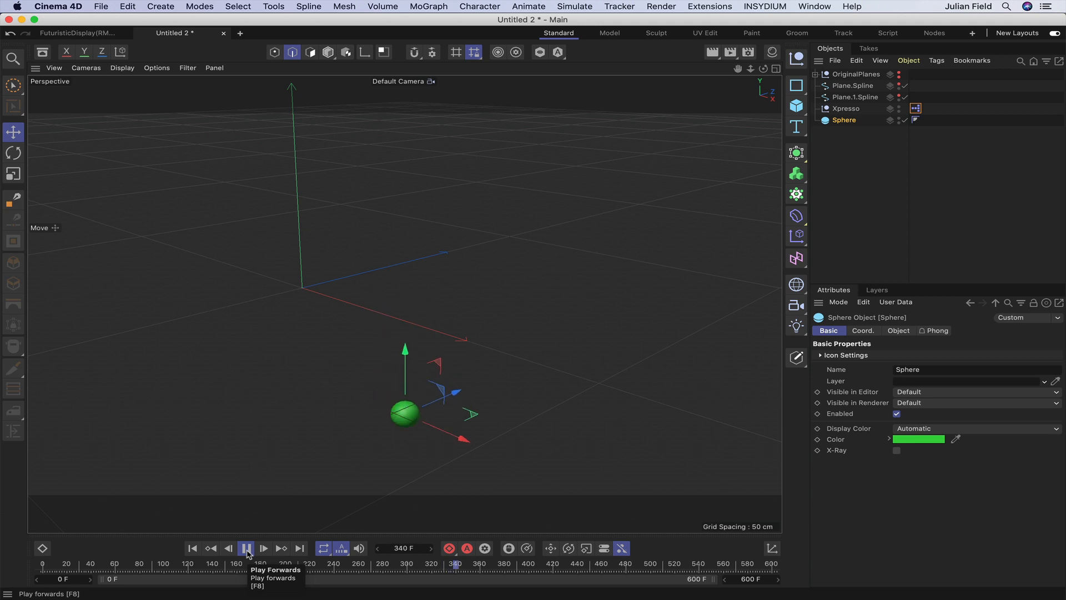
click(246, 549)
click(193, 549)
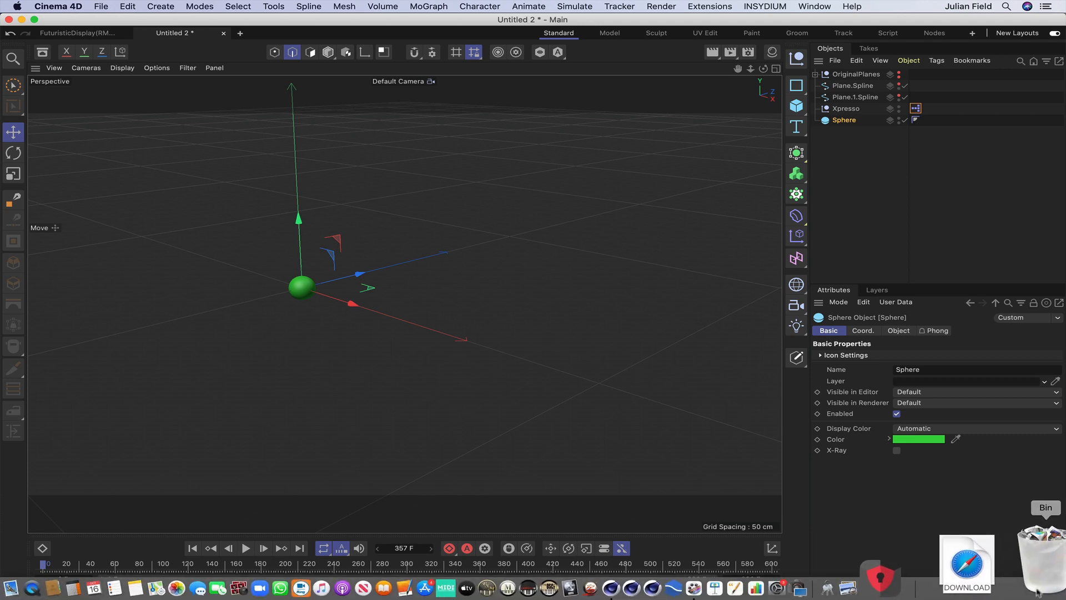
Open the XPresso graph in an enlarged window, examine the whole node chain from Time to Sphere, and close it.
double_click(916, 108)
drag(910, 100, 415, 75)
drag(575, 375, 930, 376)
drag(909, 97, 951, 89)
drag(882, 73, 745, 224)
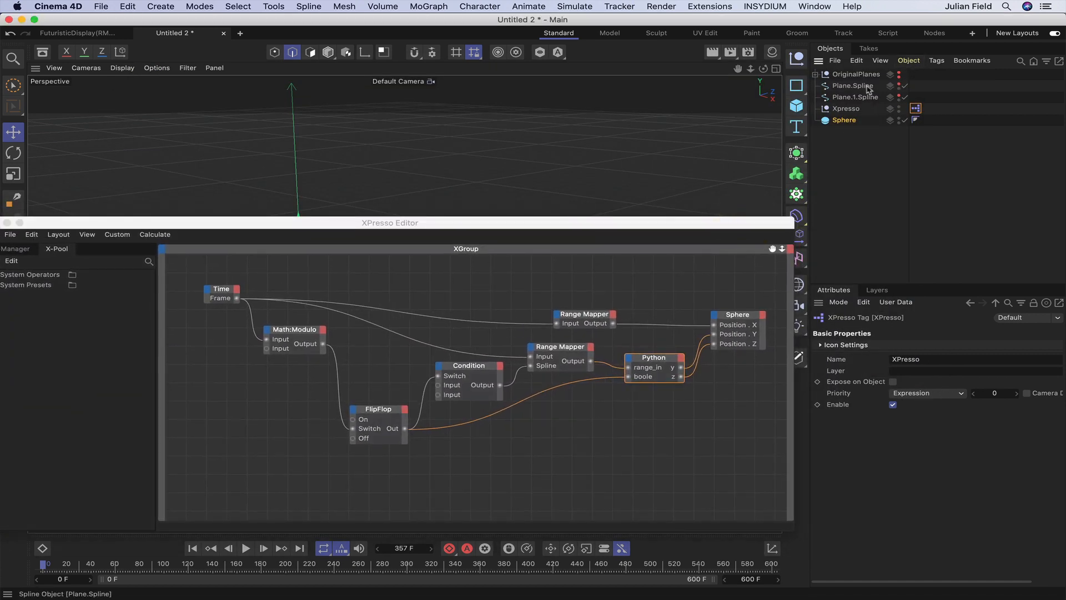
drag(676, 222, 666, 413)
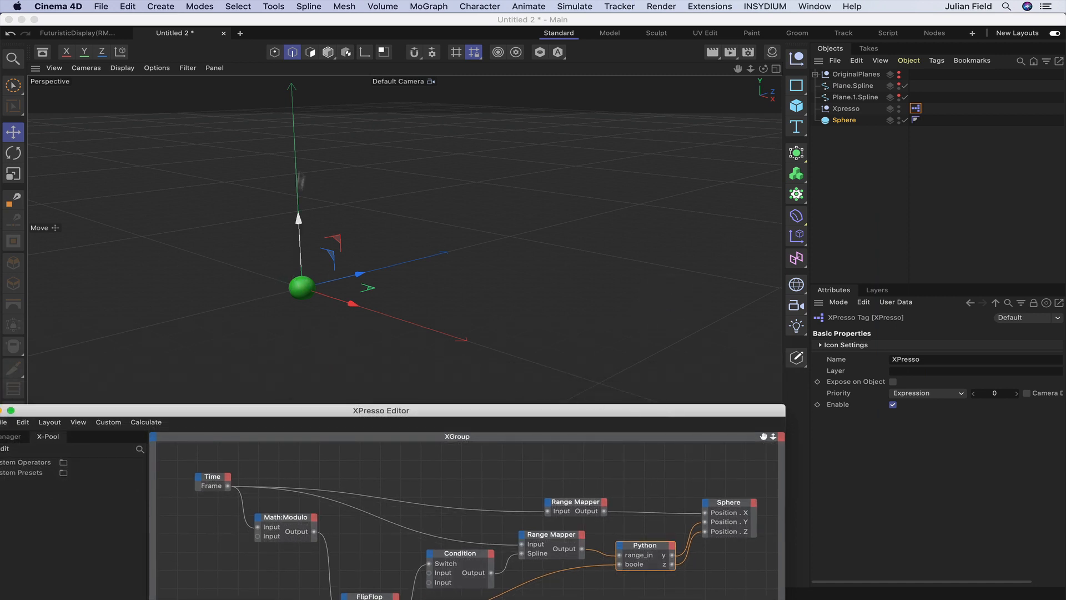
click(370, 243)
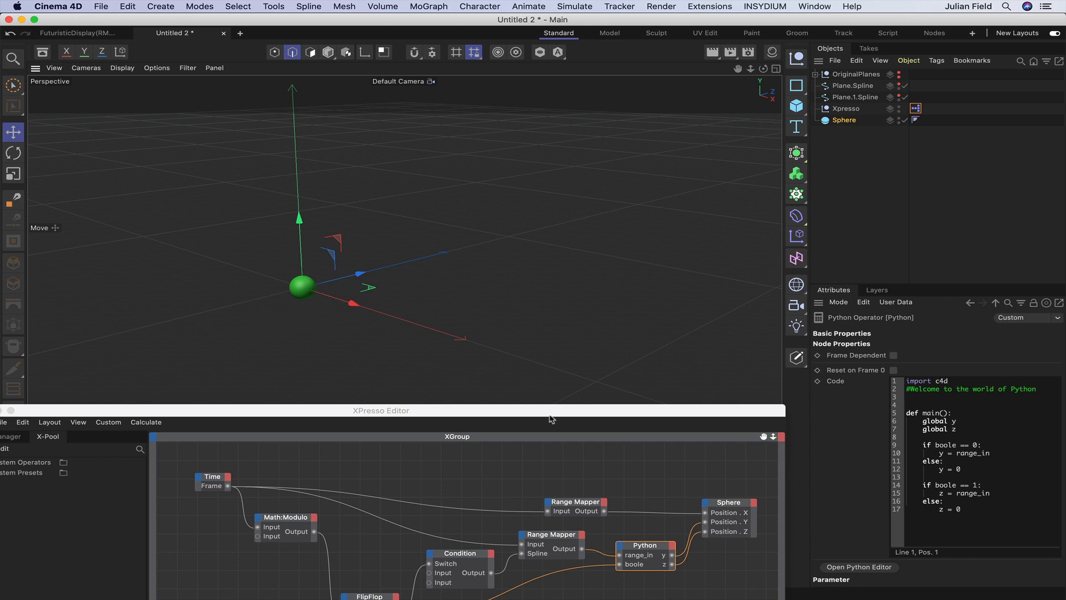
drag(557, 413, 525, 265)
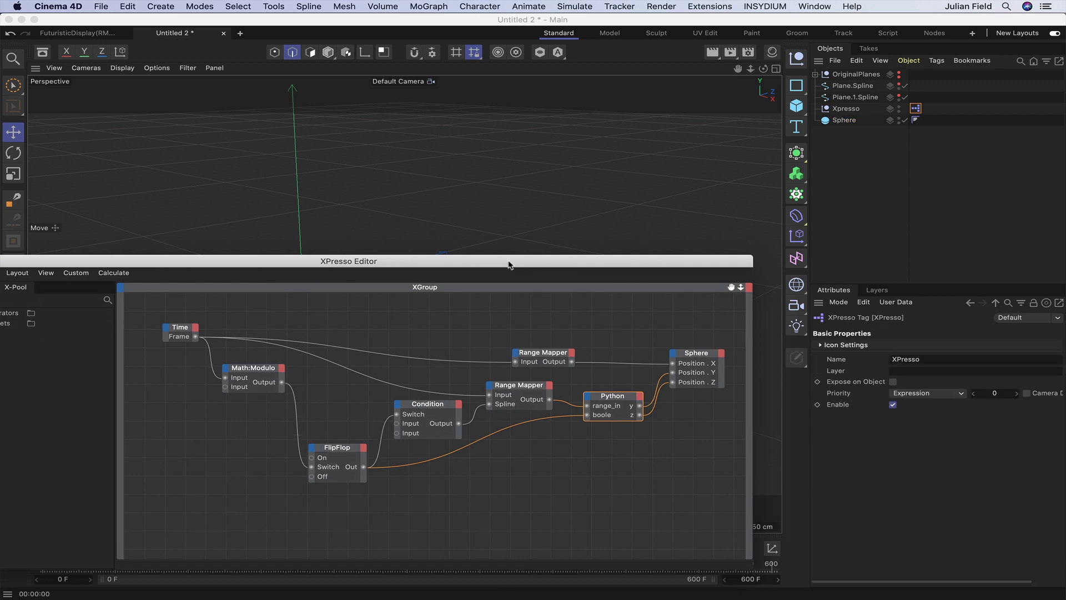
drag(482, 267, 707, 216)
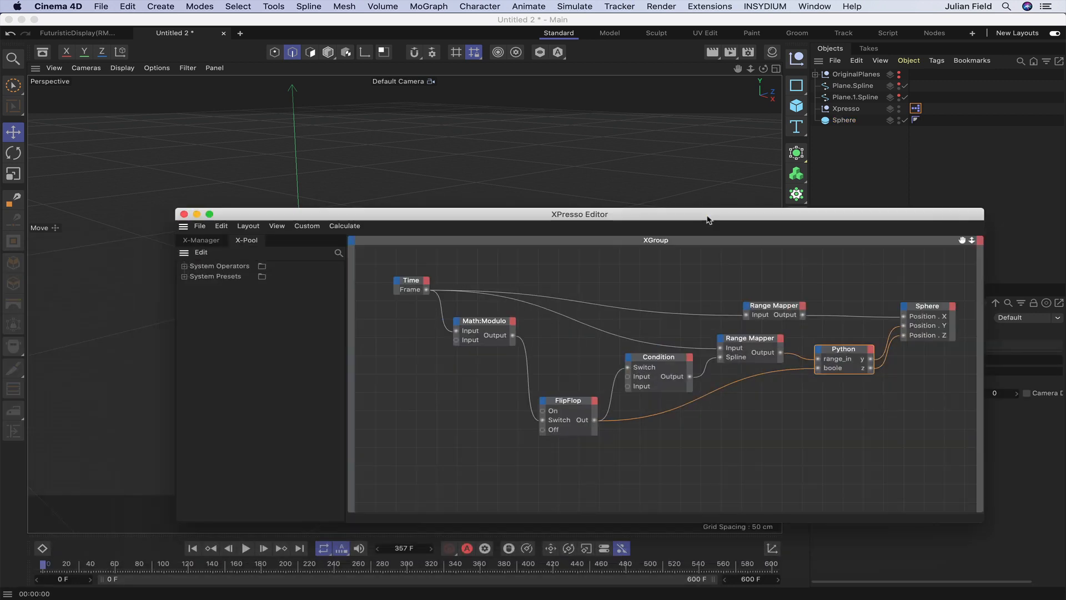
click(183, 215)
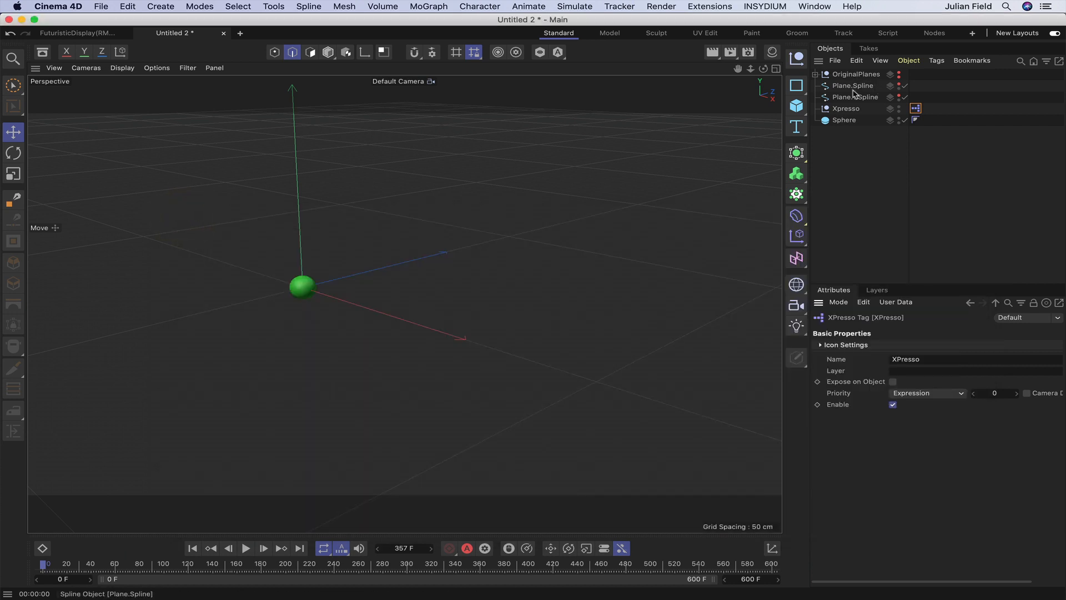
Make Plane.Spline visible in the viewport and toggle Plane.1.Spline's editor visibility on and back off.
click(900, 85)
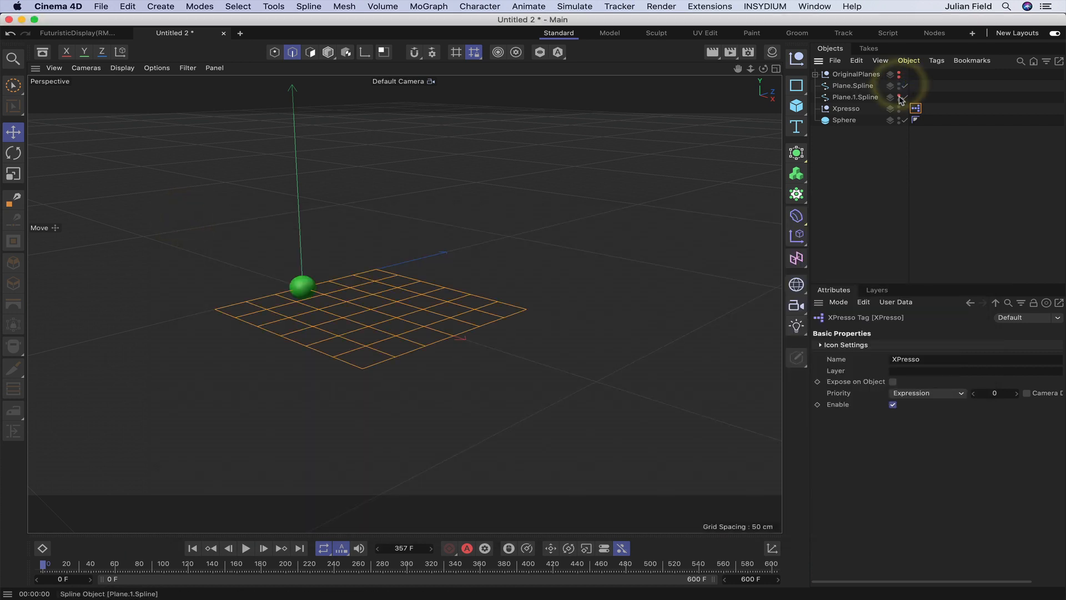
click(899, 96)
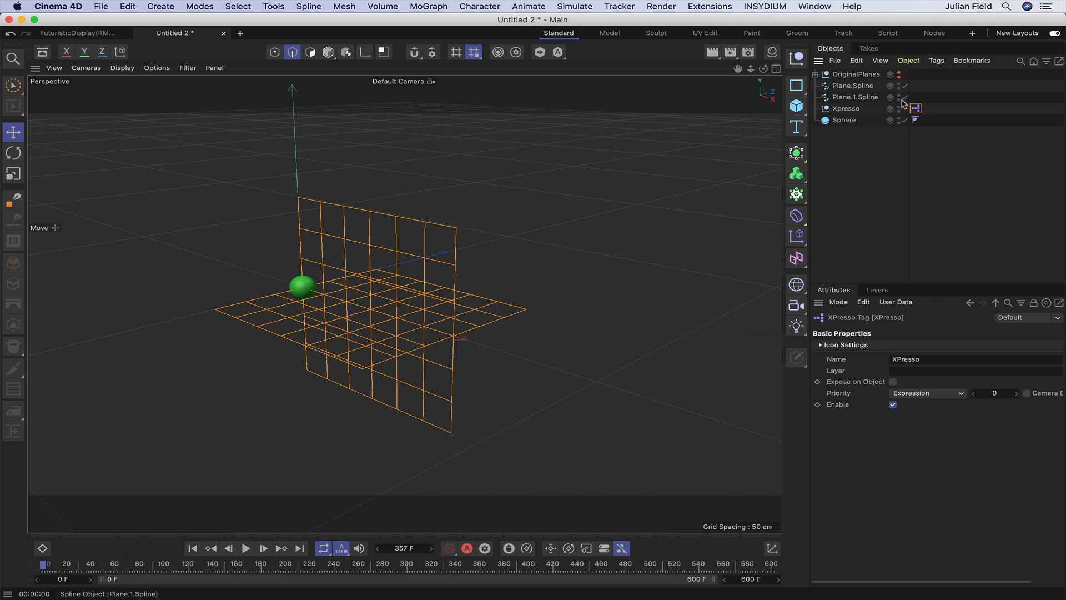
click(899, 96)
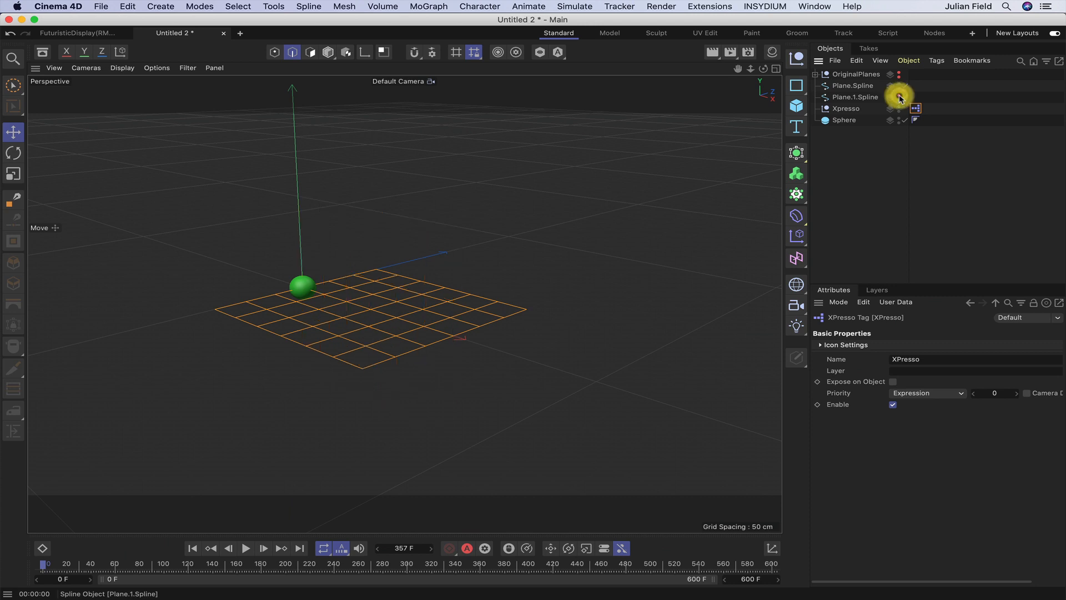
Render the active view with Plane.Spline selected to check how the spline grid renders, and clear the selection.
click(841, 87)
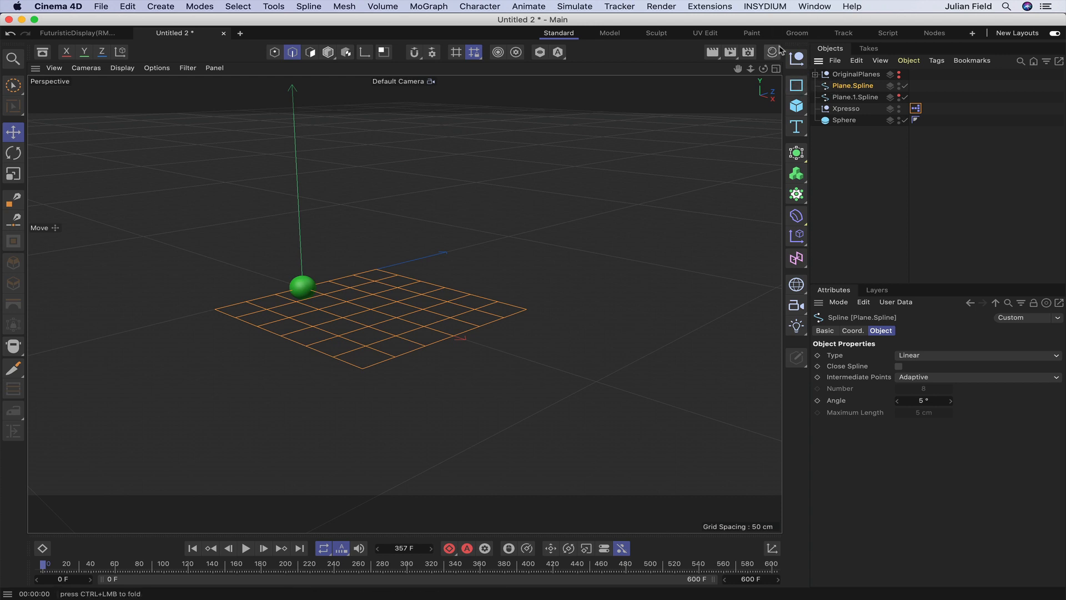
click(715, 53)
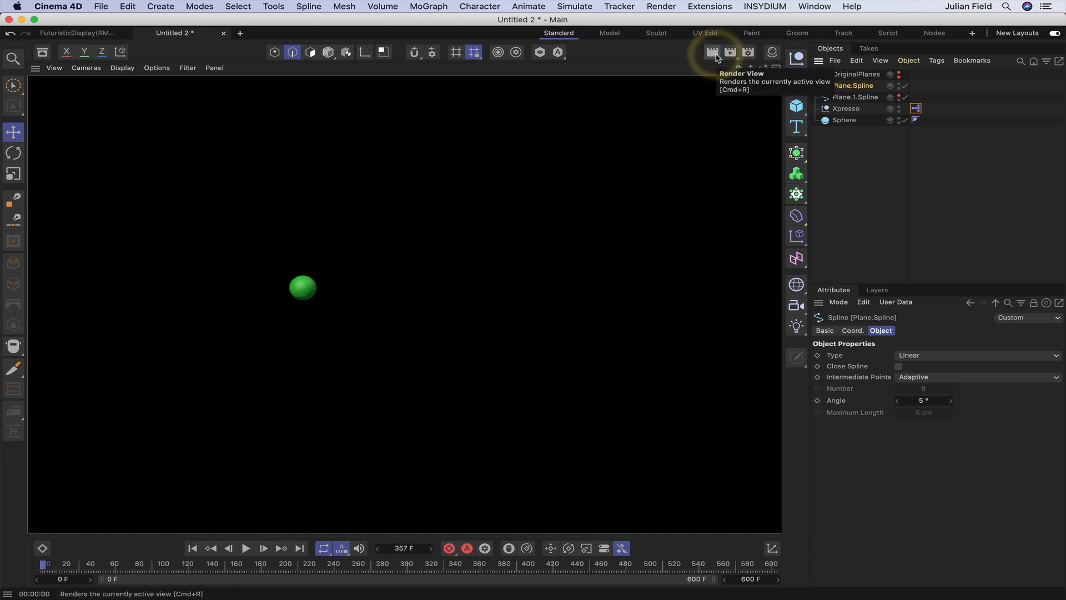
click(824, 158)
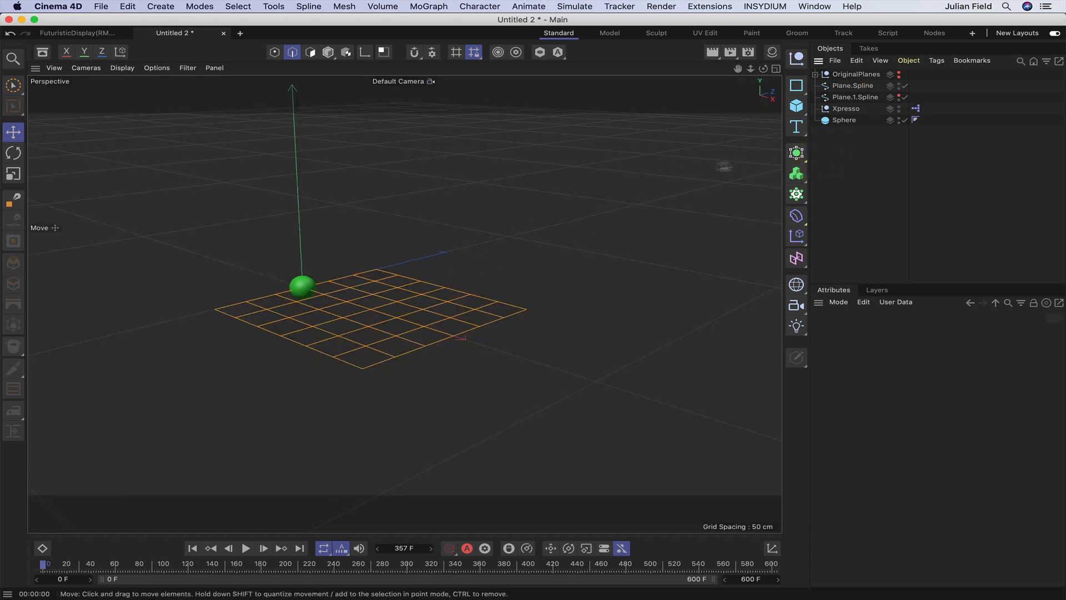
Add a Circle spline with a 0.5 cm radius and place it directly above Plane.Spline in the object hierarchy.
click(797, 88)
click(908, 101)
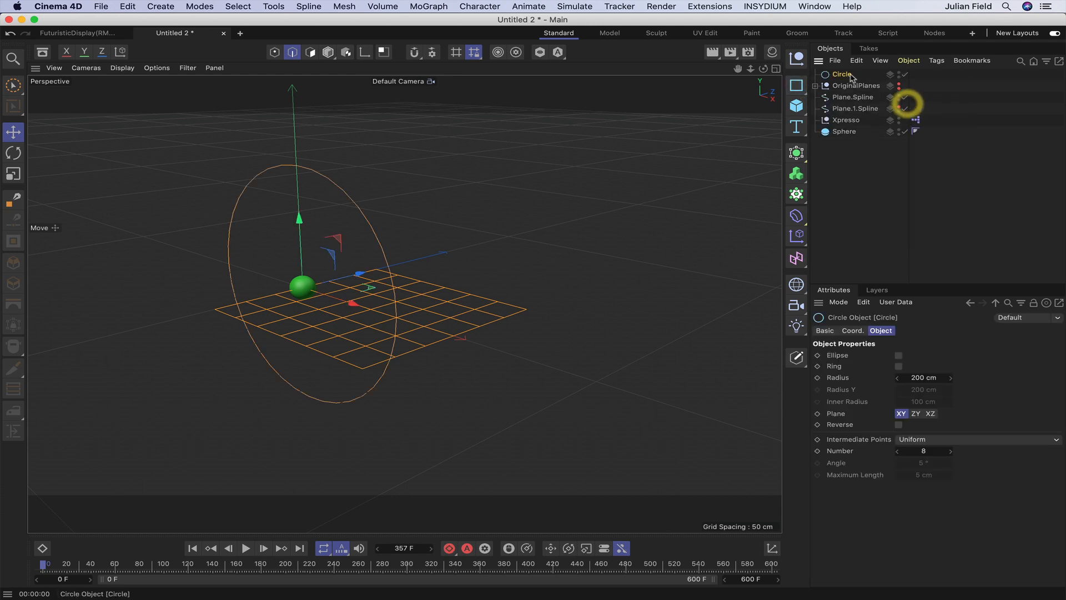
drag(847, 96, 847, 91)
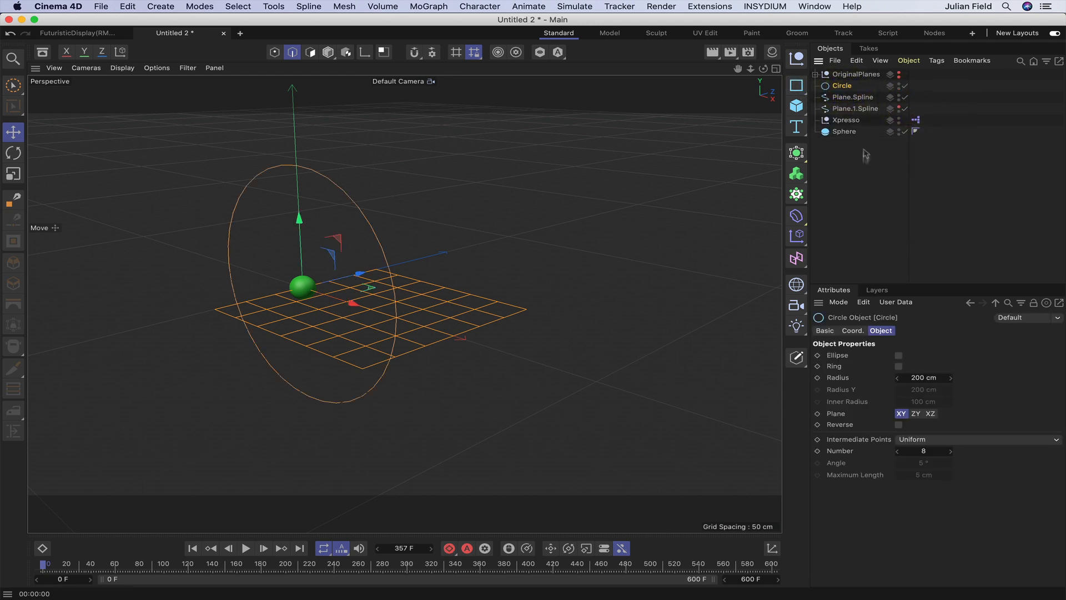
key(BackSpace)
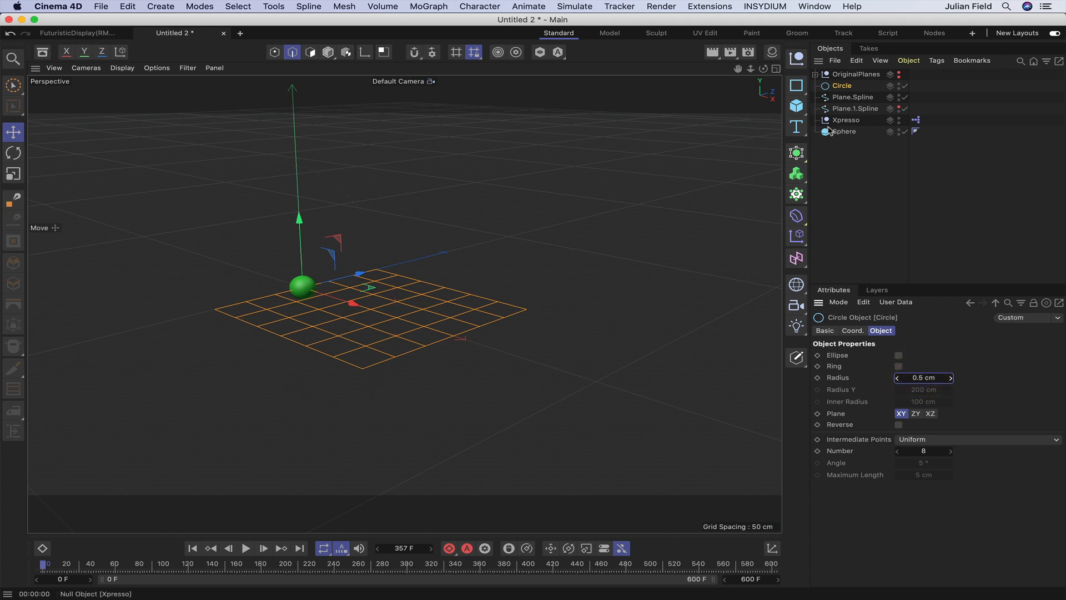
Add a Sweep as the parent of the Circle and place Plane.Spline inside it below the Circle.
click(800, 159)
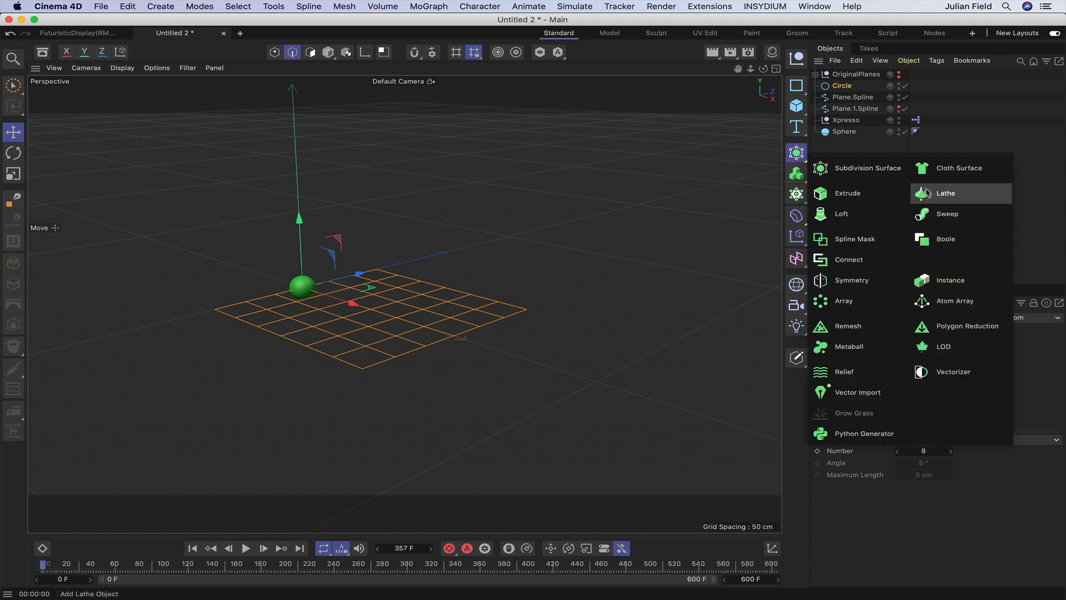
alt+click(931, 211)
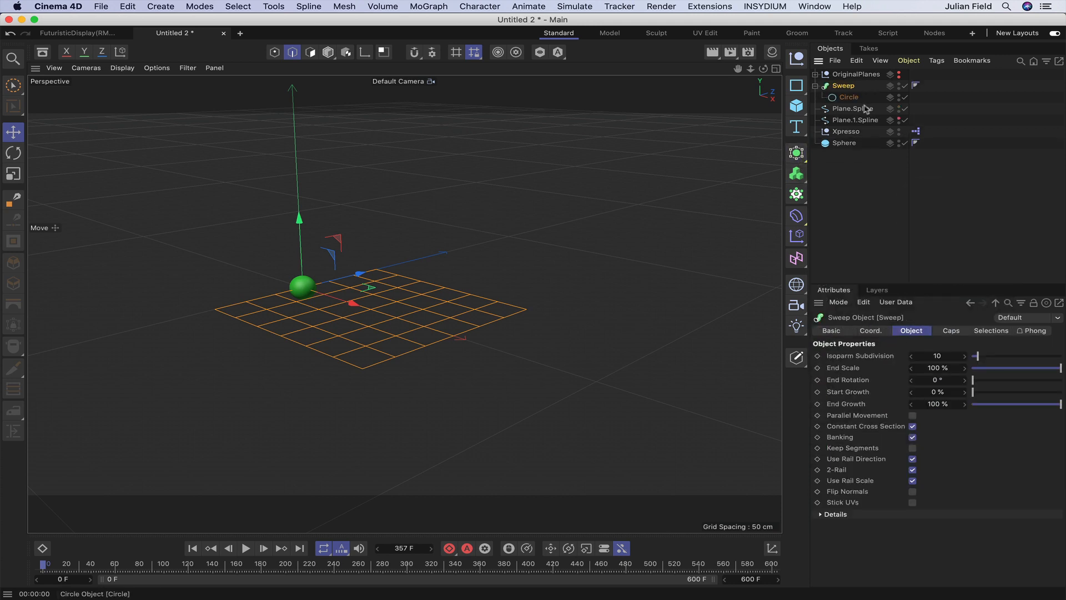
drag(854, 106, 855, 107)
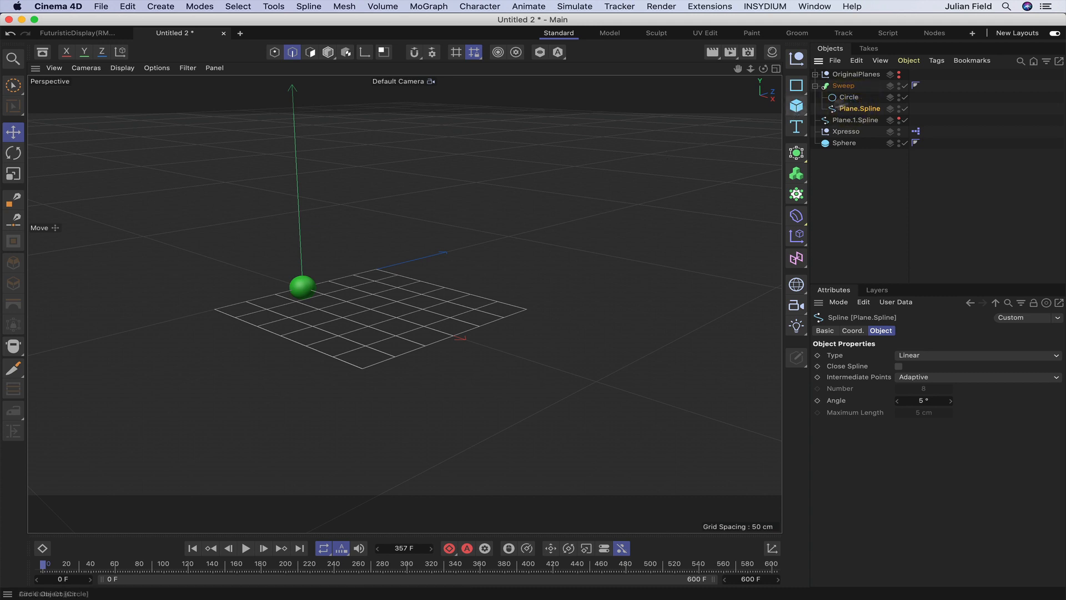
Set the Sweep's display color to Automatic with an orange color of RGB 255, 165, 0, and deselect it.
click(839, 86)
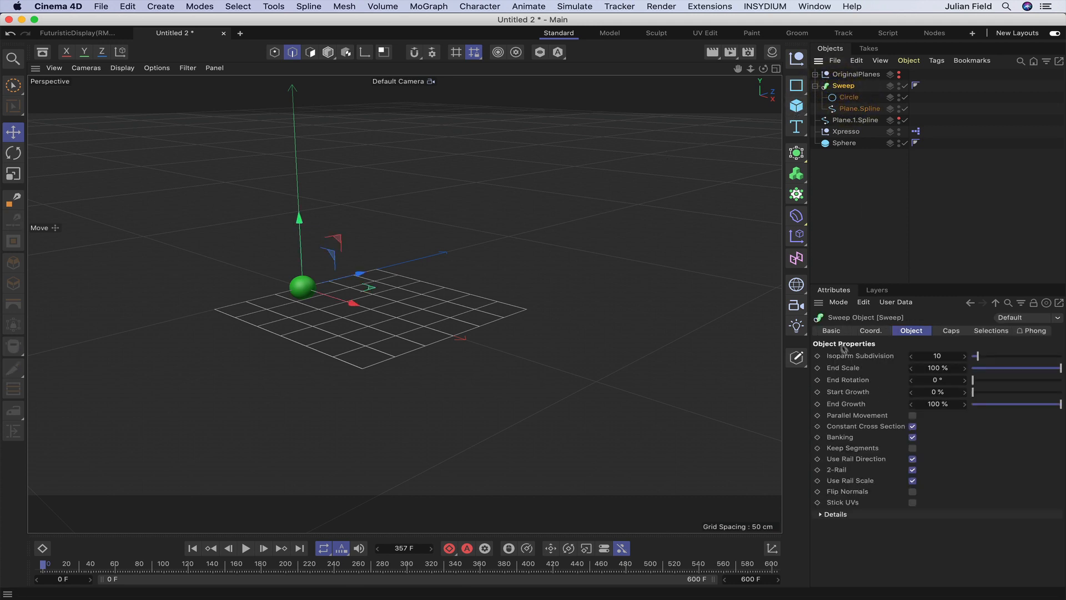
click(831, 330)
click(907, 429)
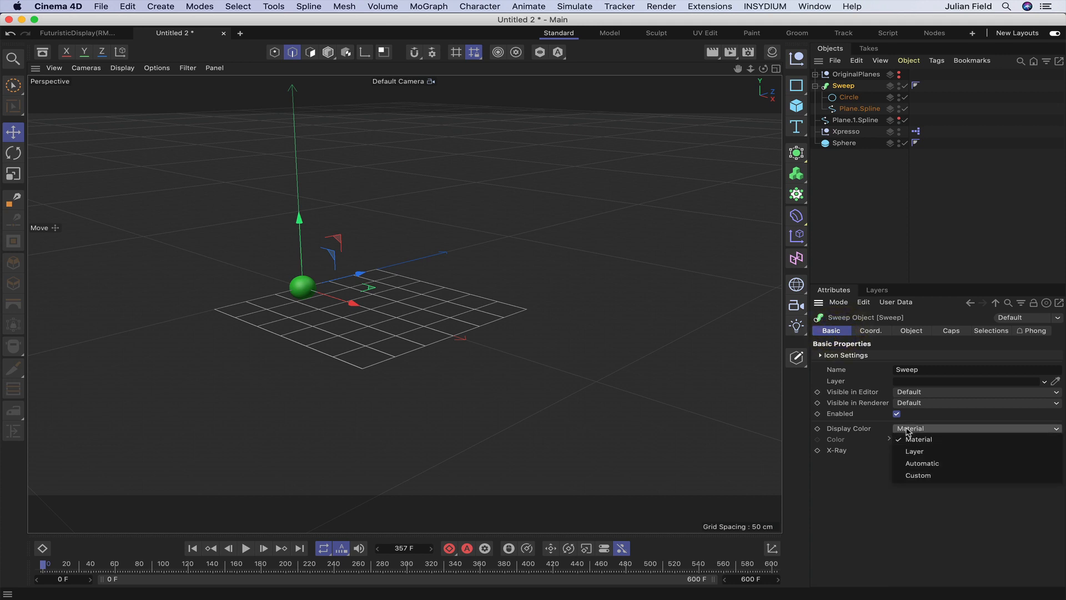
click(921, 464)
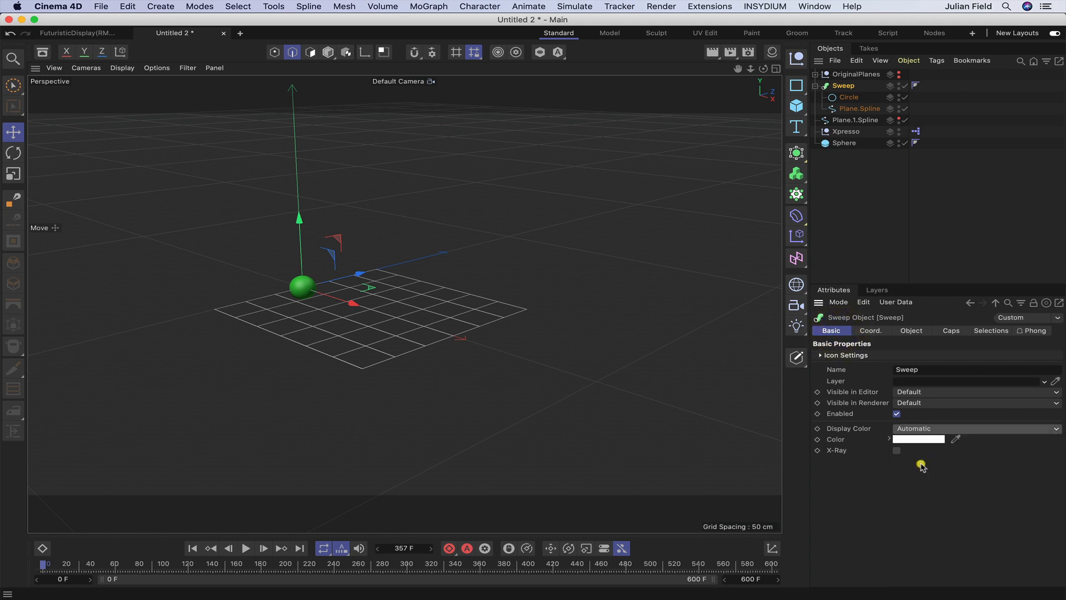
click(922, 439)
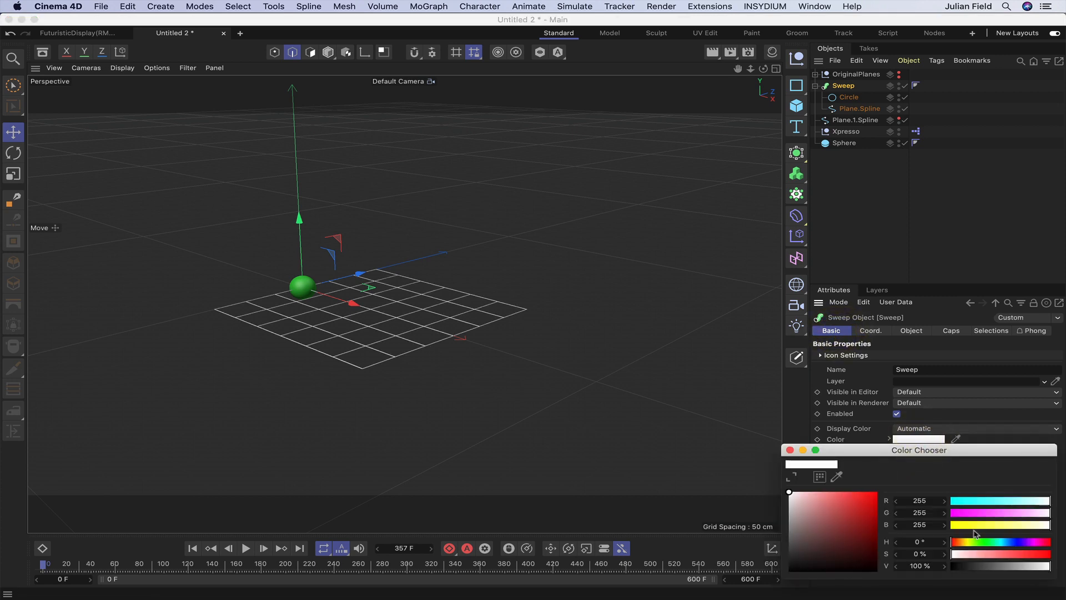
click(954, 525)
click(1016, 512)
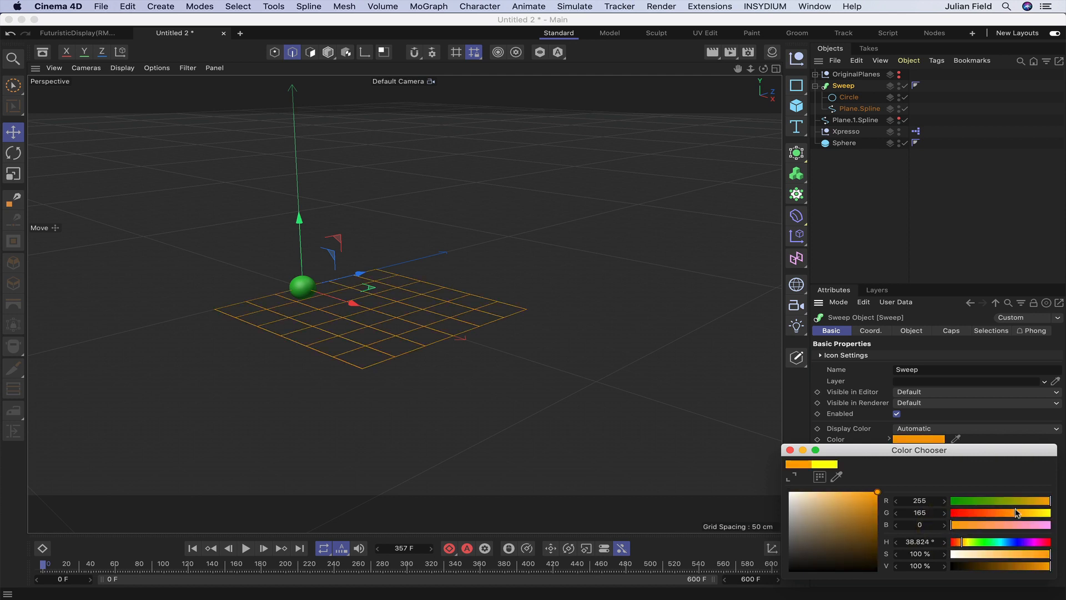
click(790, 451)
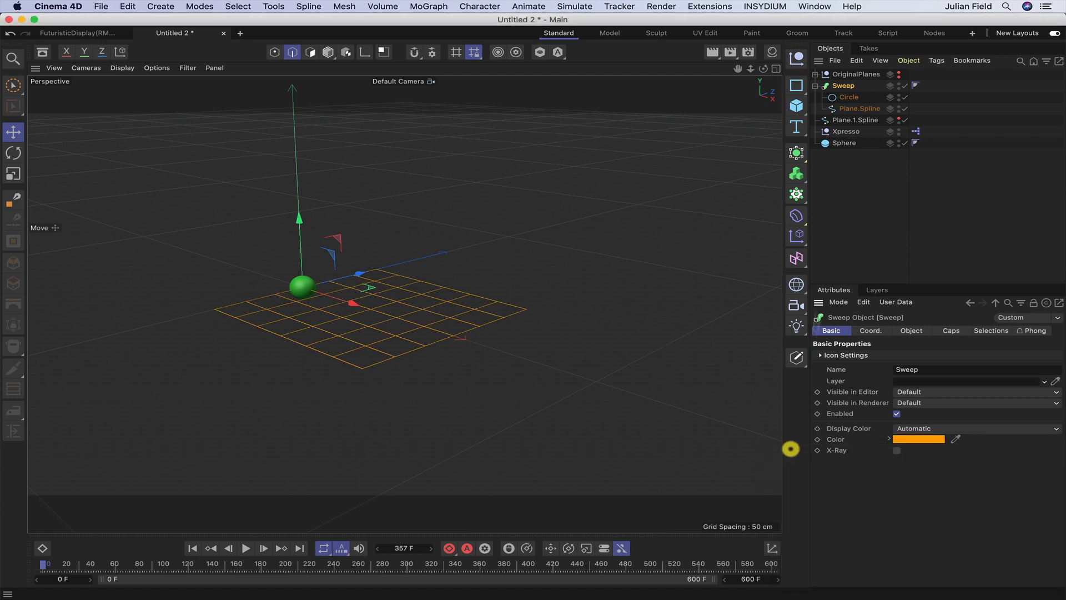
click(840, 157)
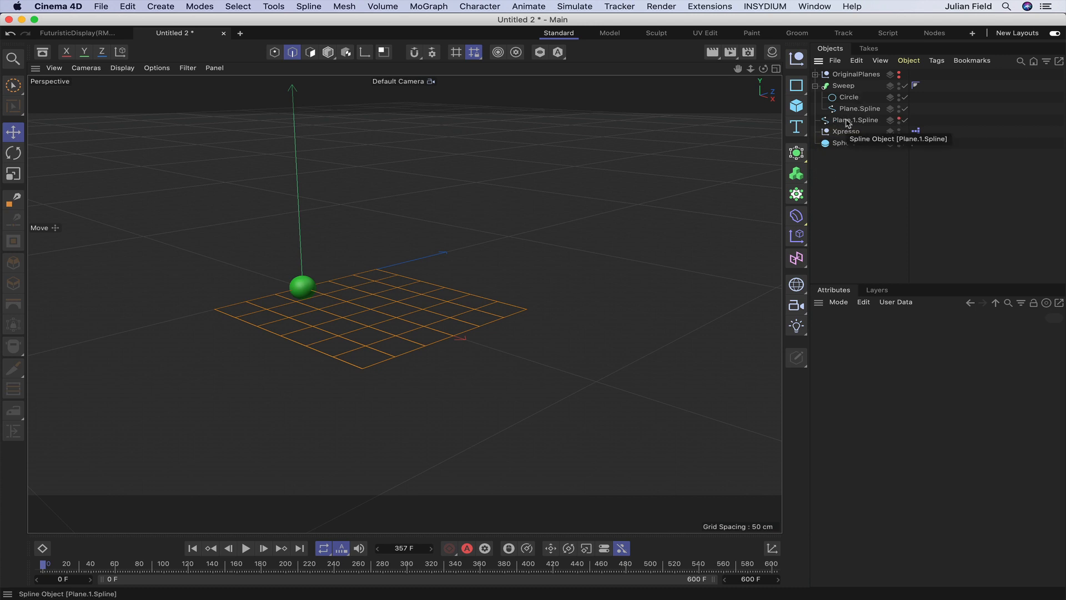
Duplicate the Circle outside the Sweep, wrap the copy in a second Sweep, and place Plane.1.Spline below it inside.
click(846, 98)
ctrl+drag(845, 100, 844, 121)
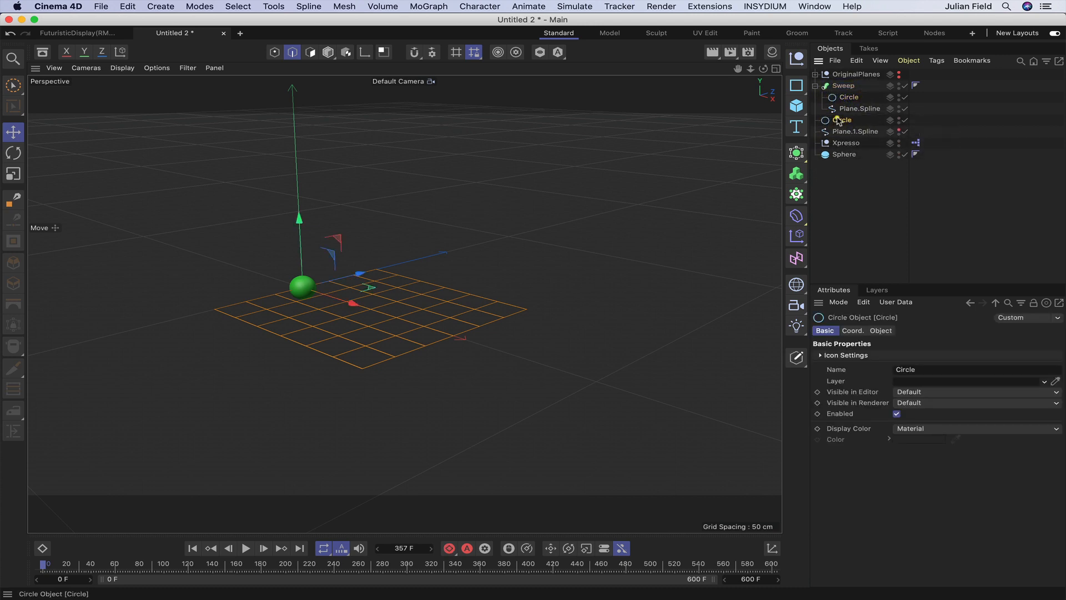
click(798, 153)
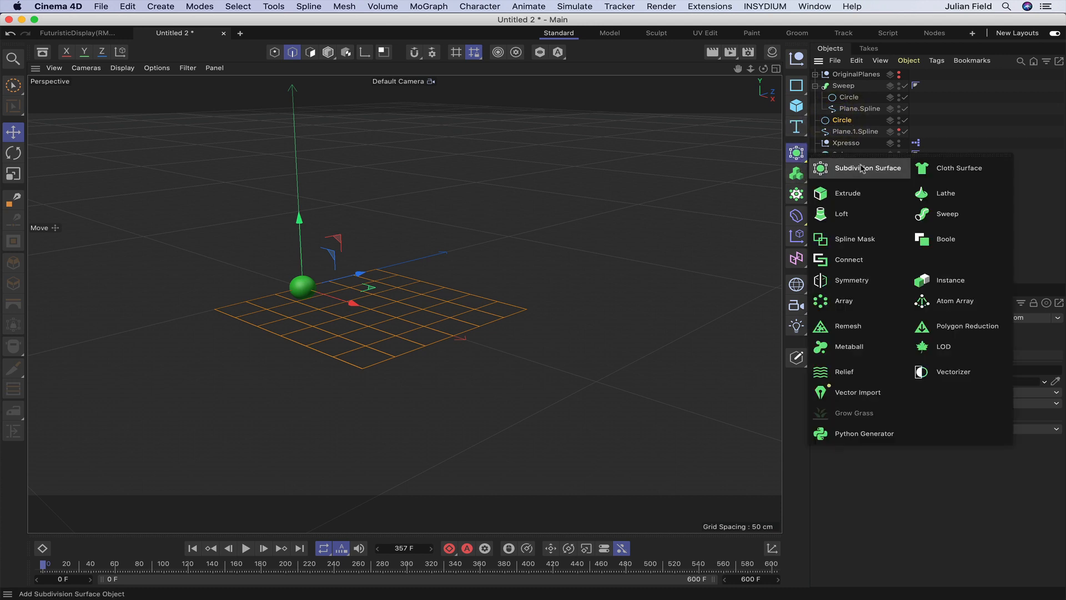
click(938, 210)
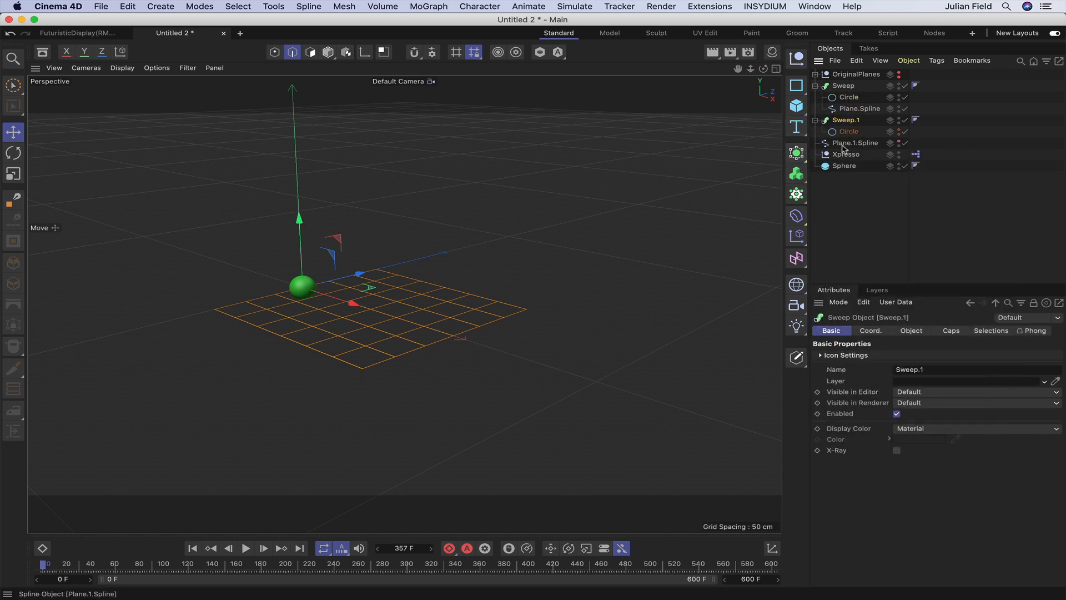
drag(847, 140, 847, 139)
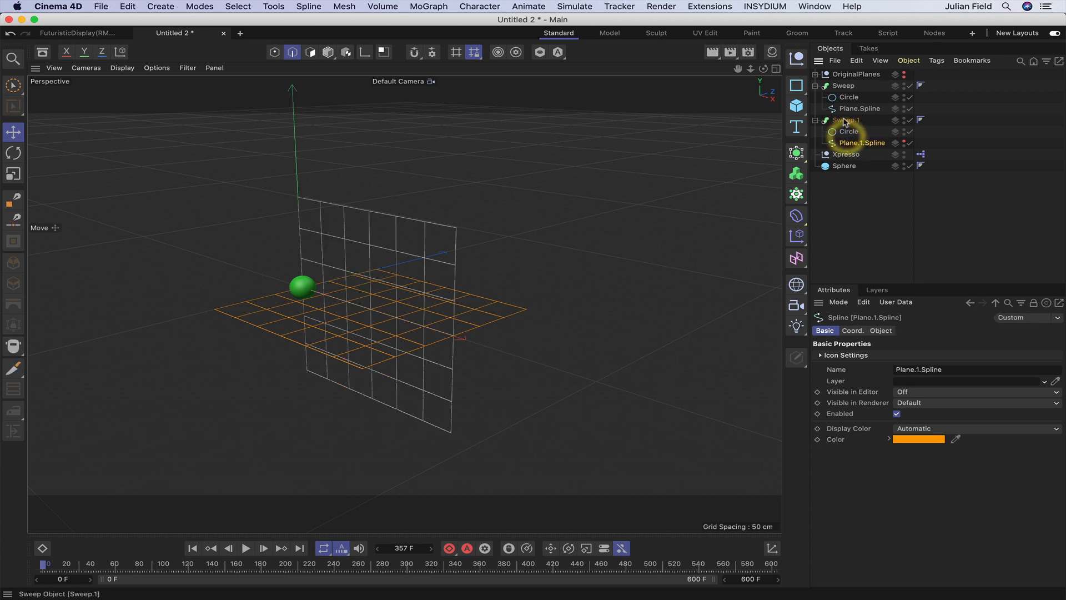
Set Sweep.1's display color to Automatic and copy the first Sweep's orange color onto it.
click(845, 121)
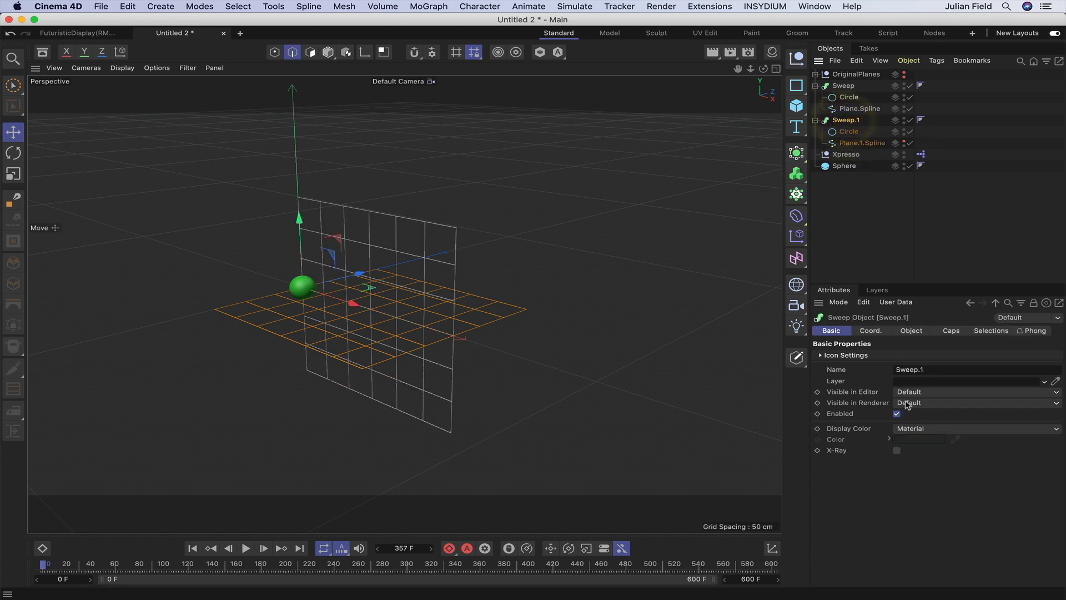
click(847, 88)
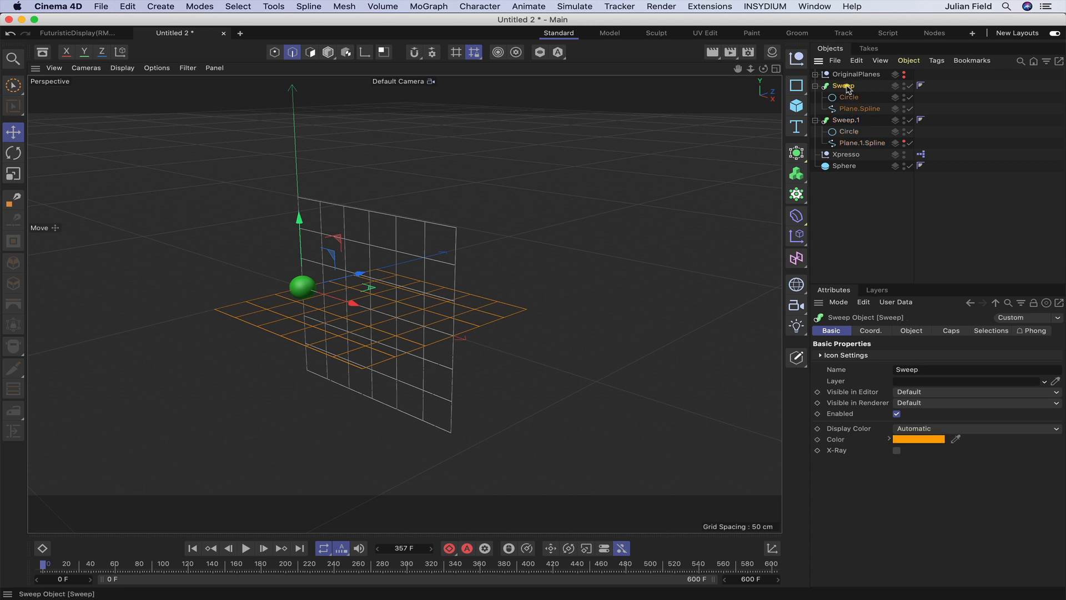
right_click(918, 439)
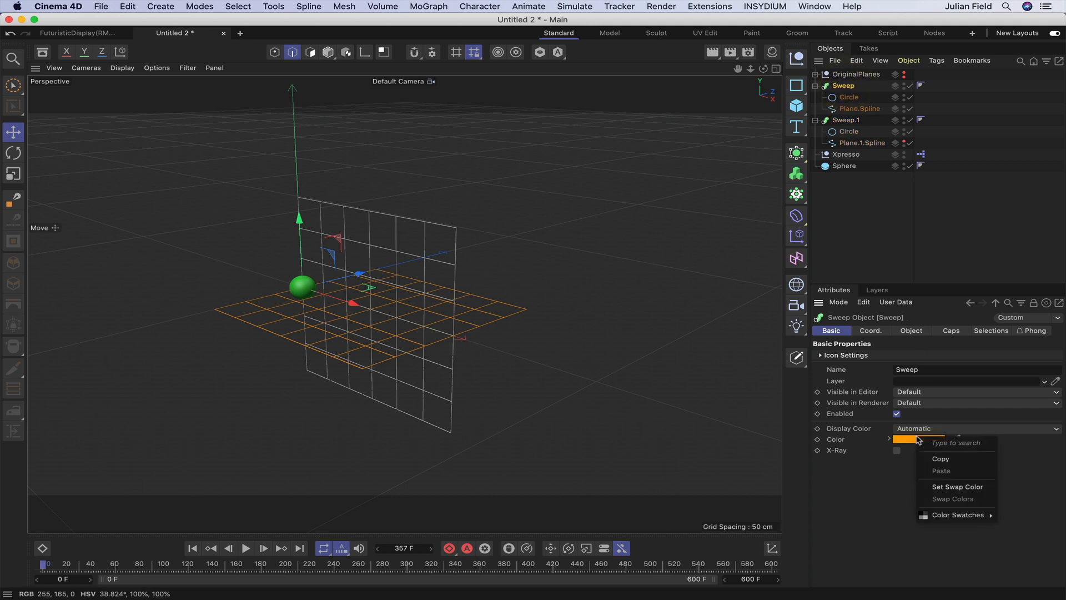
click(942, 460)
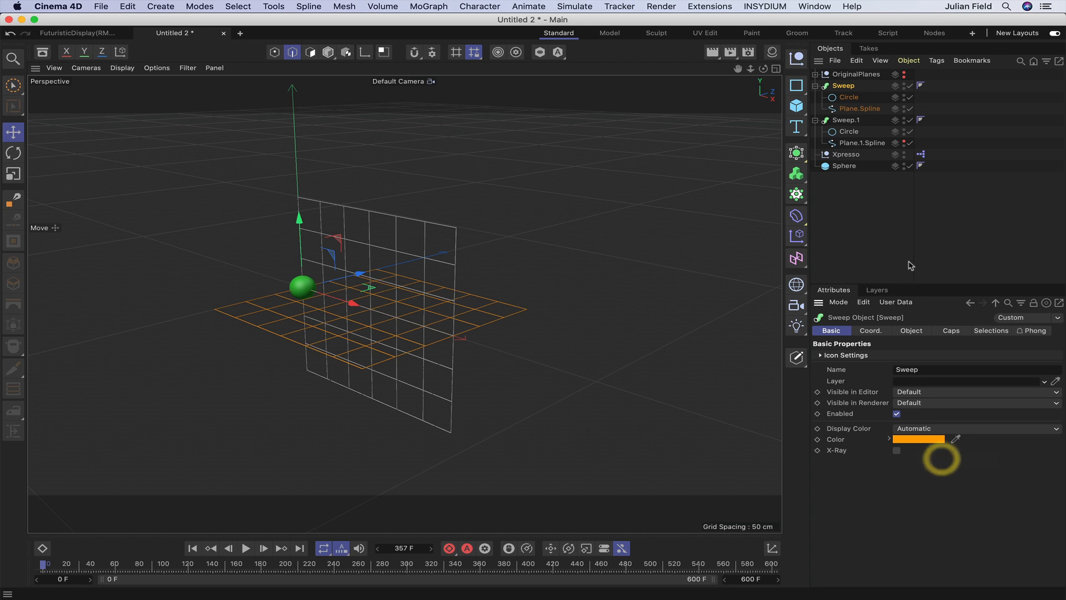
click(847, 120)
click(908, 428)
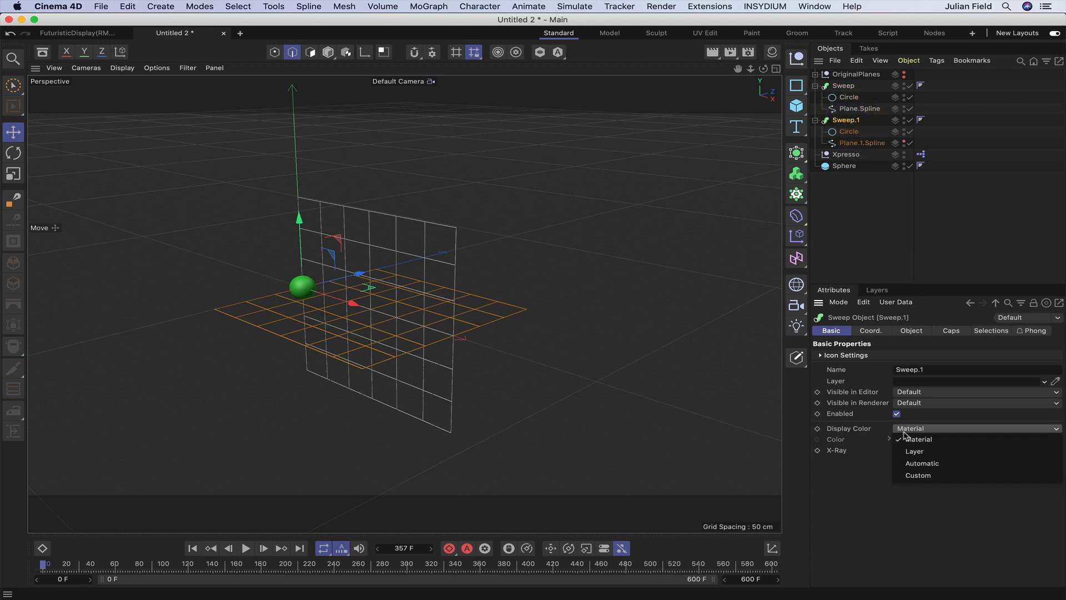
click(919, 463)
right_click(914, 440)
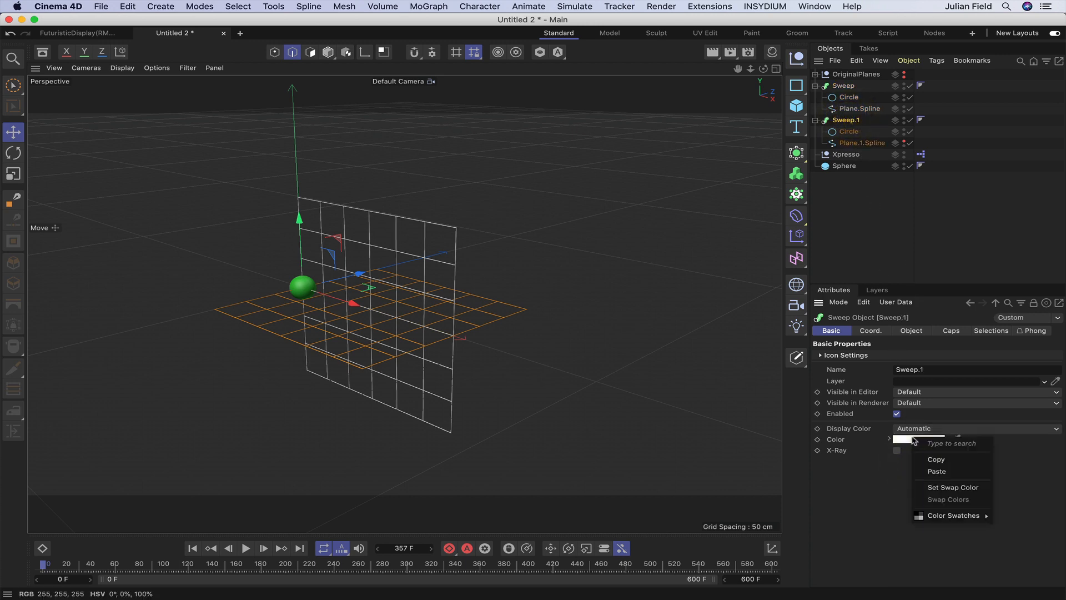
click(937, 471)
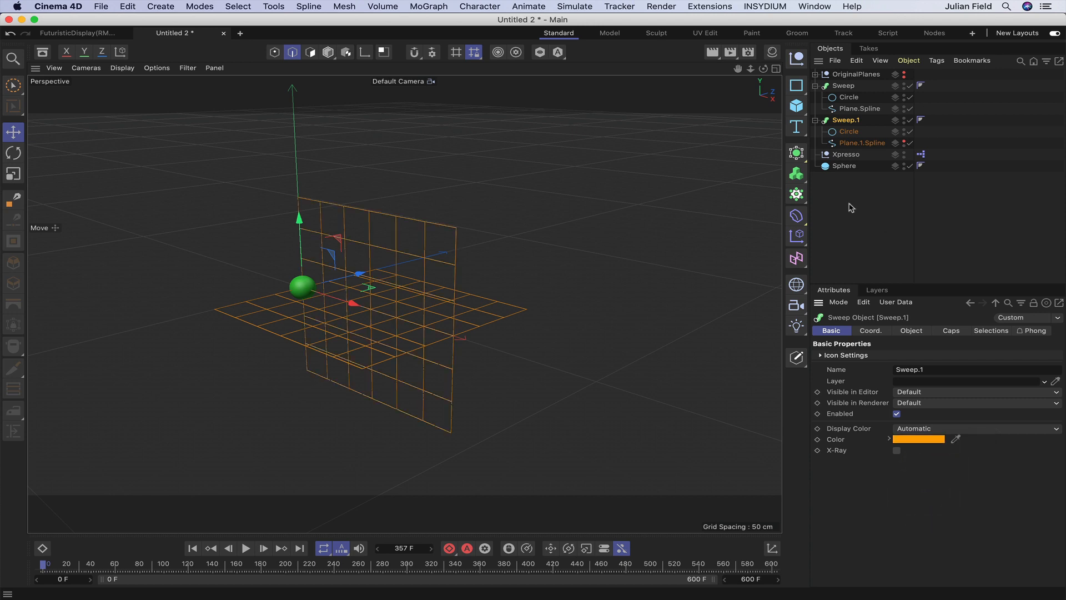
Rename the first Sweep to XZGrid and Sweep.1 to XYGrid.
click(843, 87)
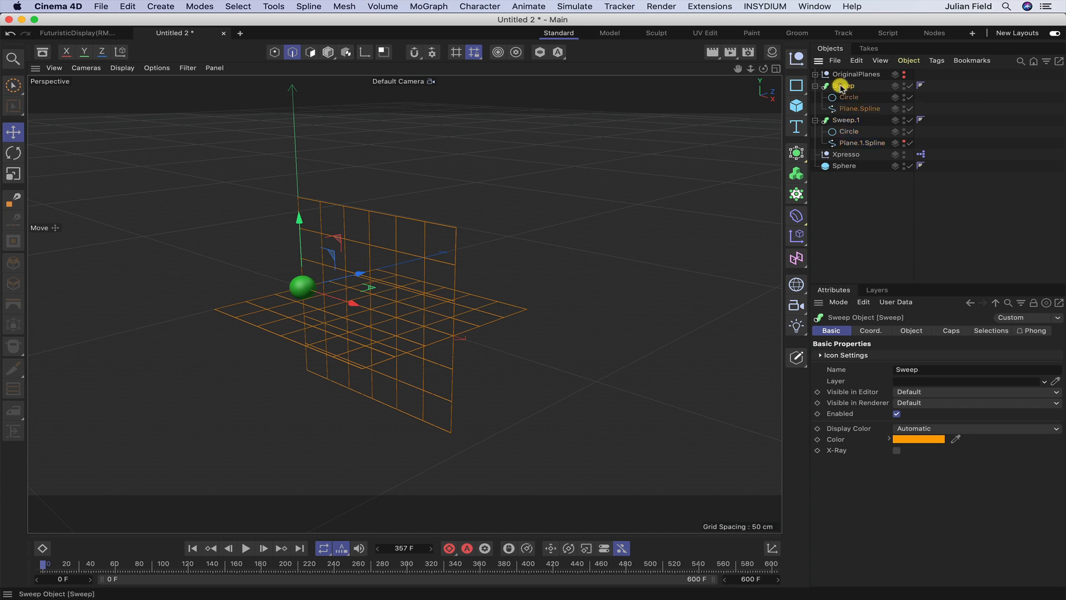
double_click(843, 87)
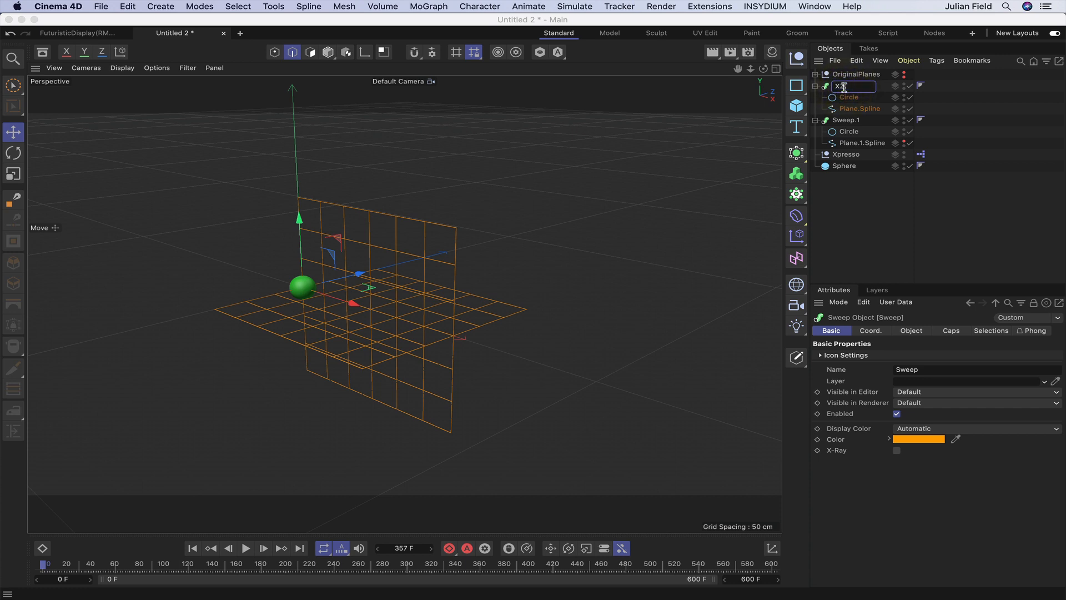
text(XZGrid)
key(Return)
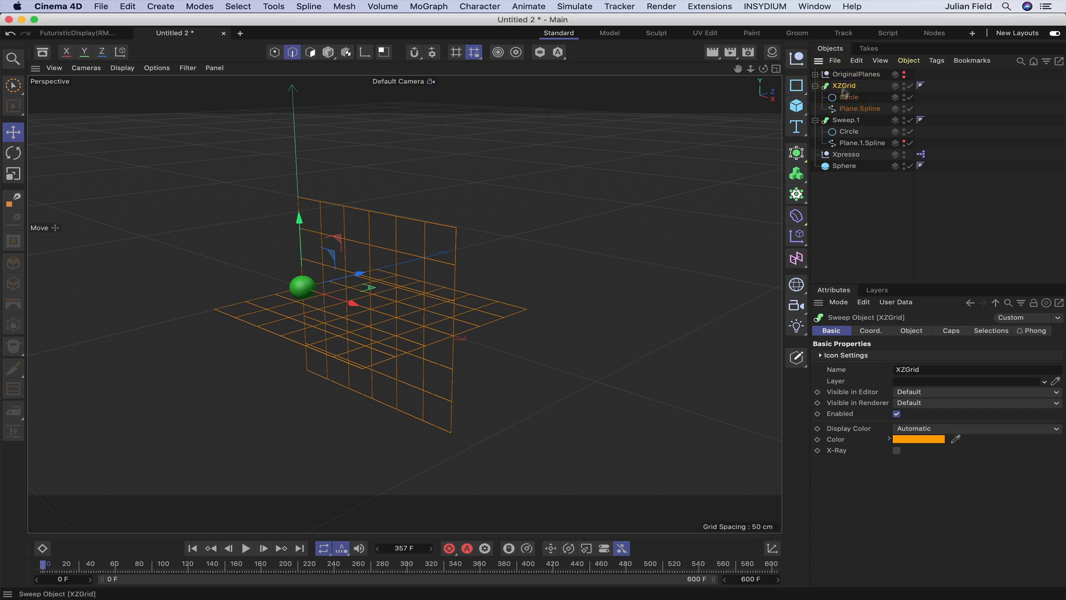
double_click(841, 121)
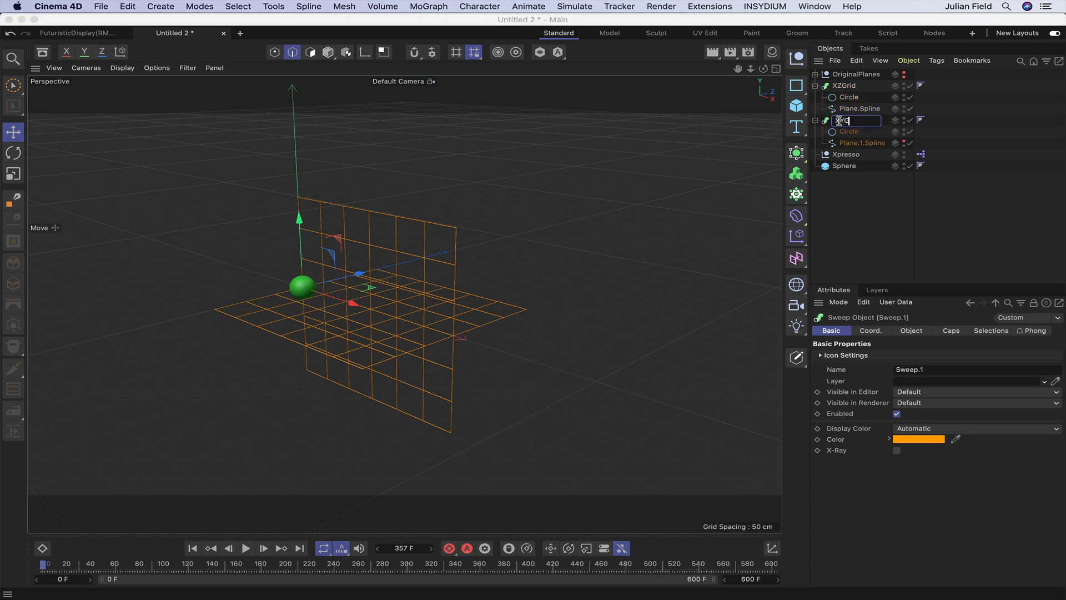
key(Return)
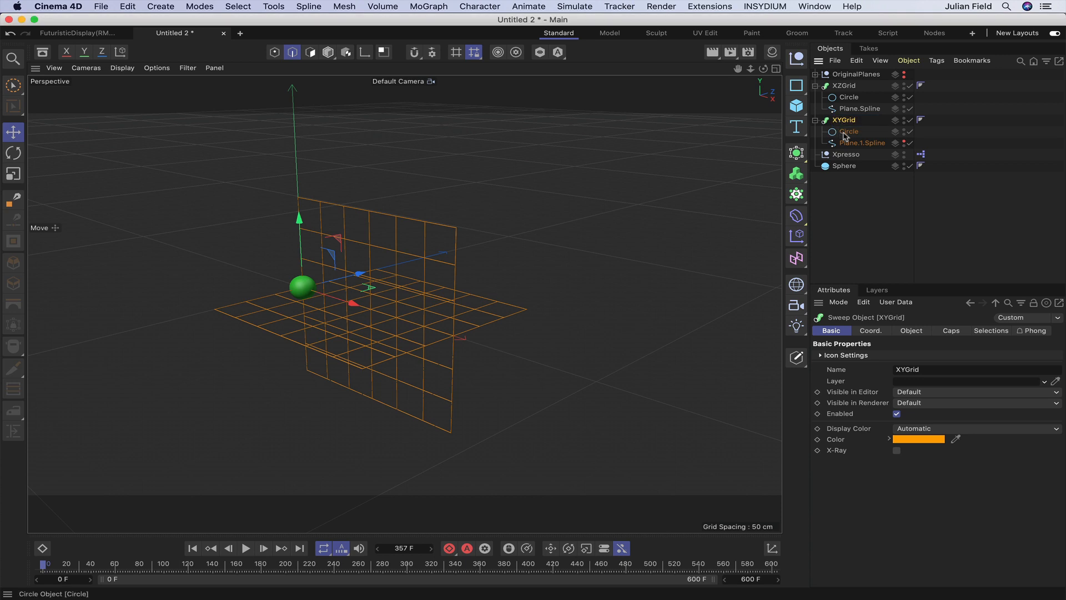
Add the XZGrid and XYGrid sweeps as nodes in the Xpresso object's graph and spread them apart below the existing nodes.
click(814, 86)
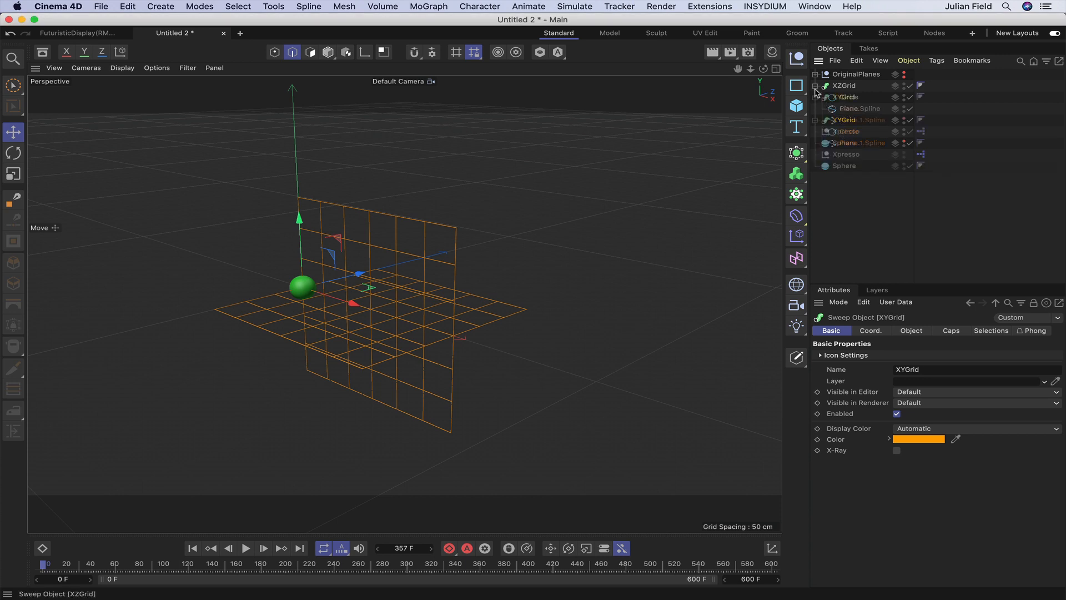
click(815, 97)
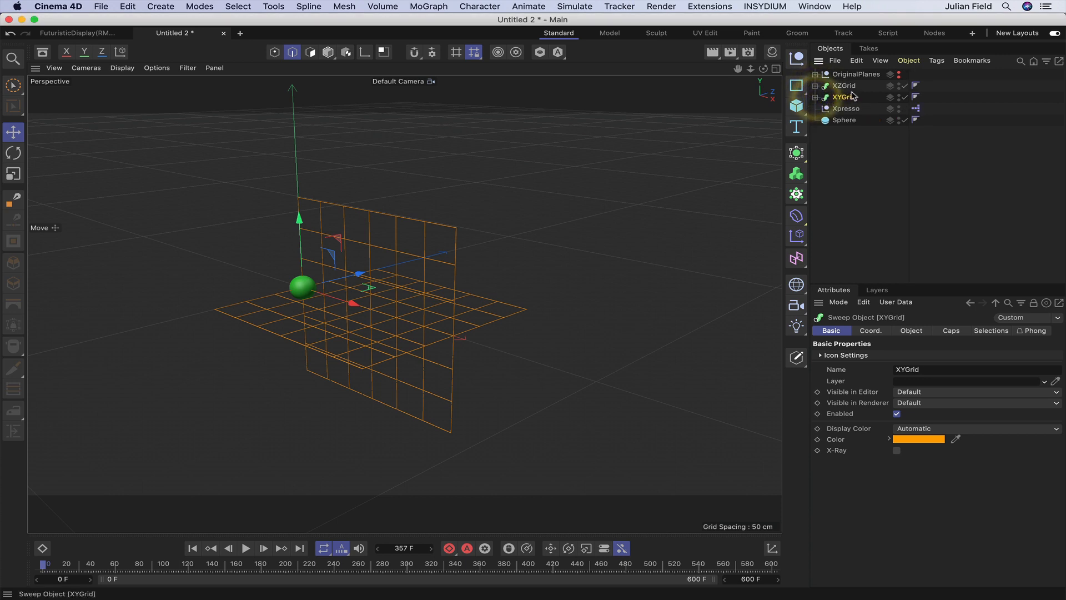
double_click(916, 108)
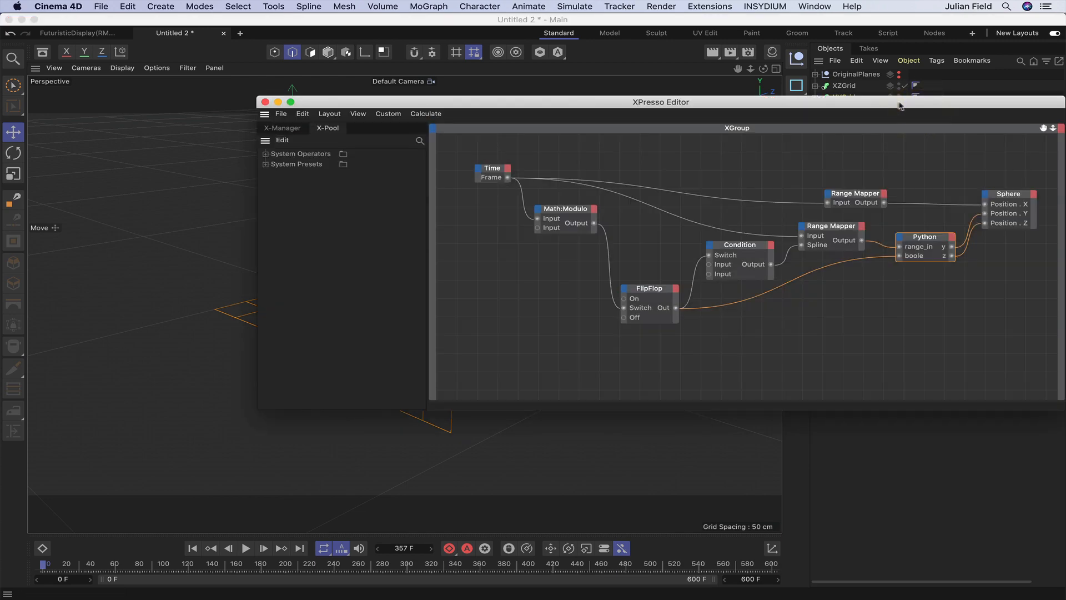
drag(892, 102, 600, 135)
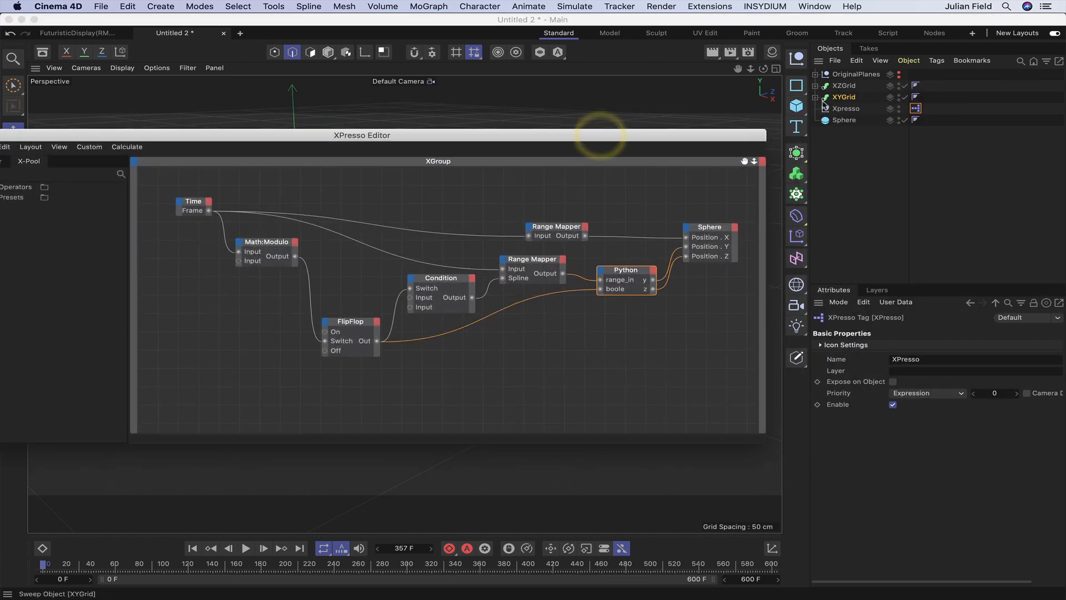
shift+click(859, 89)
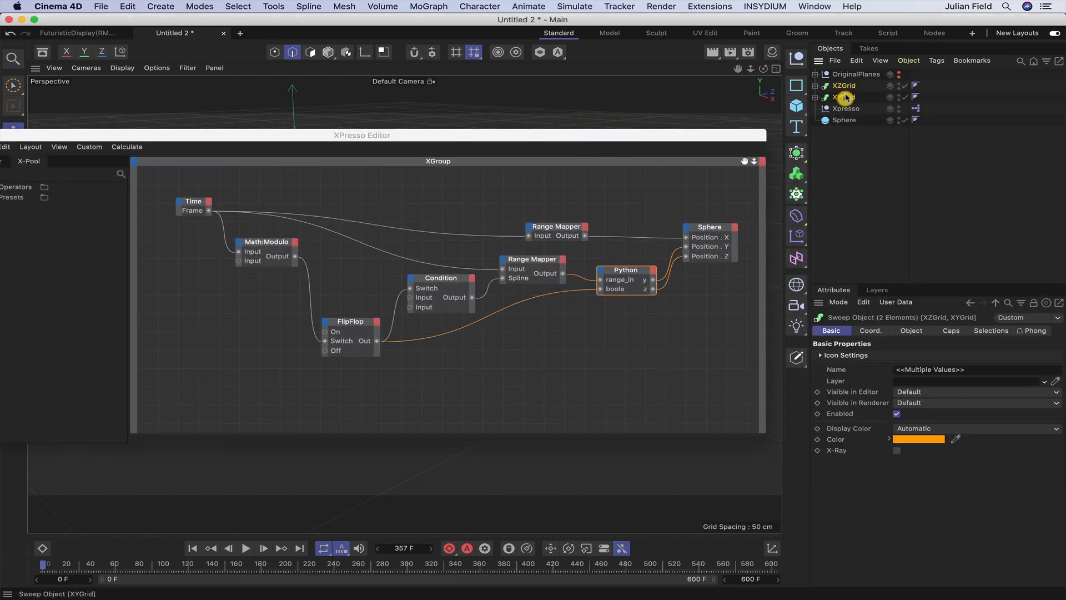
drag(589, 362, 592, 330)
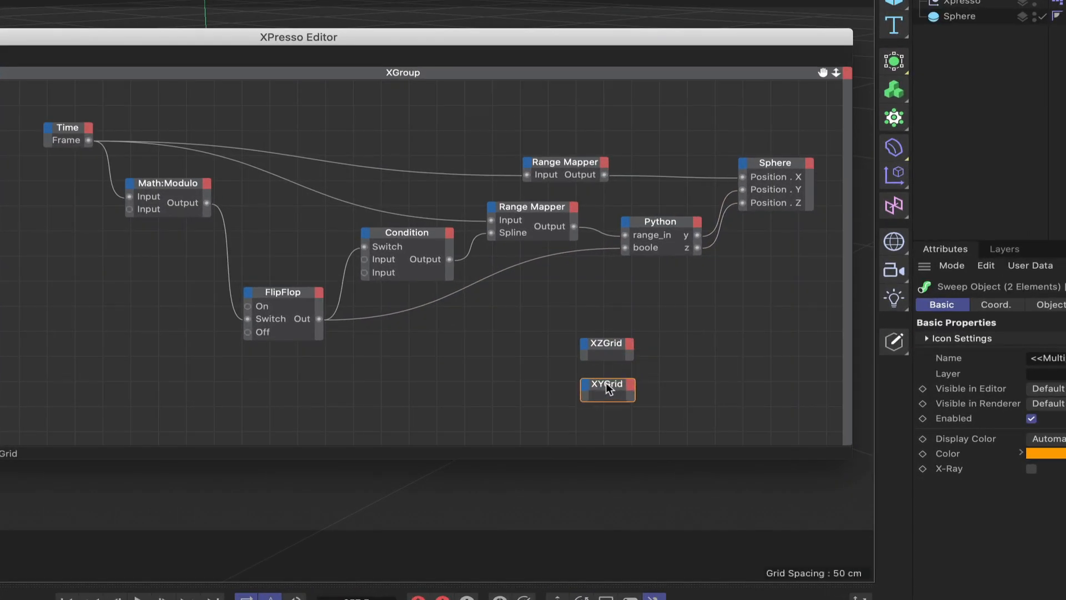
click(605, 383)
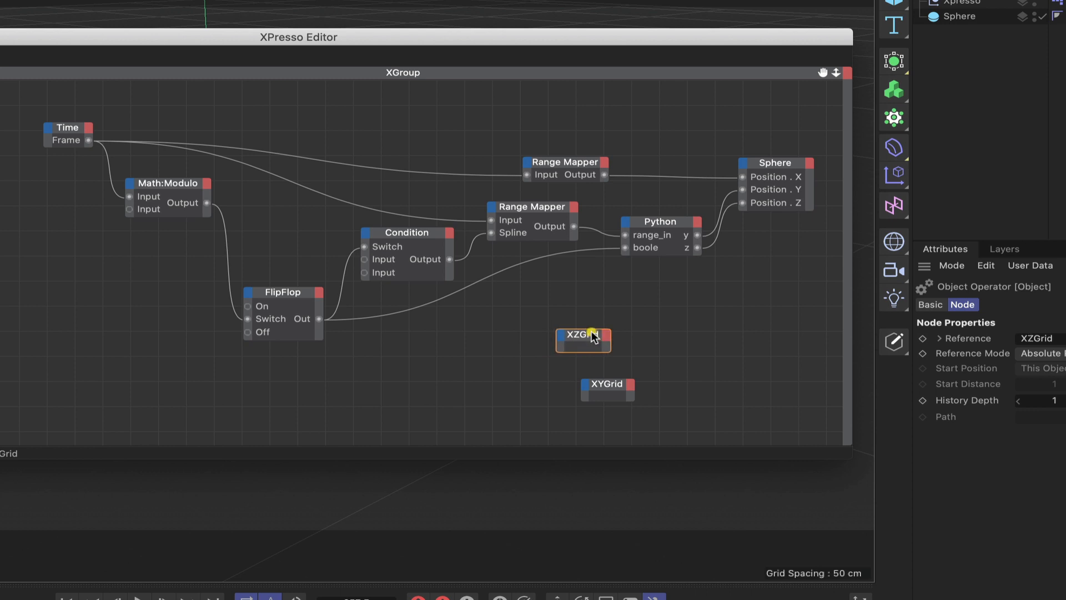
drag(608, 384, 471, 396)
drag(583, 337, 561, 345)
click(562, 345)
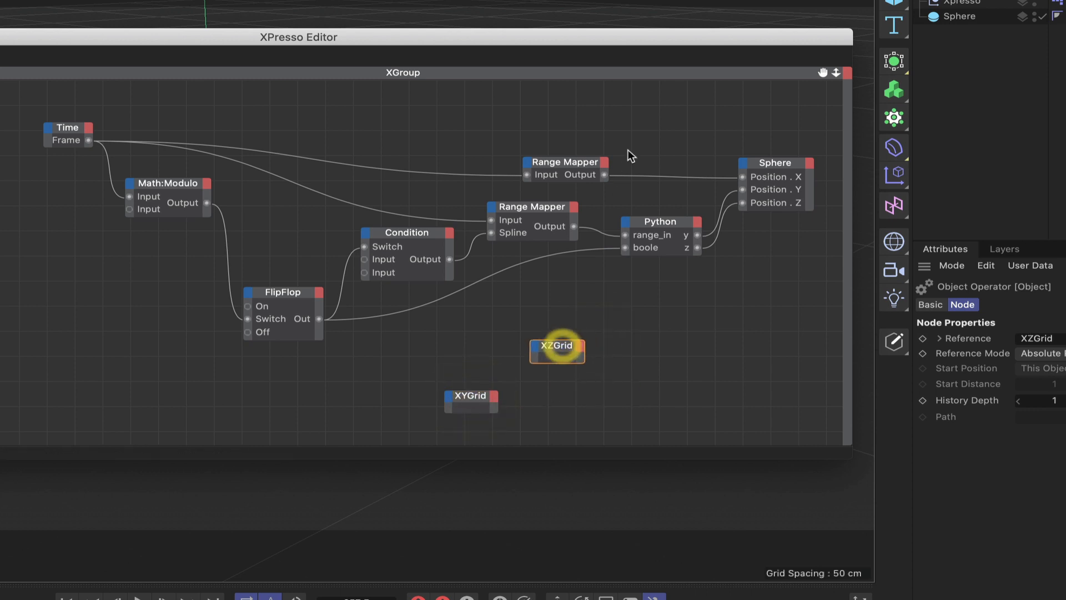
Add Visible in Editor and Visible in Renderer input ports to the XZGrid node and expand it to show them.
drag(642, 39, 644, 91)
click(540, 400)
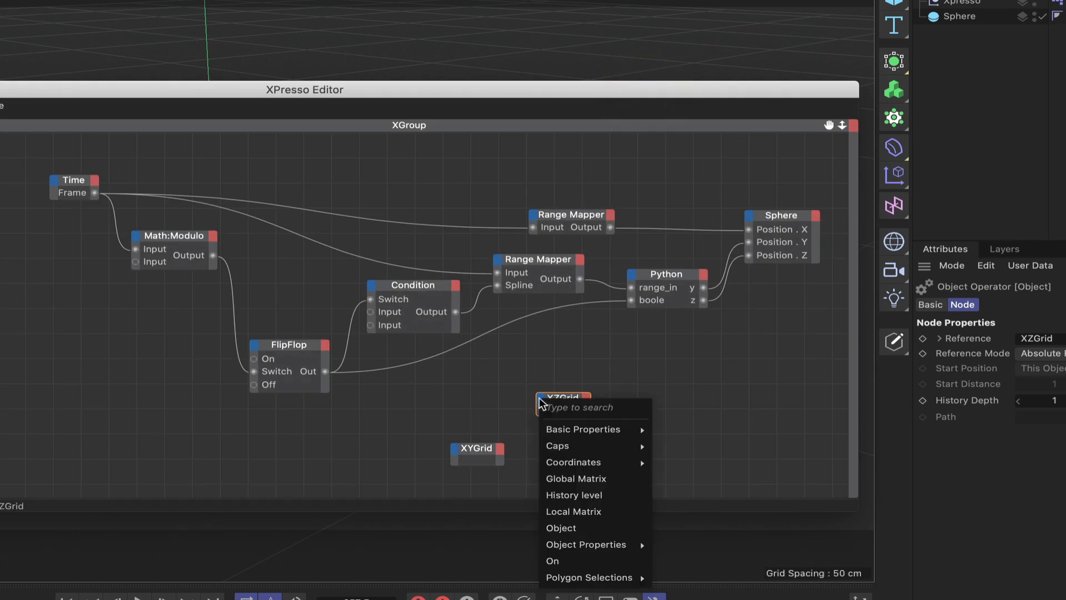
mouse_move(580, 429)
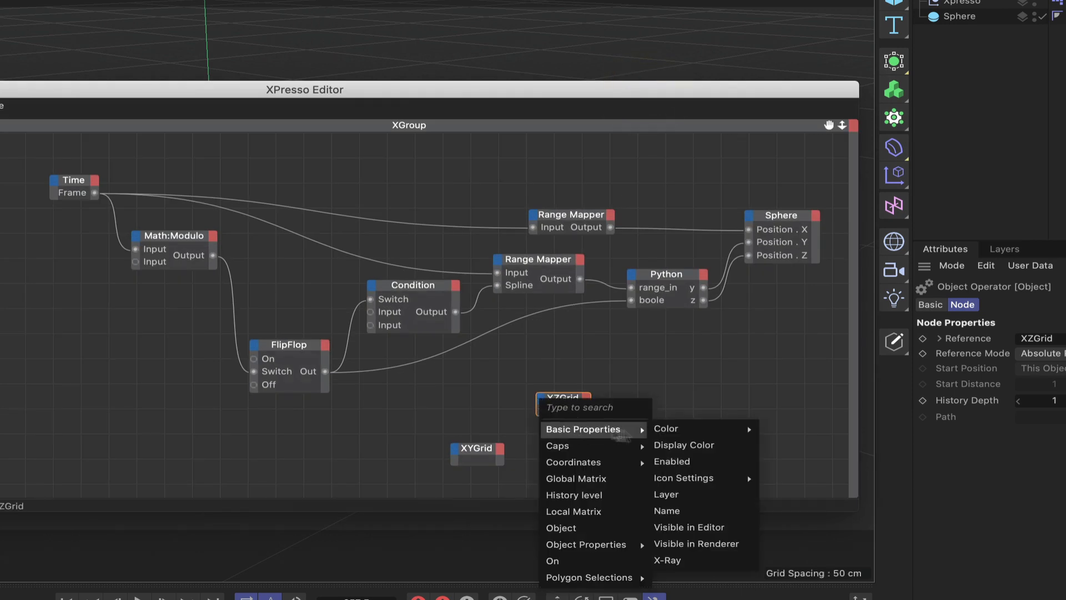
click(665, 526)
click(540, 399)
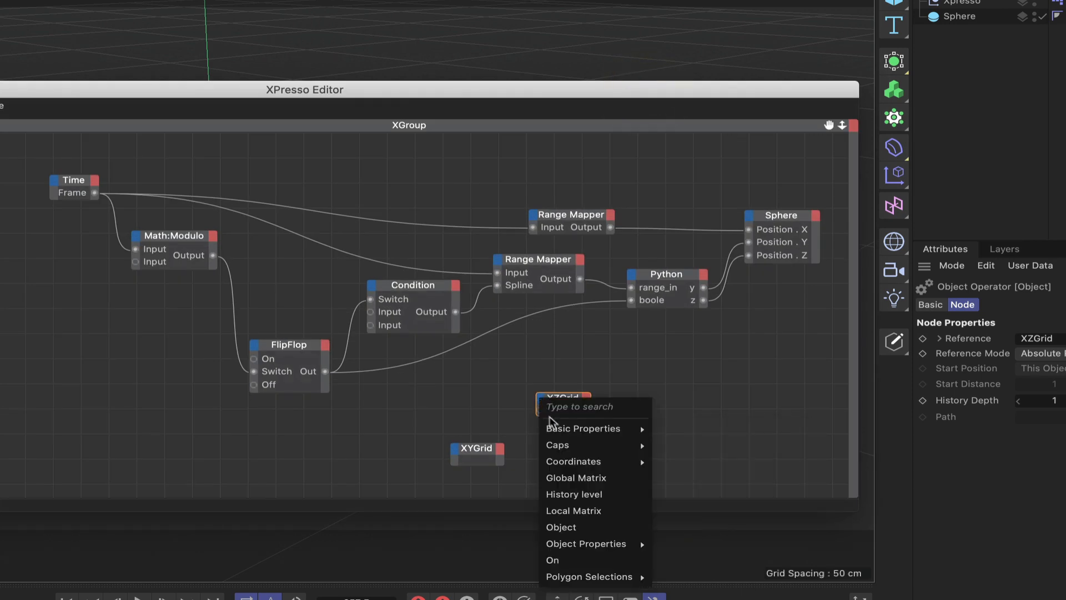
click(666, 542)
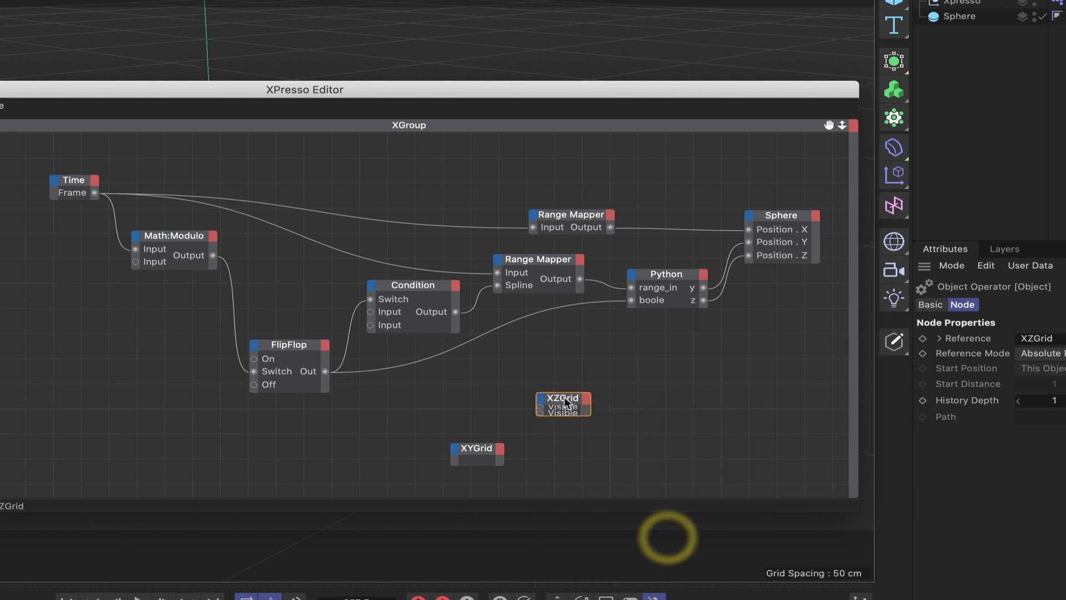
drag(563, 394, 591, 391)
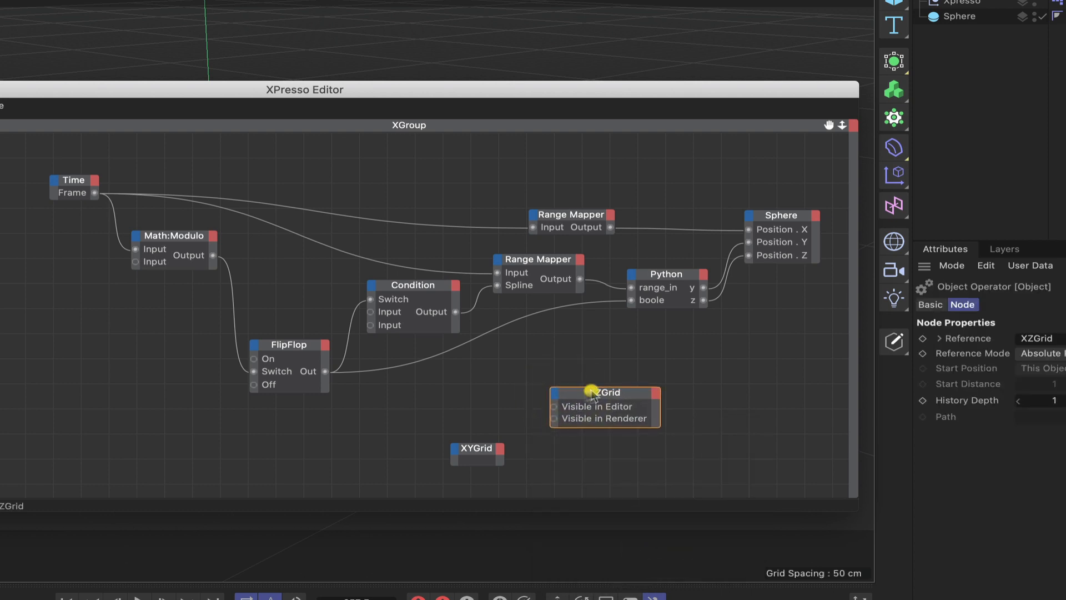
Add Visible in Editor and Visible in Renderer input ports to the XYGrid node, expand it, and place it below the FlipFlop and Condition nodes.
click(455, 449)
mouse_move(558, 476)
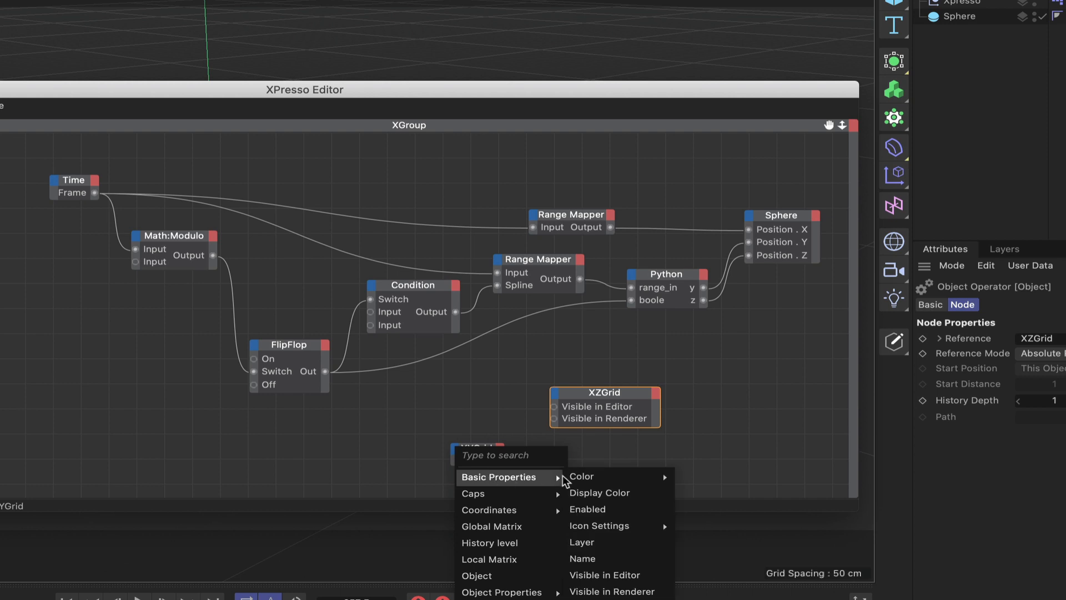
mouse_move(598, 477)
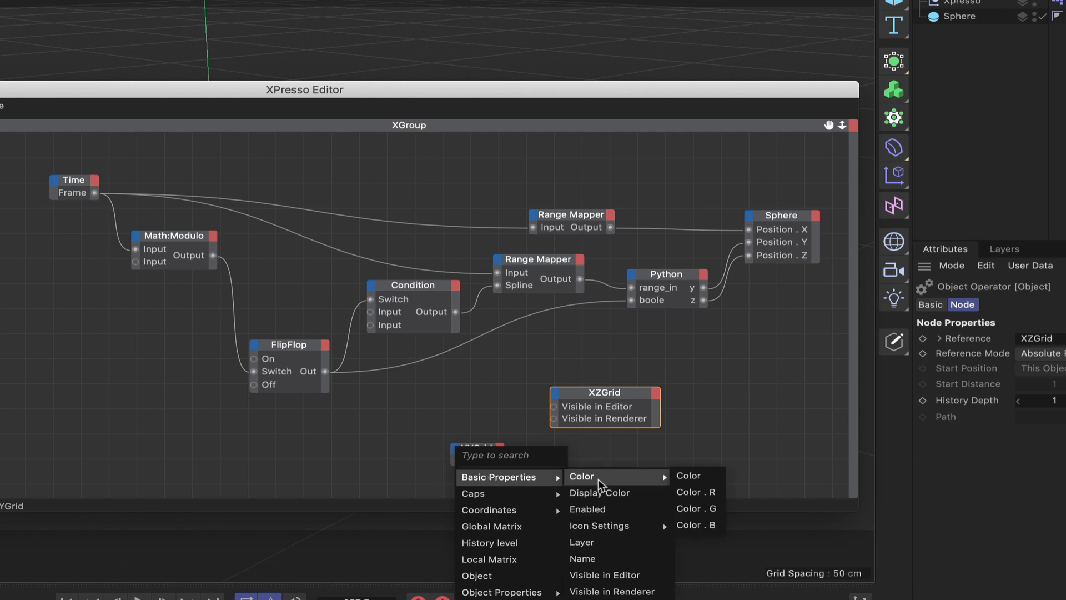
click(609, 574)
click(456, 449)
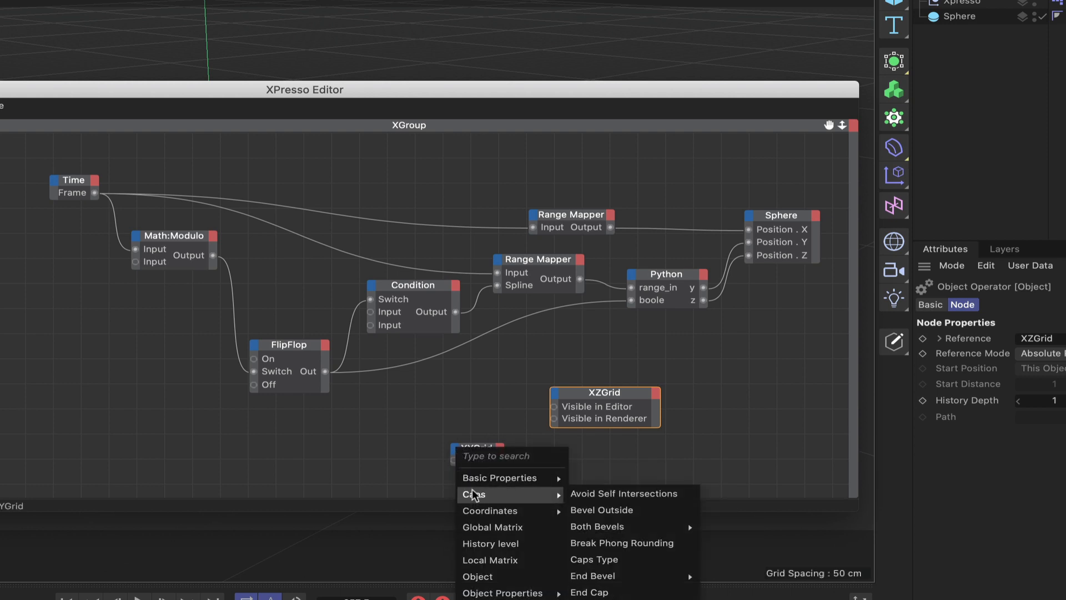
mouse_move(510, 482)
click(613, 591)
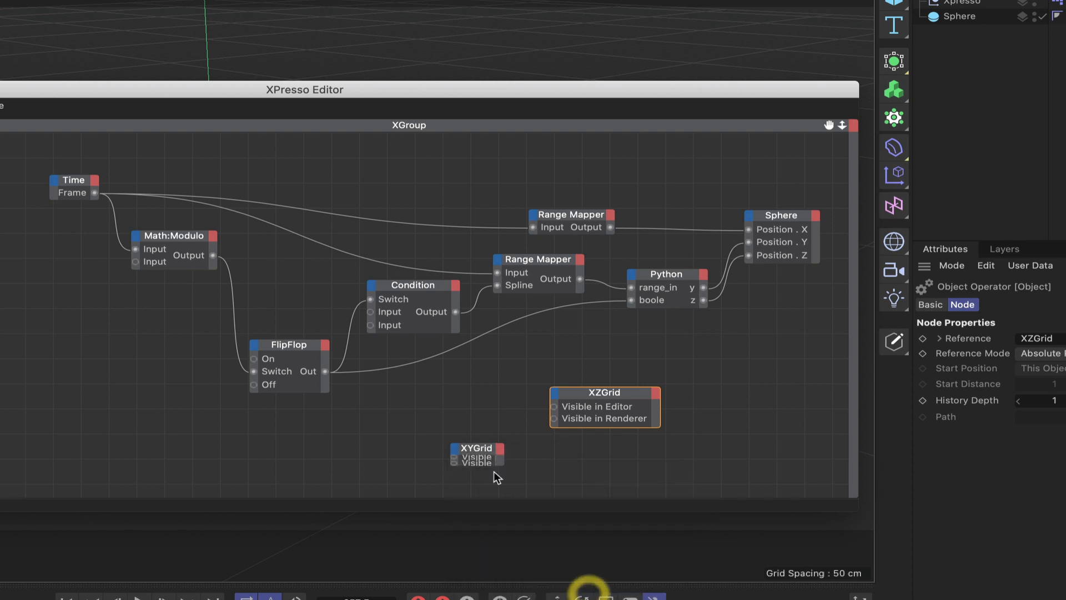
click(478, 448)
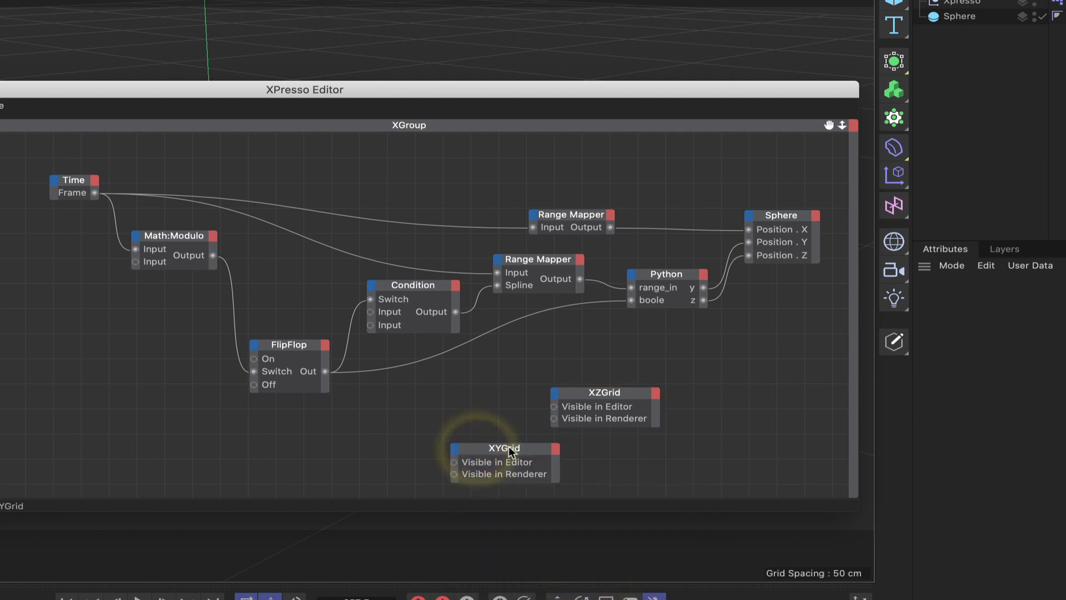
drag(478, 450, 457, 451)
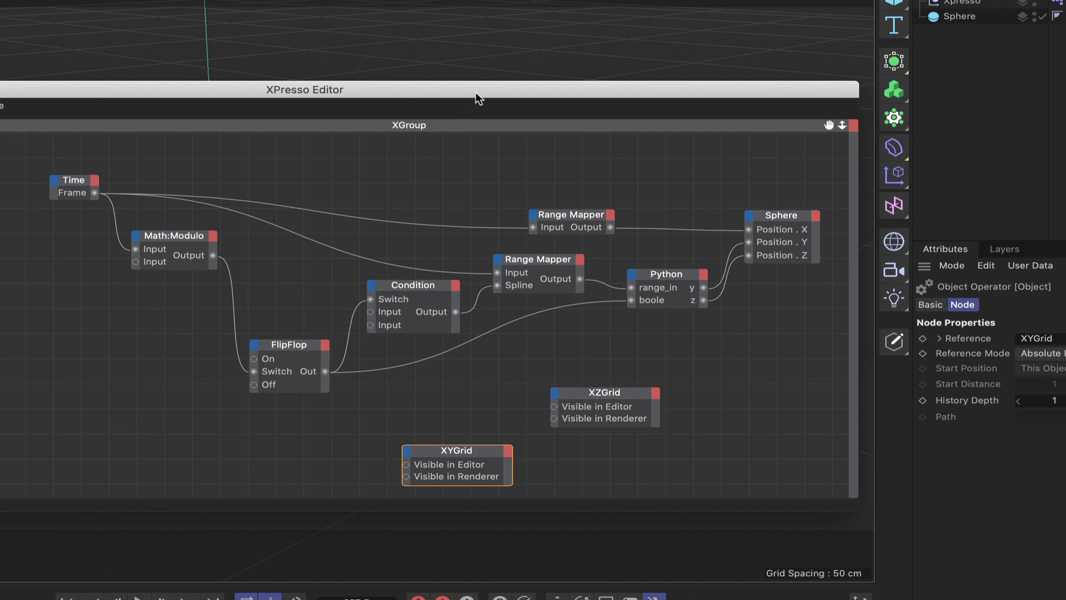
Add a Bool NOT node to the graph and place it just above the XYGrid node.
mouse_move(476, 95)
mouse_down()
mouse_move(442, 275)
mouse_move(484, 78)
mouse_up()
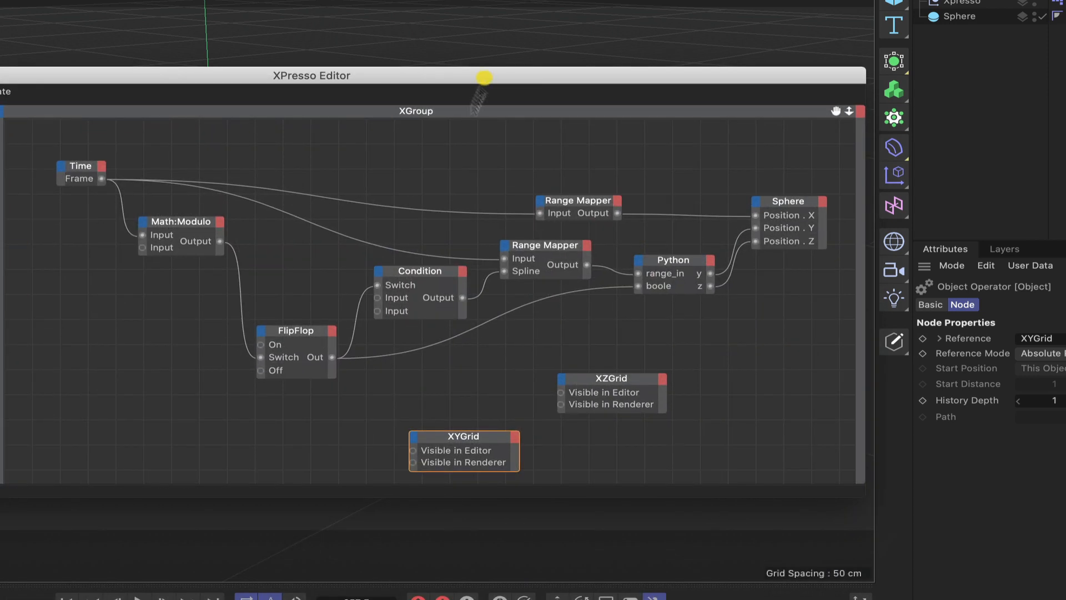
right_click(436, 391)
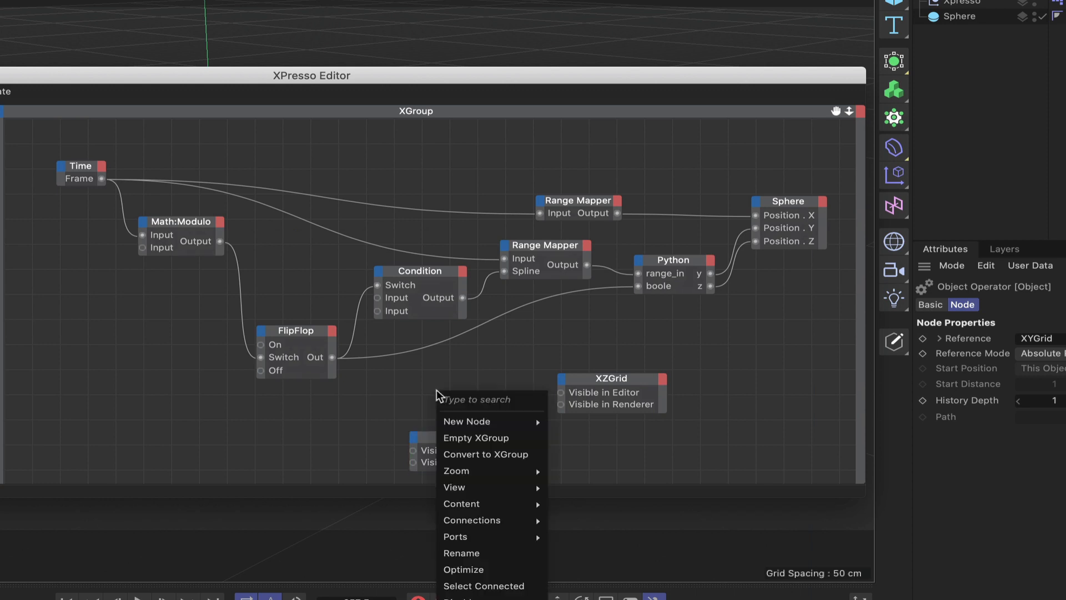
click(458, 421)
mouse_move(586, 423)
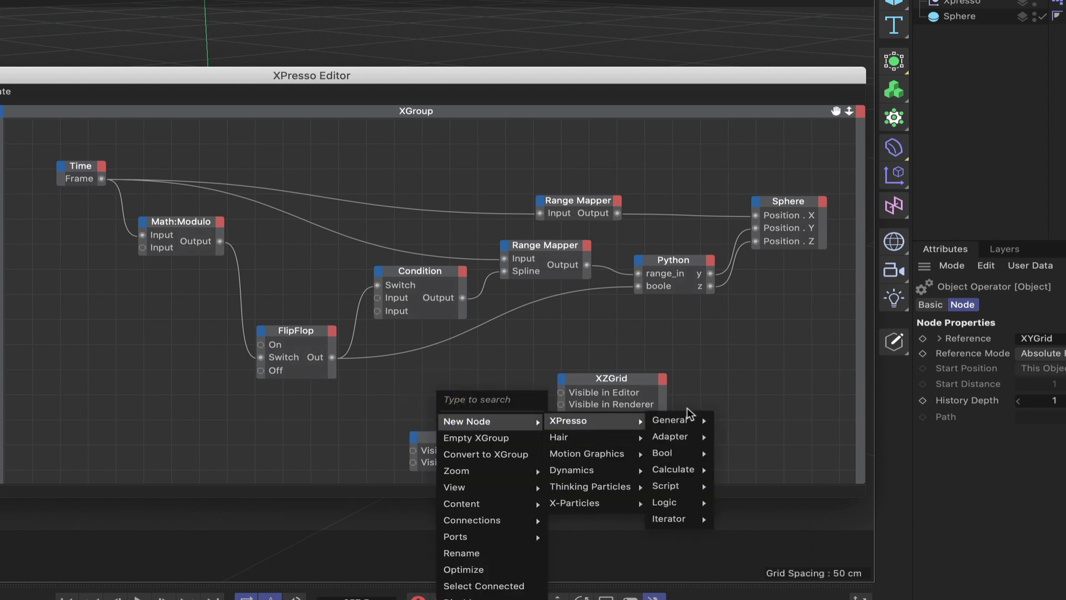
mouse_move(684, 423)
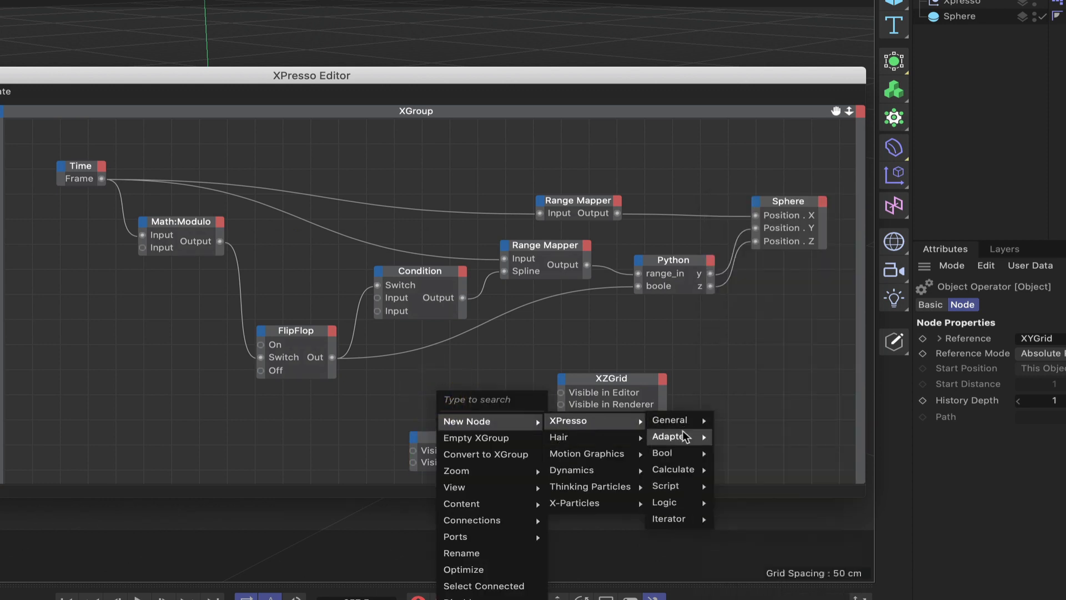
mouse_move(687, 454)
click(747, 470)
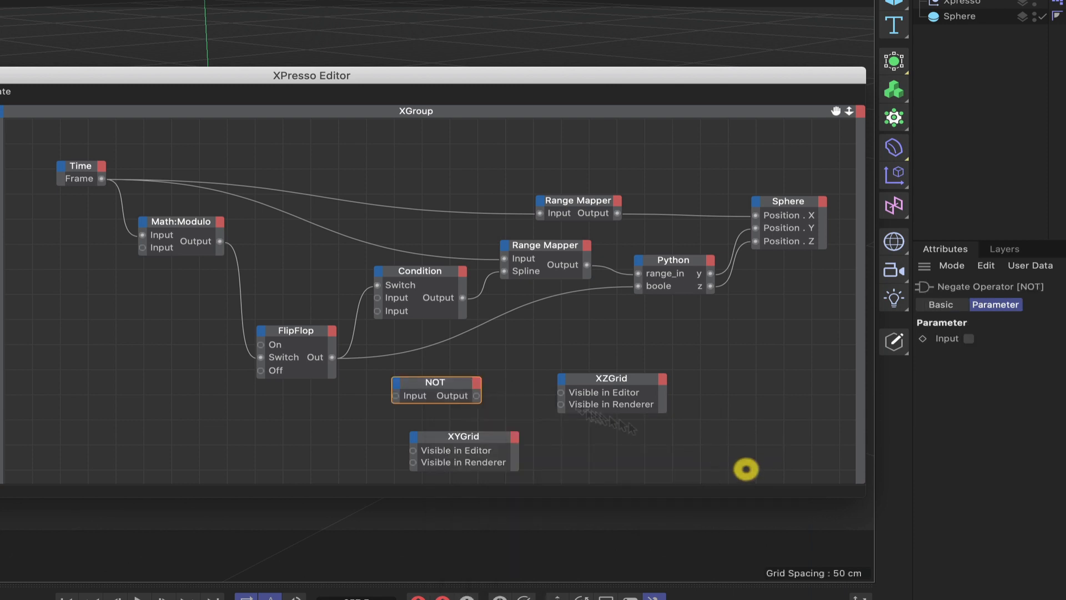
drag(440, 384, 450, 383)
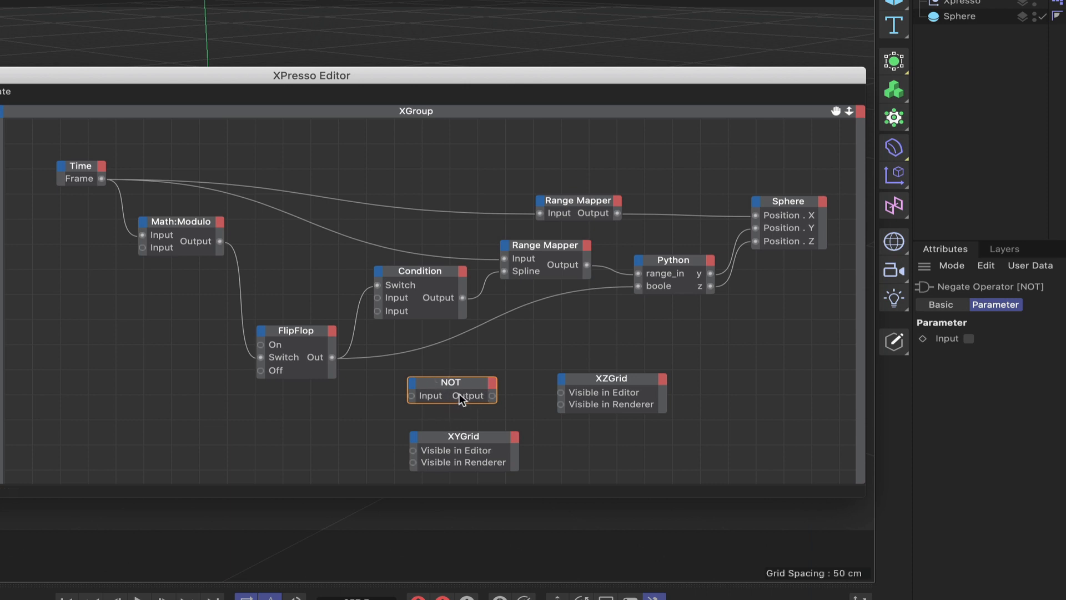
Connect the FlipFlop's Out port to the NOT input and to XYGrid's Visible in Editor and Visible in Renderer inputs.
drag(332, 357, 411, 398)
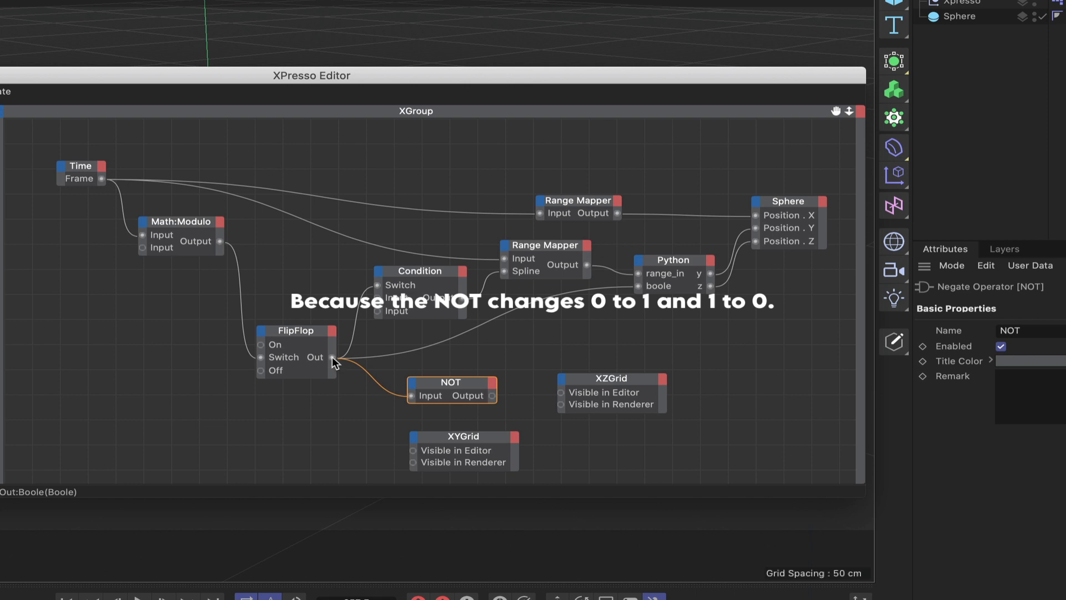
drag(332, 356, 413, 450)
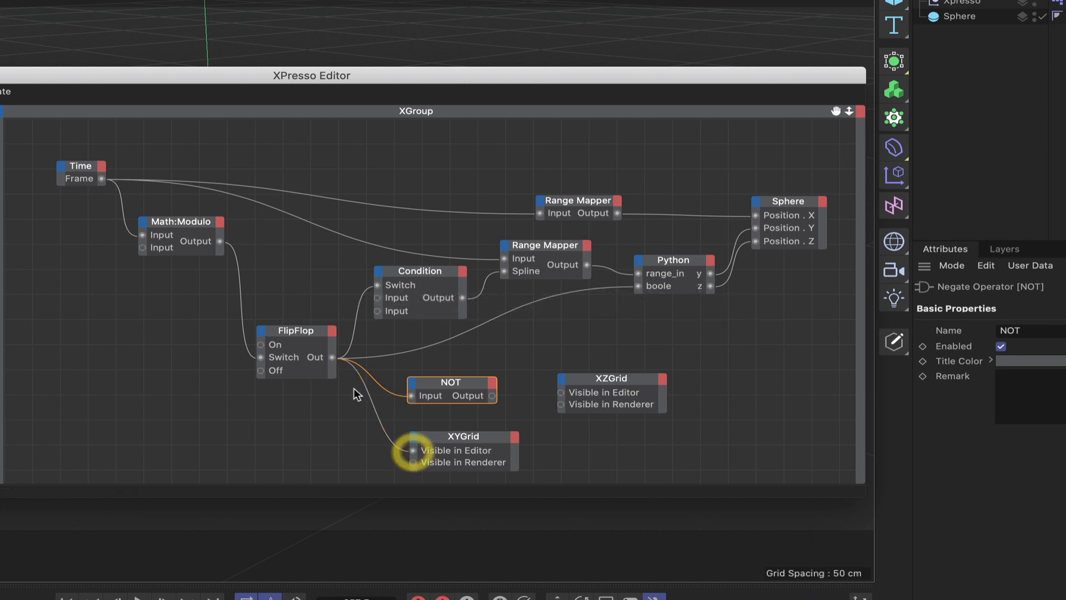
drag(332, 357, 414, 463)
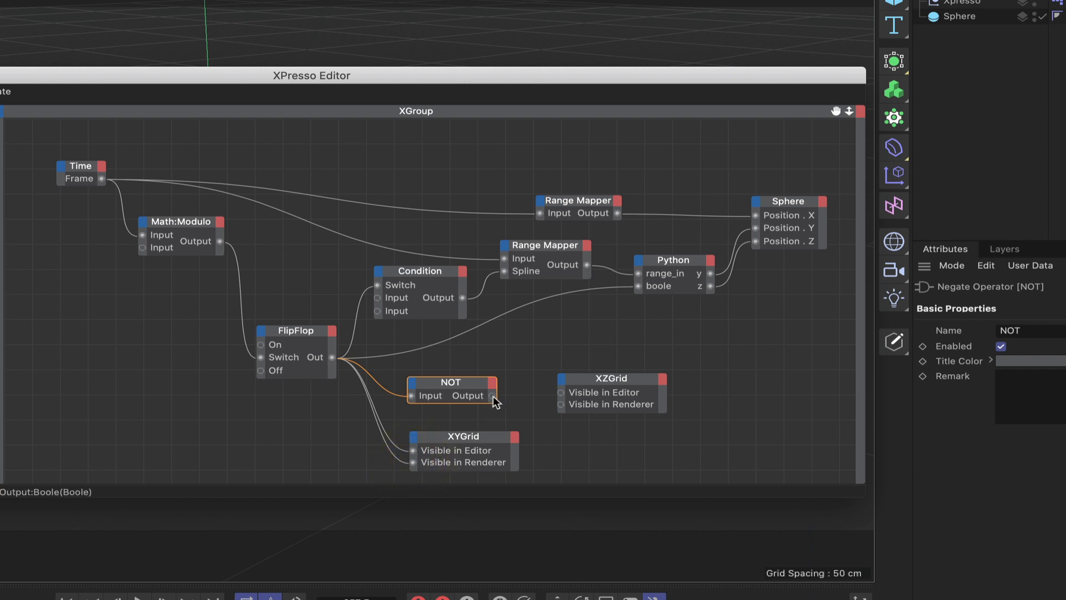
Connect the NOT output to XZGrid's Visible in Editor and Visible in Renderer inputs, and move the XZGrid node closer to NOT.
drag(493, 395, 561, 392)
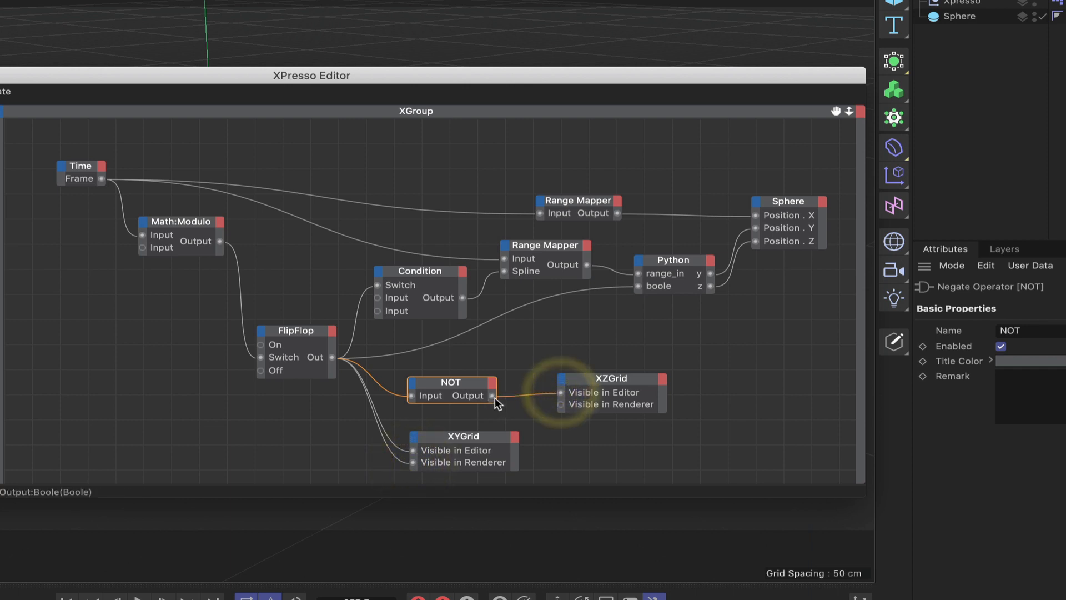
drag(493, 395, 561, 405)
drag(607, 375, 584, 373)
click(584, 373)
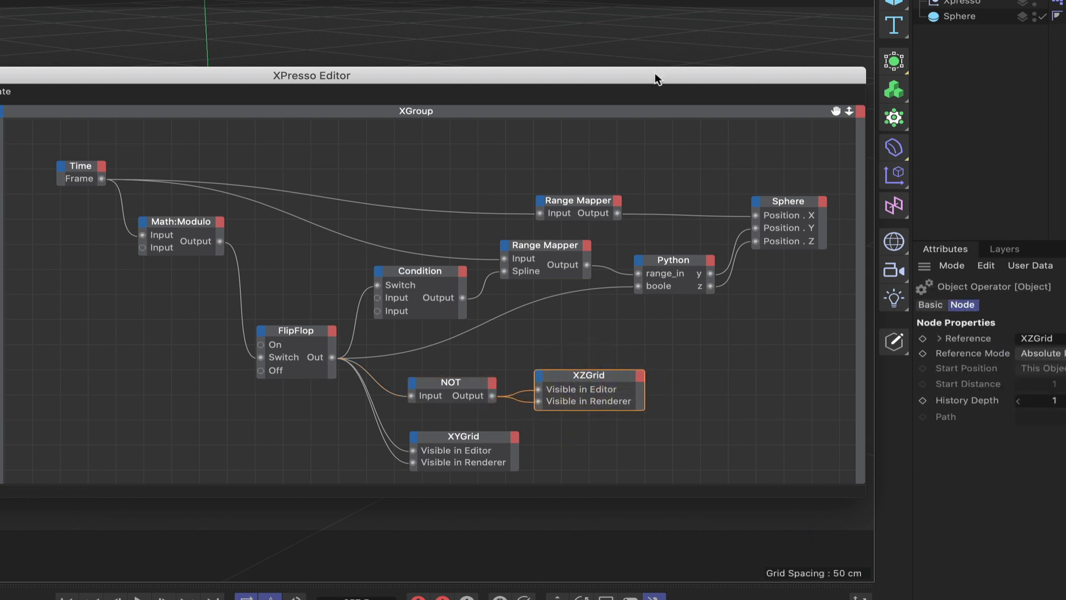
Clear the XPresso Editor from the viewport and play the animation to check the grids' visibility switching, stopping playback afterward.
drag(655, 76, 146, 599)
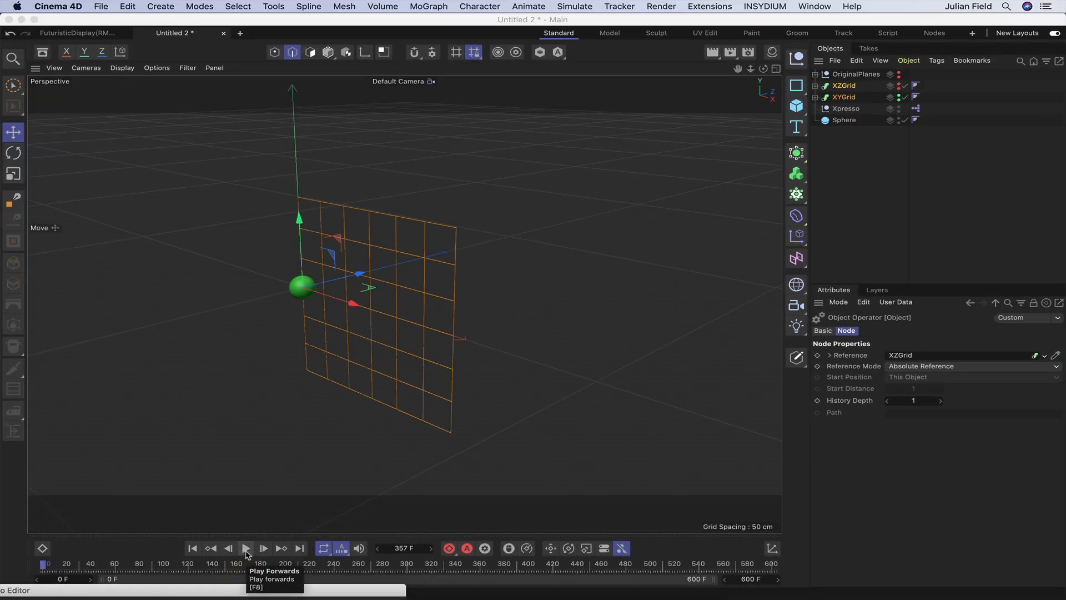
click(246, 549)
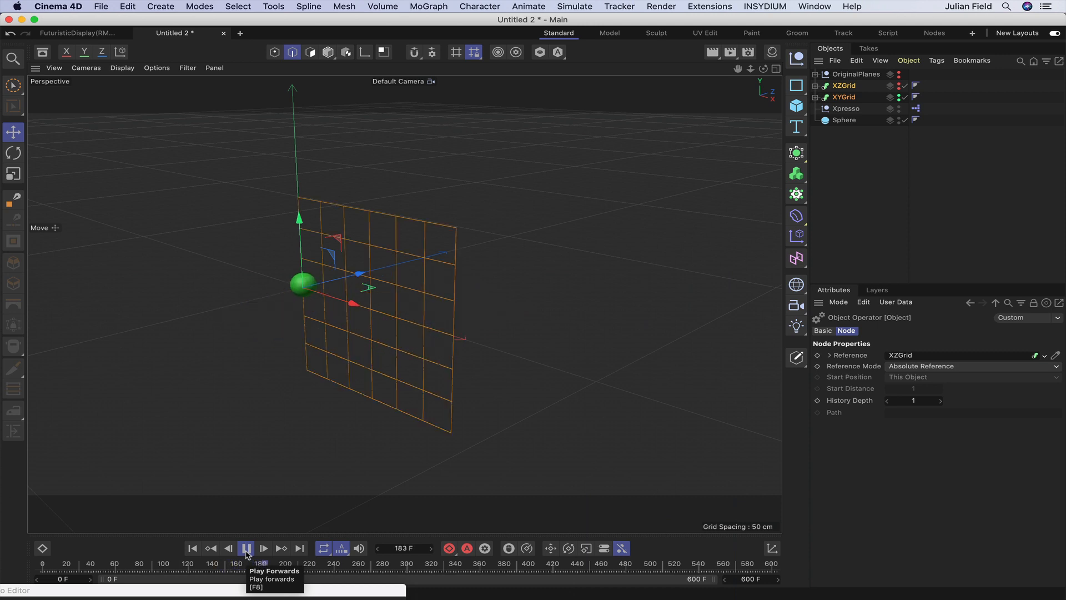
click(246, 549)
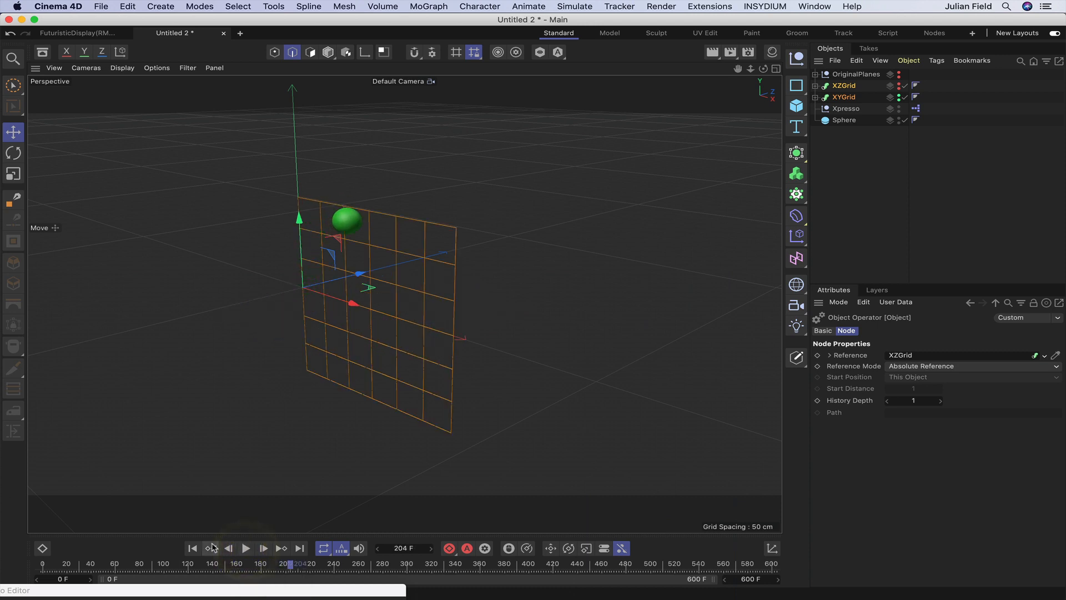
Deselect both grids and add a Null object to the scene.
click(537, 309)
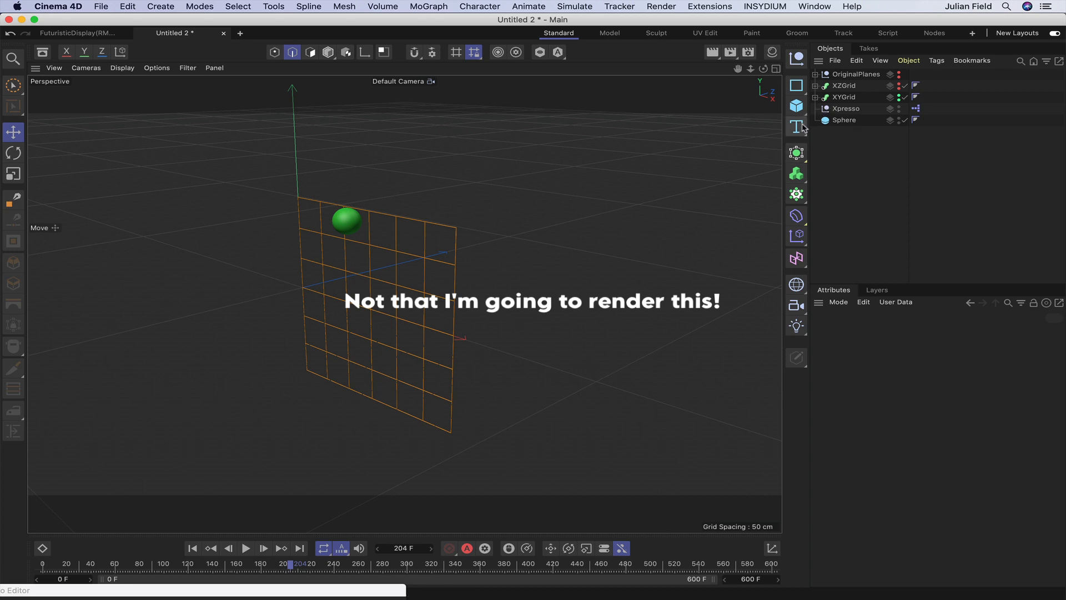
click(798, 61)
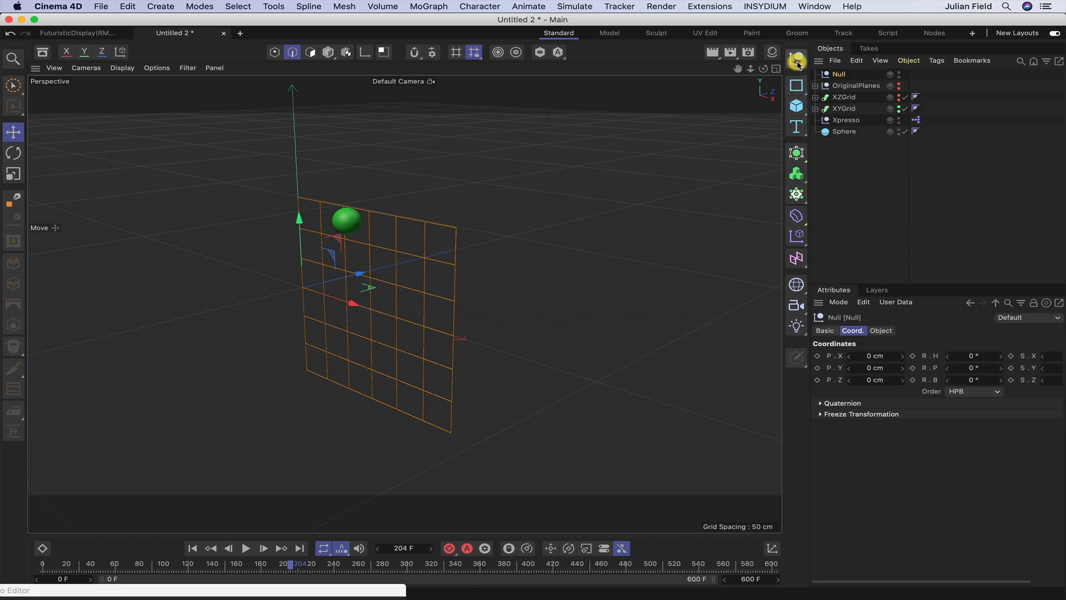
Return the timeline to frame 0, make the Null a child of Sphere, and rename it Target.
click(192, 551)
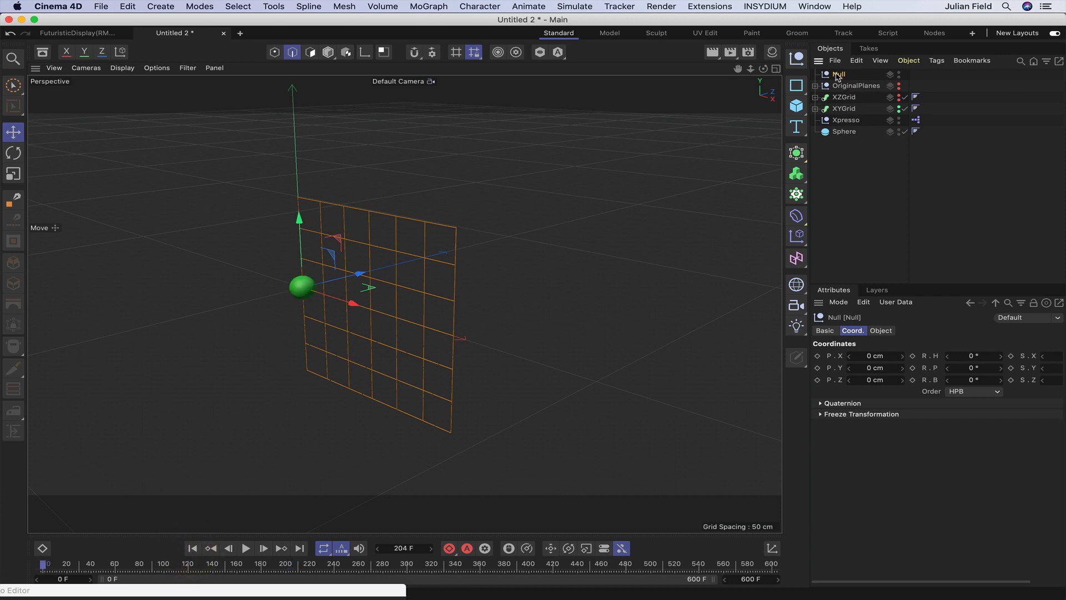
drag(837, 77, 849, 133)
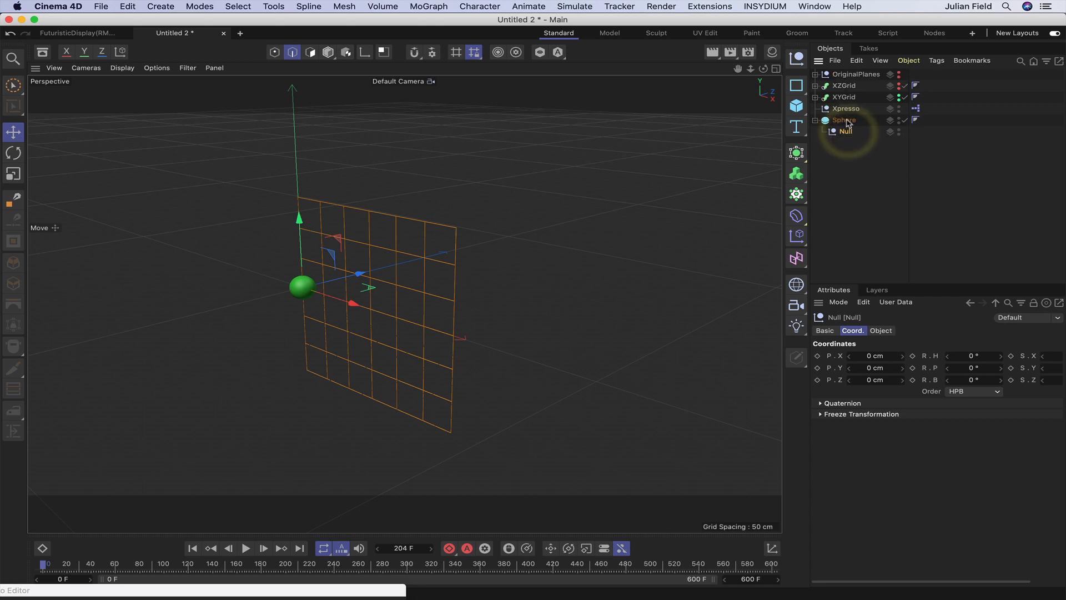
double_click(846, 132)
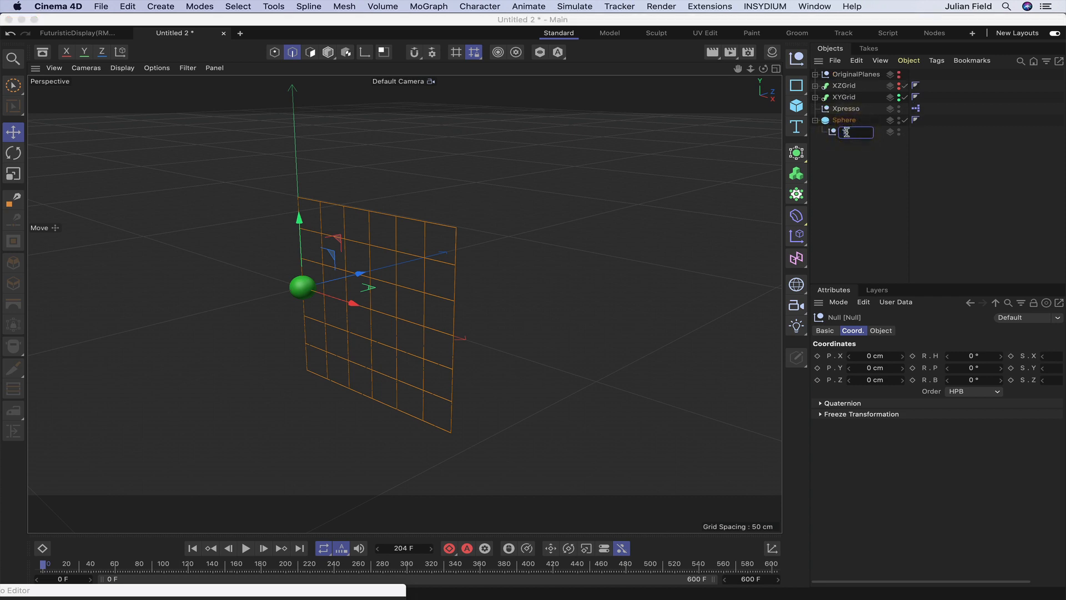
text(Target)
key(Return)
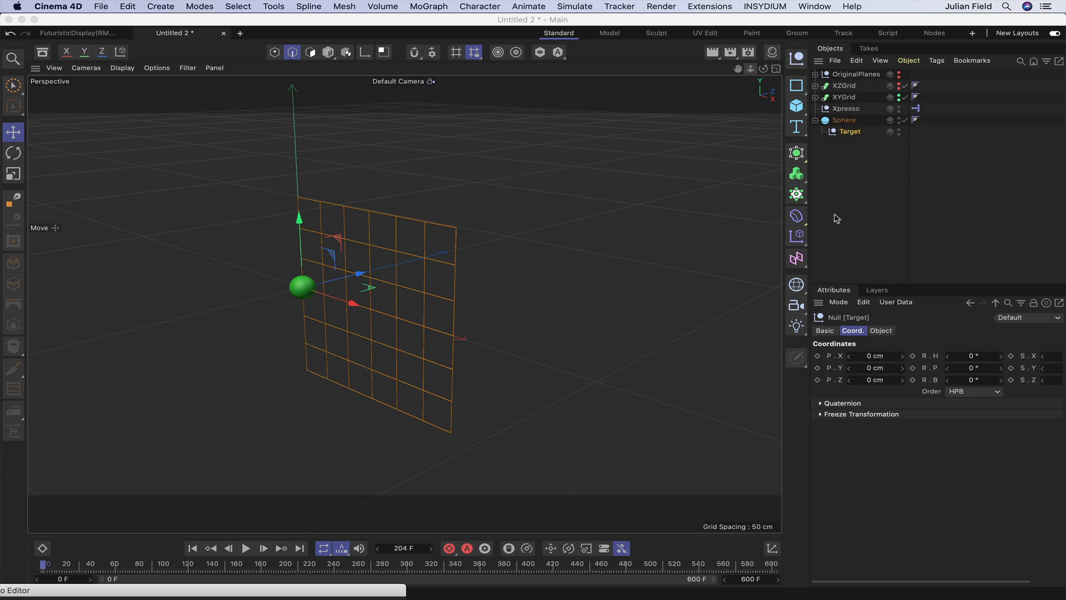
Add a MoGraph Tracer for the Target null and place it below Sphere in the object hierarchy.
click(800, 203)
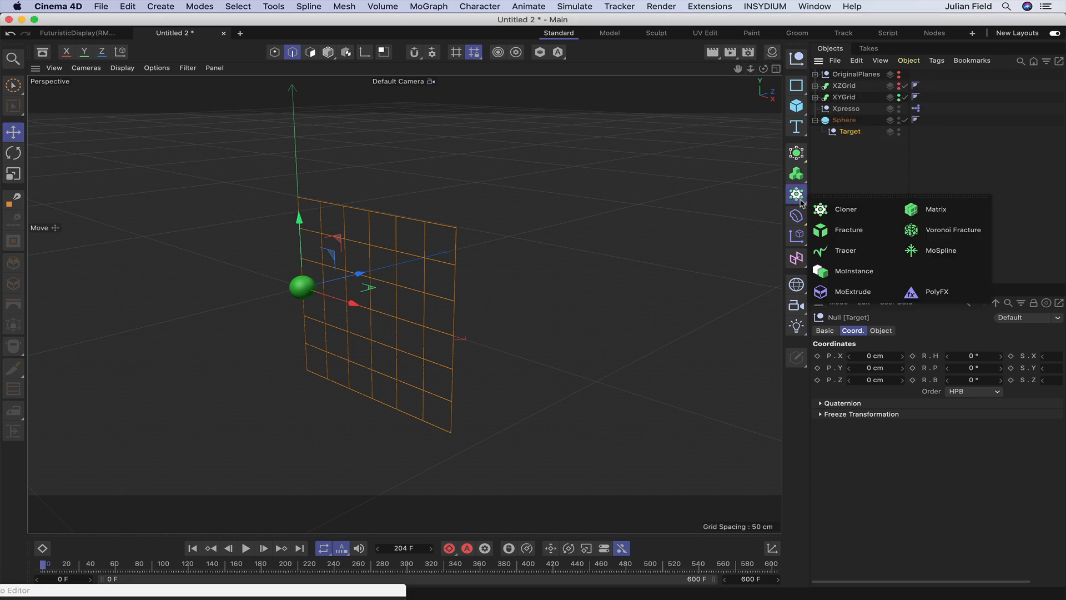
click(845, 250)
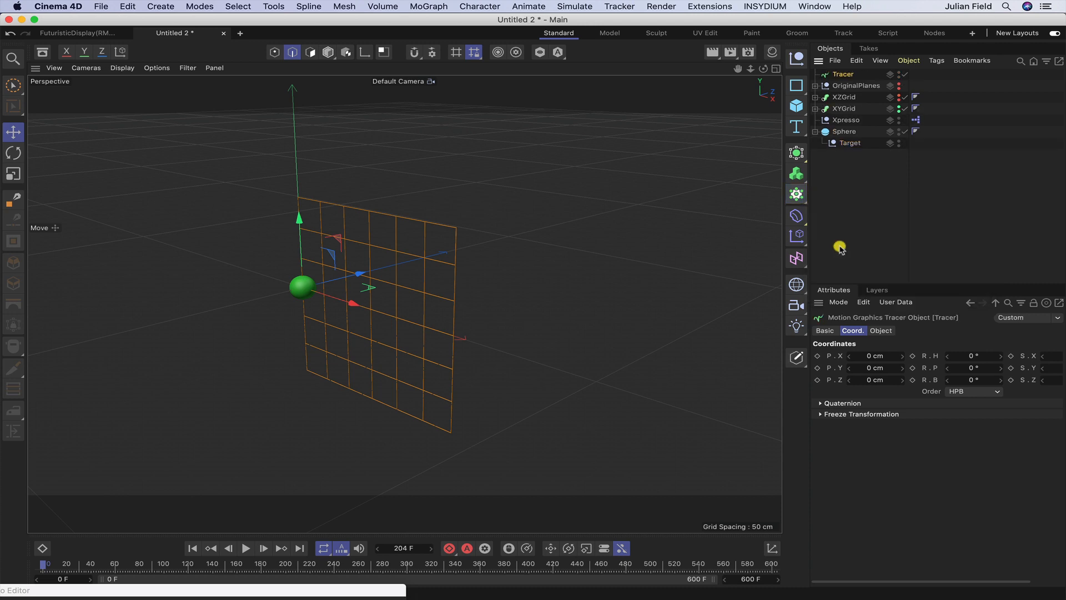
drag(842, 82, 829, 195)
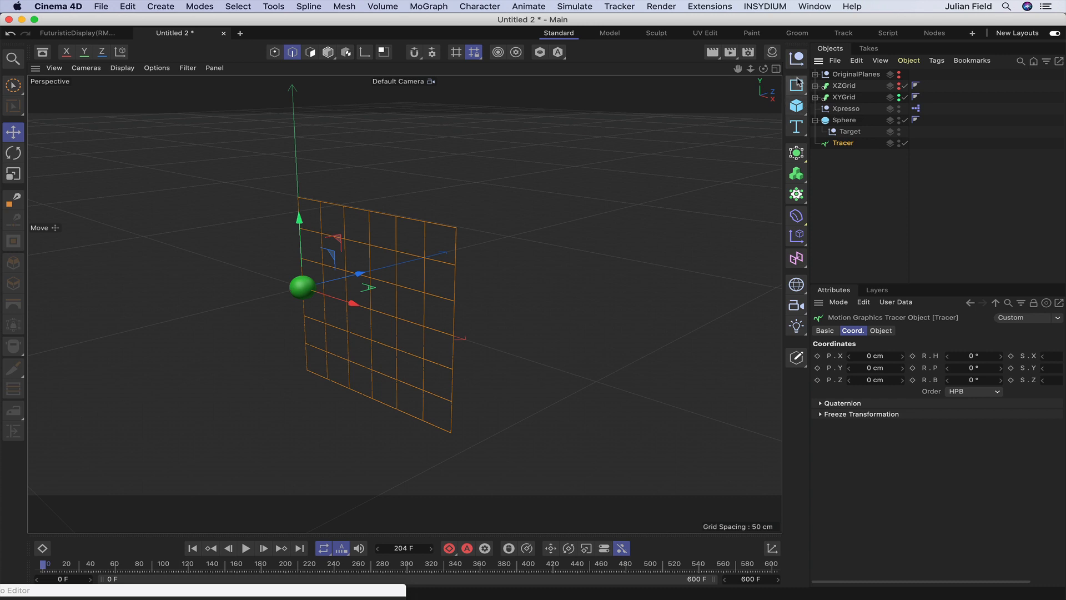
Add a Circle spline and place it directly above Tracer in the object hierarchy.
click(797, 87)
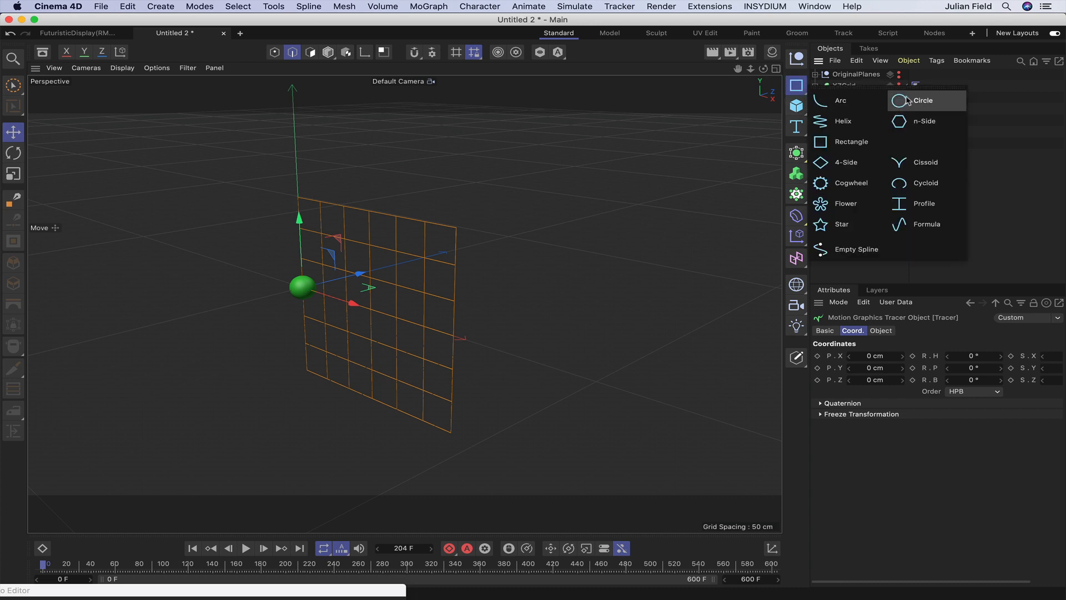
click(907, 101)
drag(841, 76, 843, 151)
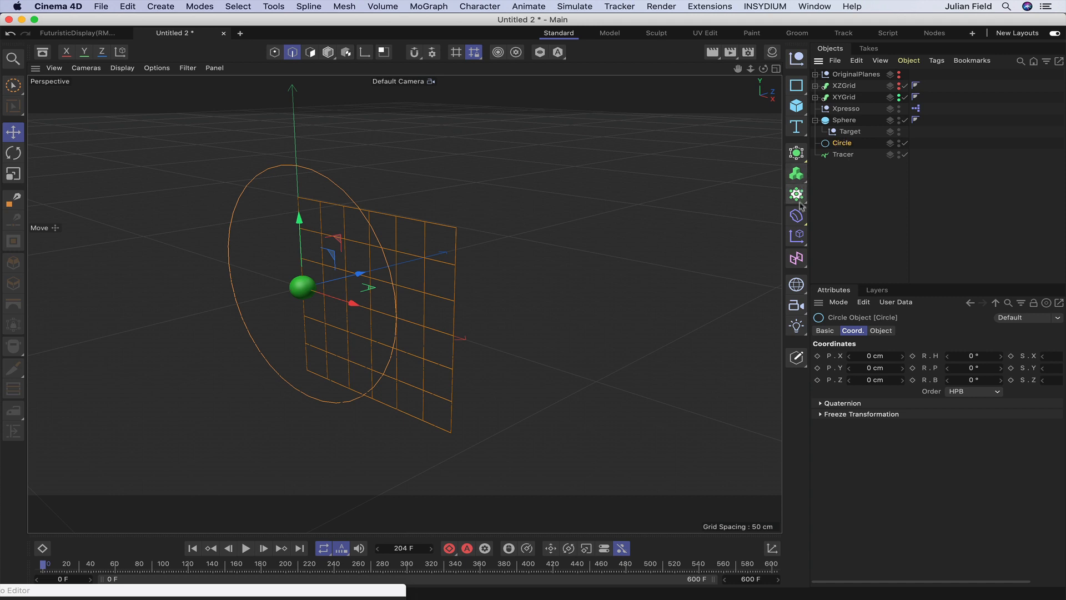
Add a Sweep generator as the parent of Circle and place Tracer inside it below Circle.
click(797, 152)
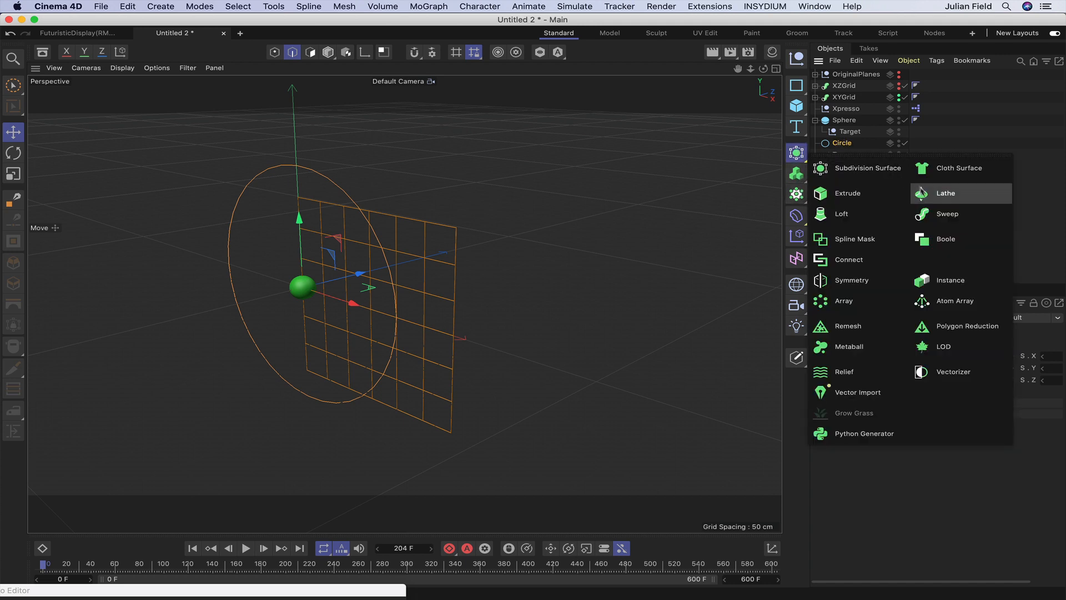
click(942, 214)
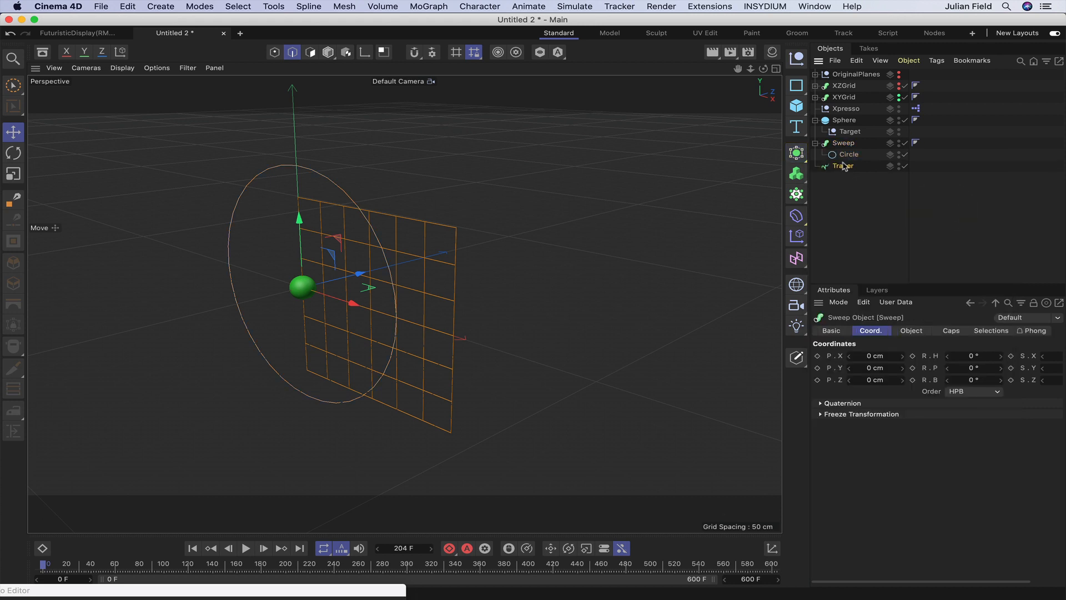
drag(848, 162, 844, 159)
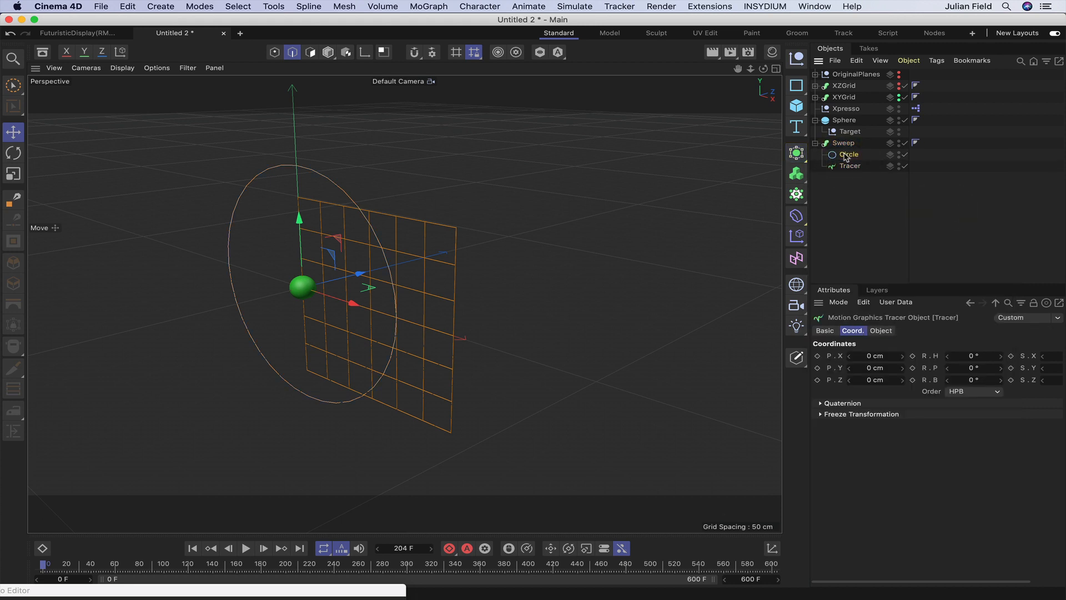
Set the radius of the Circle spline inside the Sweep to 2 cm.
click(847, 154)
double_click(848, 155)
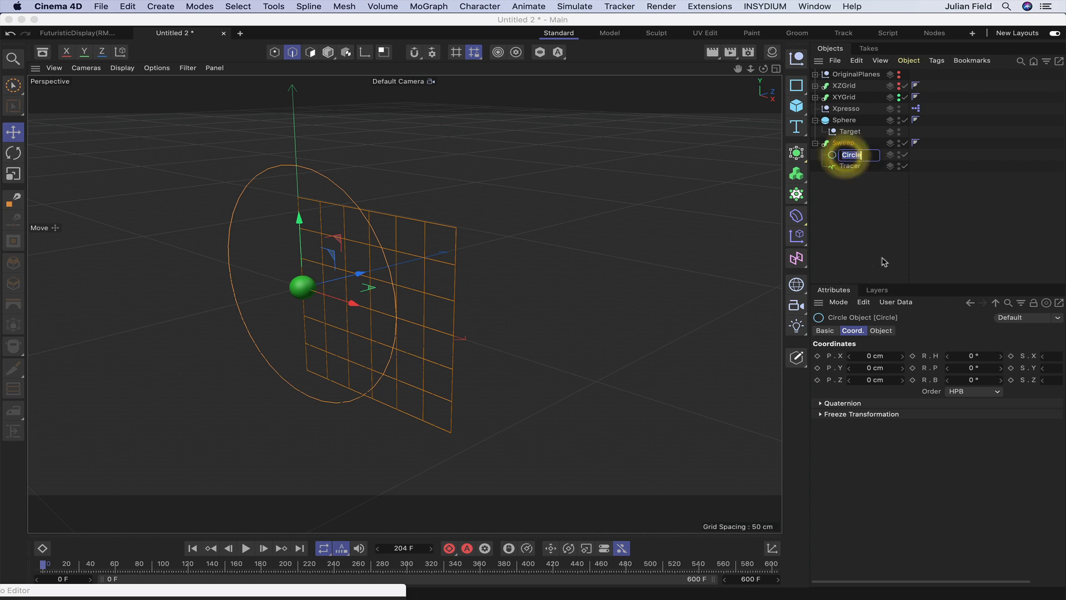
click(880, 330)
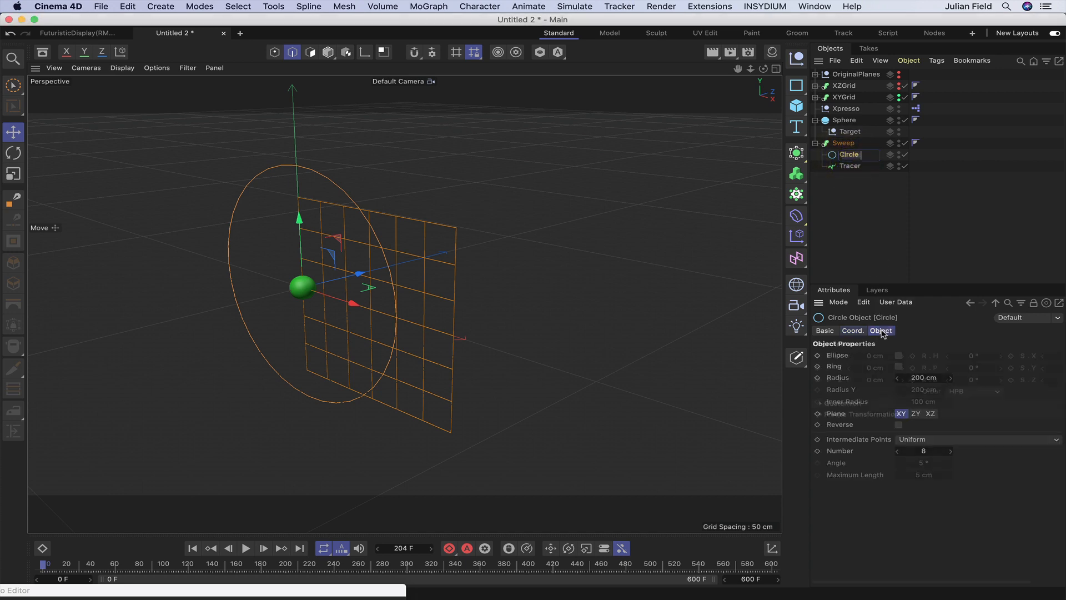
click(922, 378)
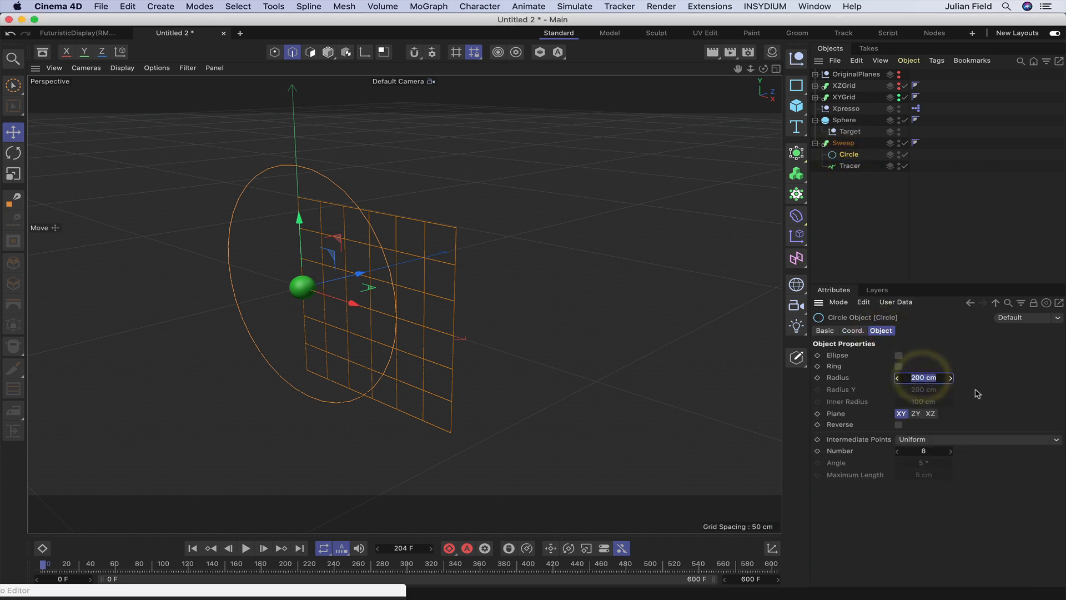
text(2)
key(Return)
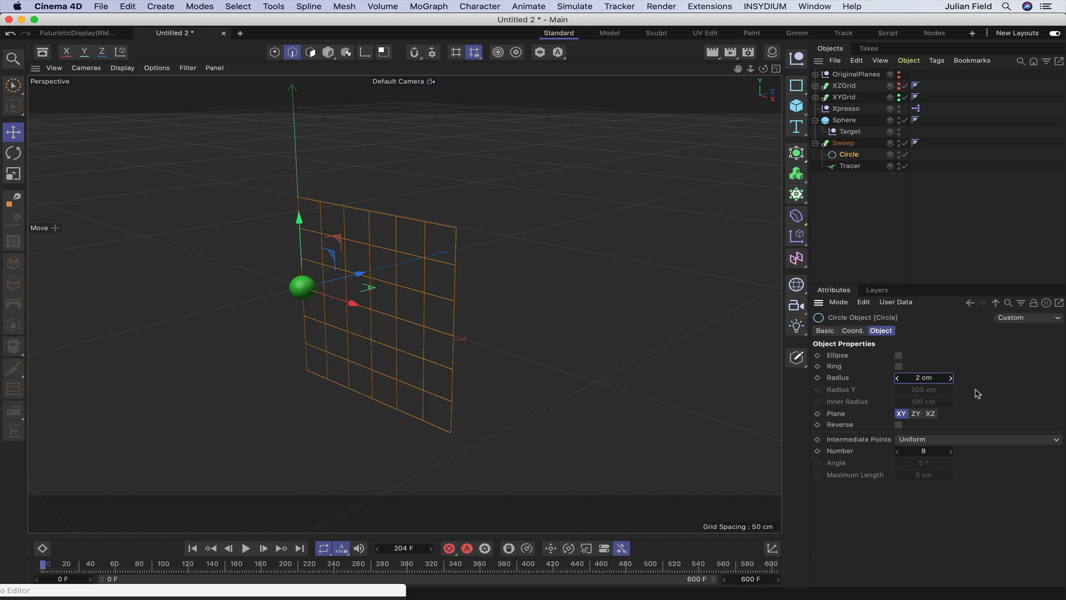
click(963, 404)
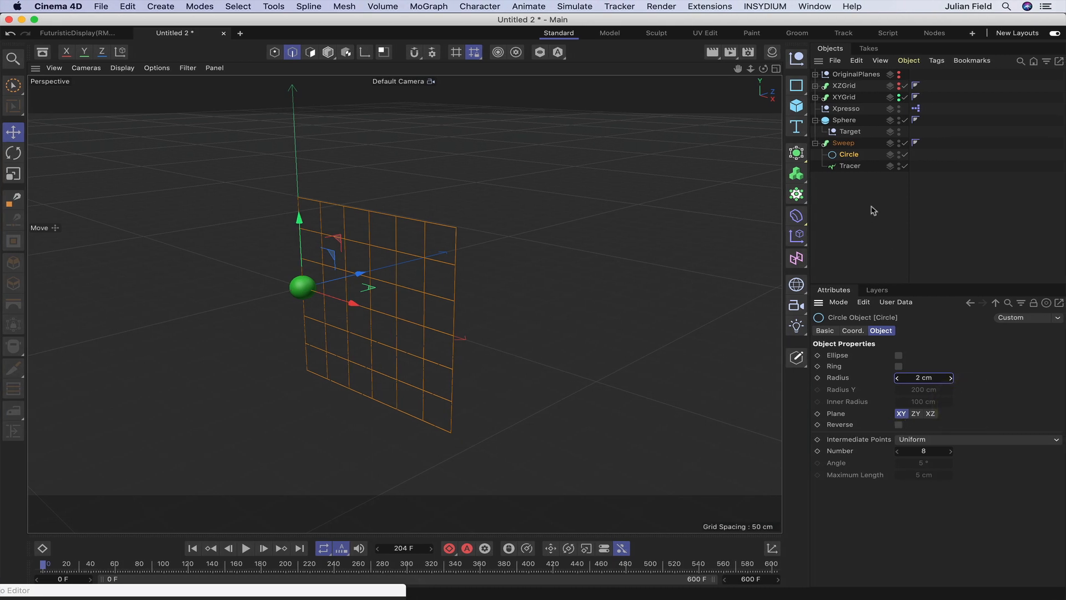
Disable Use Rail Direction and Use Rail Scale on the Sweep object.
click(842, 143)
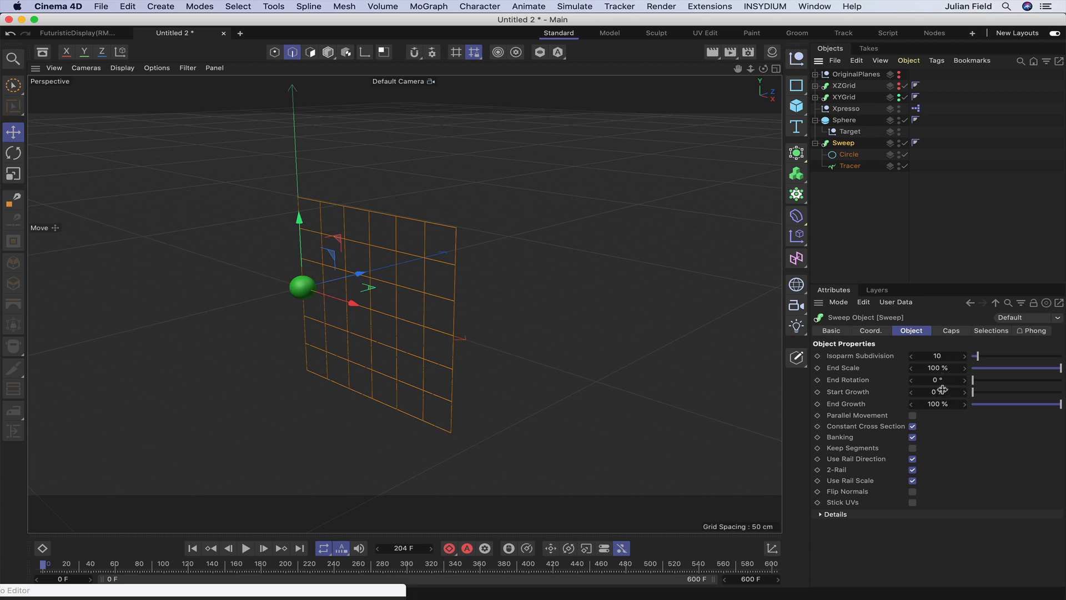
click(912, 459)
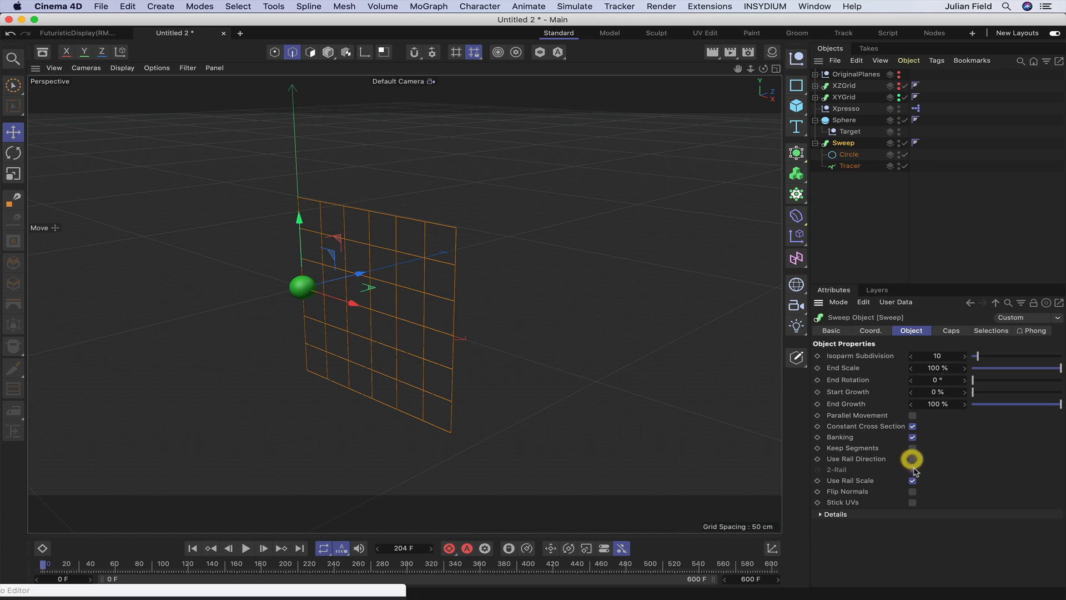
click(913, 480)
Lower the start point of the Sweep's Scale curve to 0 in its details.
click(820, 515)
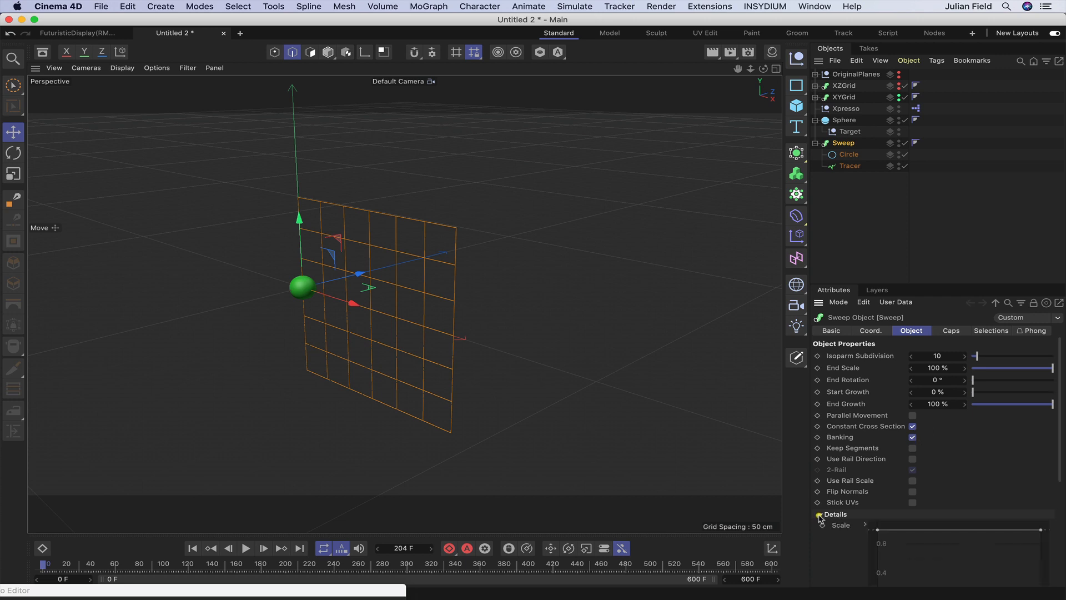
click(1058, 462)
drag(1058, 462, 1056, 550)
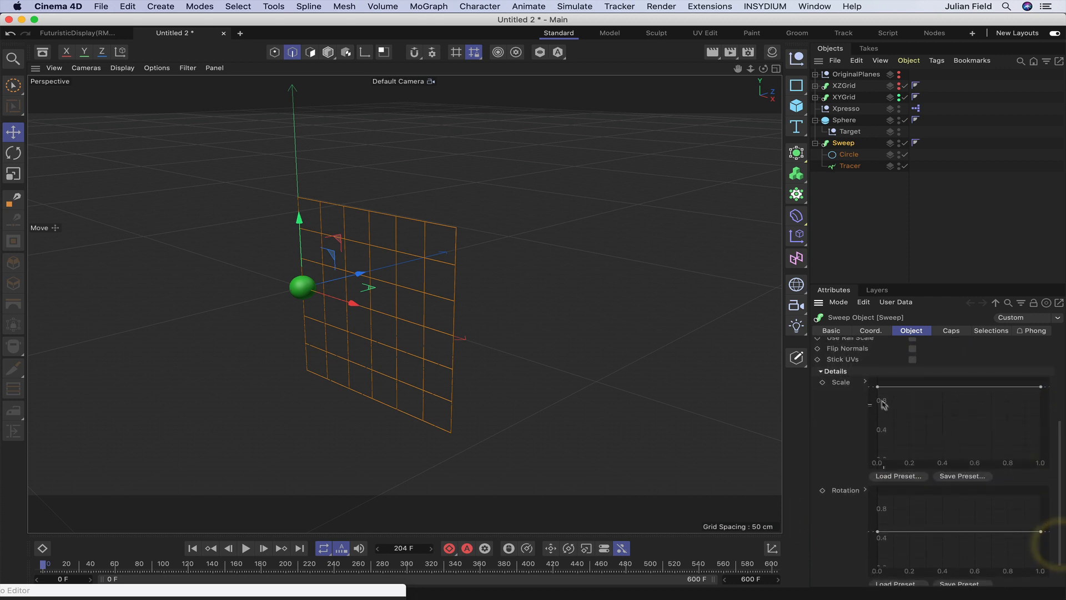
drag(877, 387, 871, 473)
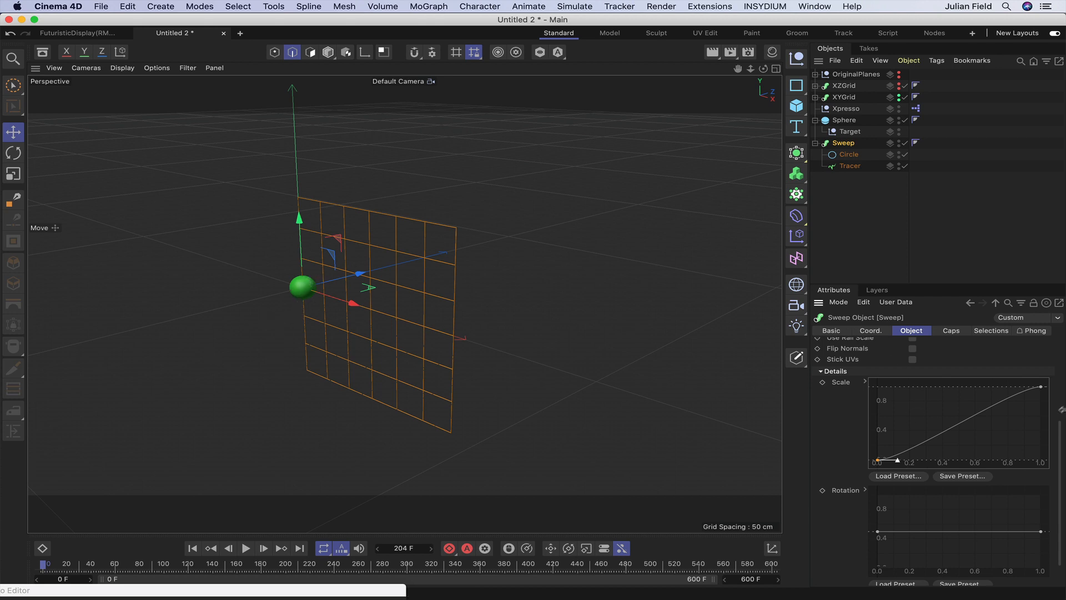
drag(1062, 444, 1059, 355)
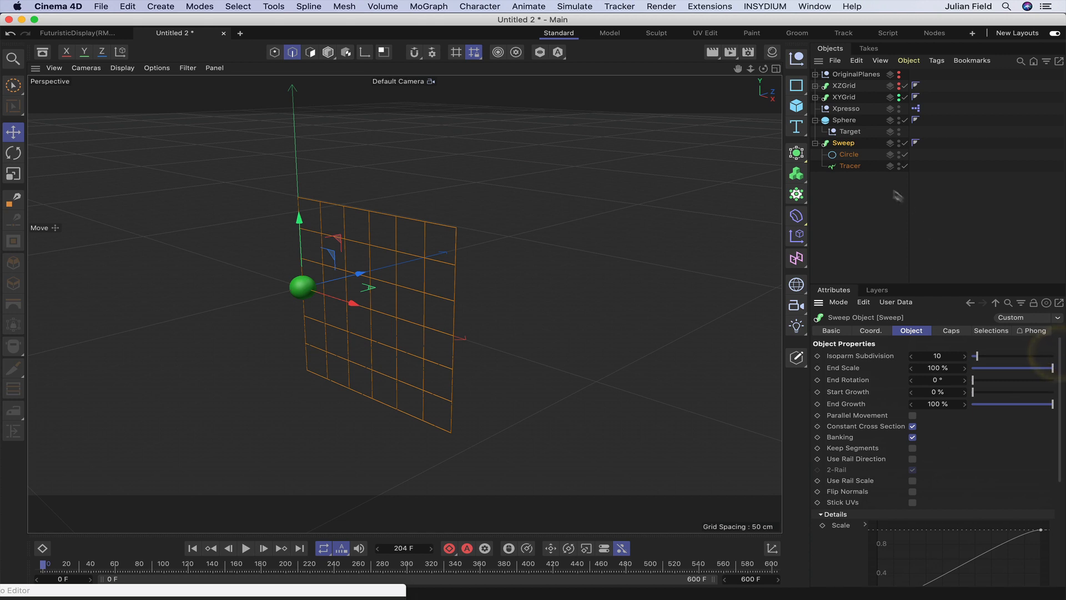
Disable Use TP Subgroups on the Tracer object.
click(850, 166)
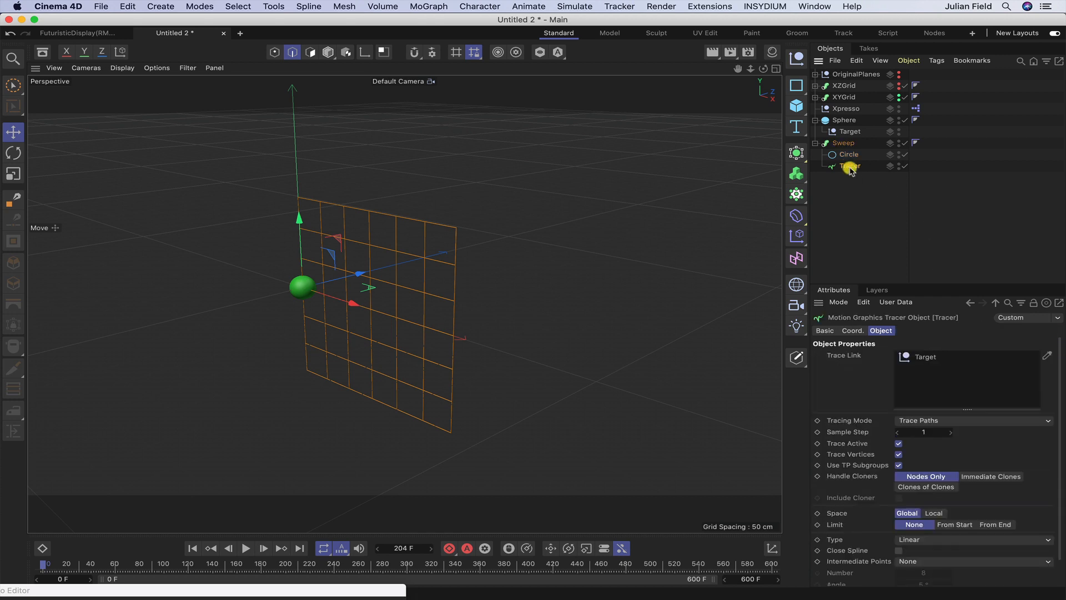
double_click(850, 166)
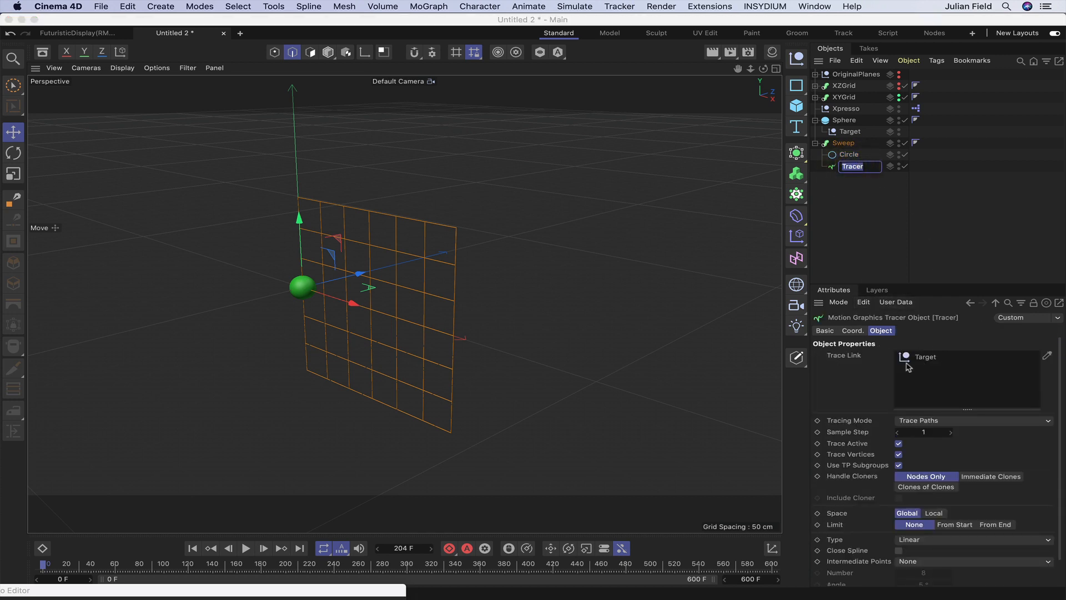
click(851, 189)
click(850, 166)
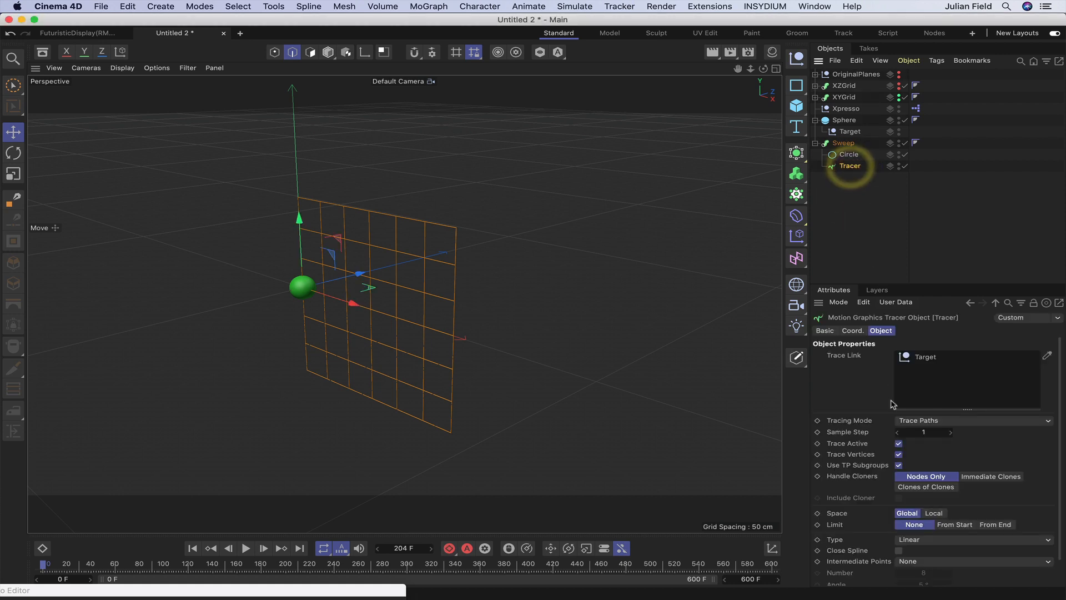
click(899, 465)
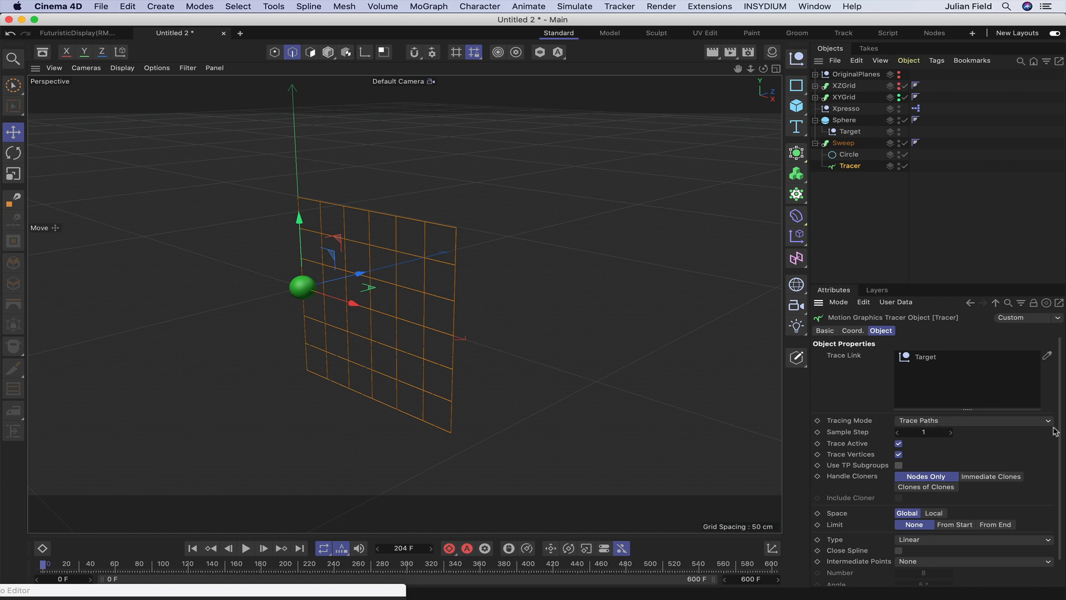
Set the Tracer's spline type to Cubic and limit the trace From End with an amount of 15.
drag(1059, 425, 1063, 483)
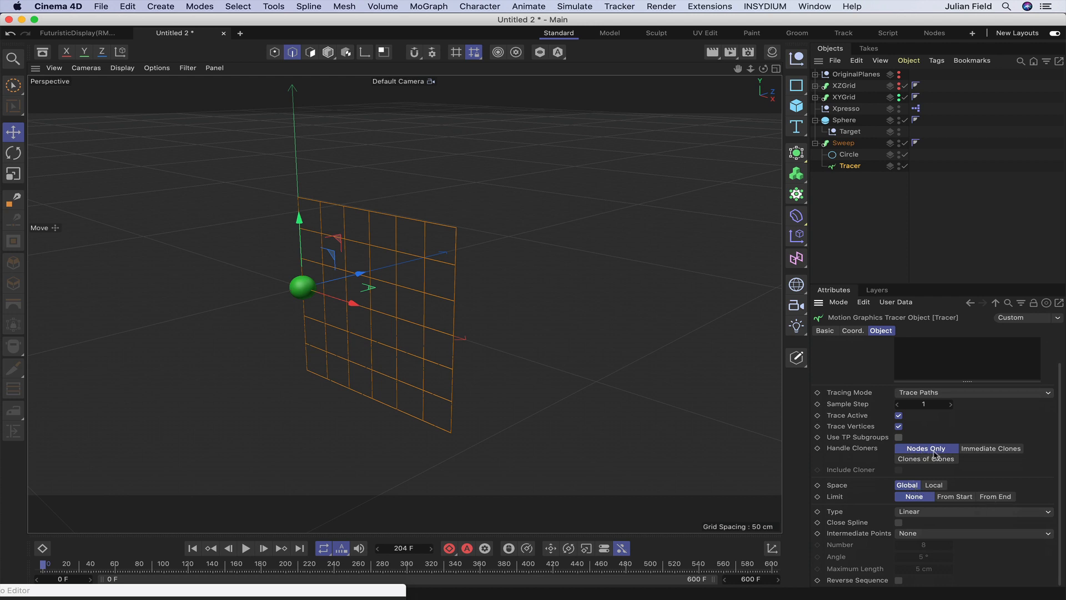
click(921, 512)
click(921, 533)
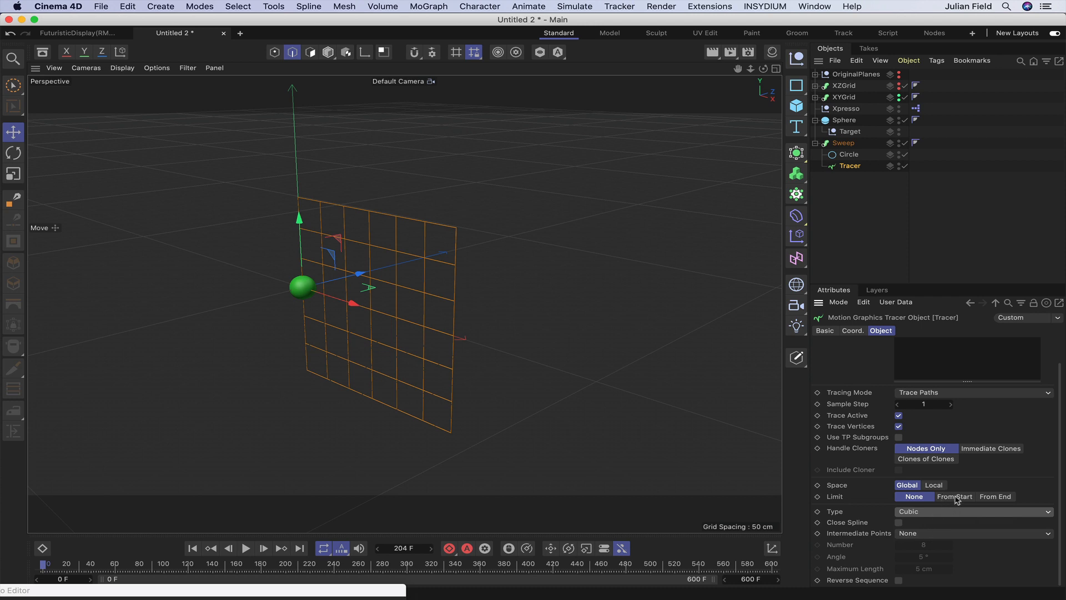
click(994, 500)
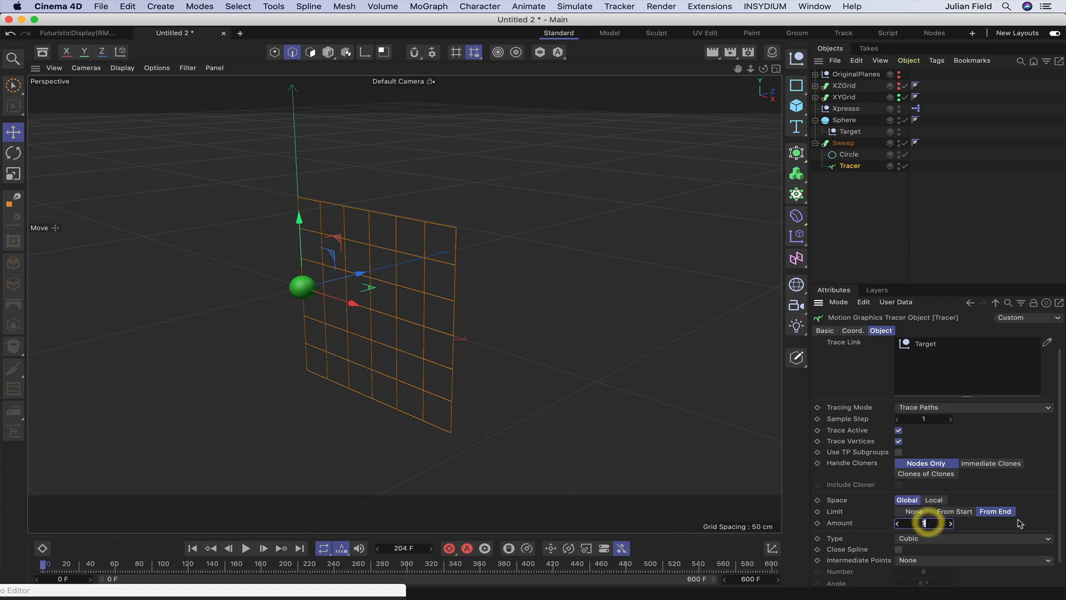
click(928, 522)
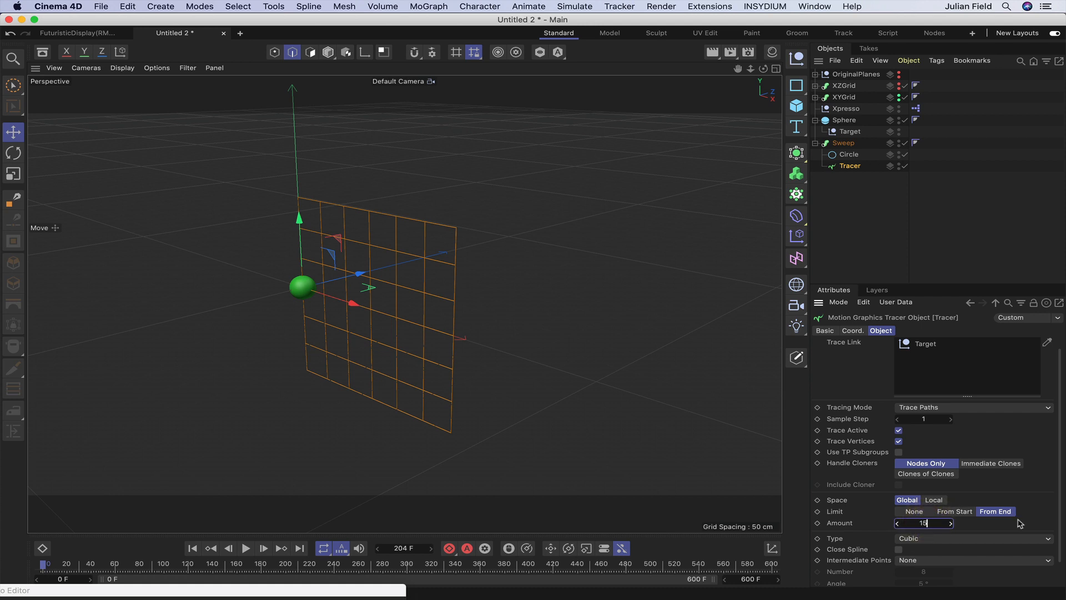
scroll(1060, 473, down, 2)
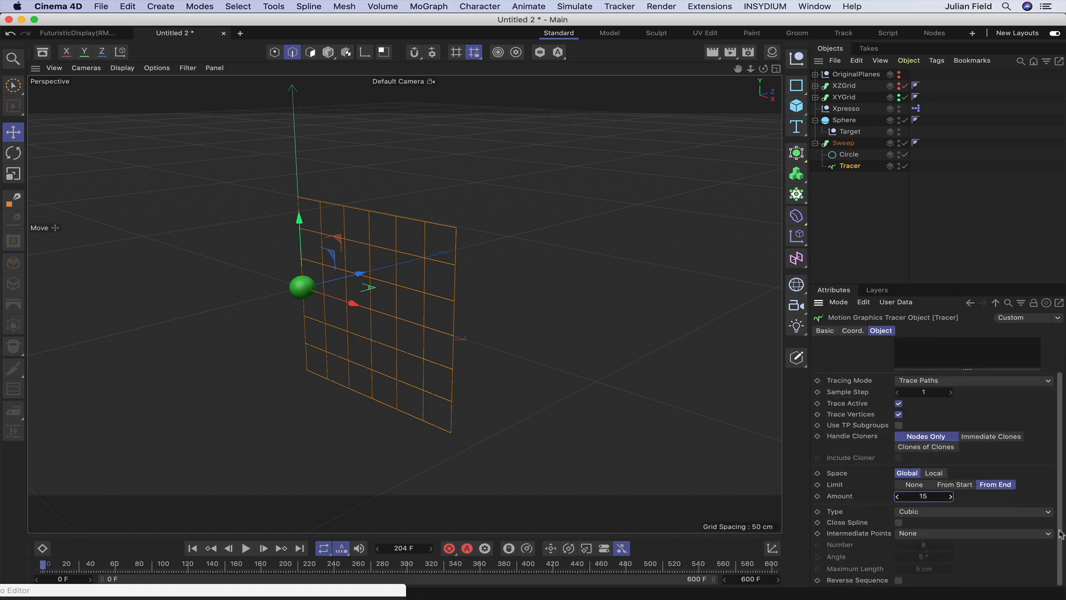
Set the Tracer's Intermediate Points to Uniform.
click(917, 534)
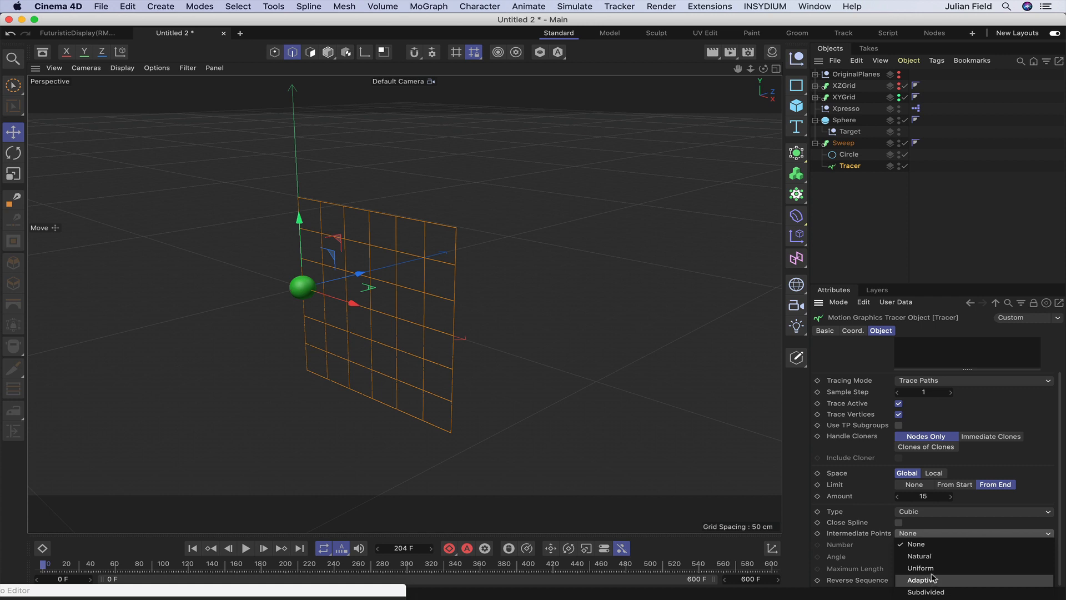
click(925, 592)
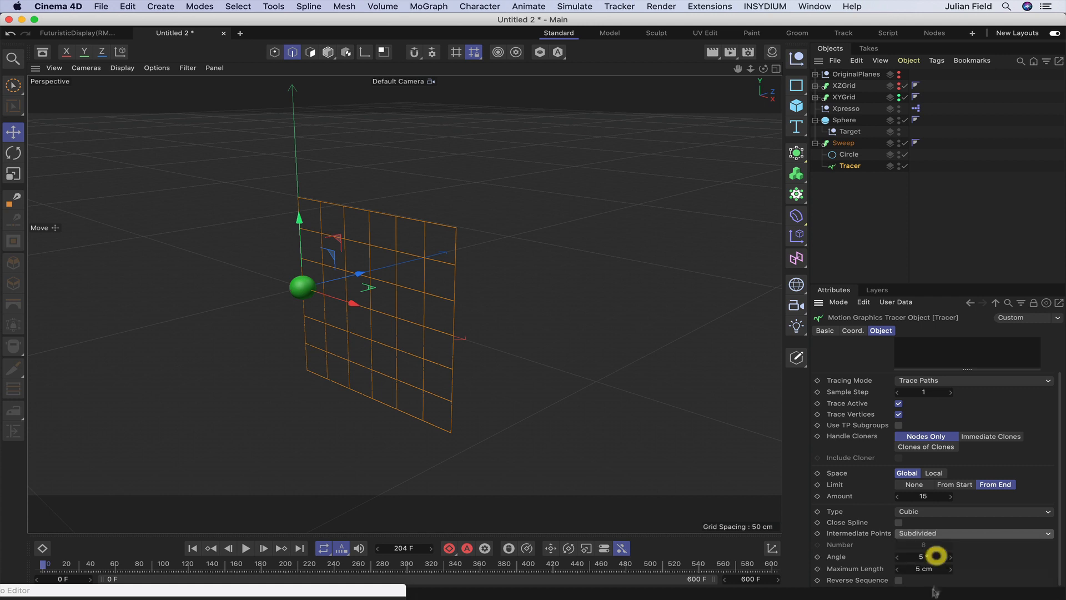
click(929, 534)
click(926, 565)
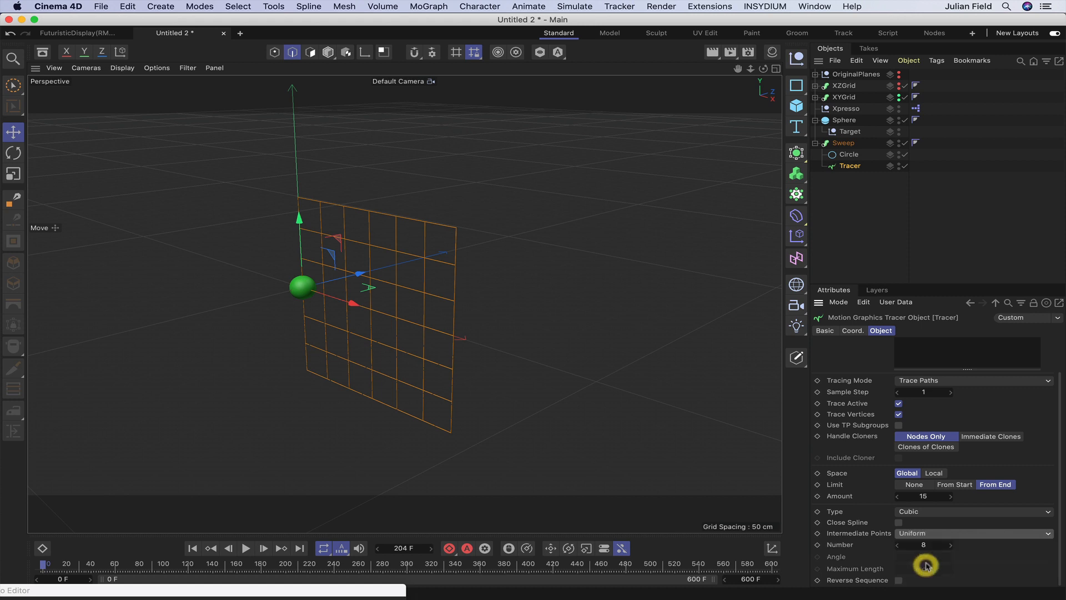
Set the number of the Tracer's Uniform intermediate points to 20.
click(935, 545)
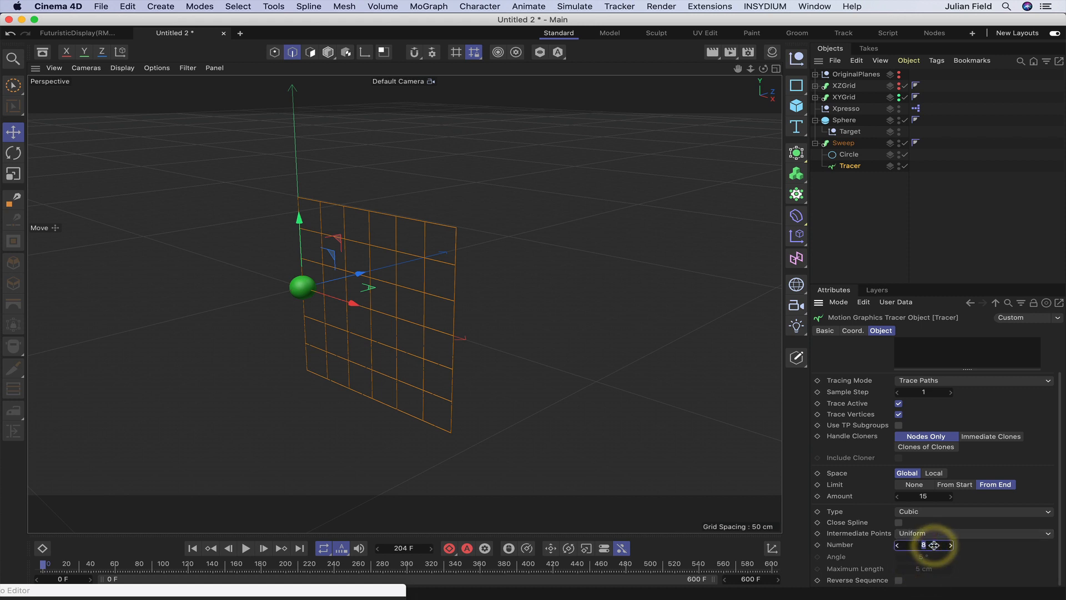
text(20)
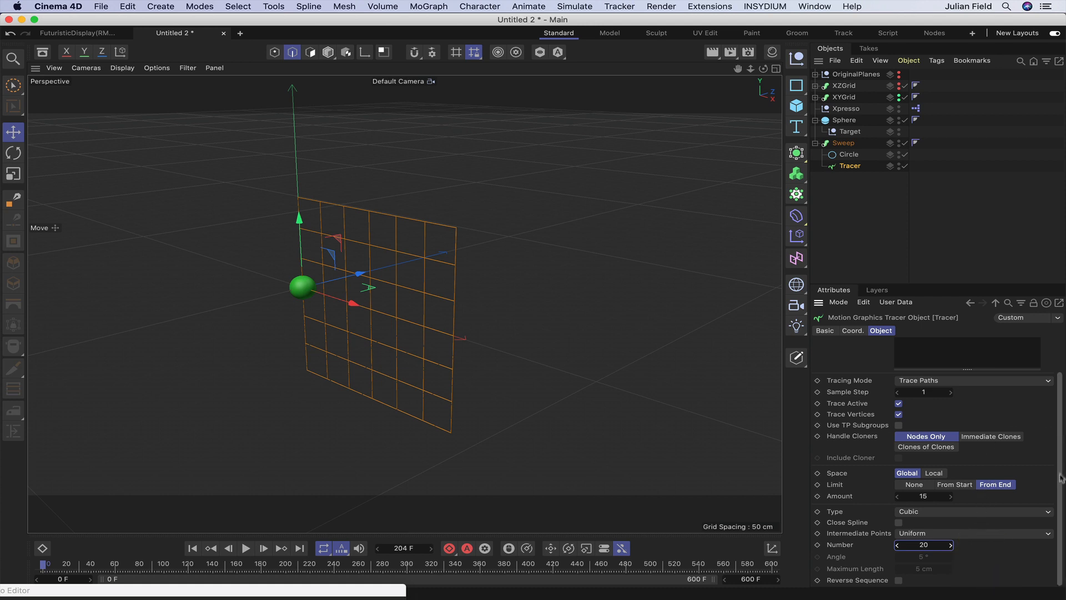
scroll(1061, 455, up, 2)
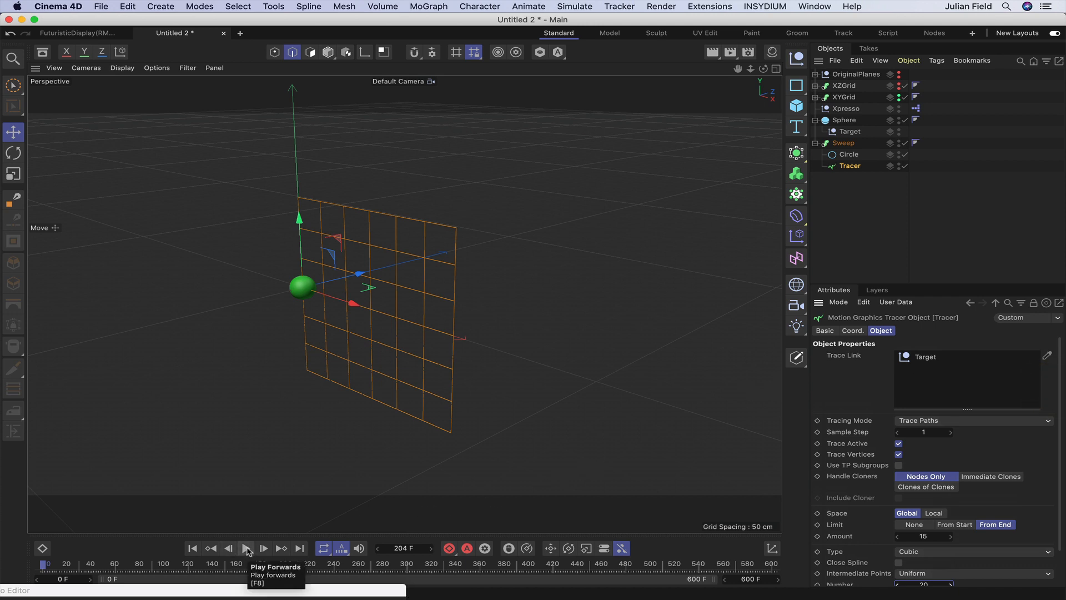
Play the animation to check the smoothed trail behind the sphere, and return to the first frame.
click(247, 549)
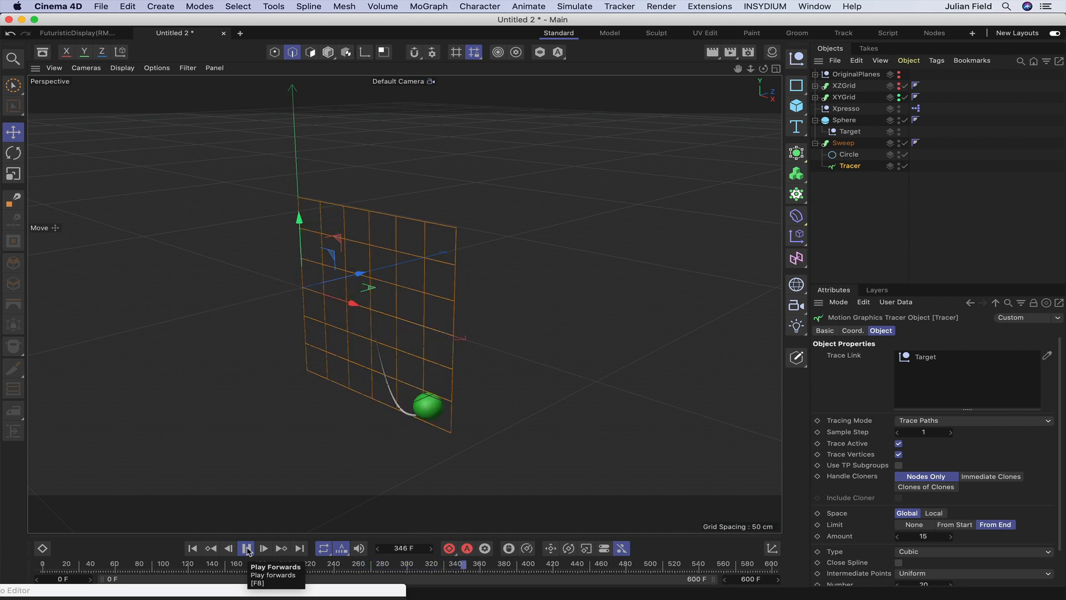
click(246, 548)
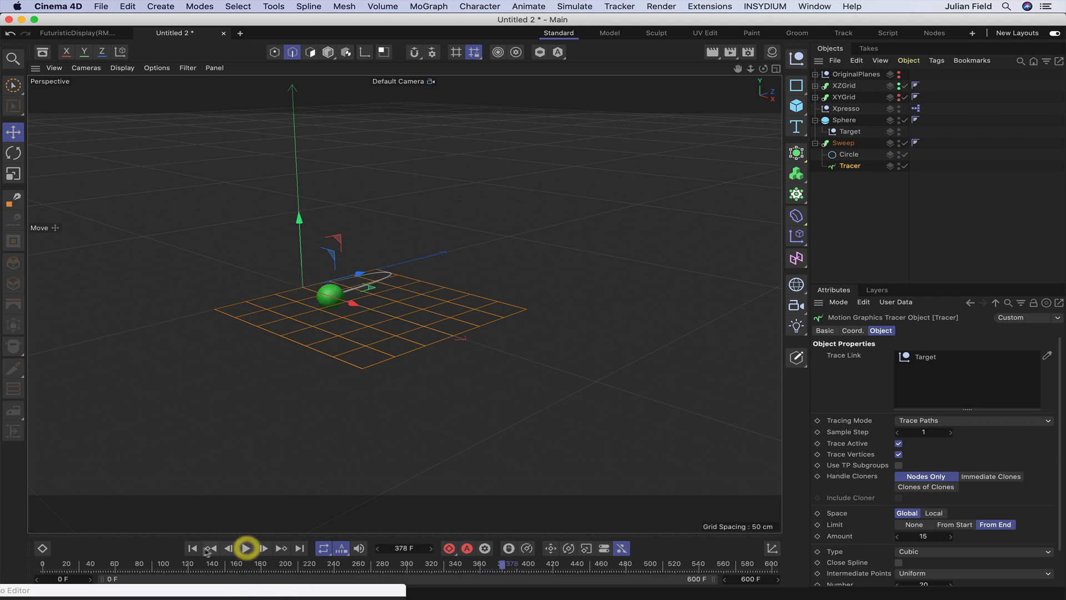
click(192, 548)
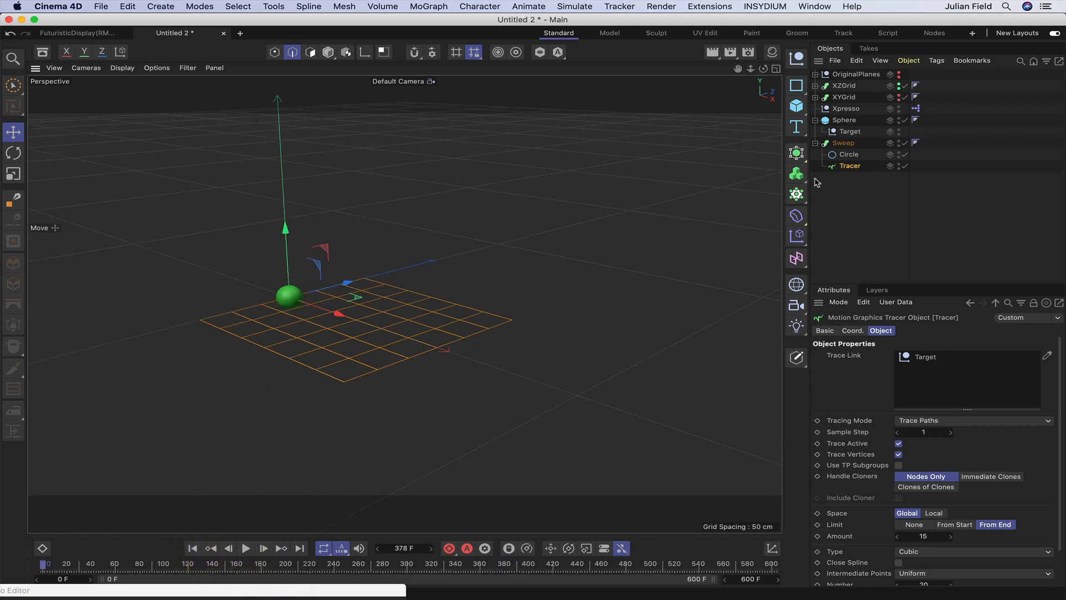
Set the Sweep object's Display Color mode to Automatic in its basic properties.
click(843, 144)
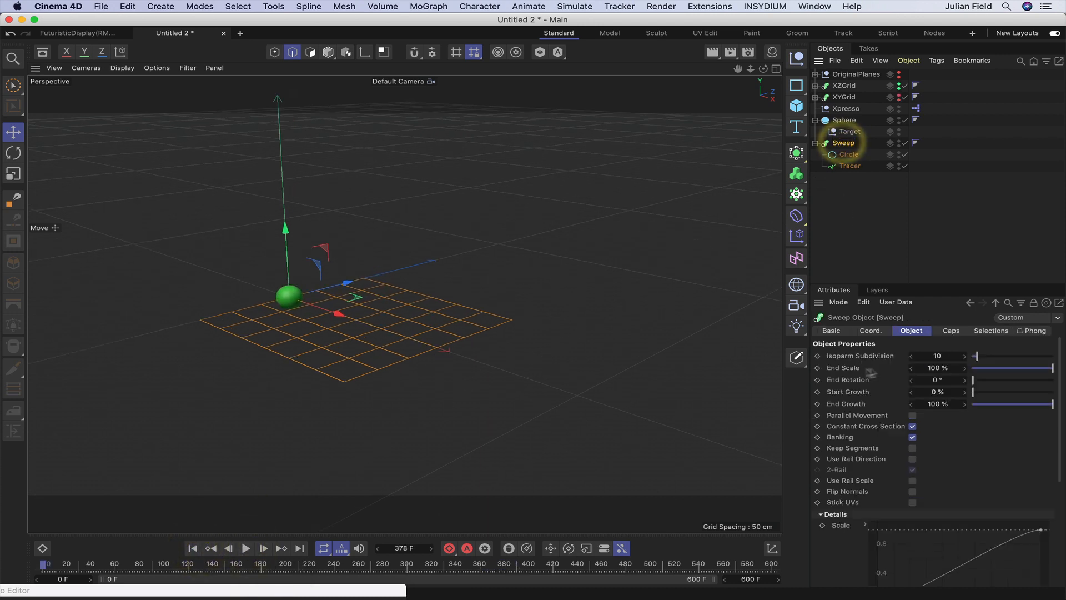
click(839, 331)
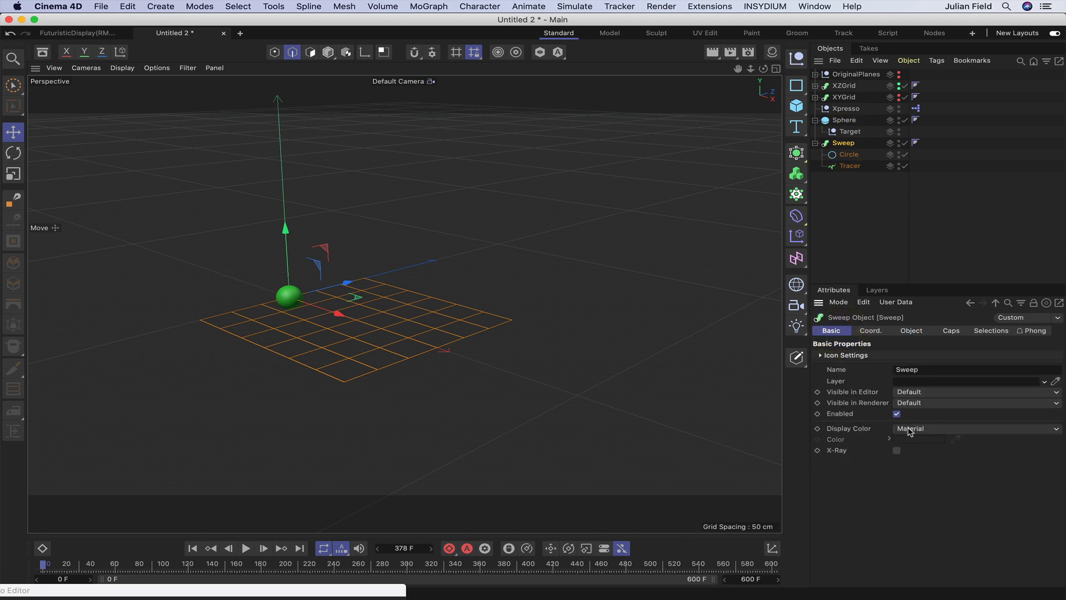
click(901, 428)
click(916, 463)
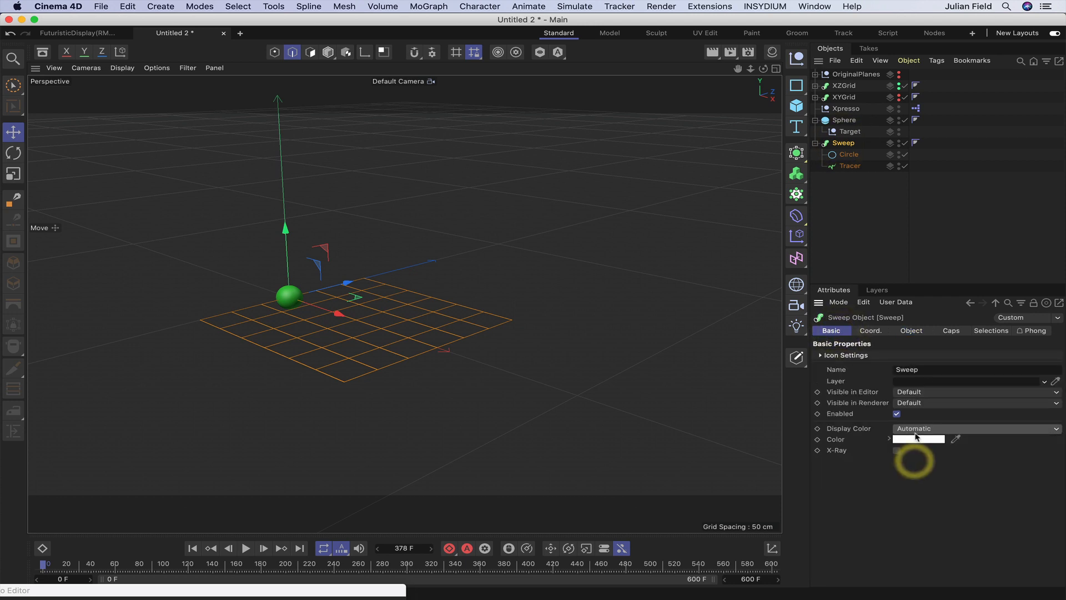
Set the Sweep's display color to pink with RGB values 255, 124, 255.
click(916, 439)
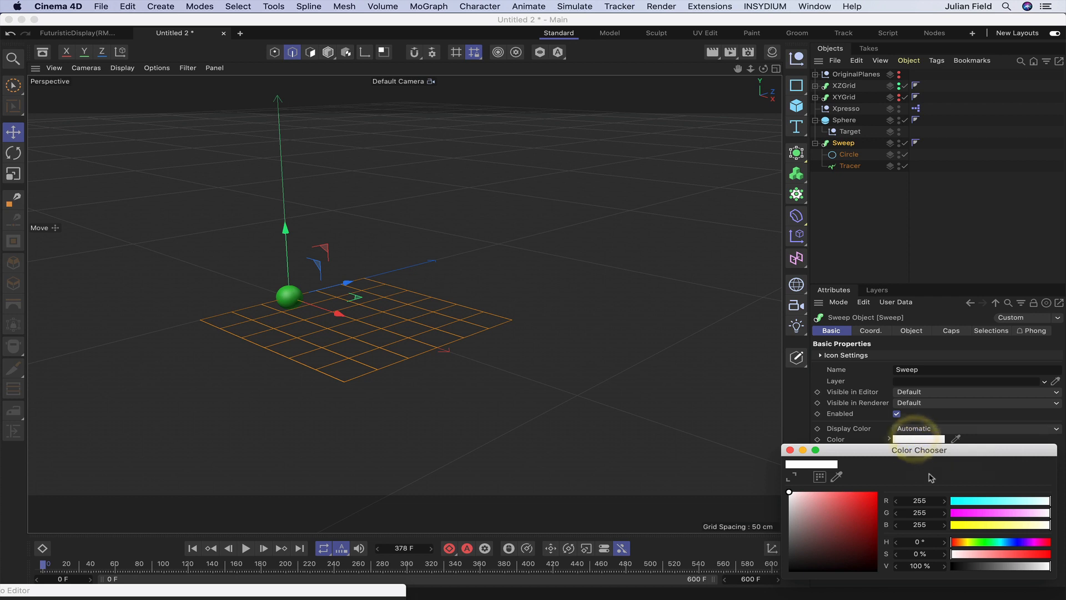
click(994, 514)
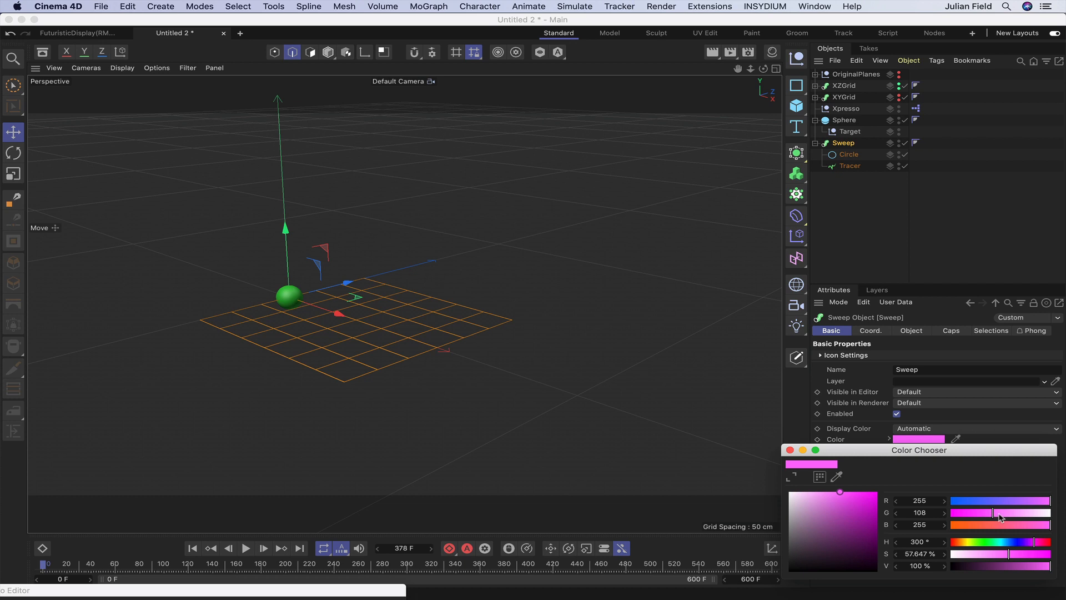
click(999, 514)
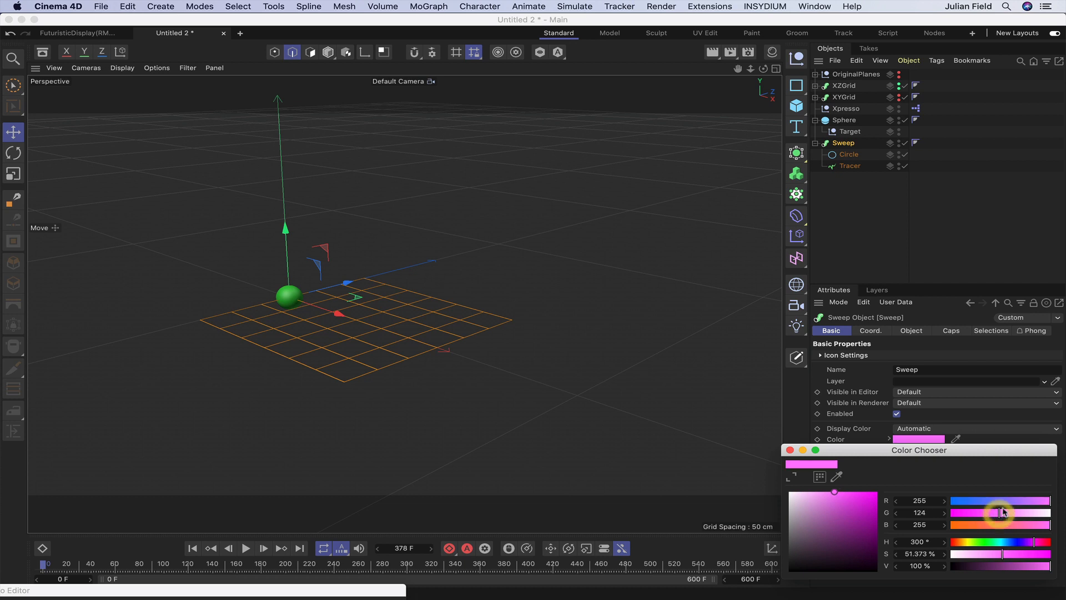
click(789, 449)
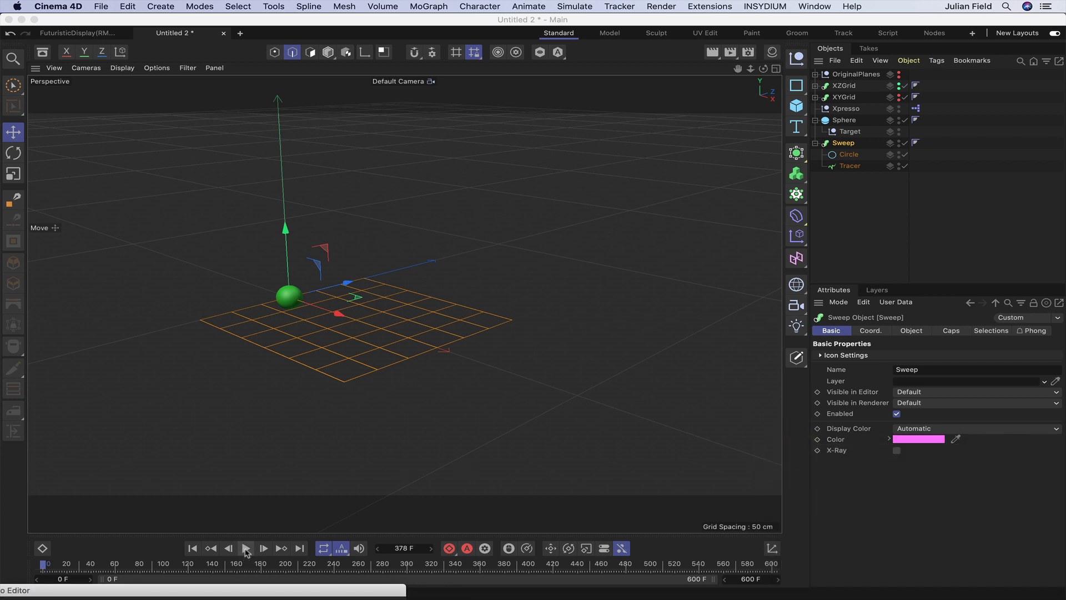
Play the animation to check the pink trail, and return to the first frame.
click(246, 548)
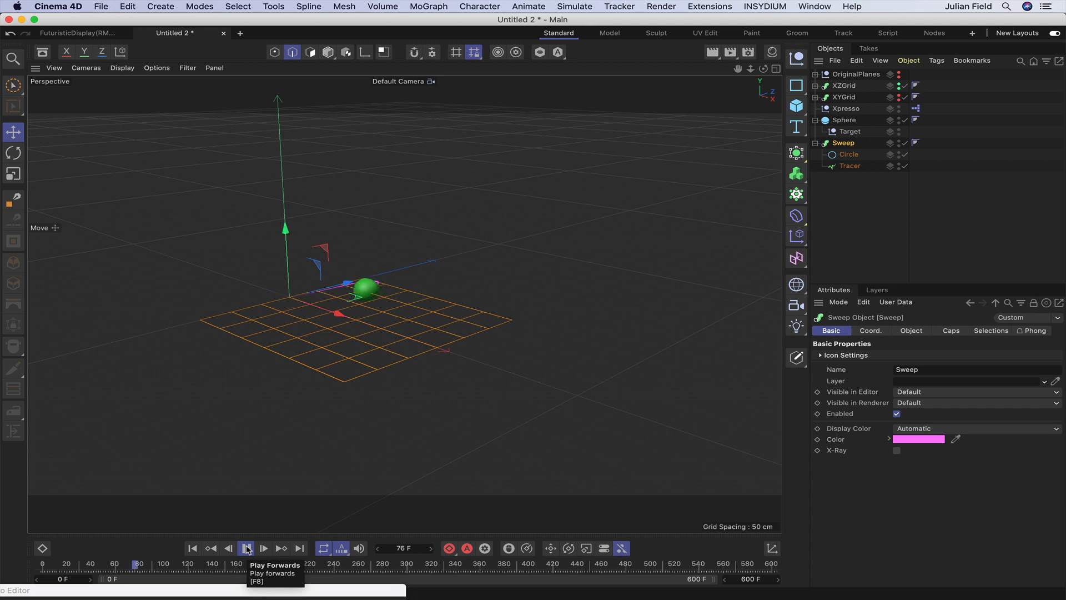
click(246, 548)
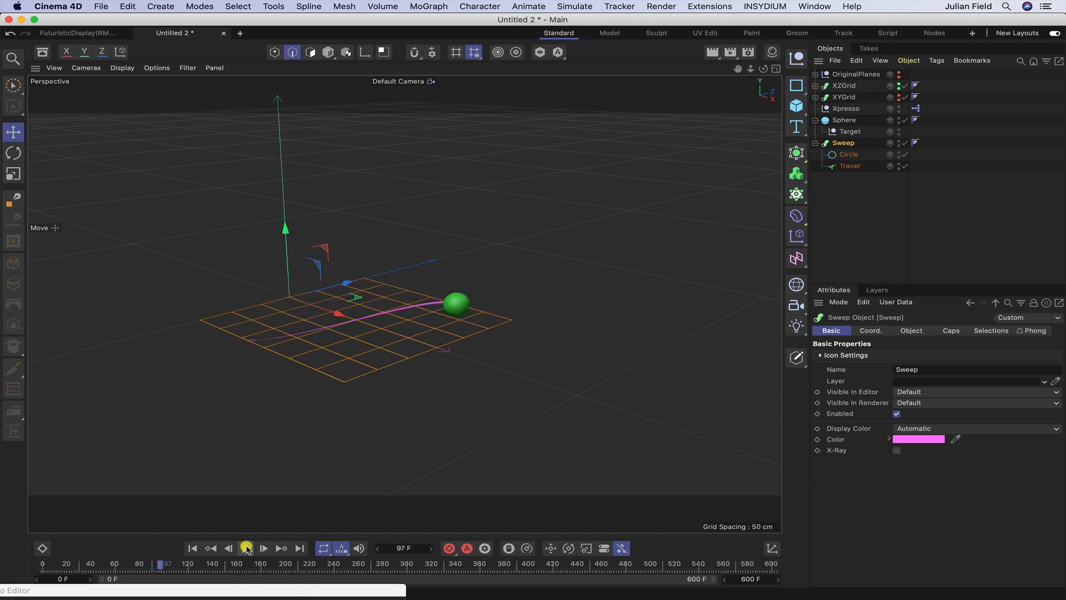
click(192, 548)
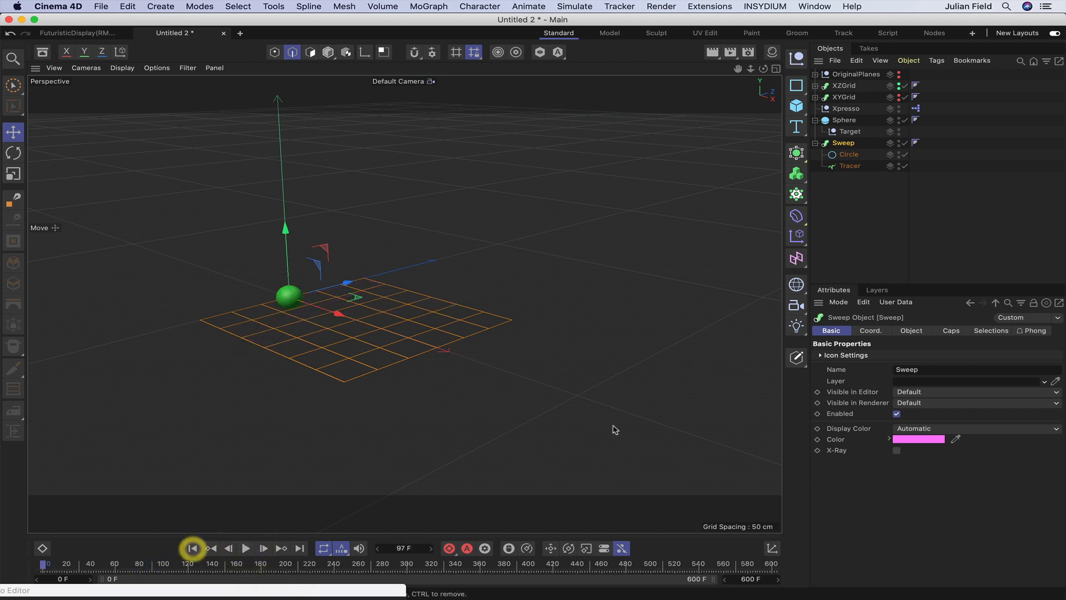
Change the Sweep's display color to green with RGB values 70, 213, 0.
click(912, 440)
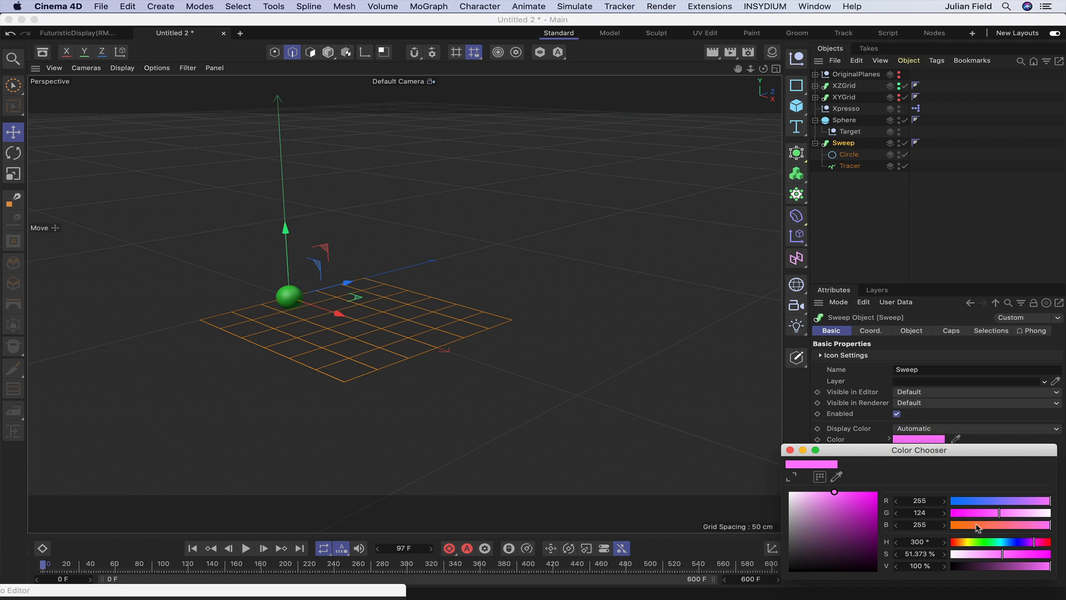
drag(964, 525, 935, 525)
click(978, 500)
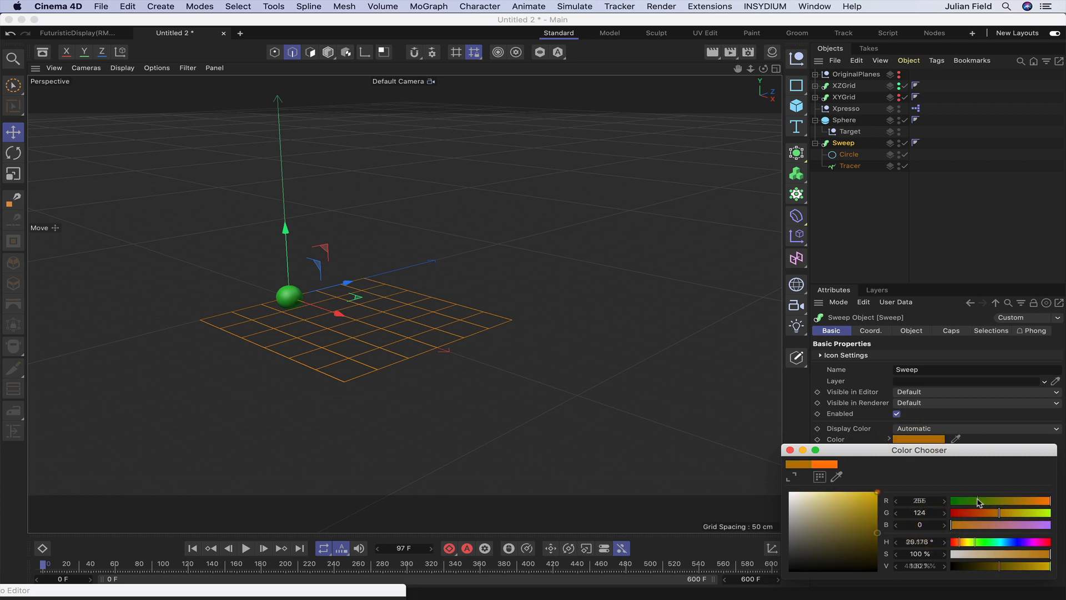
click(1034, 513)
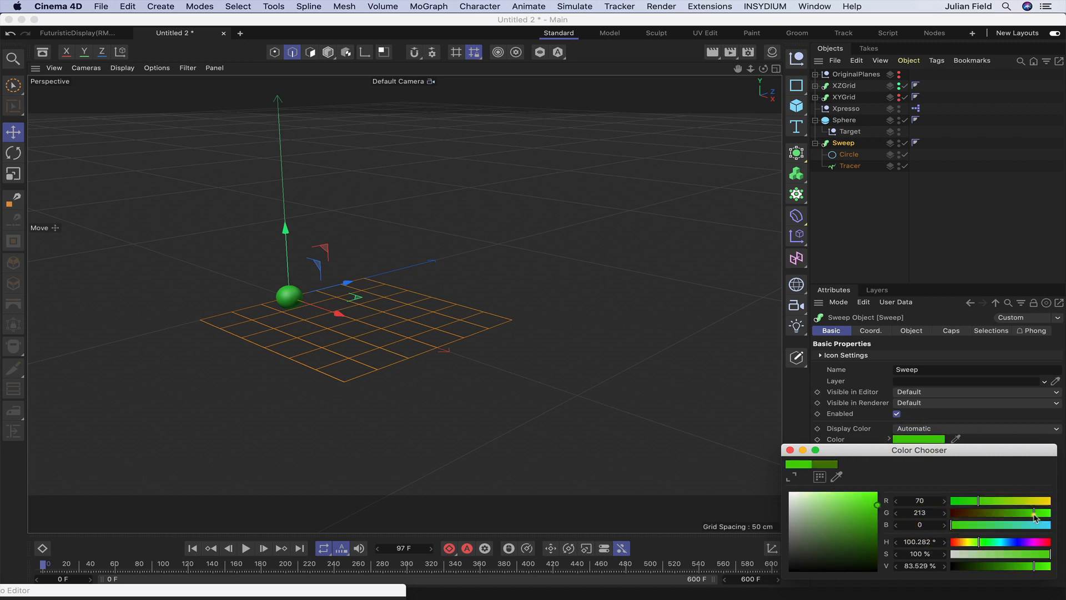
click(789, 450)
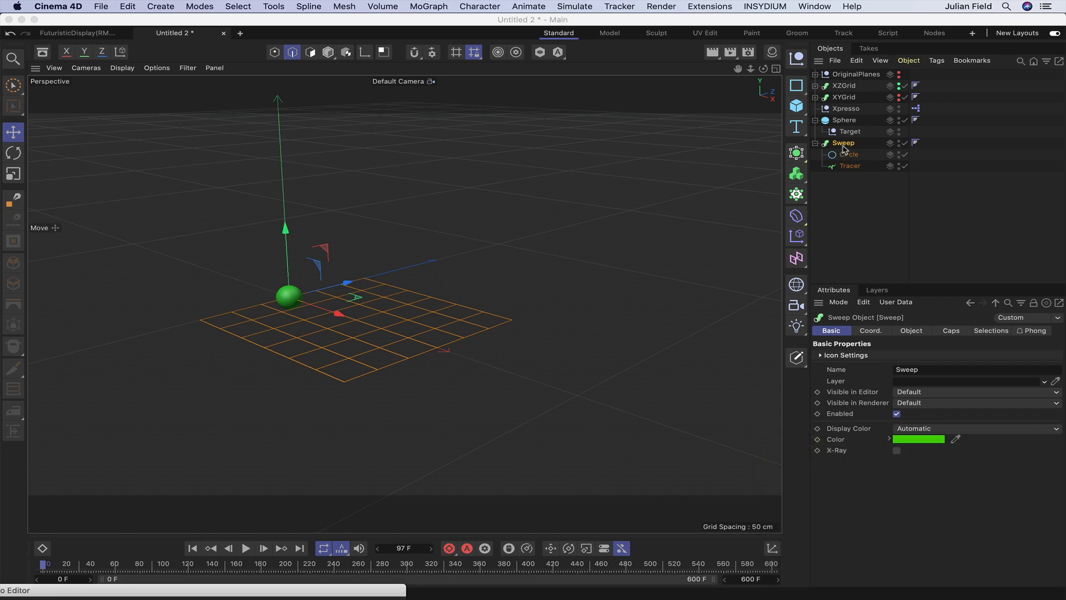
Change the Sphere's display color to purple with RGB values 170, 31, 228, and deselect all objects.
click(844, 120)
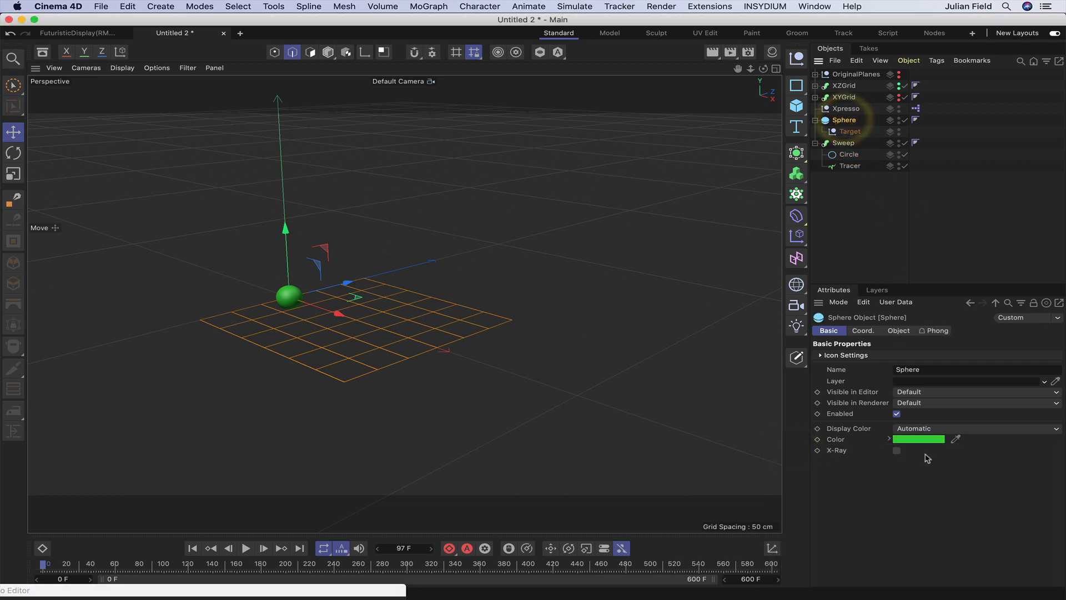
click(916, 438)
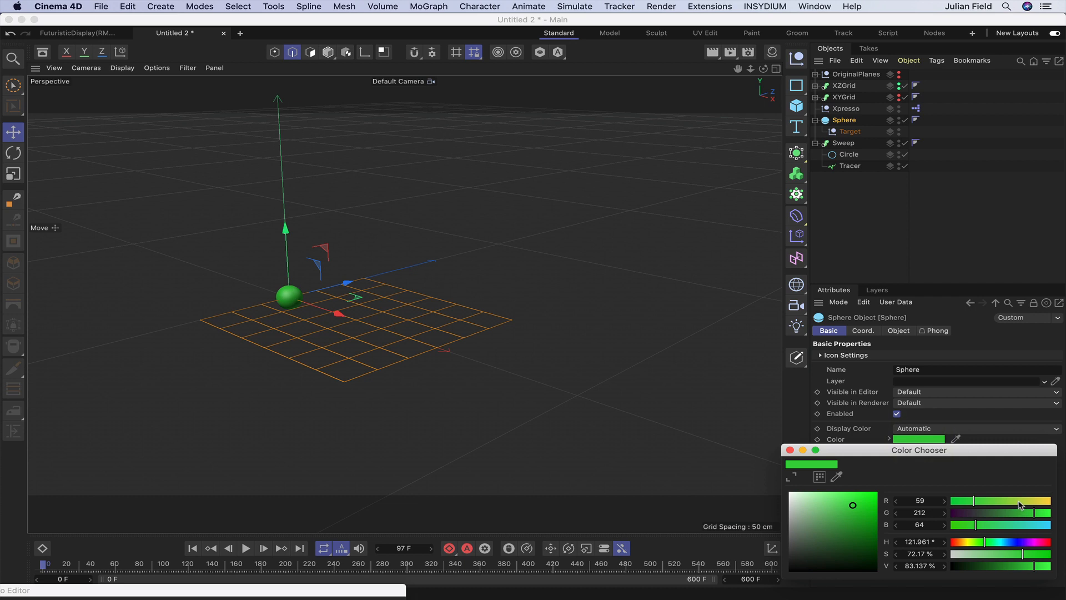
drag(969, 525, 1042, 501)
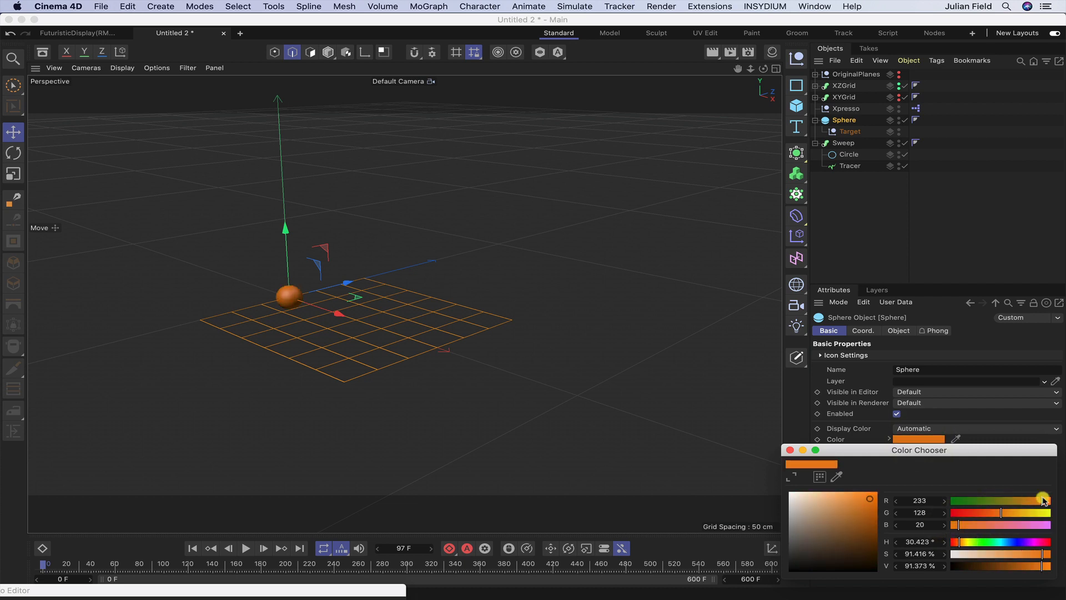
click(1042, 525)
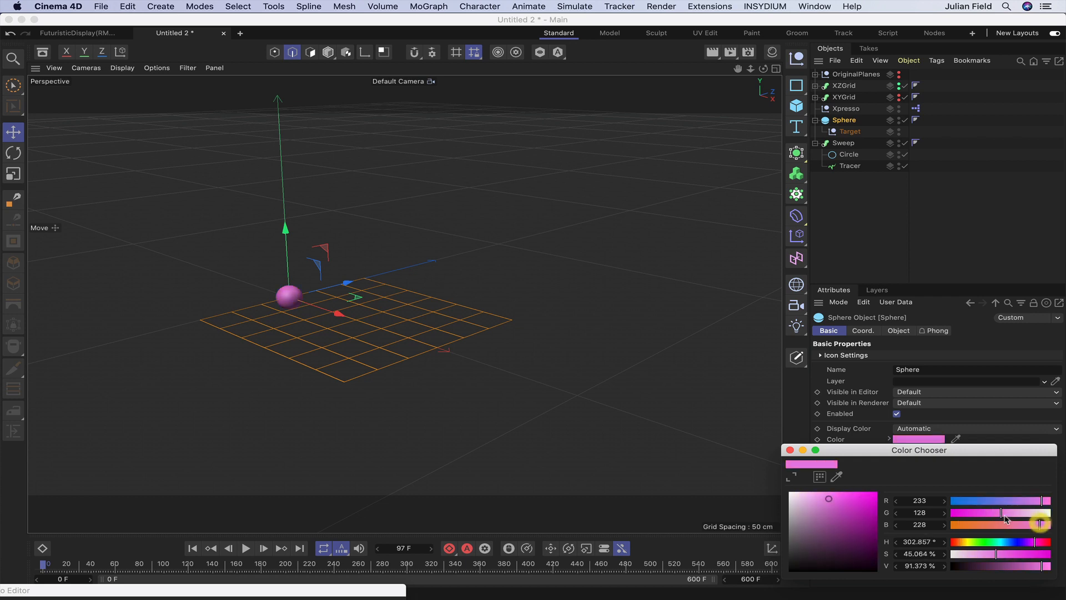
click(963, 512)
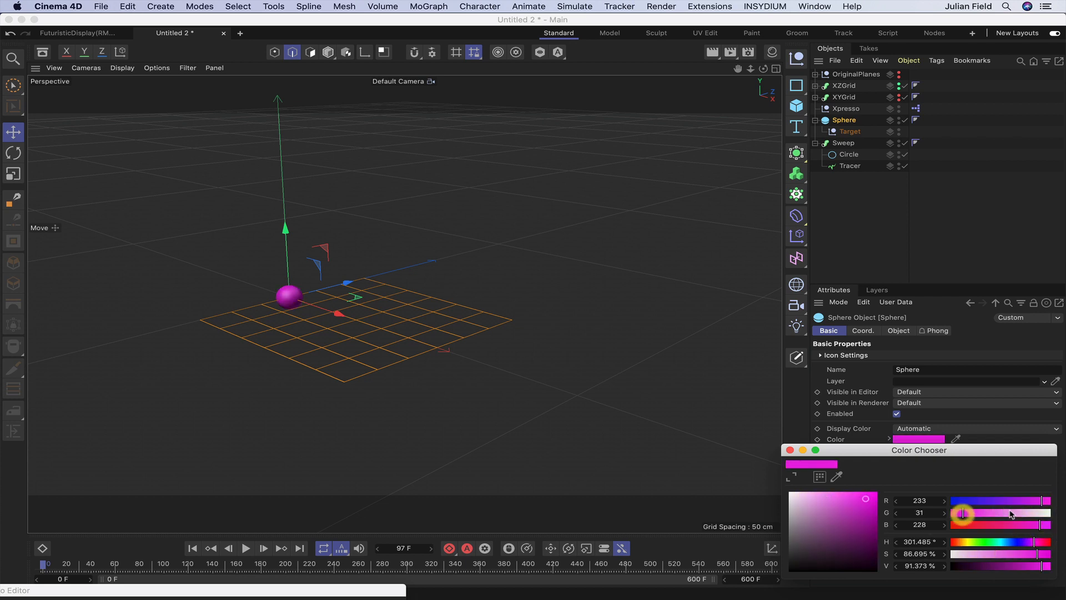
click(1008, 501)
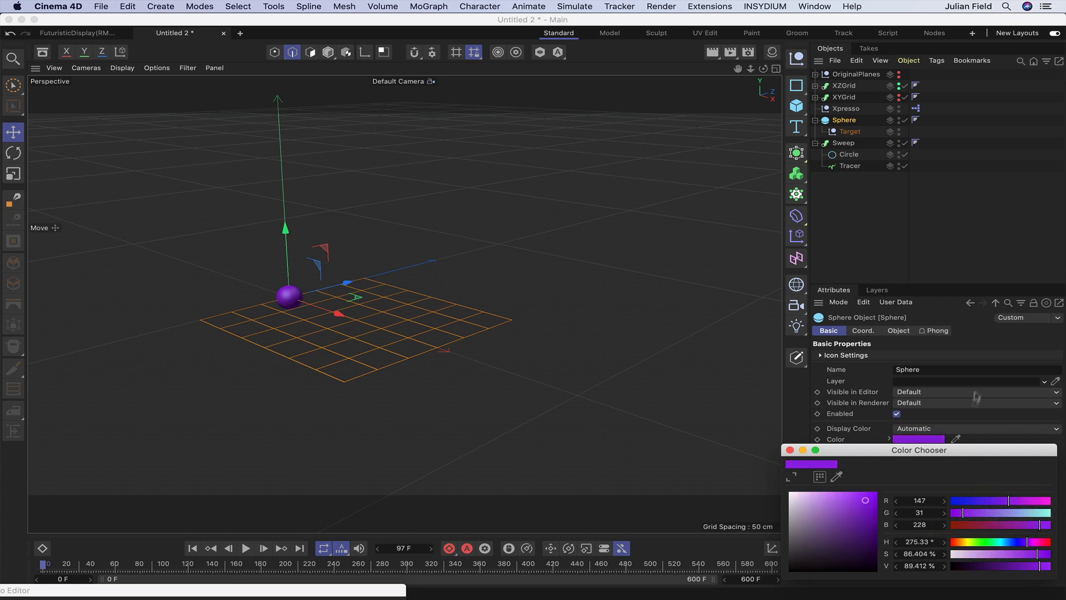
drag(1018, 504, 1019, 503)
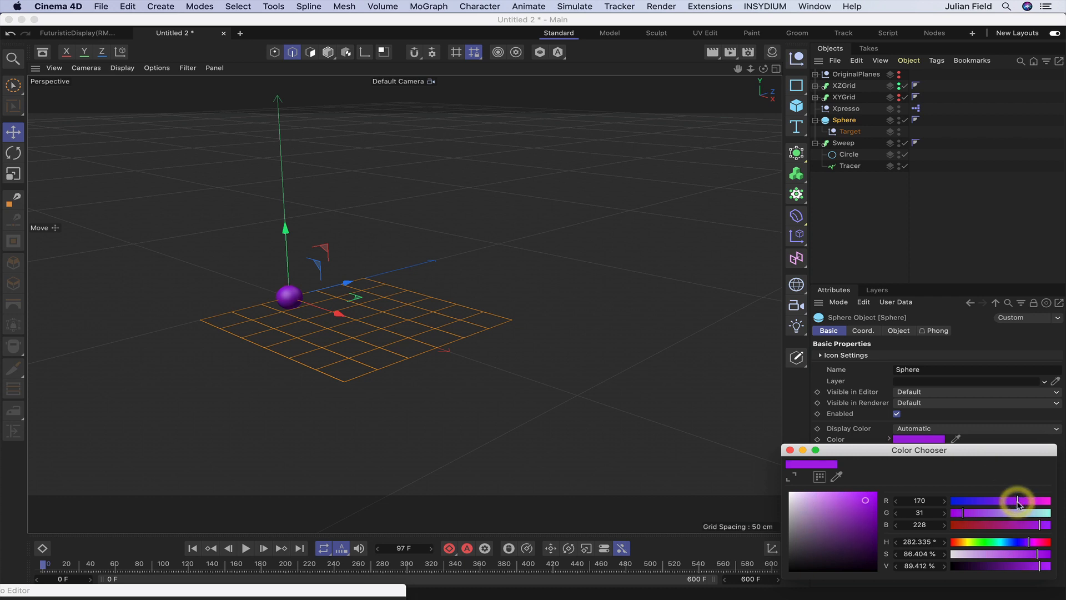
click(851, 217)
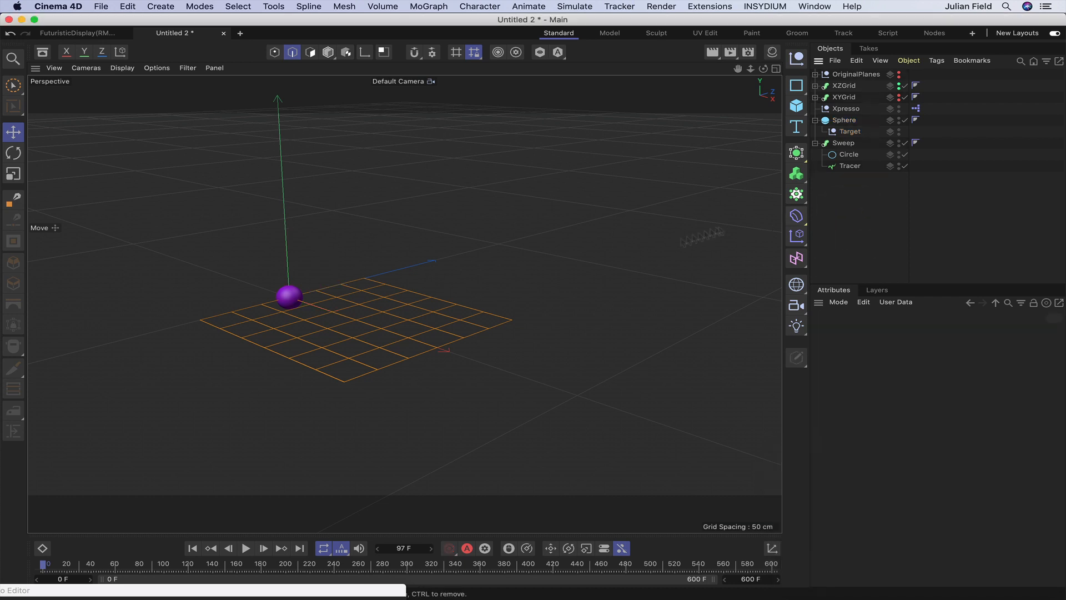
Play the animation to check the purple sphere with its green trail on both grids, and return to the first frame.
click(246, 549)
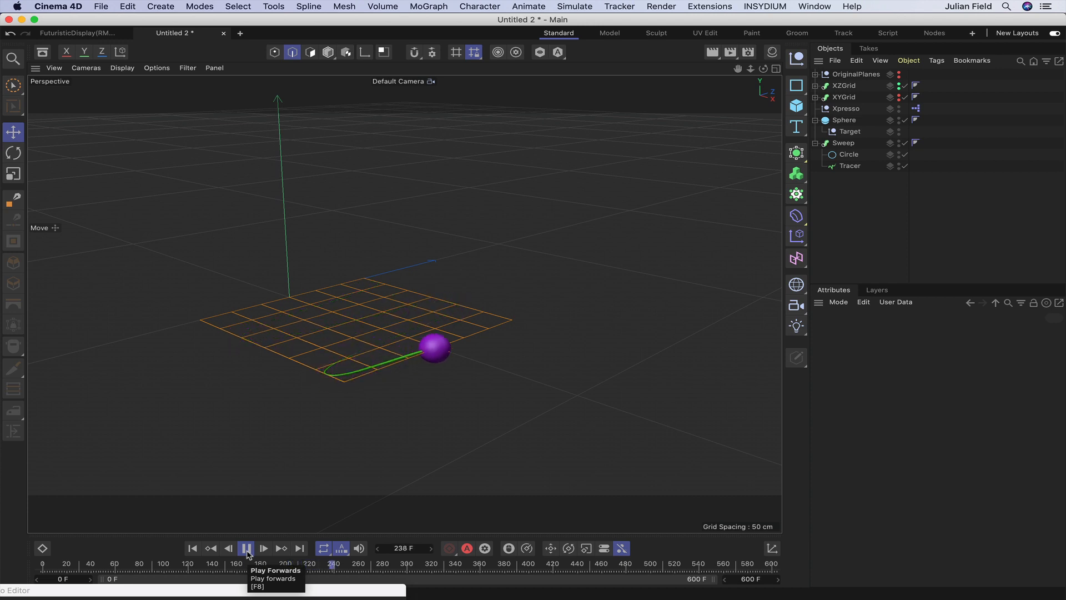
click(245, 549)
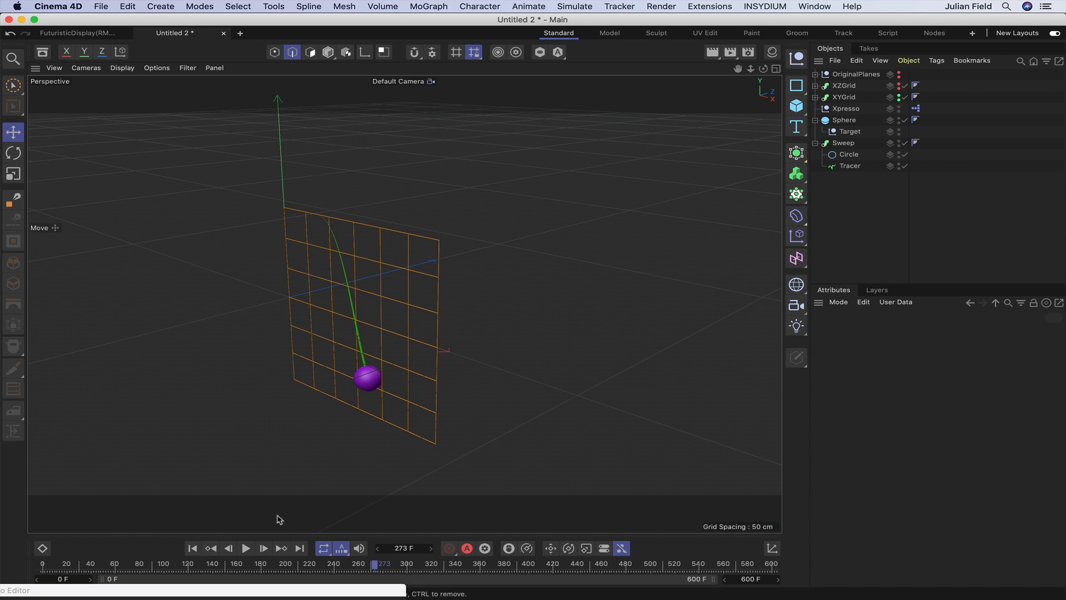
click(246, 548)
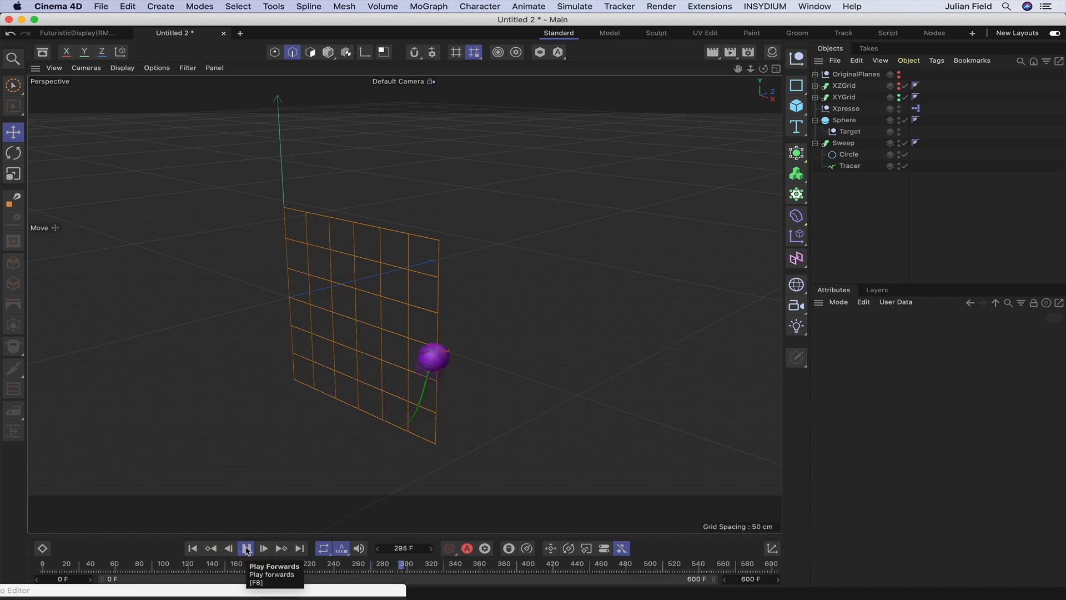
click(246, 548)
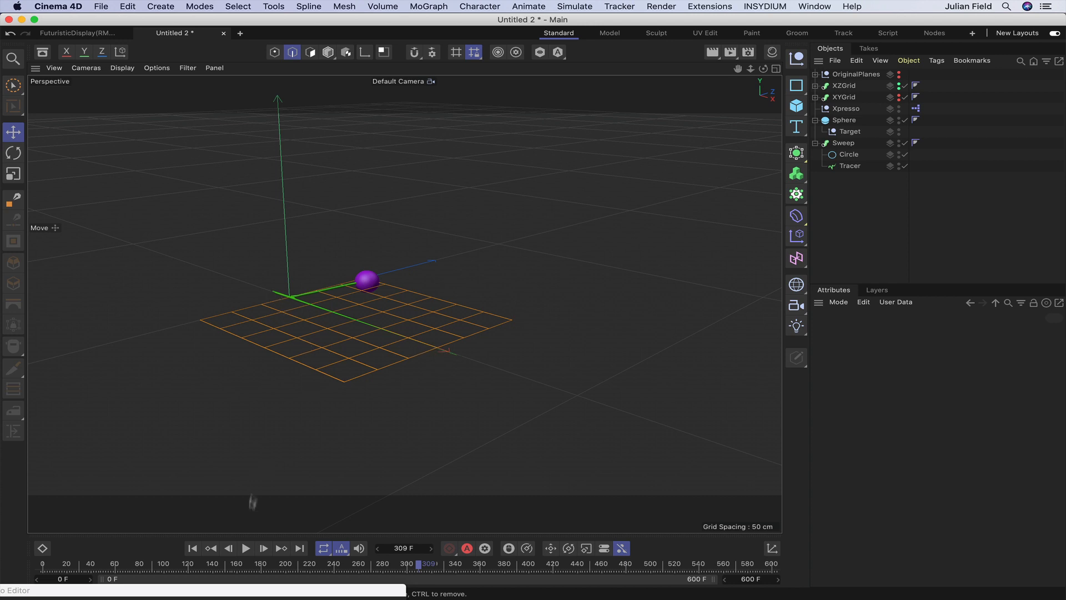
click(193, 548)
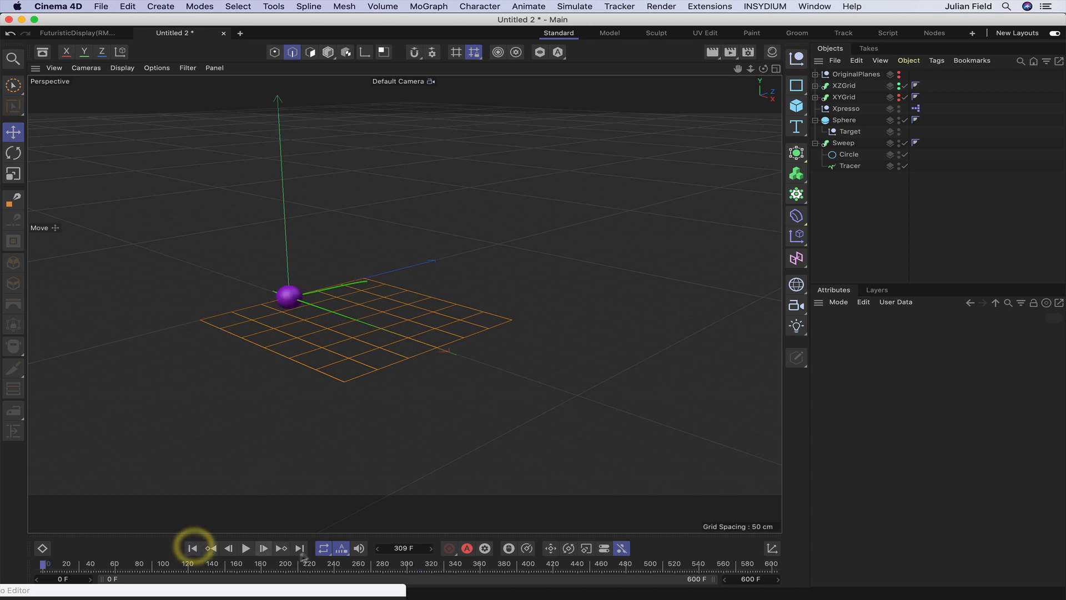
click(198, 549)
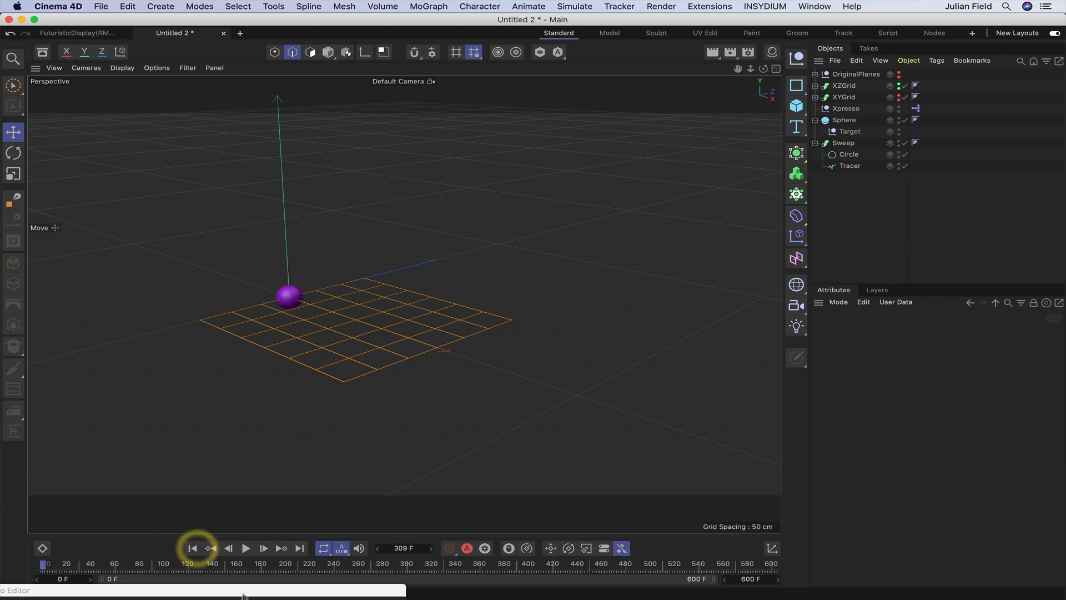
Add the Tracer object as a node in the XPresso graph below FlipFlop and give it a Trace Active input port.
mouse_move(253, 591)
mouse_down()
mouse_move(475, 354)
mouse_move(572, 200)
mouse_move(567, 190)
mouse_up()
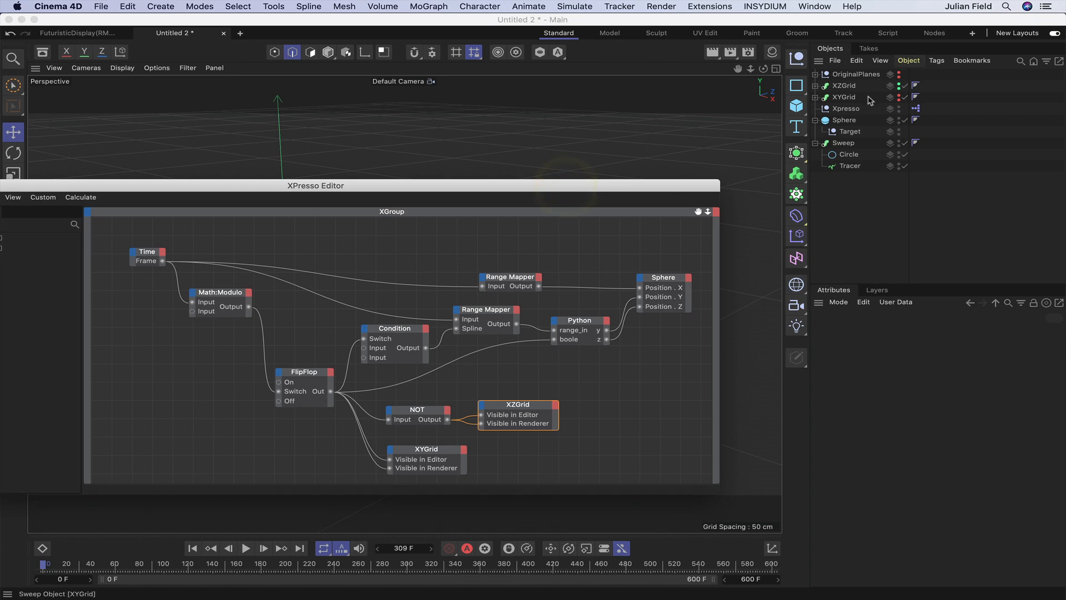
click(851, 167)
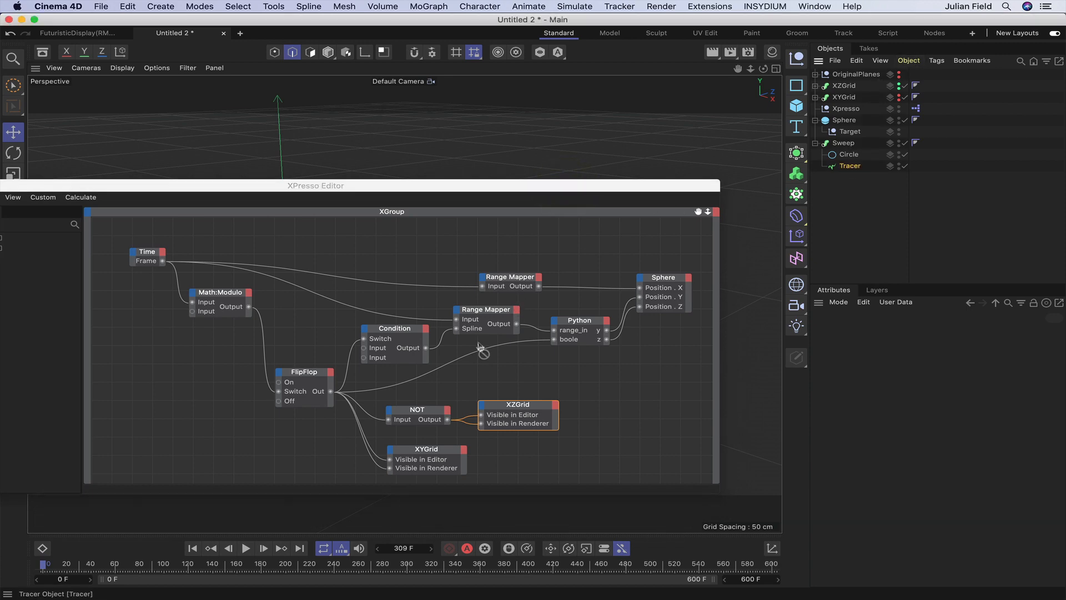
drag(329, 459, 238, 446)
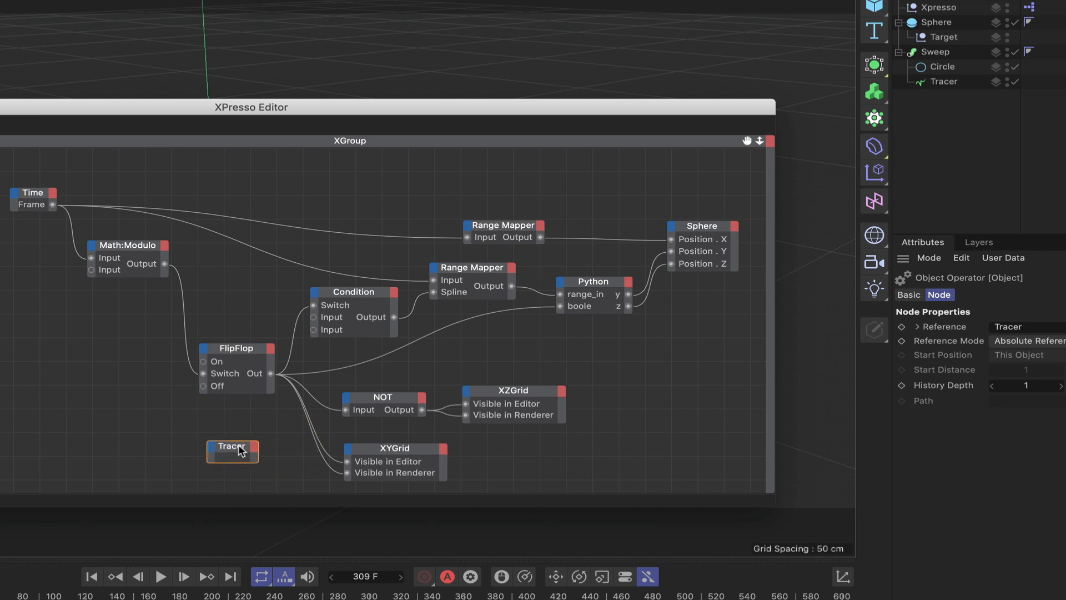
click(240, 446)
click(206, 446)
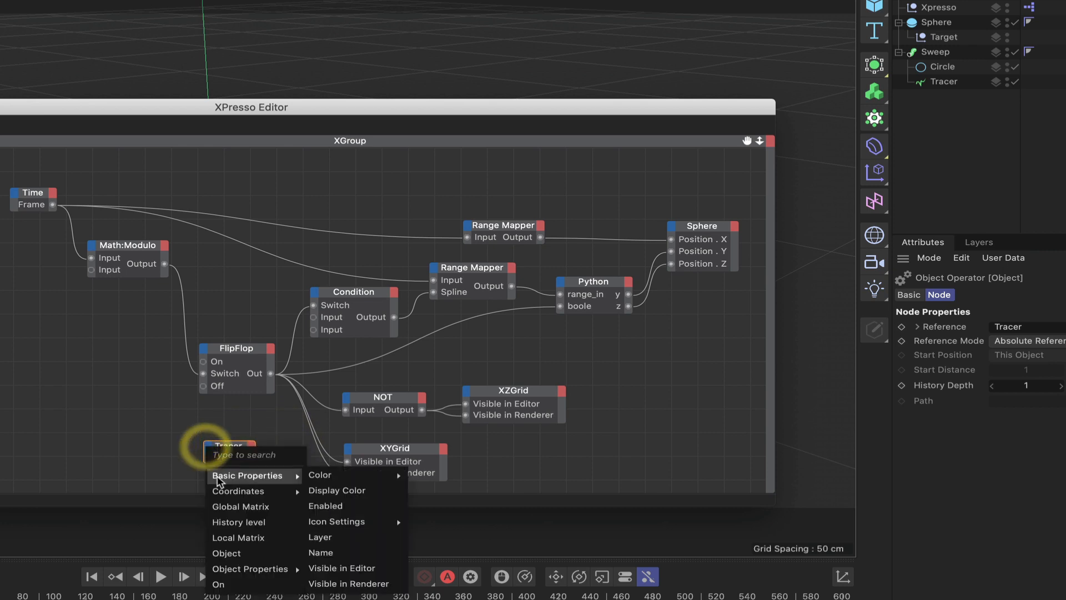
mouse_move(239, 570)
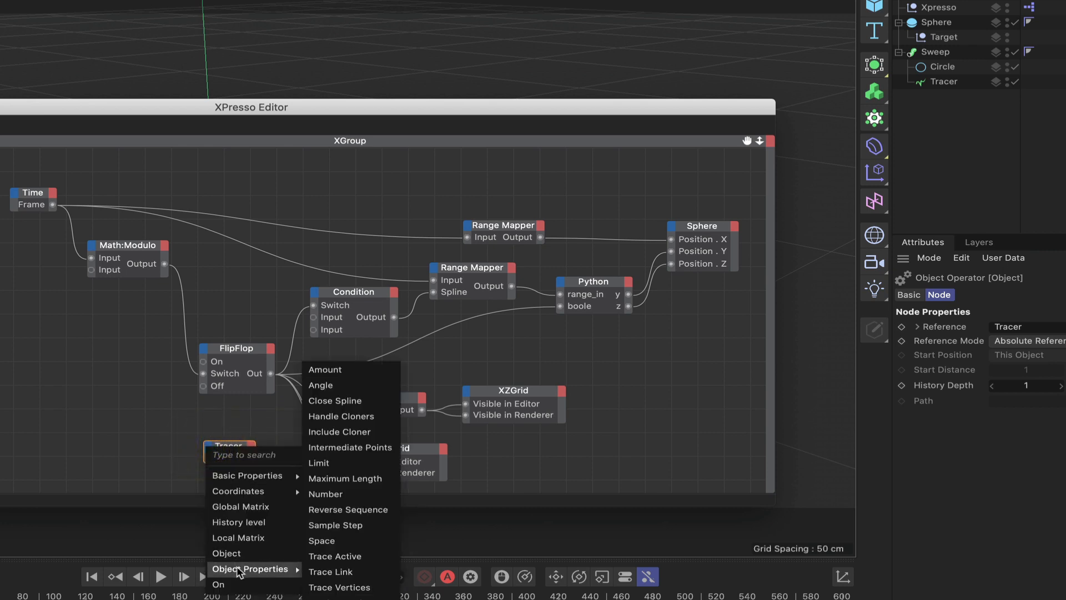
click(347, 557)
click(234, 446)
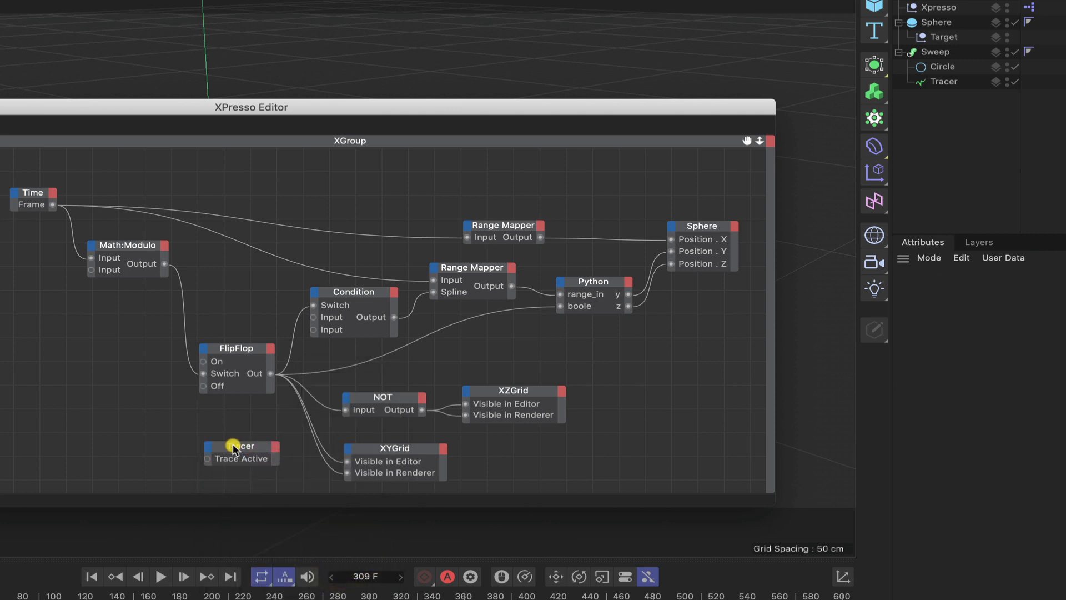
Connect the Math:Modulo node's Output to the Tracer node's Trace Active input and position the Tracer node under FlipFlop.
drag(234, 445, 242, 440)
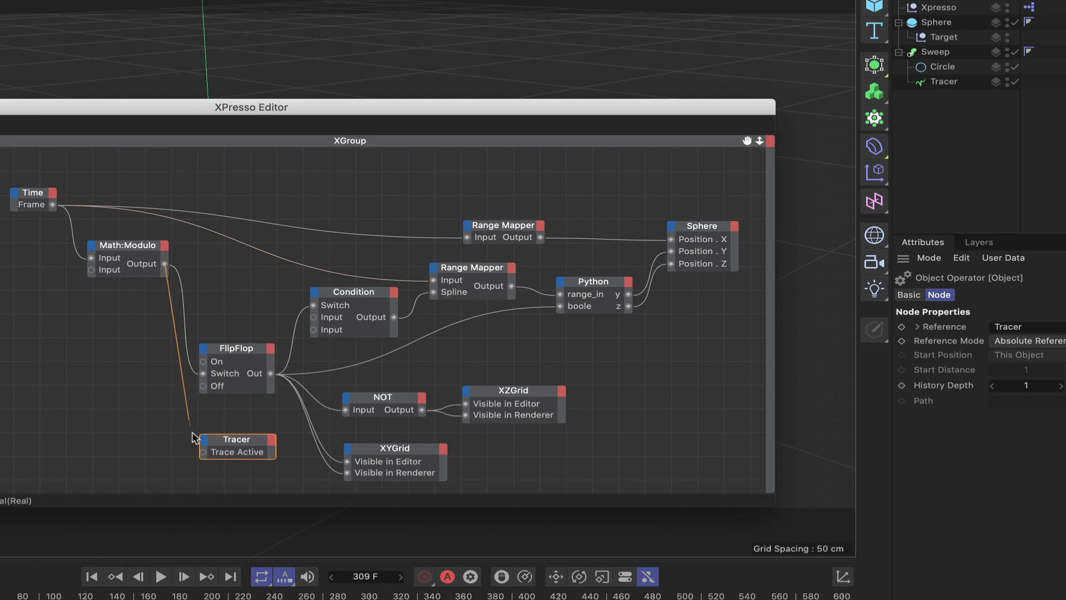
mouse_move(192, 433)
mouse_down()
mouse_move(200, 455)
mouse_move(231, 440)
mouse_up()
click(231, 435)
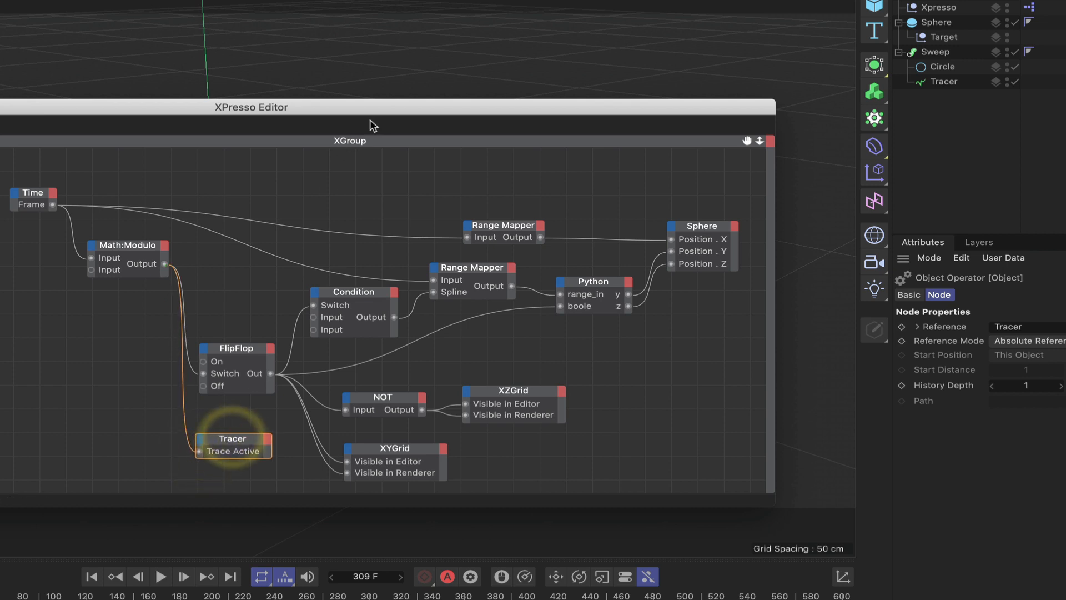
Move the XPresso Editor clear of the viewport and play the animation, pausing and resuming it to check the trail when the grids switch.
drag(370, 109, 139, 598)
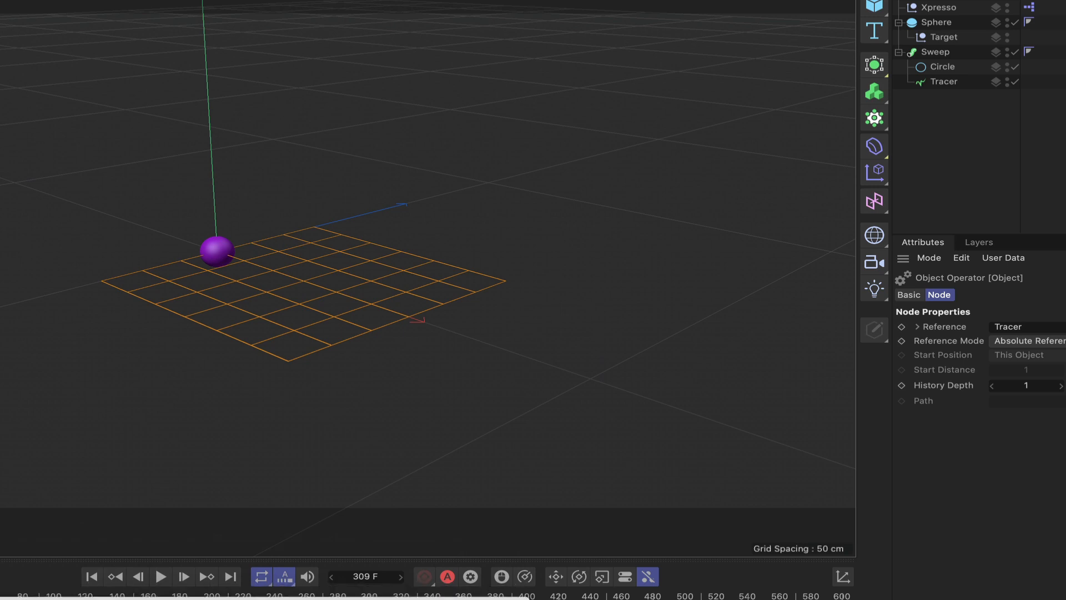
click(160, 576)
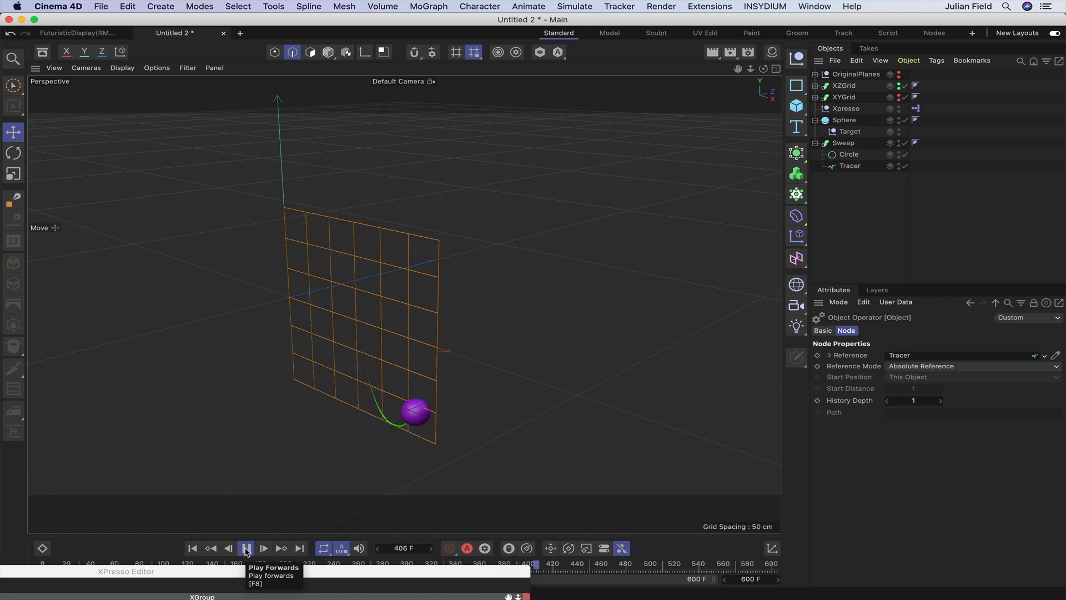
click(246, 549)
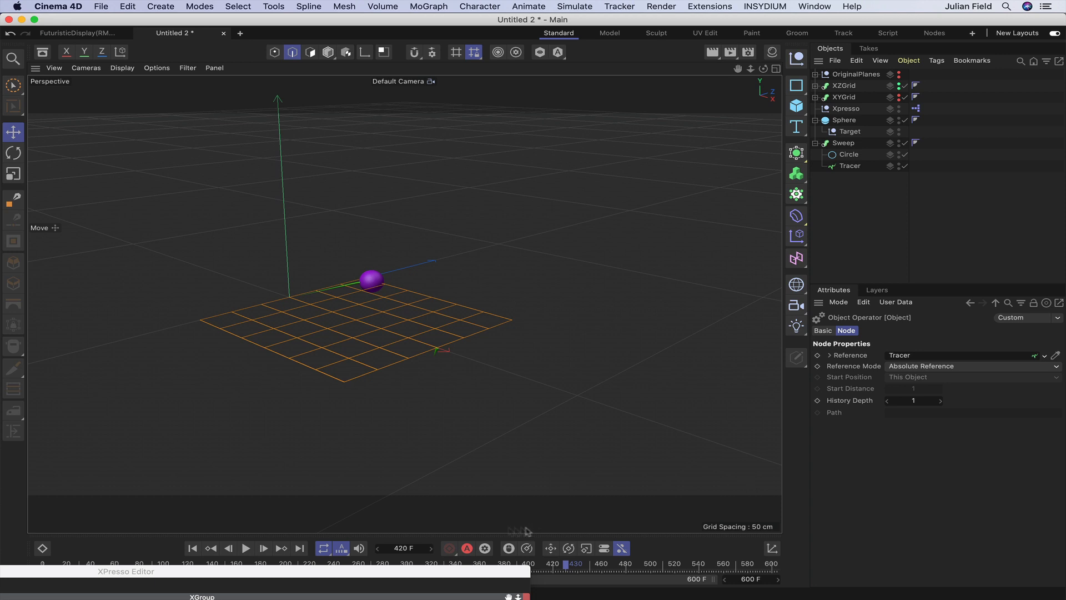
click(246, 549)
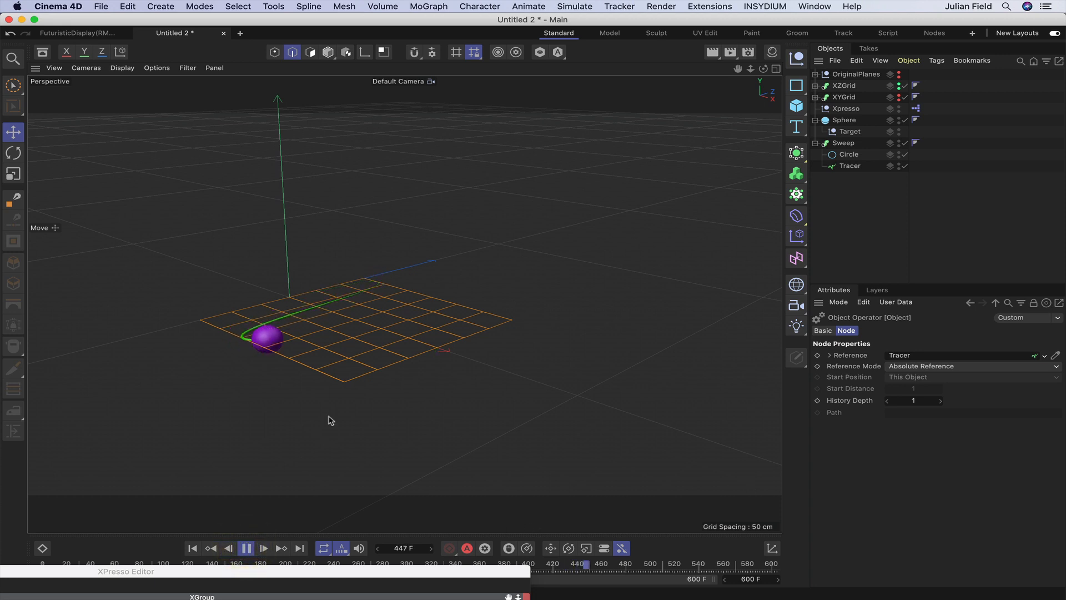